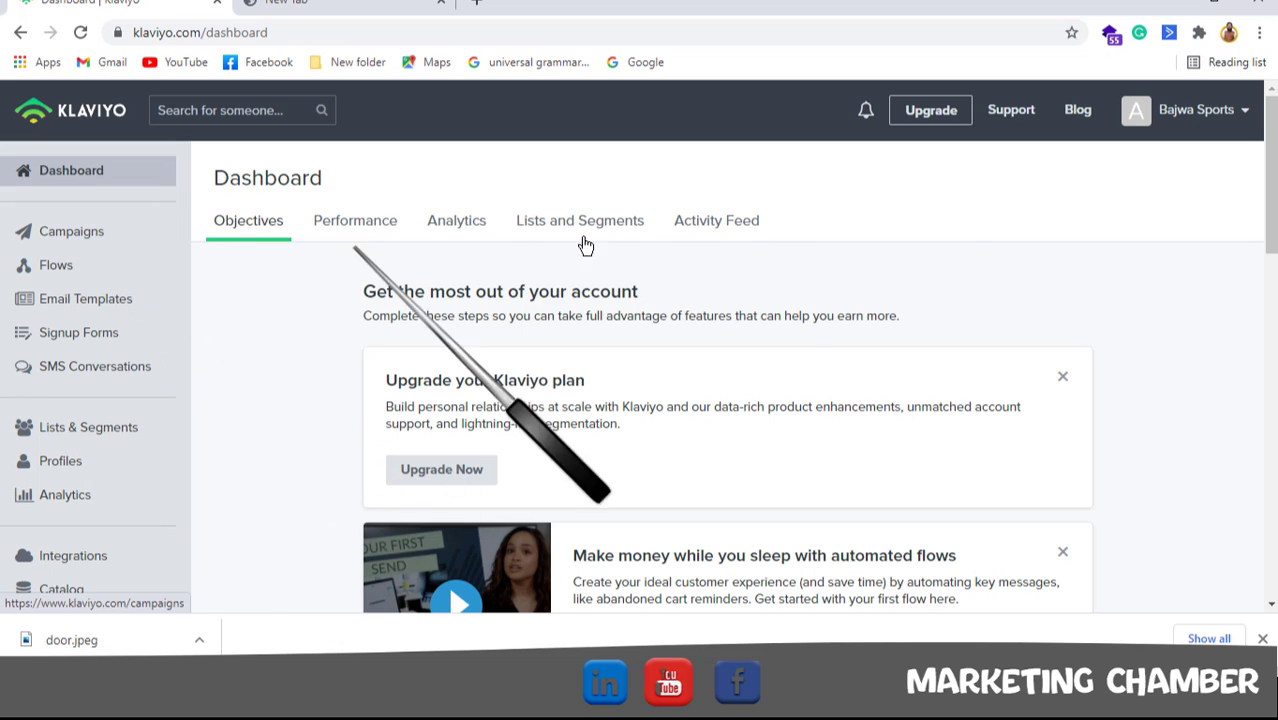
# Create a new campaign of the Email type
pyautogui.click(111, 241)
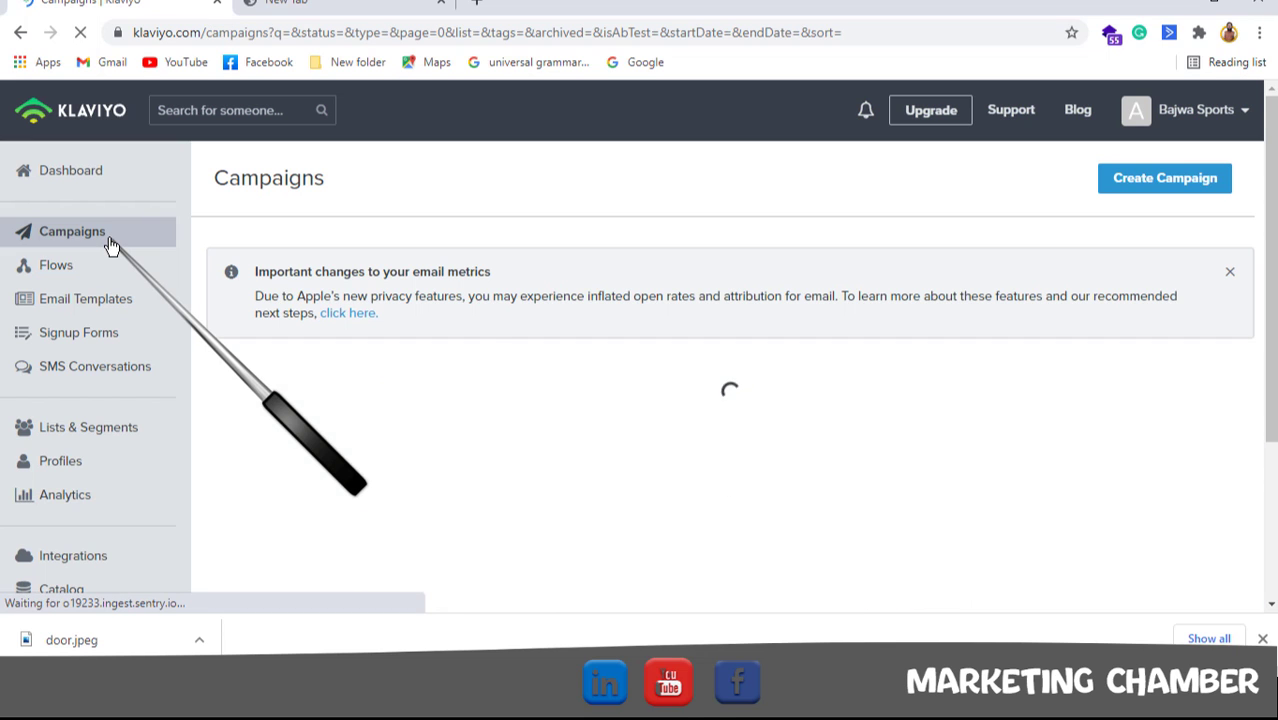
pyautogui.click(1160, 184)
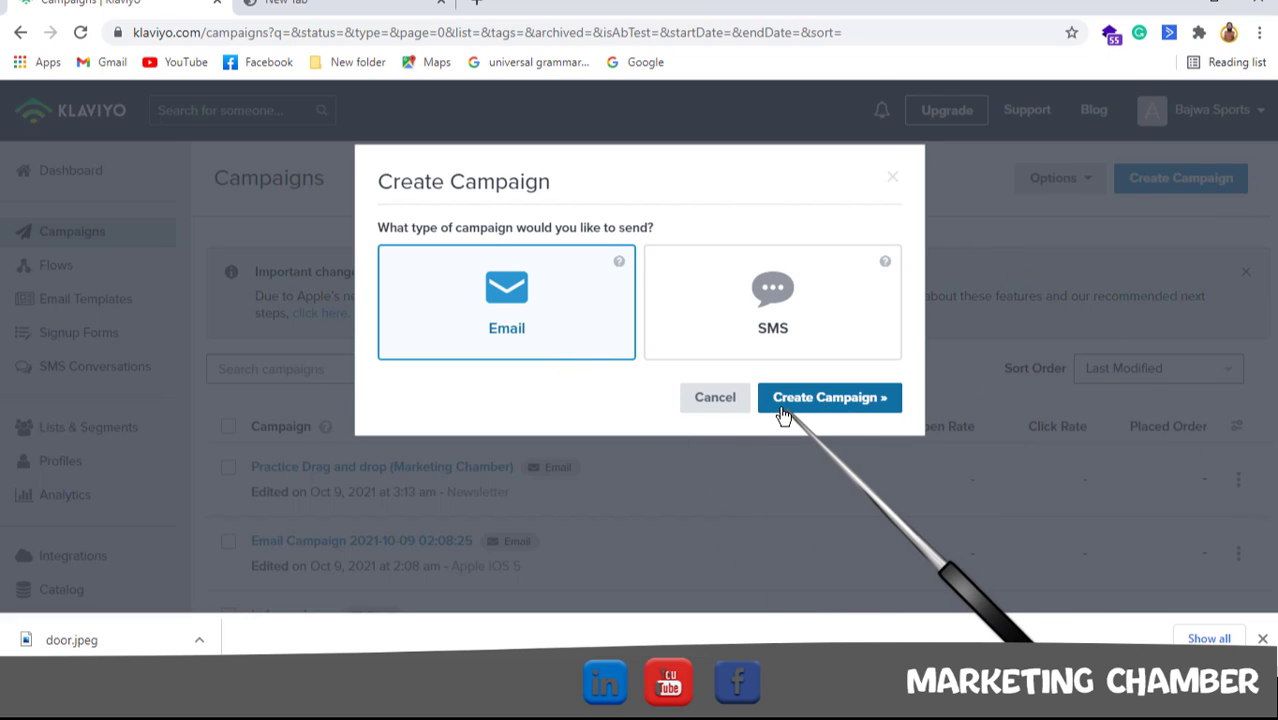
pyautogui.click(781, 400)
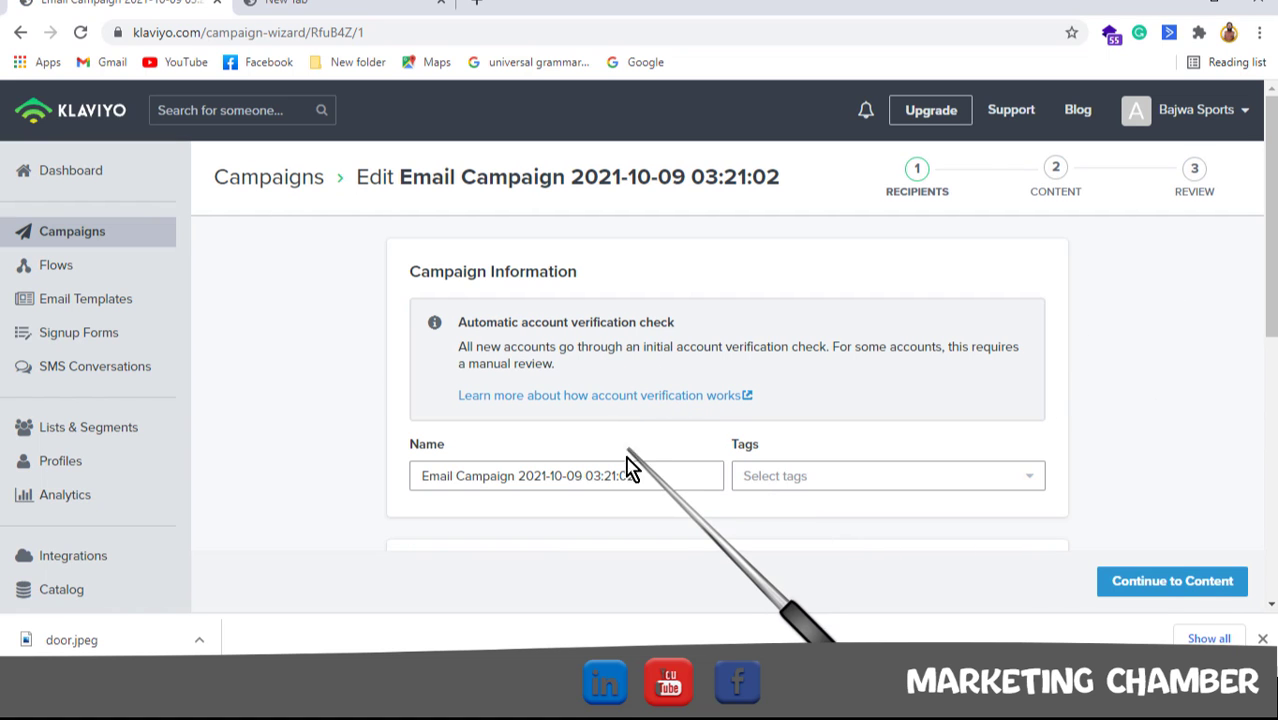
# Name the campaign "Practice drap and drop (Marketing Chamber)" and try to continue to the content stage
pyautogui.tripleClick(619, 466)
pyautogui.press('BackSpace')
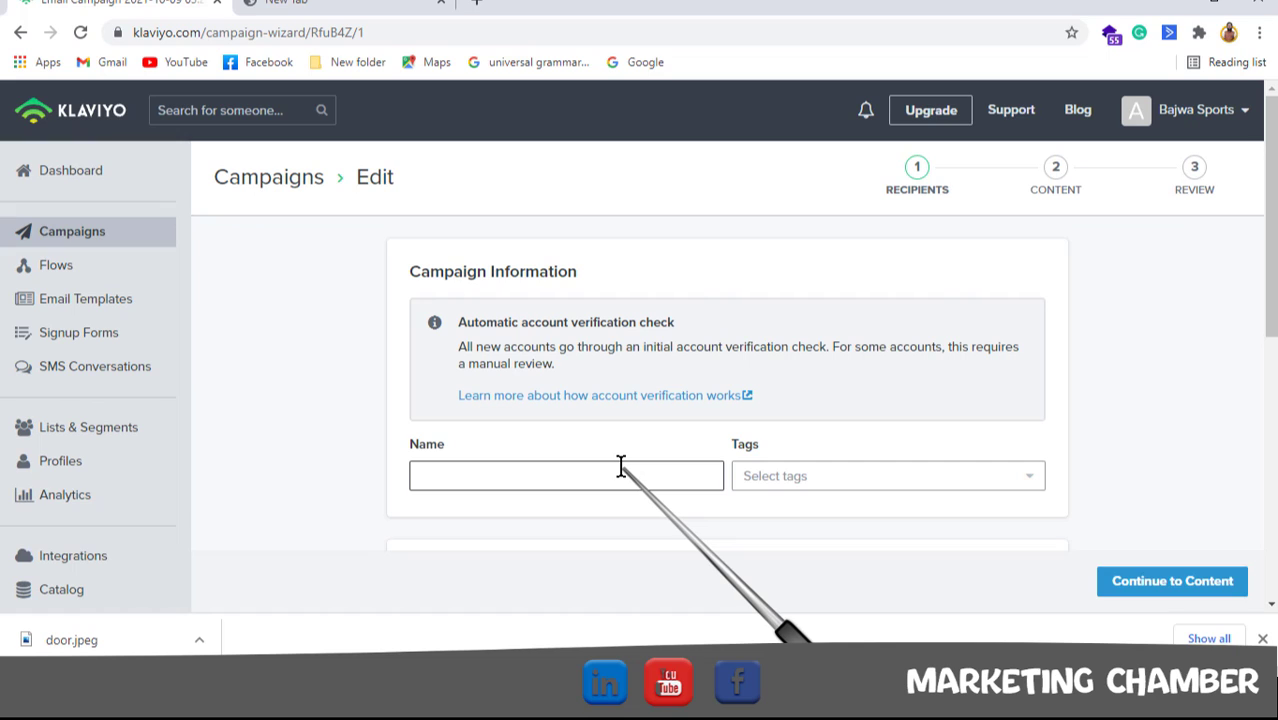
pyautogui.write('Practiv')
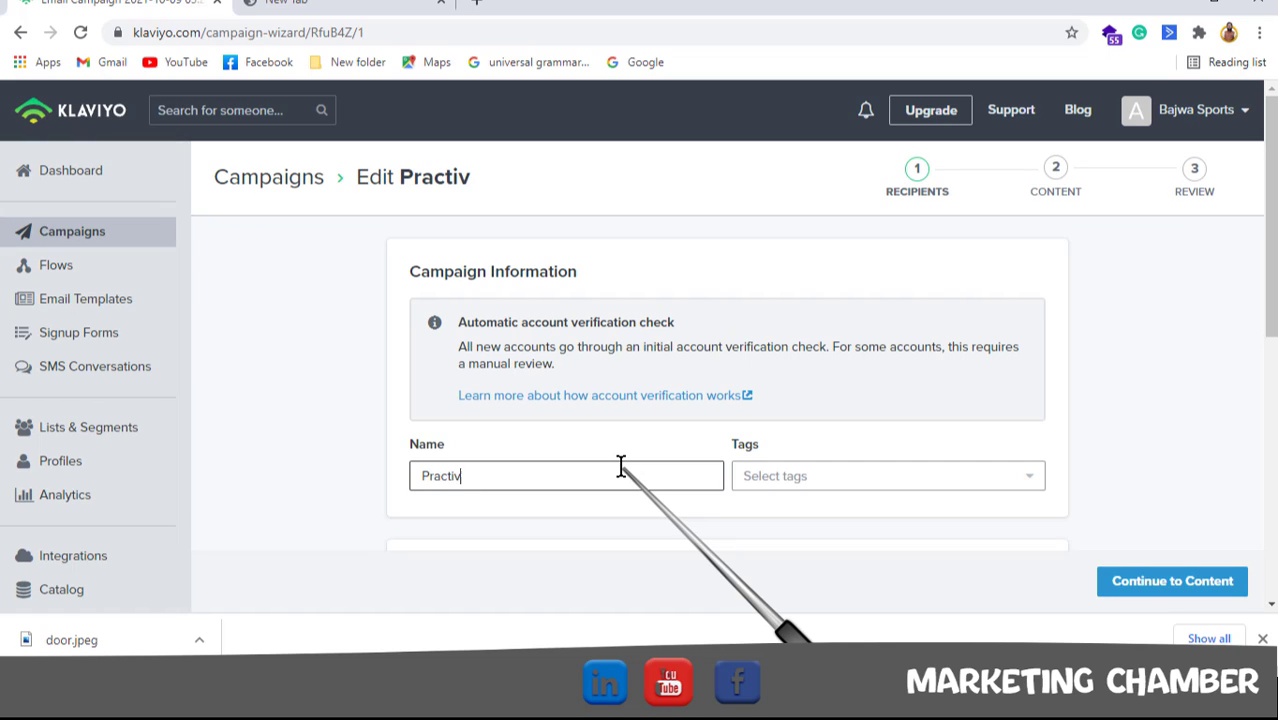
pyautogui.write('e')
pyautogui.press('BackSpace')
pyautogui.press('BackSpace')
pyautogui.press('BackSpace')
pyautogui.write('ce')
pyautogui.press('BackSpace')
pyautogui.press('BackSpace')
pyautogui.press('BackSpace')
pyautogui.write('ice dra')
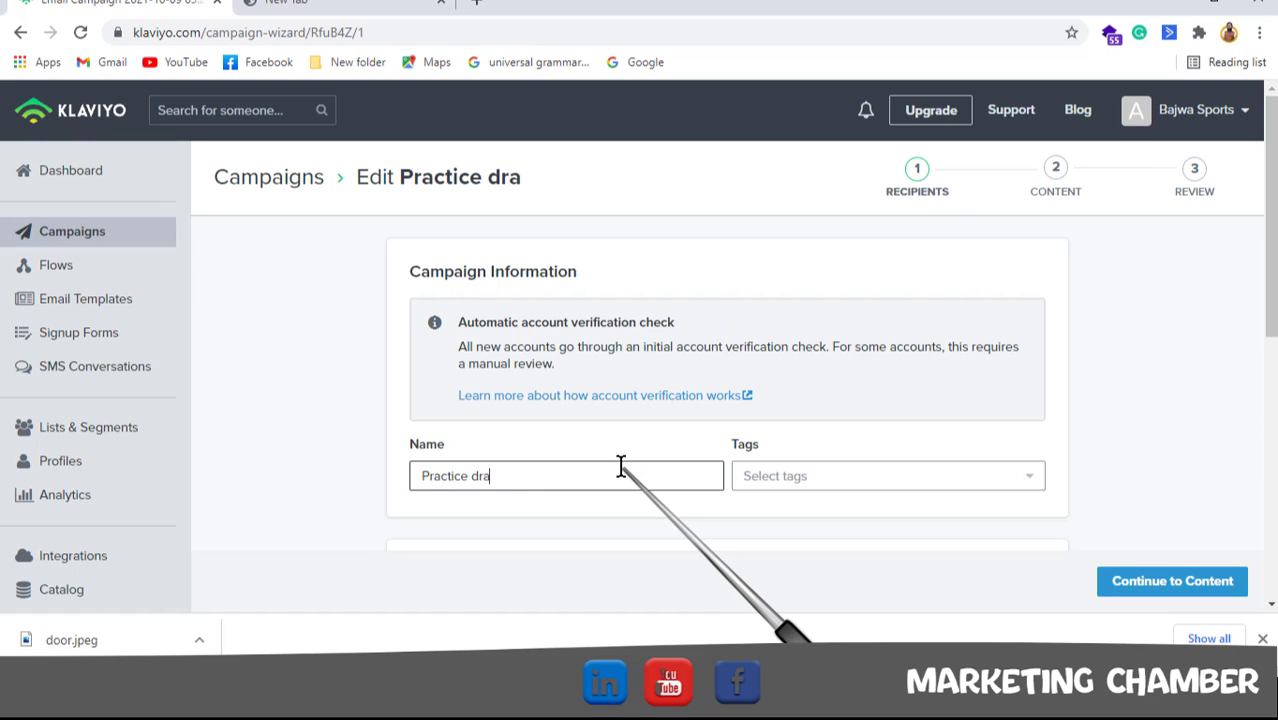
pyautogui.write('p and drop (Marketing C')
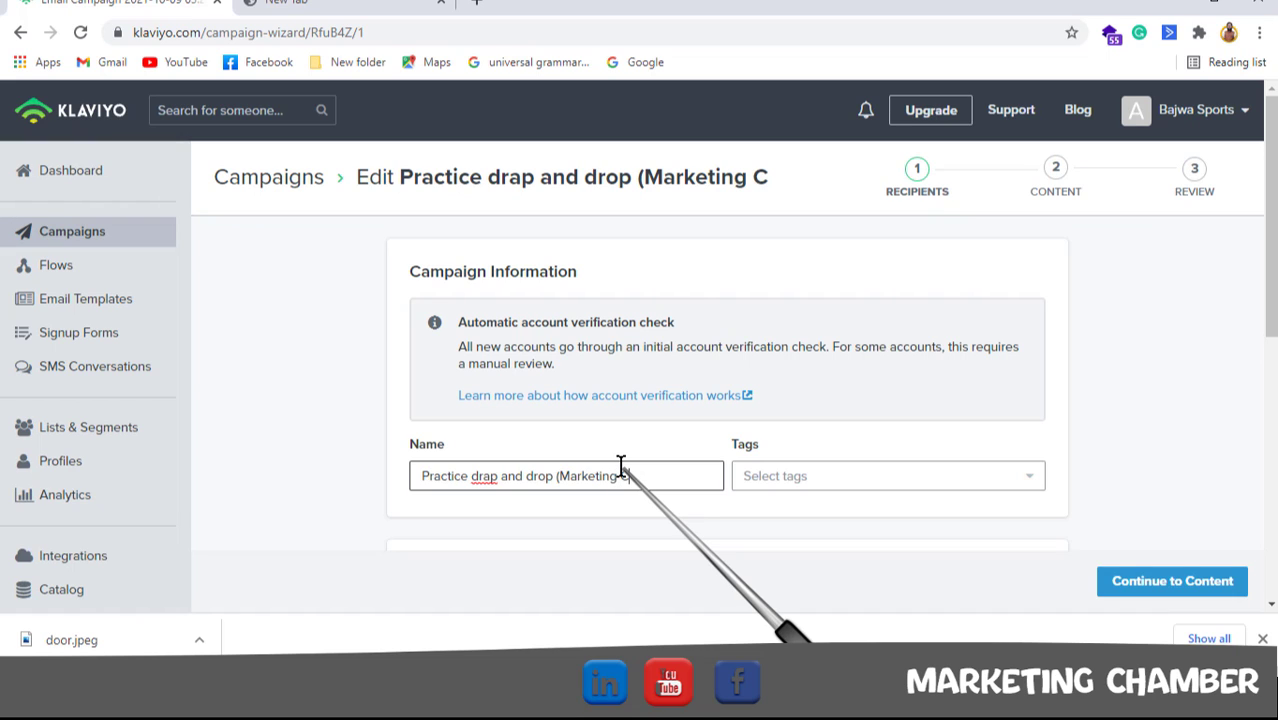
pyautogui.write('mbe')
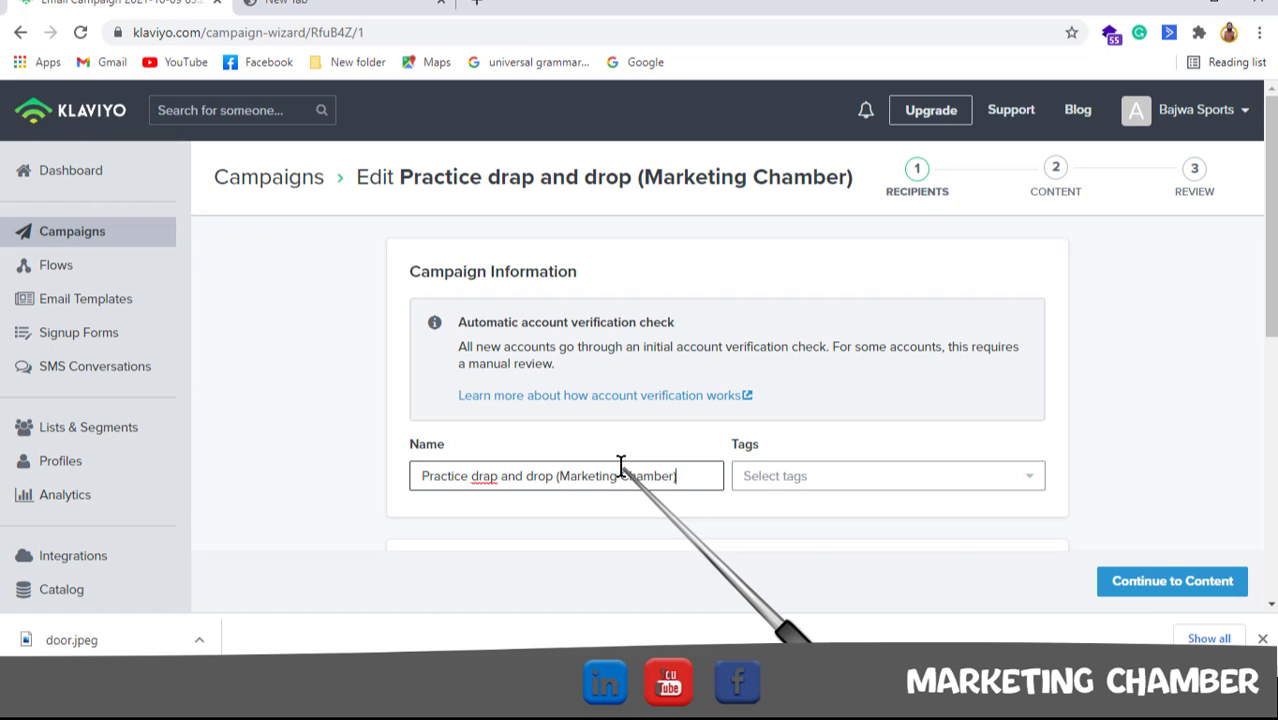
pyautogui.write('r)')
pyautogui.click(1222, 582)
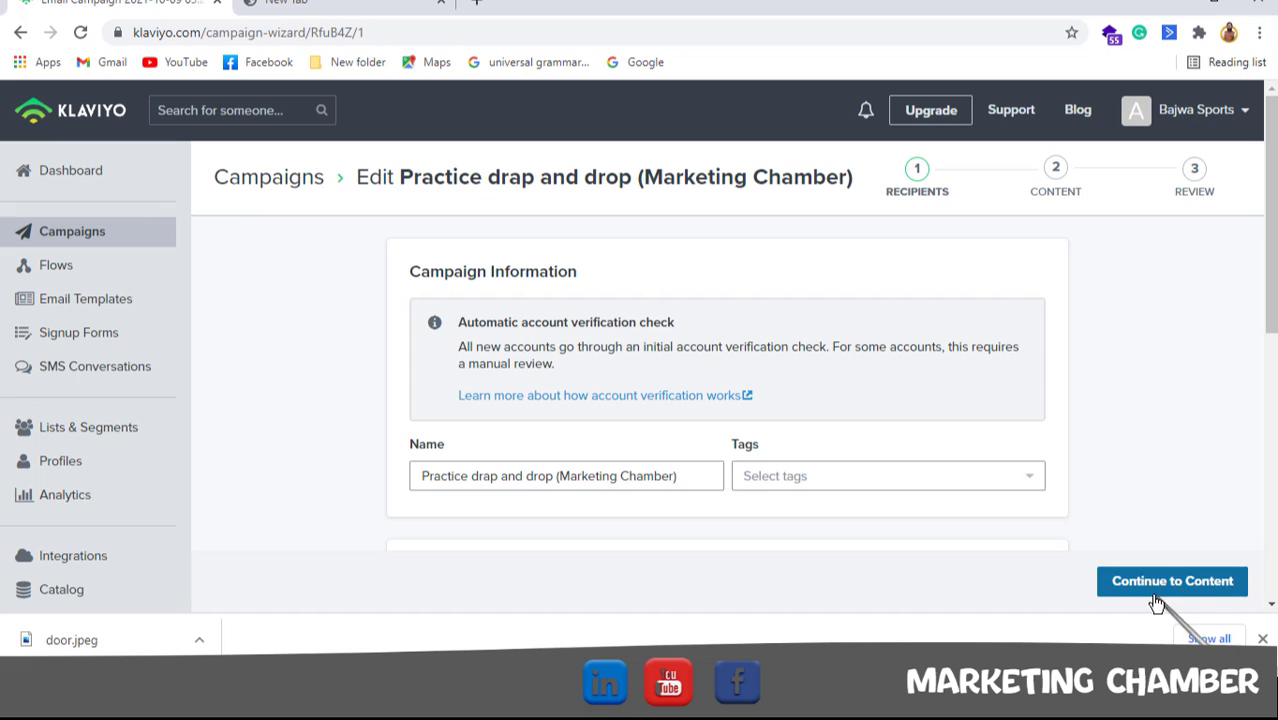
# Choose IOS 5 as the campaign's recipients to send to and continue to the content stage
pyautogui.scroll(-2, 1268, 250)
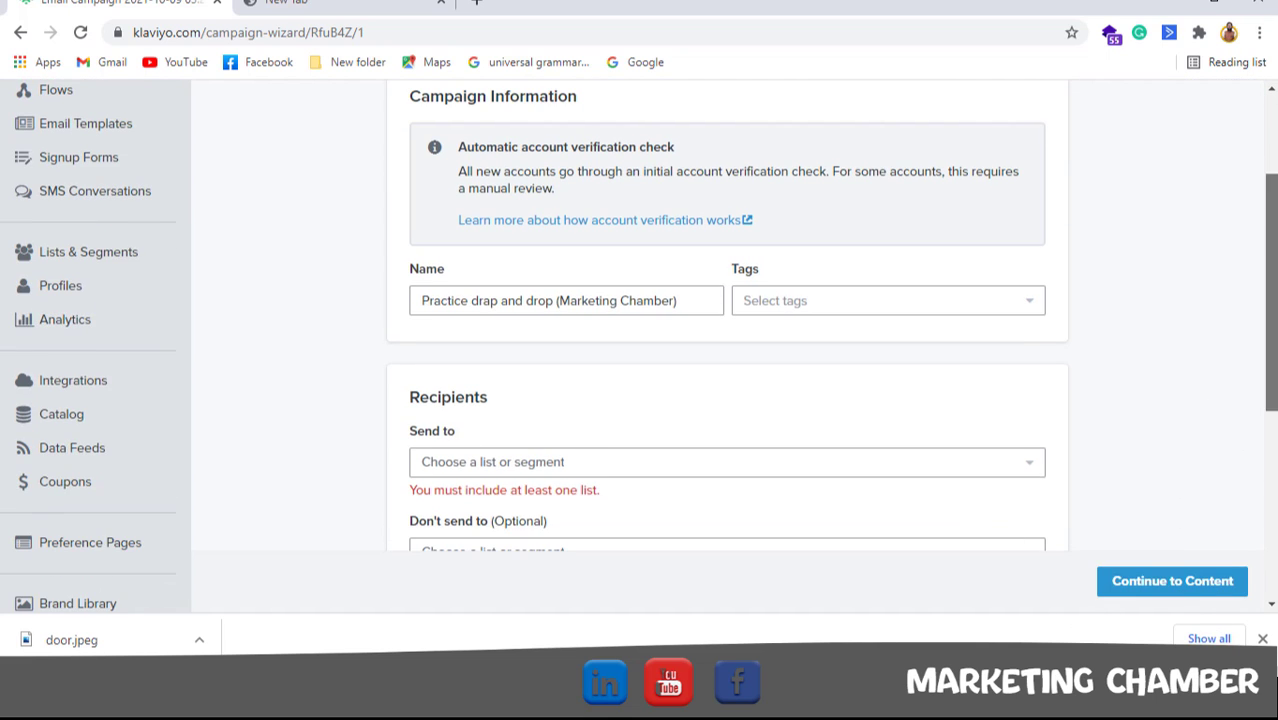
pyautogui.scroll(-2, 485, 271)
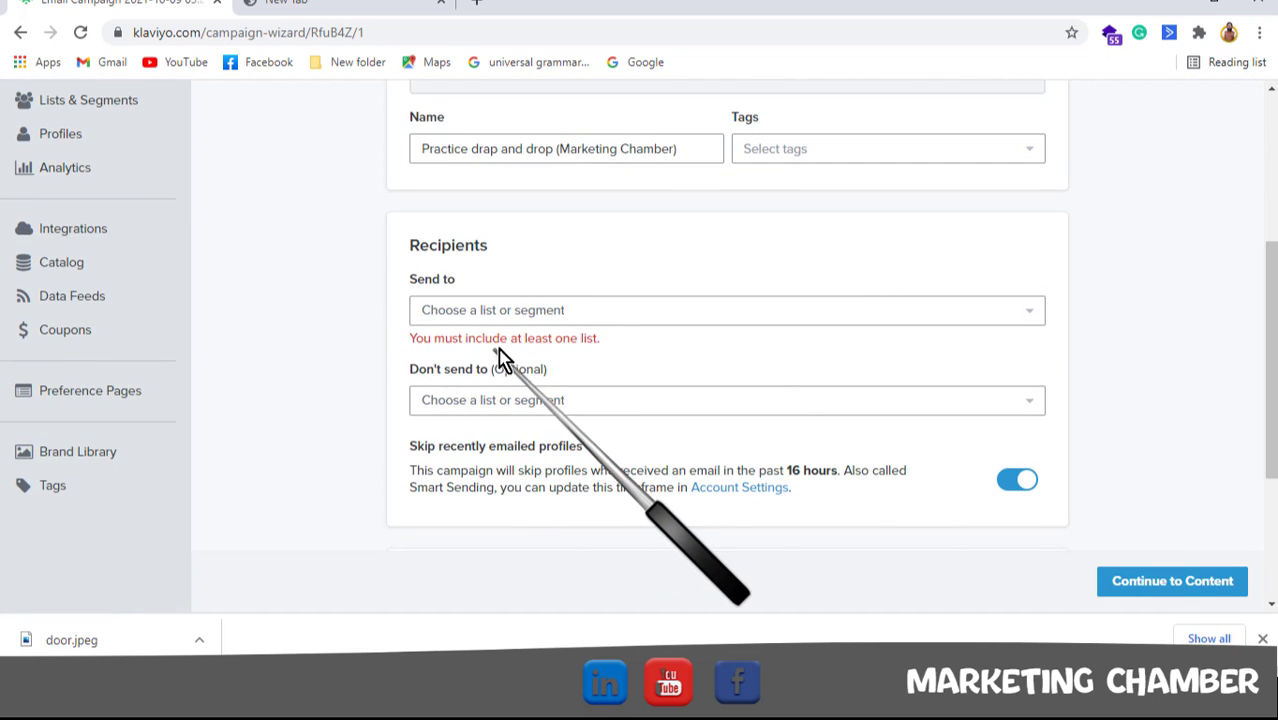
pyautogui.click(586, 312)
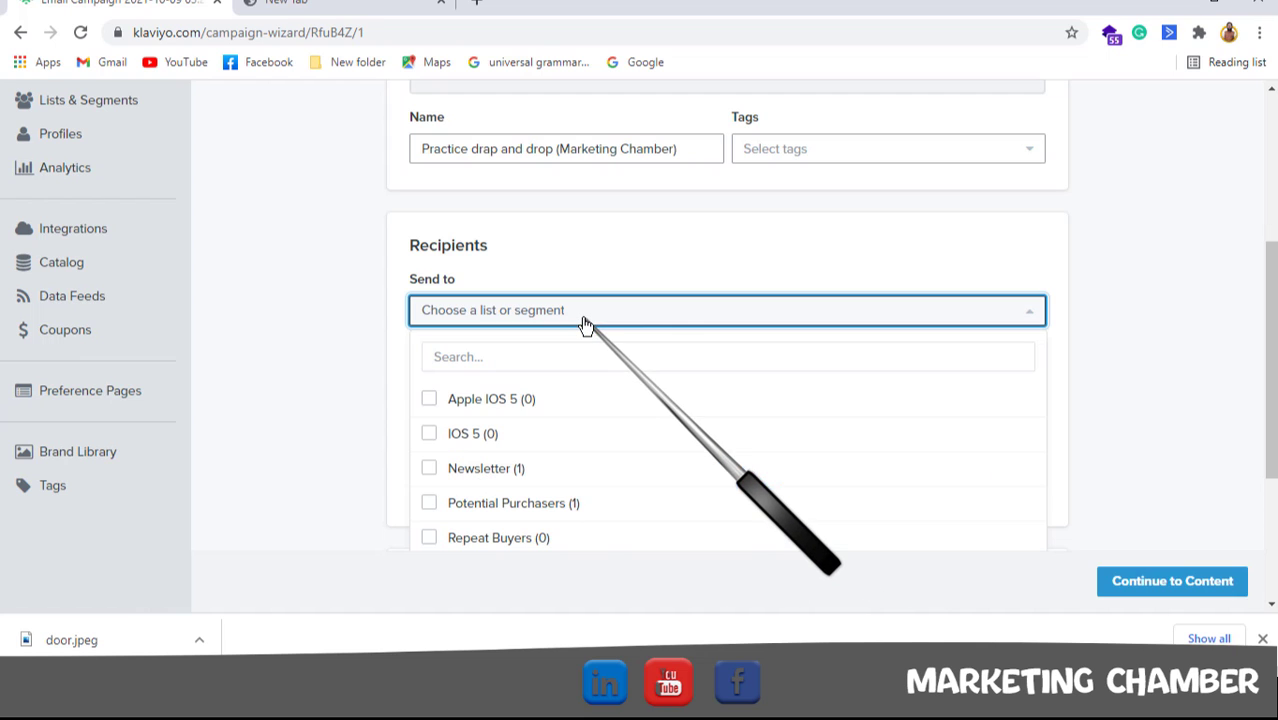
pyautogui.click(471, 436)
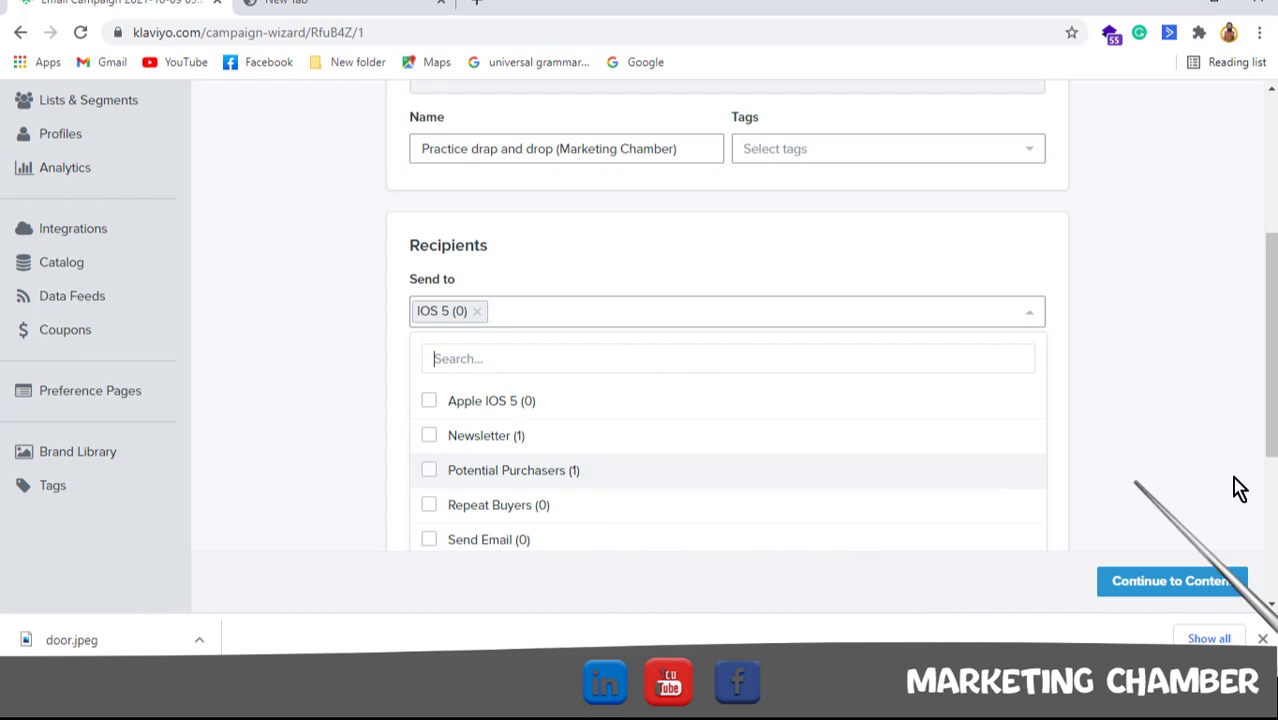
pyautogui.click(1141, 586)
pyautogui.click(1141, 586)
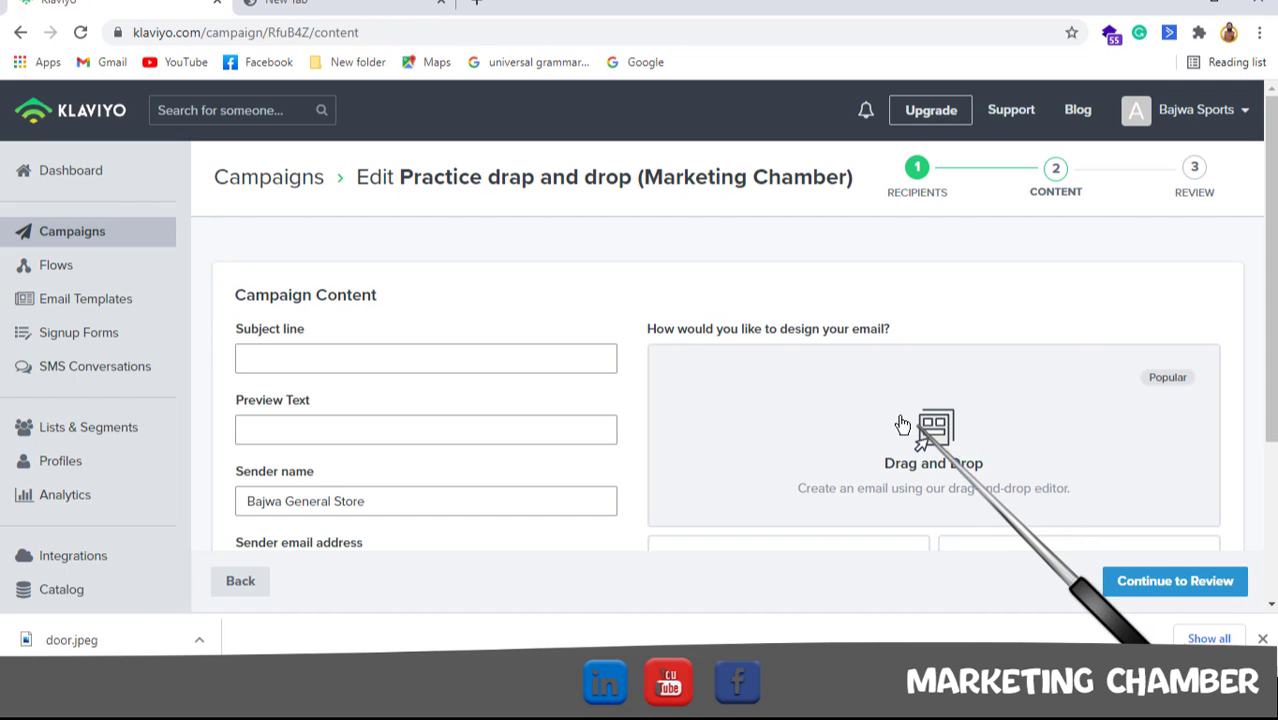
# Design the email with the Drag and Drop editor, starting from the themed Plumb Outta Luck template
pyautogui.click(877, 420)
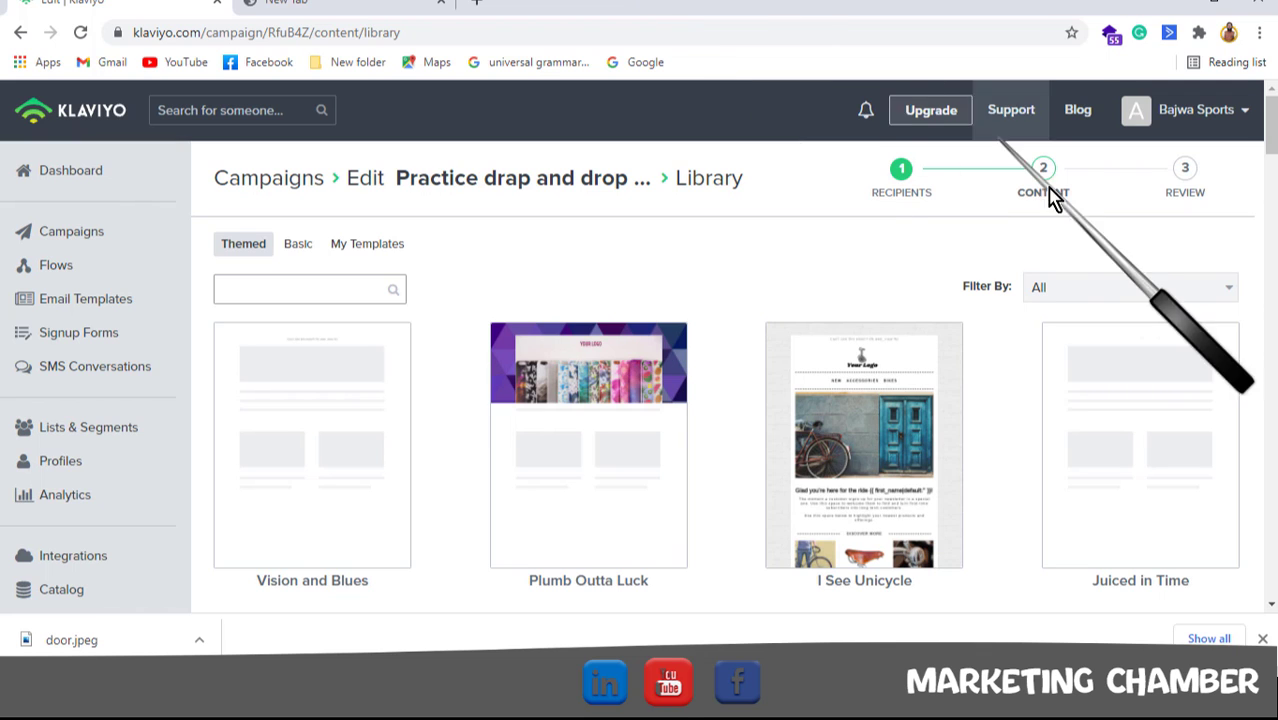
pyautogui.moveTo(641, 434)
pyautogui.click(588, 449)
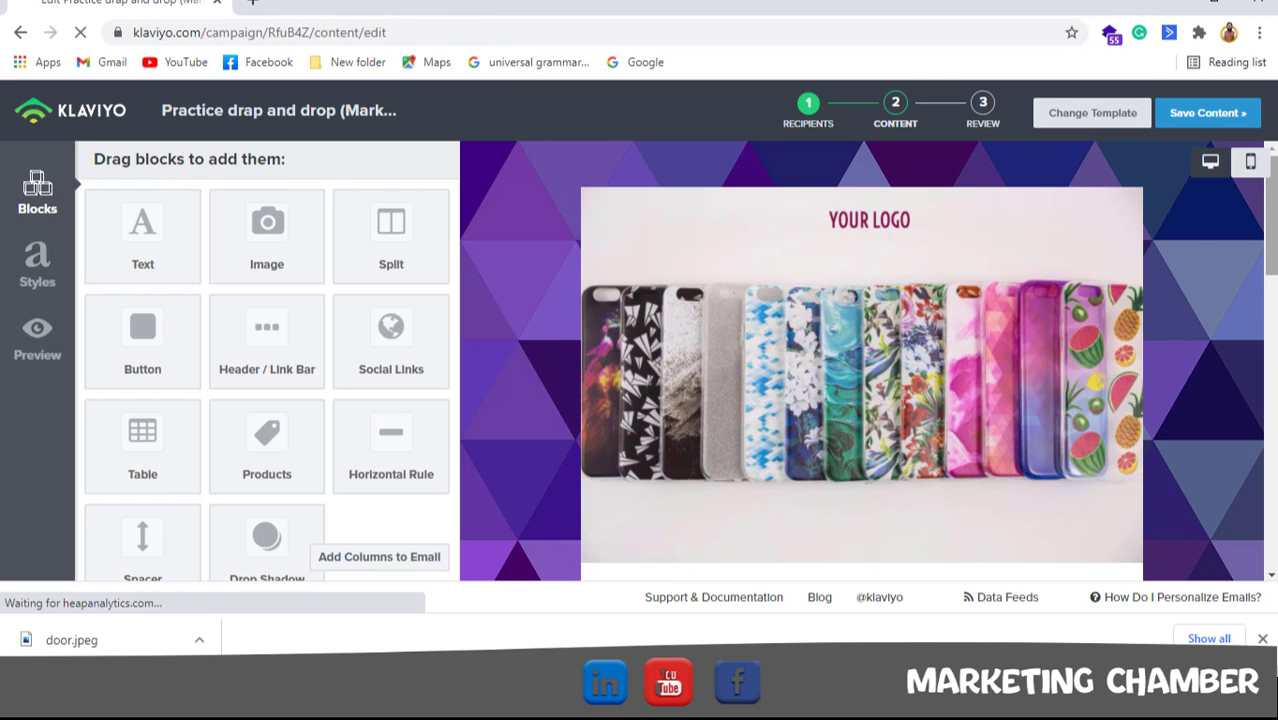
# Remove the template's background image in the email's style settings
pyautogui.moveTo(1271, 217)
pyautogui.mouseDown()
pyautogui.moveTo(1271, 492)
pyautogui.moveTo(1271, 216)
pyautogui.mouseUp()
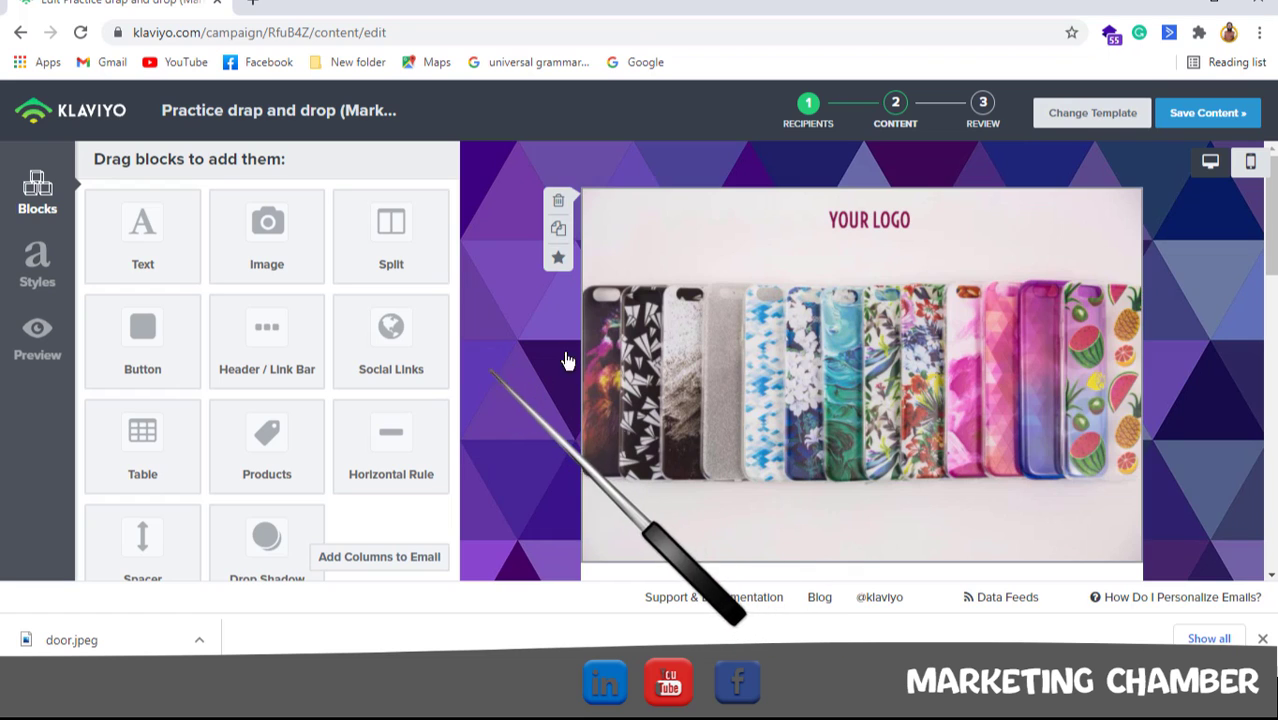
pyautogui.click(36, 265)
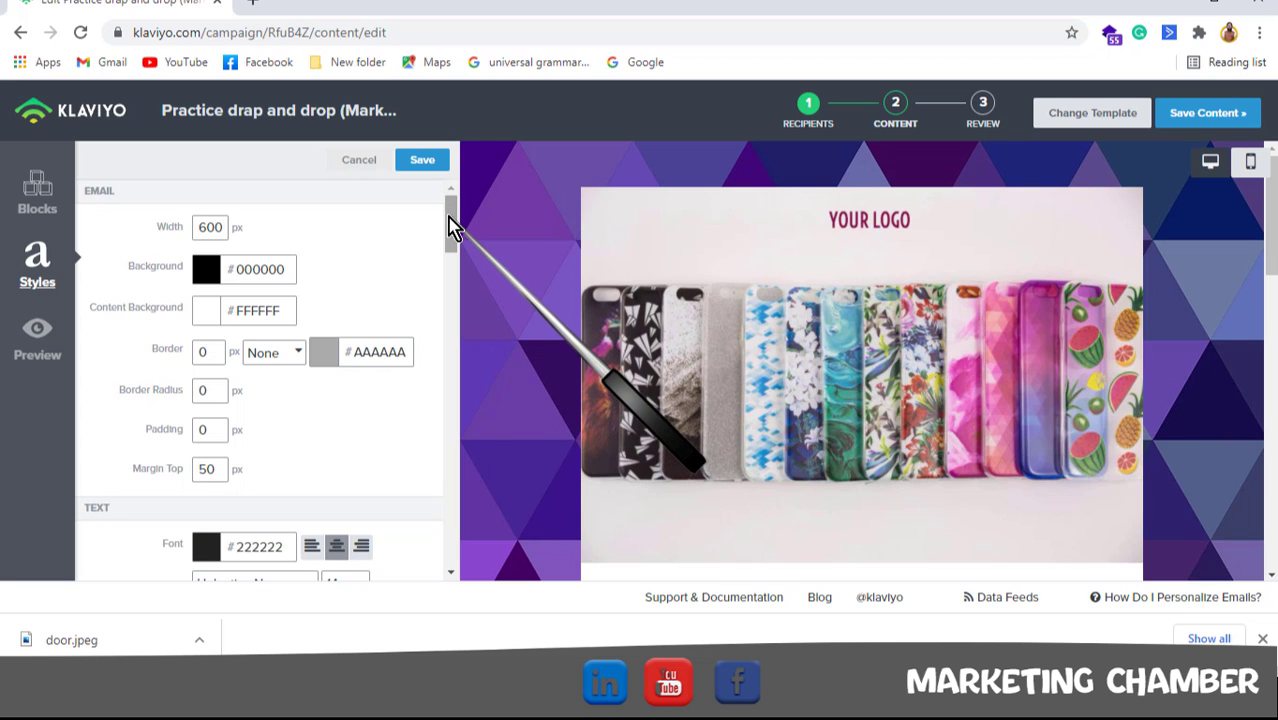
pyautogui.moveTo(450, 224); pyautogui.dragTo(428, 557)
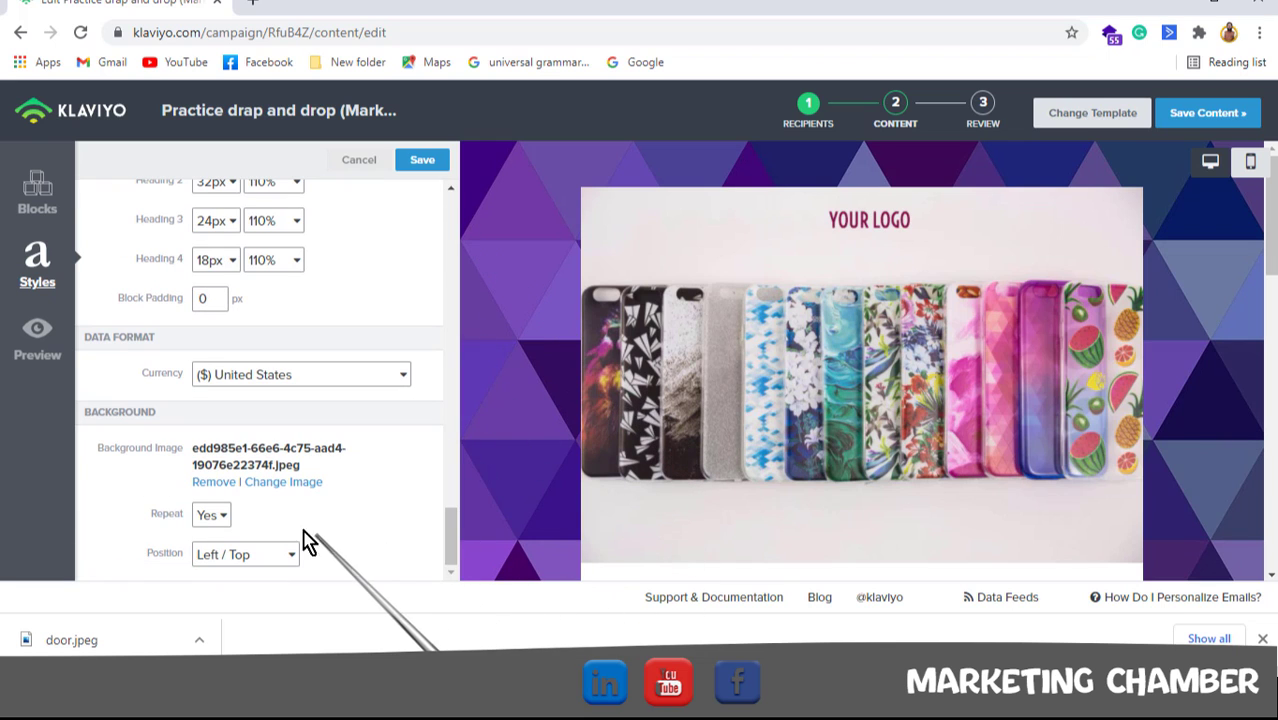
pyautogui.click(211, 484)
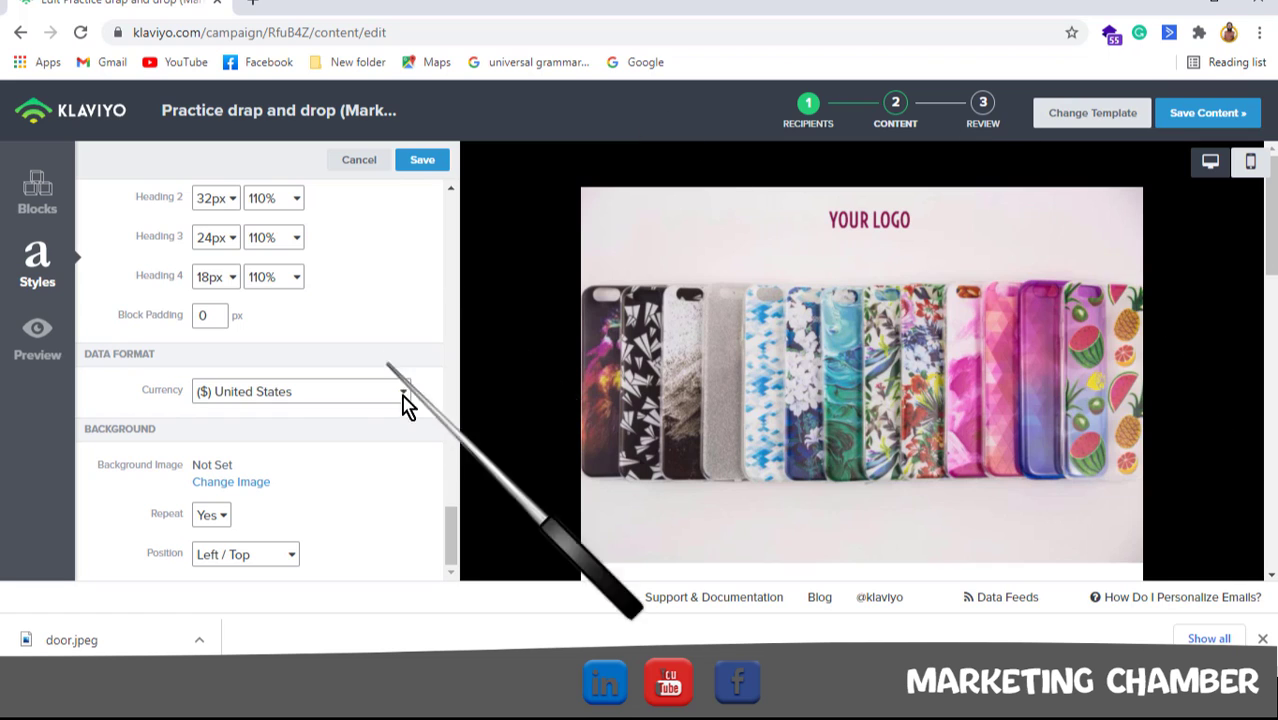
# Upload door.jpeg from the Desktop as the email's new background image
pyautogui.moveTo(600, 485)
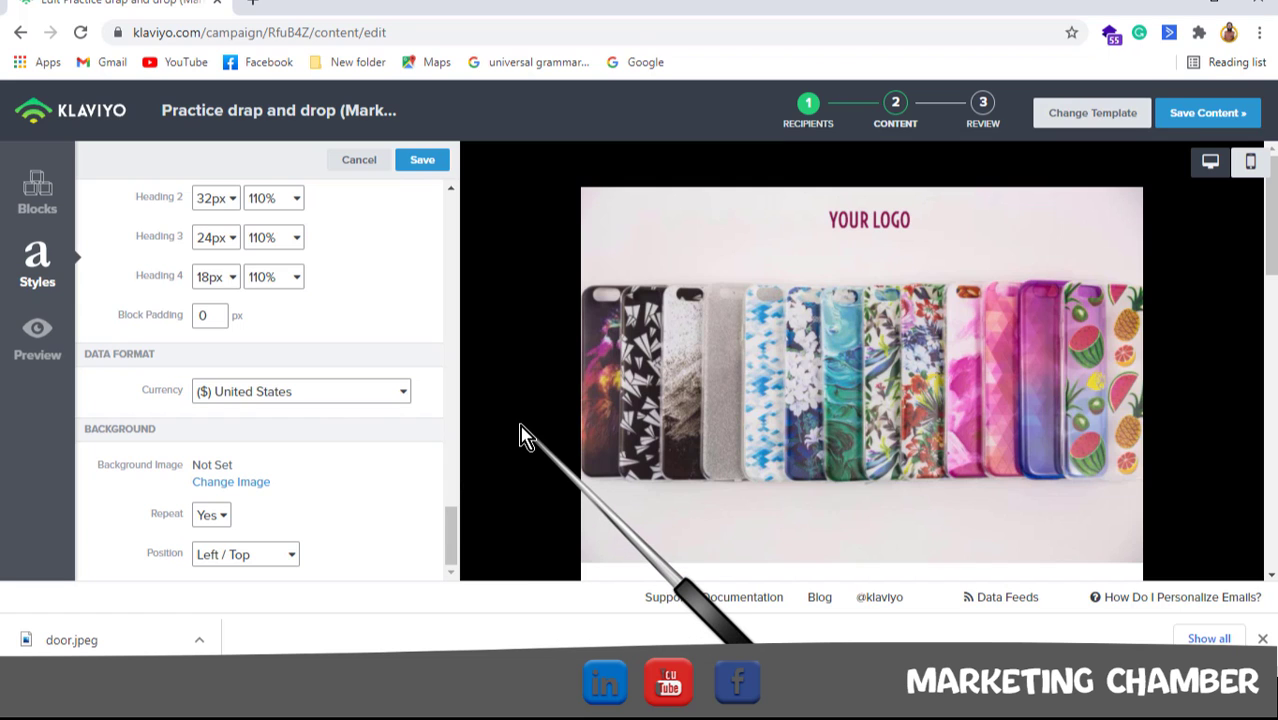
pyautogui.click(230, 482)
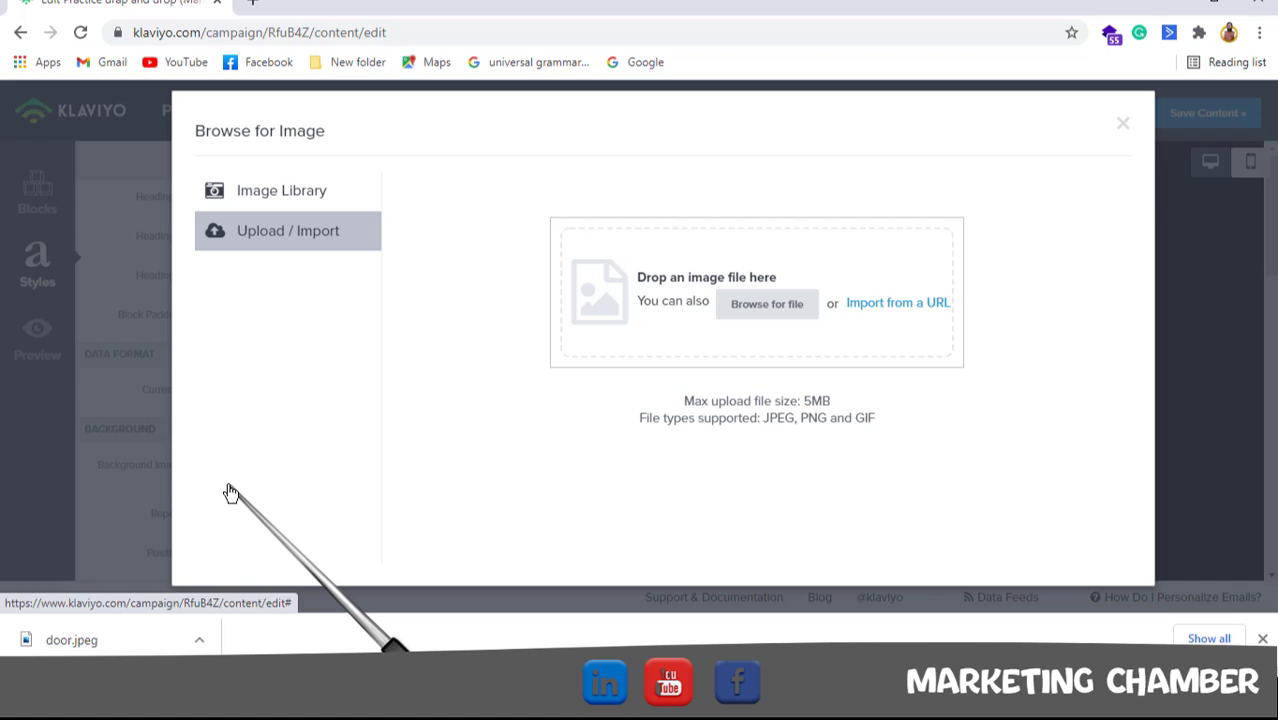
pyautogui.click(790, 310)
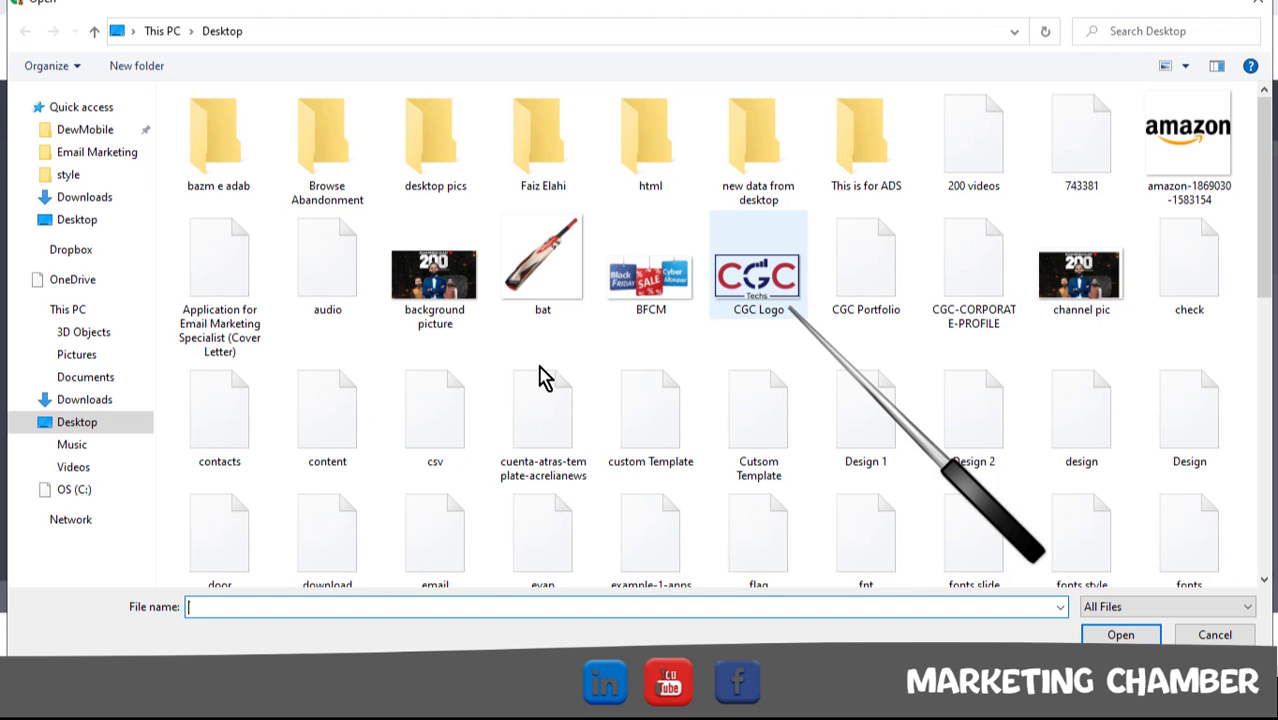
pyautogui.click(200, 535)
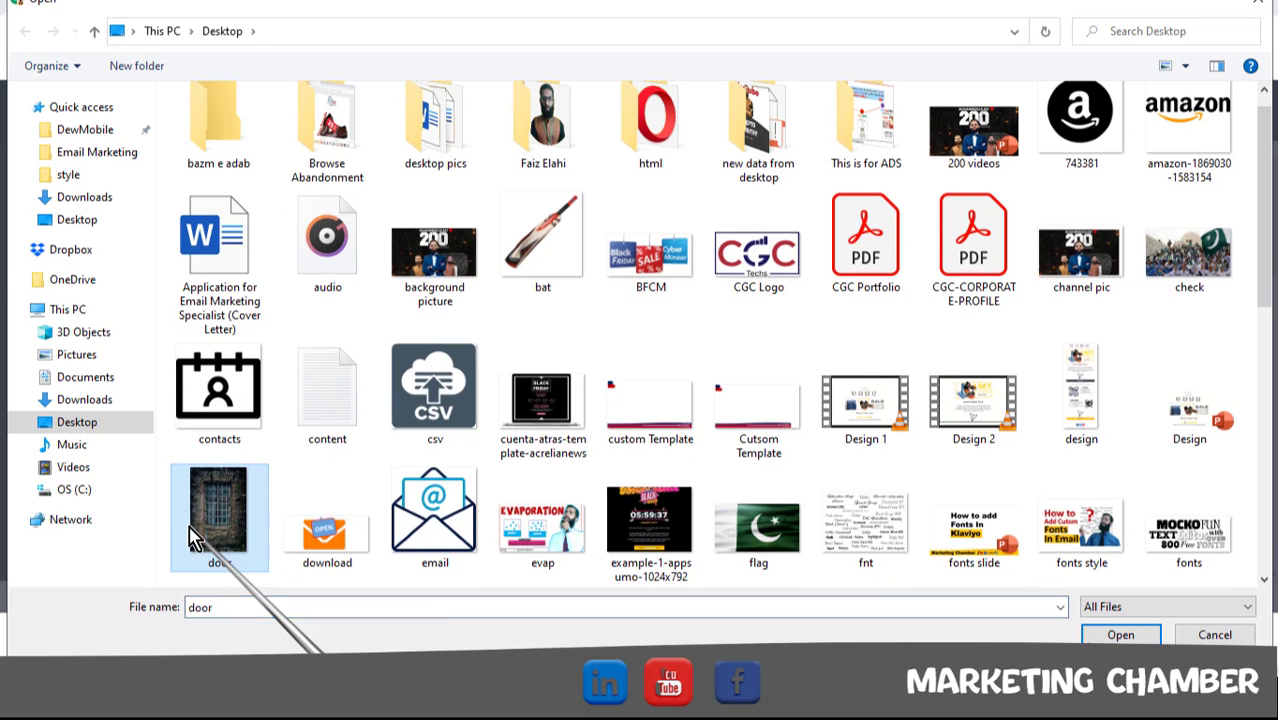
pyautogui.click(1121, 635)
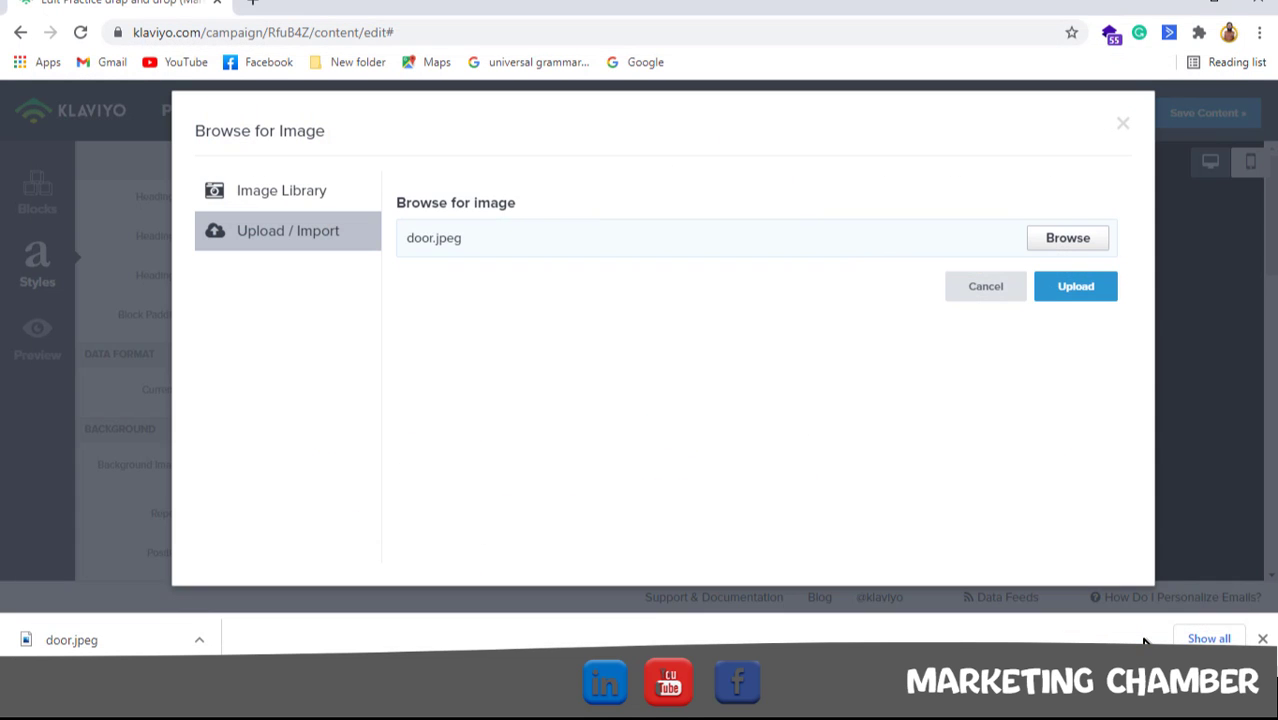
pyautogui.click(1076, 290)
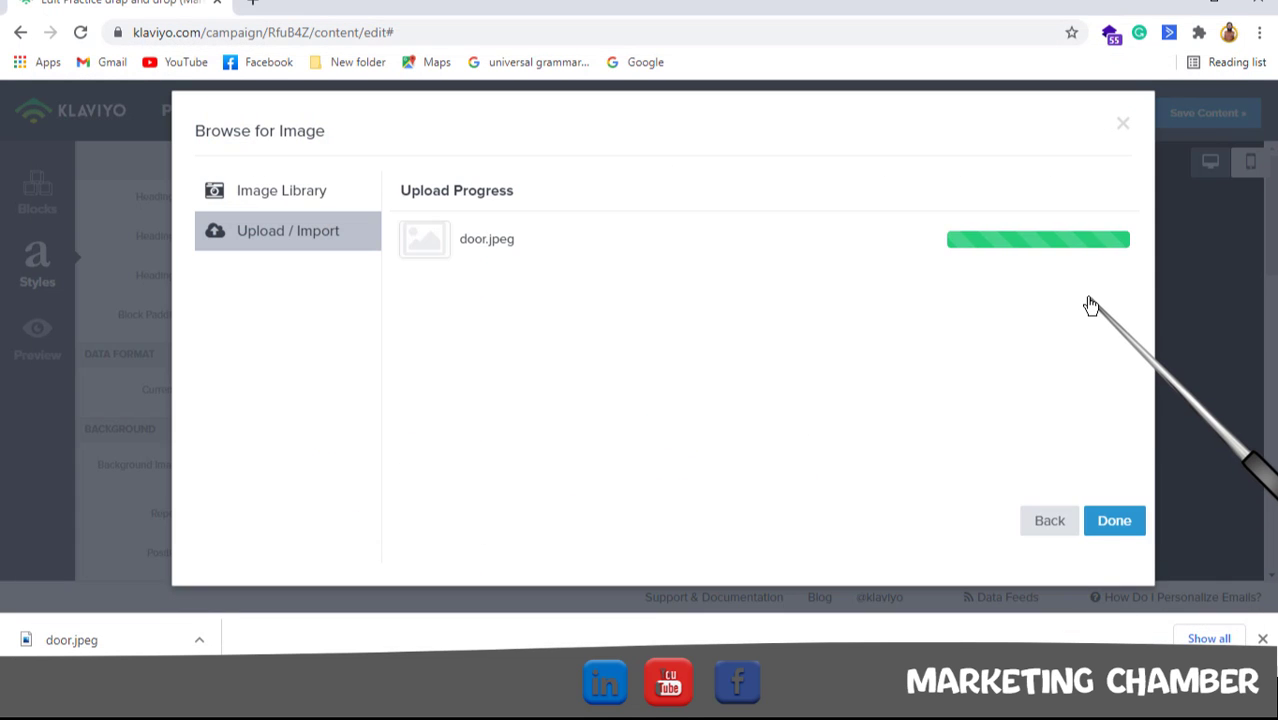
pyautogui.click(1110, 519)
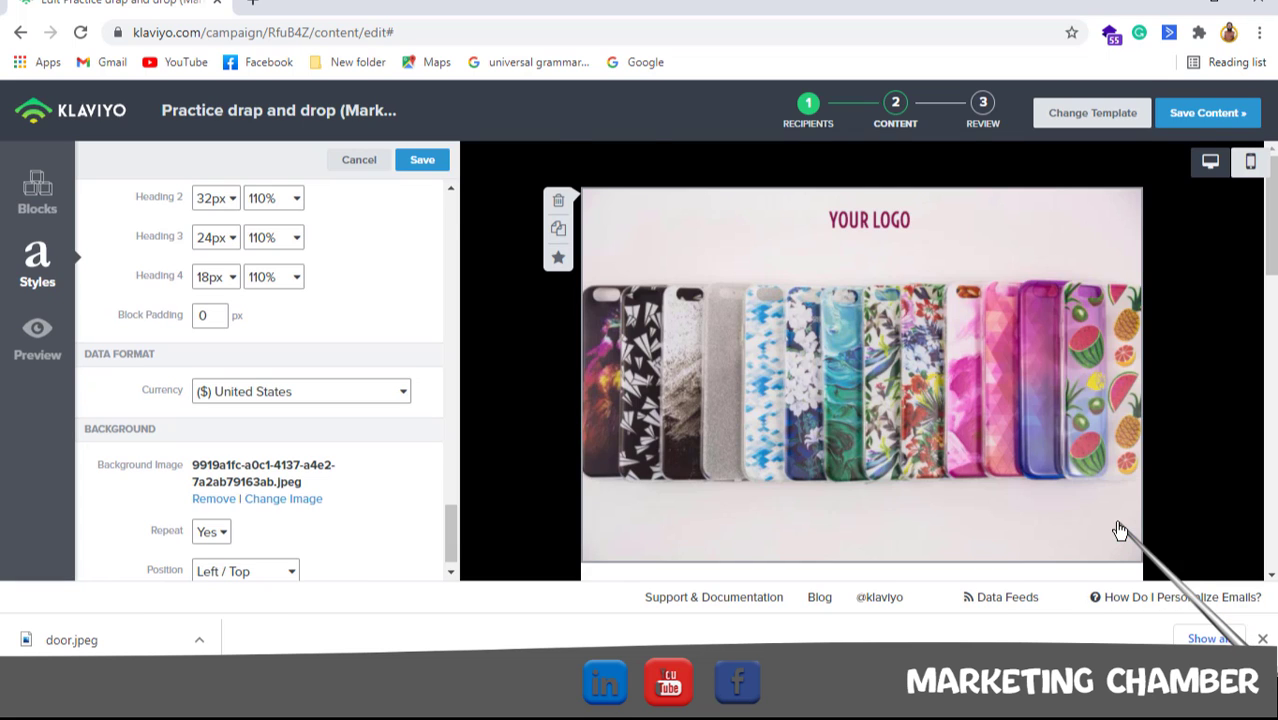
# Check the new background along the email and set the background image's Repeat option to No
pyautogui.click(1131, 273)
pyautogui.scroll(-15, 1131, 273)
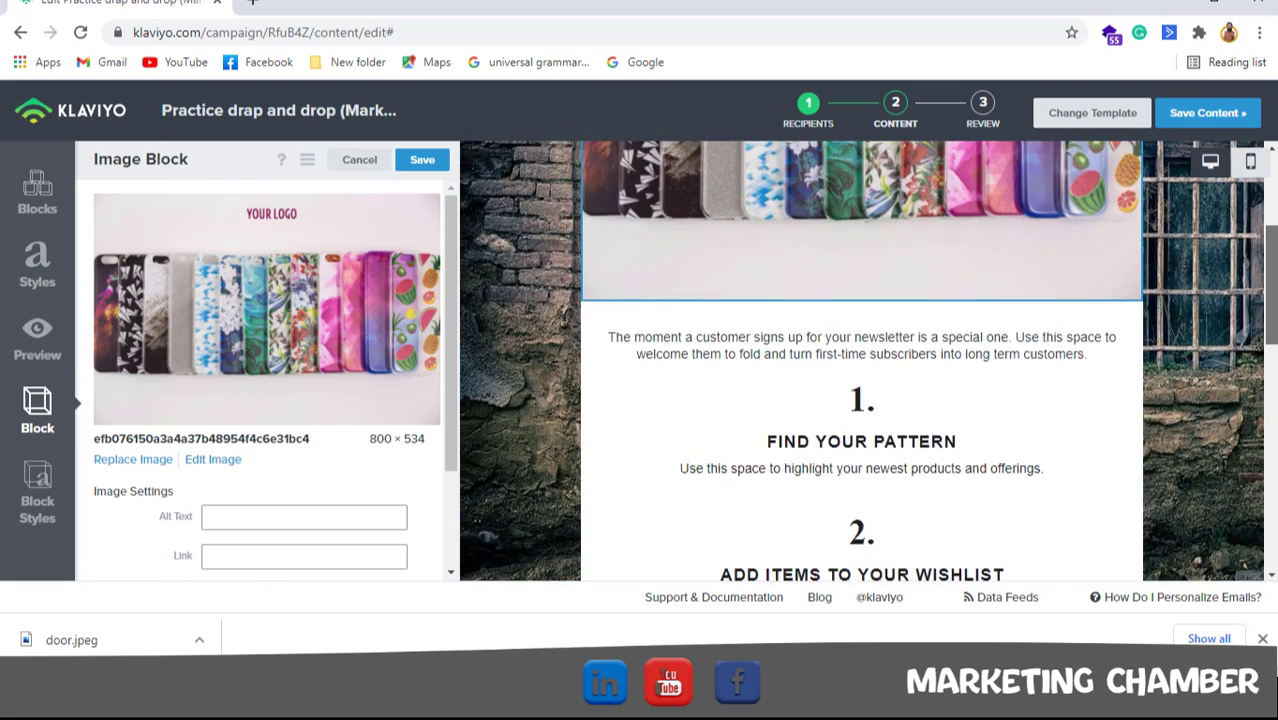
pyautogui.scroll(15, 868, 360)
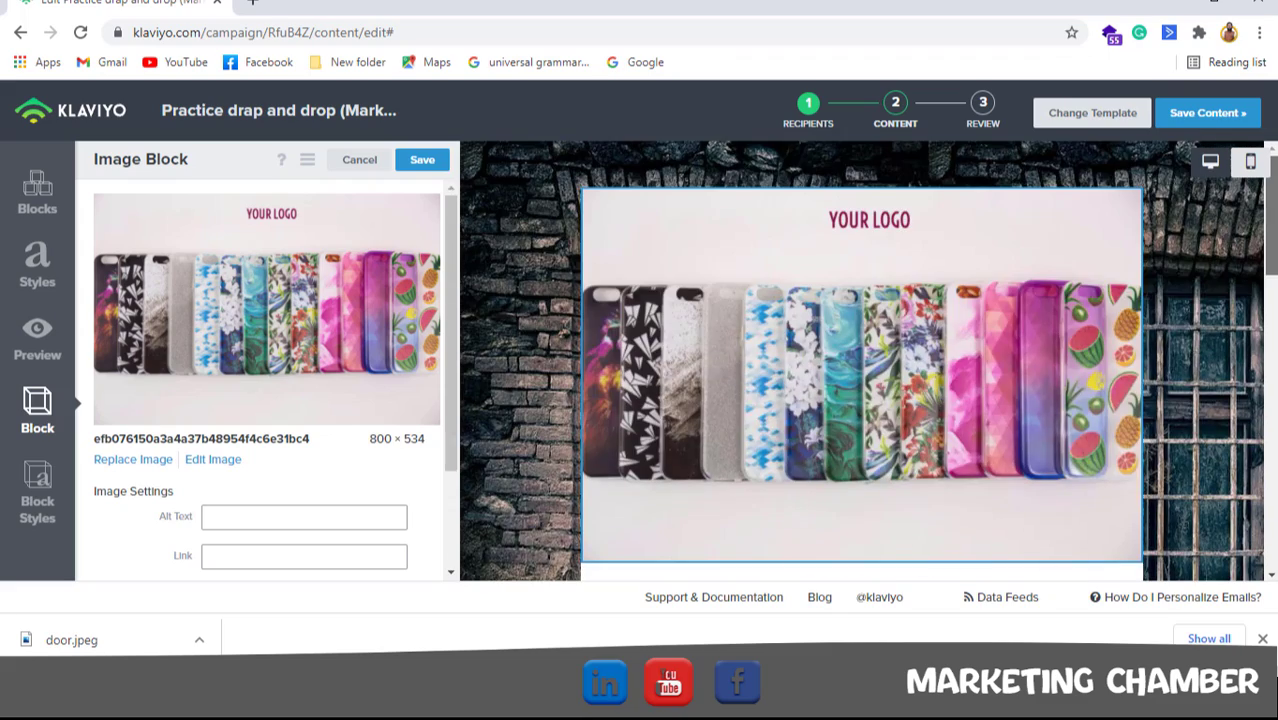
pyautogui.scroll(-15, 868, 360)
pyautogui.scroll(15, 868, 360)
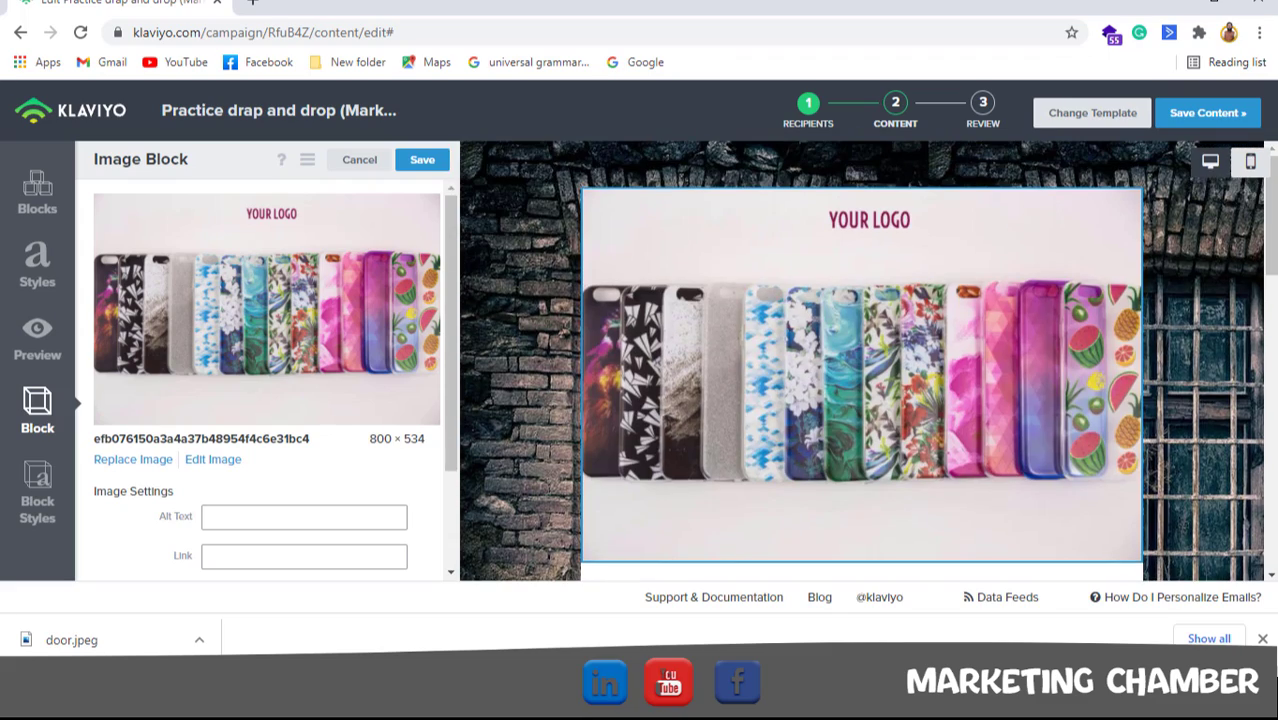
pyautogui.click(478, 333)
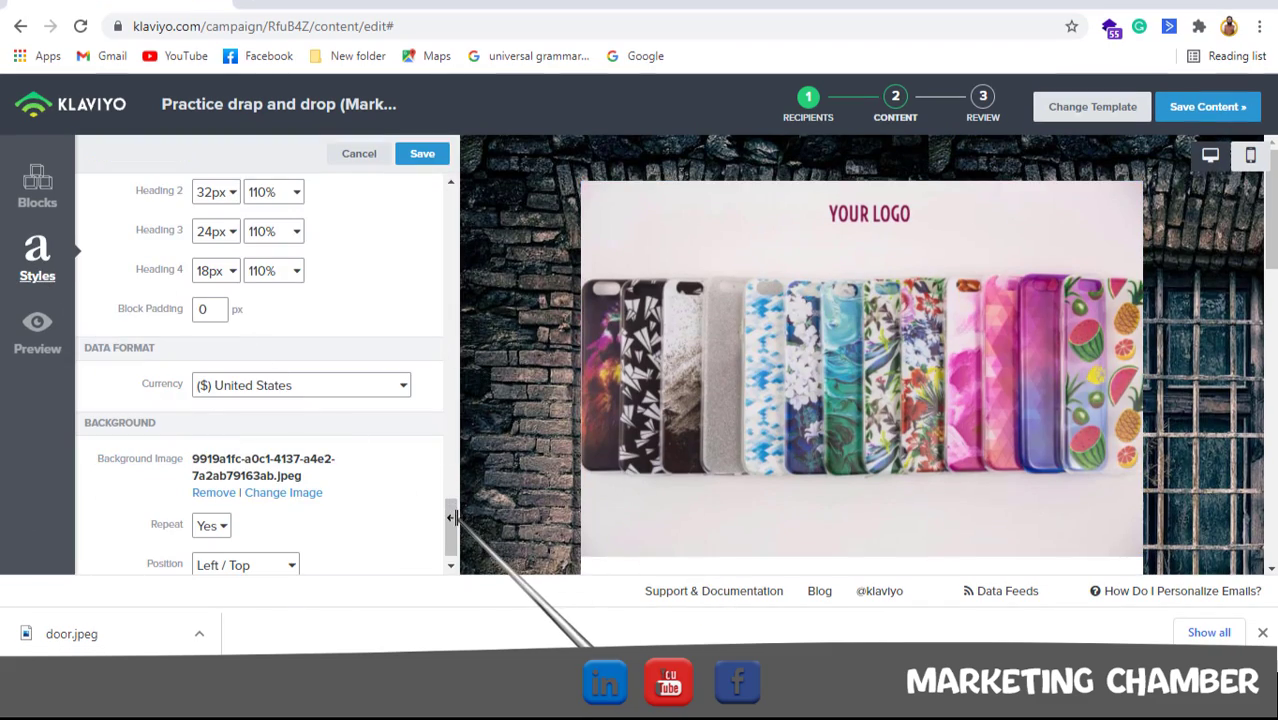
pyautogui.scroll(-1, 449, 522)
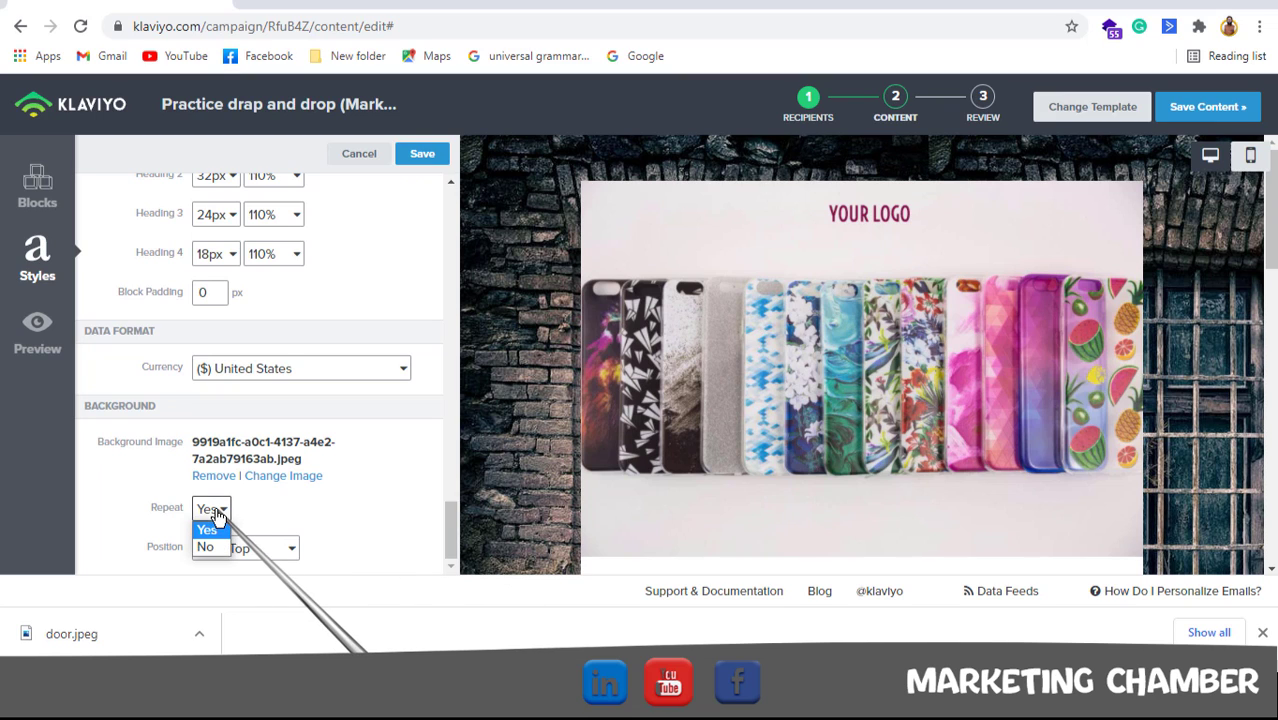
pyautogui.click(207, 547)
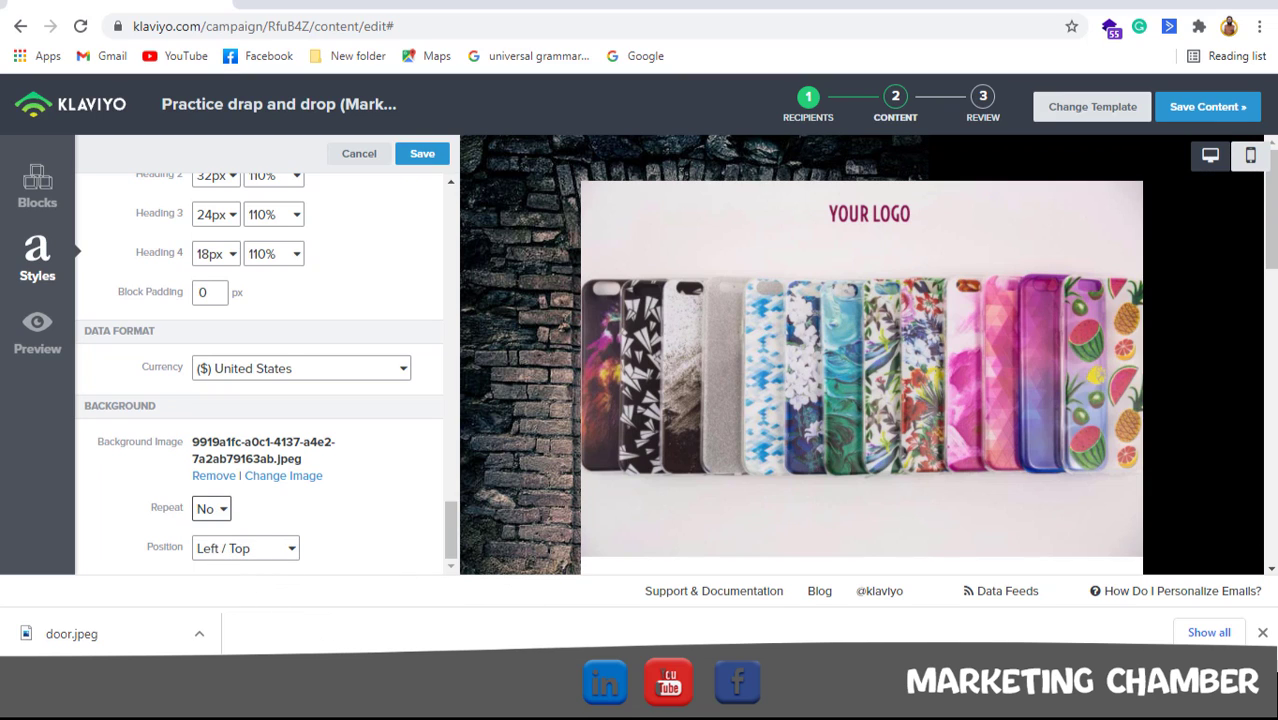
pyautogui.scroll(-4, 1098, 208)
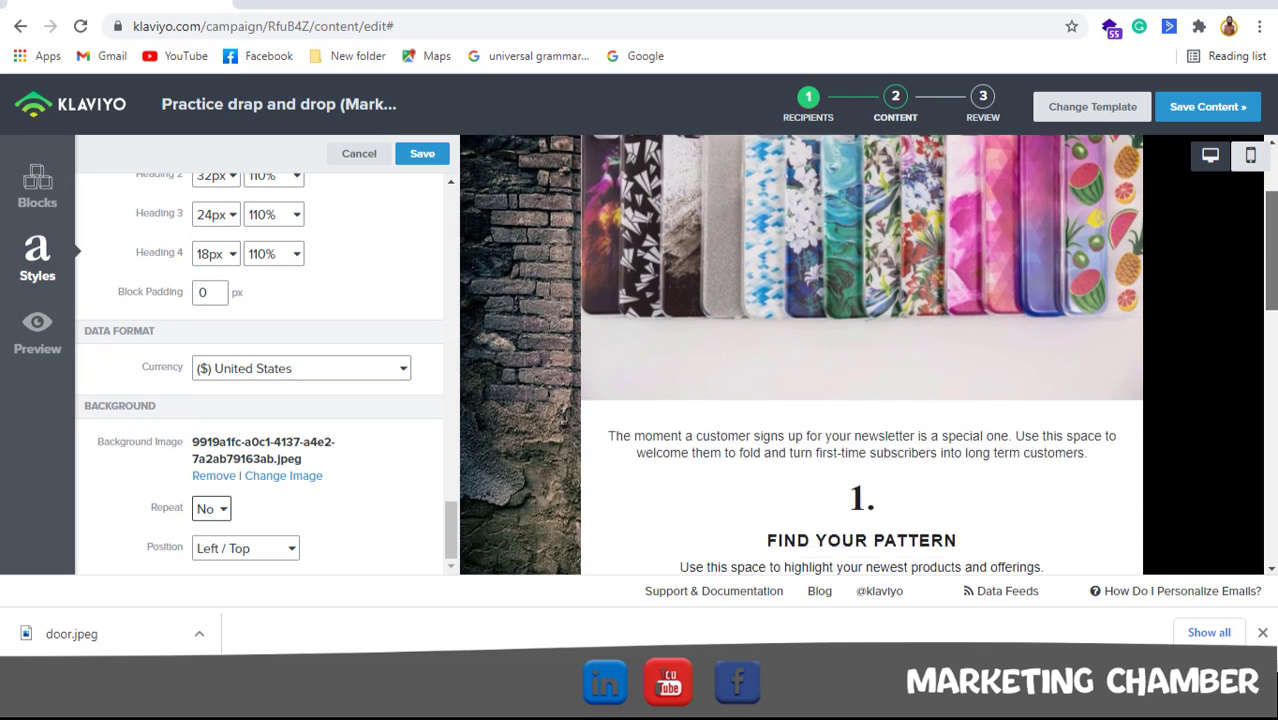
pyautogui.scroll(4, 530, 270)
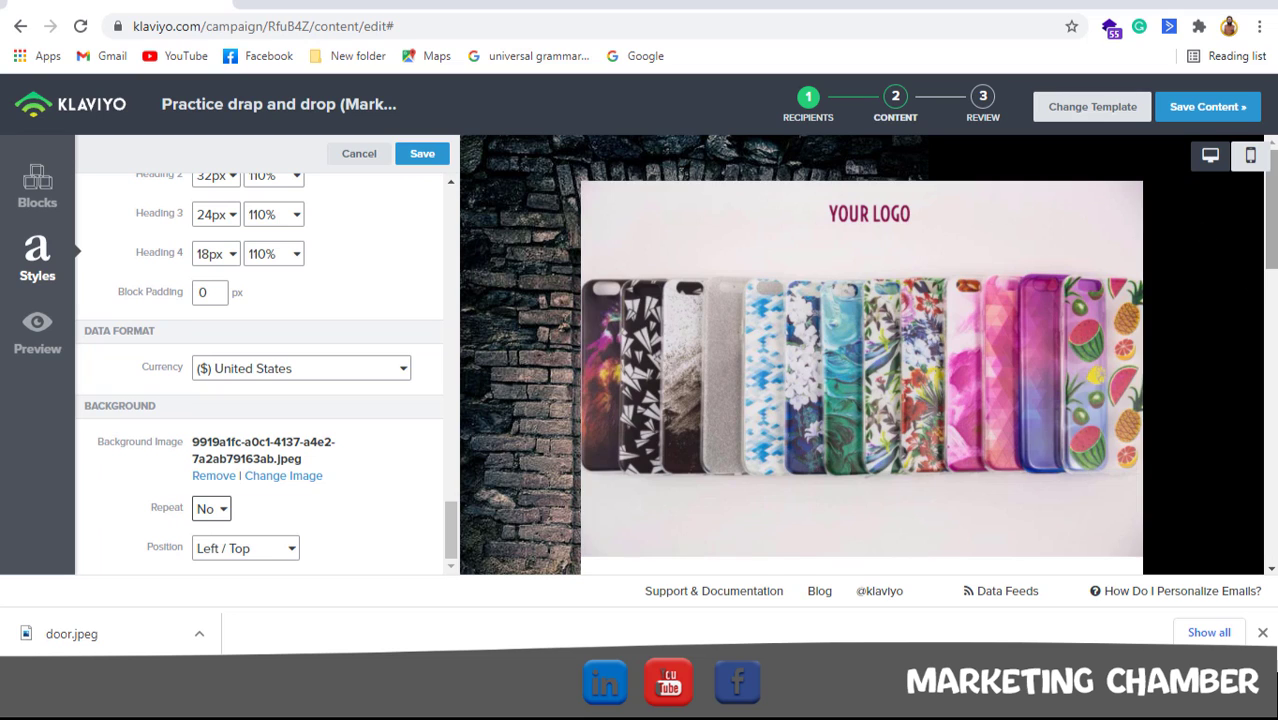
# Set the background image's Repeat option to Yes and try the Center / Top and Center / Center positions before choosing Right / Top
pyautogui.moveTo(1271, 212); pyautogui.dragTo(1271, 504)
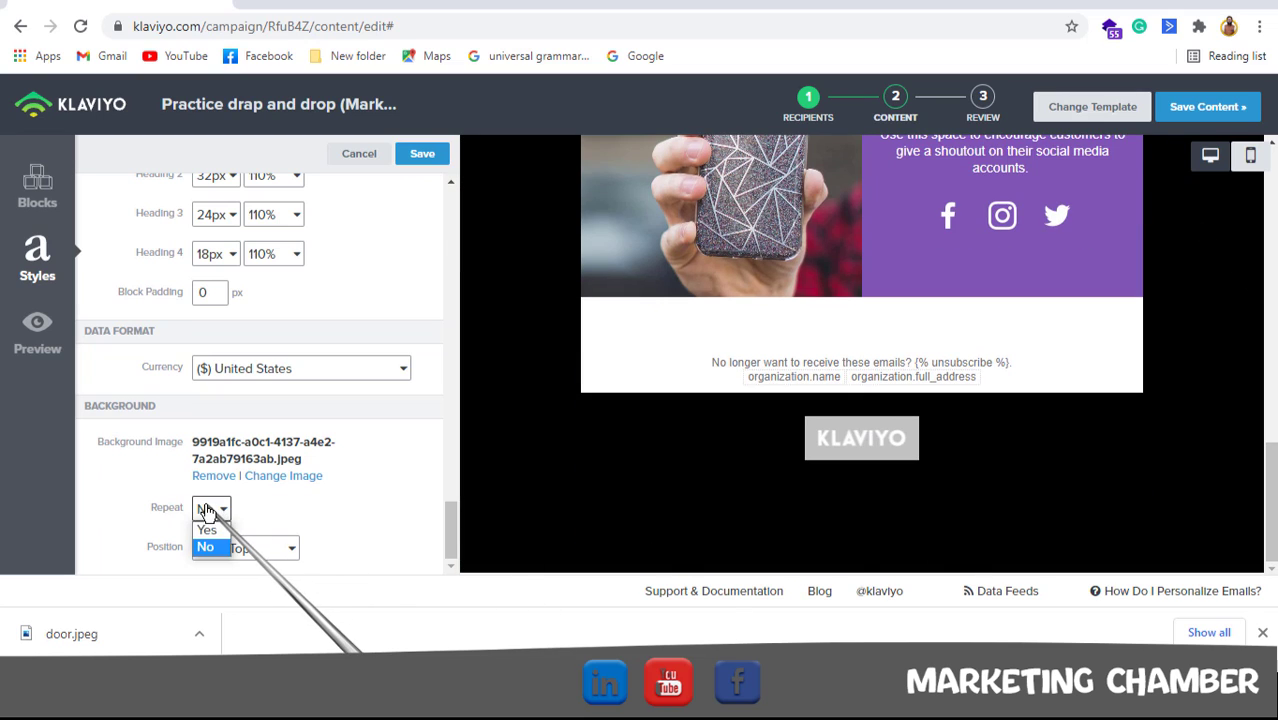
pyautogui.click(210, 530)
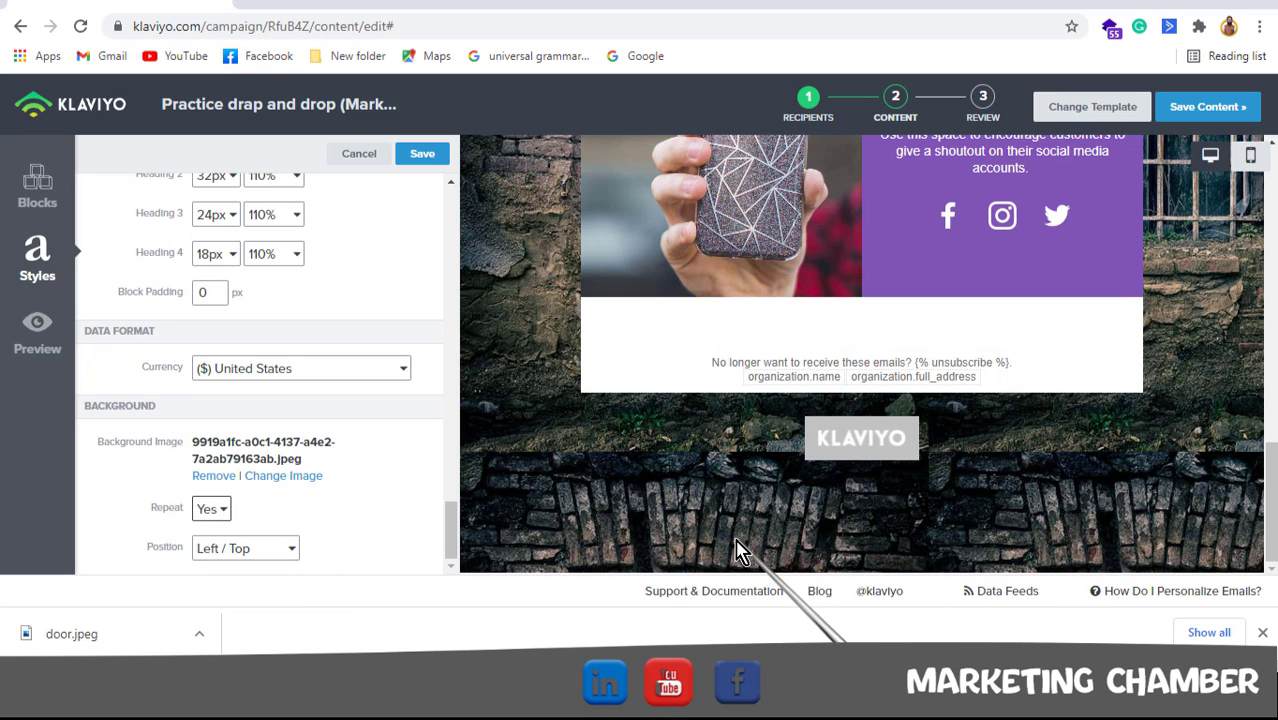
pyautogui.click(268, 550)
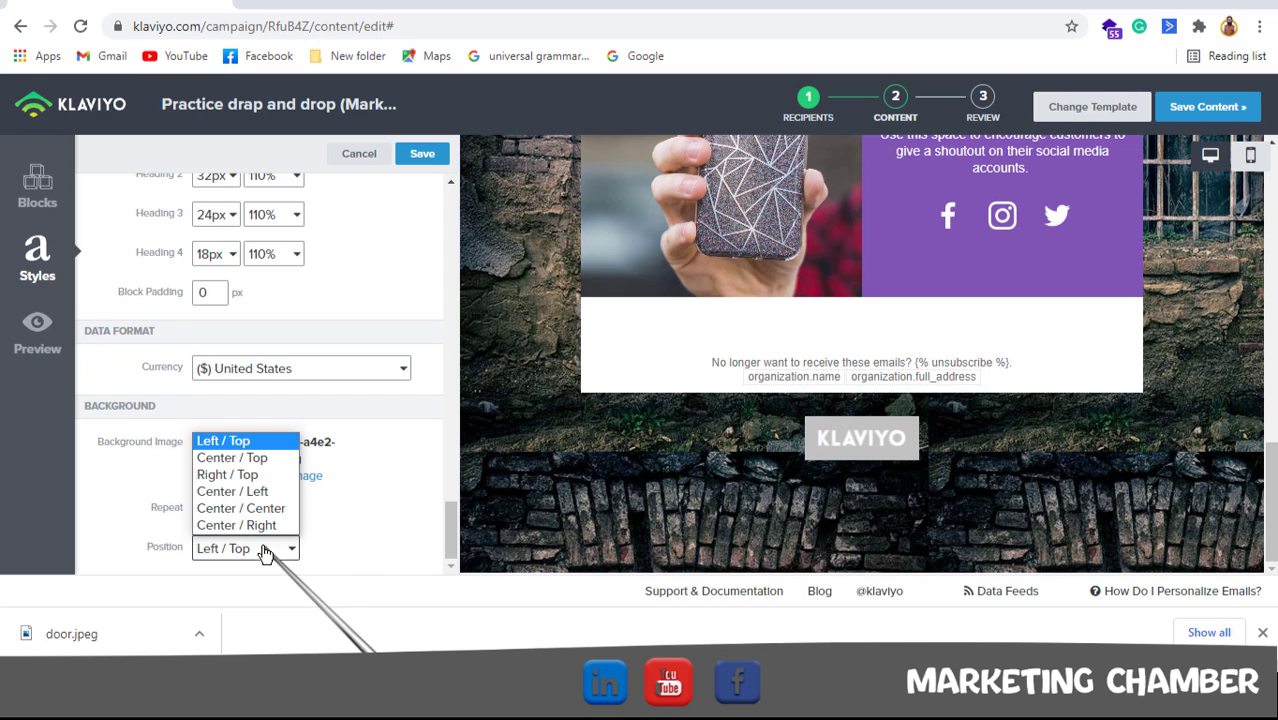
pyautogui.click(244, 461)
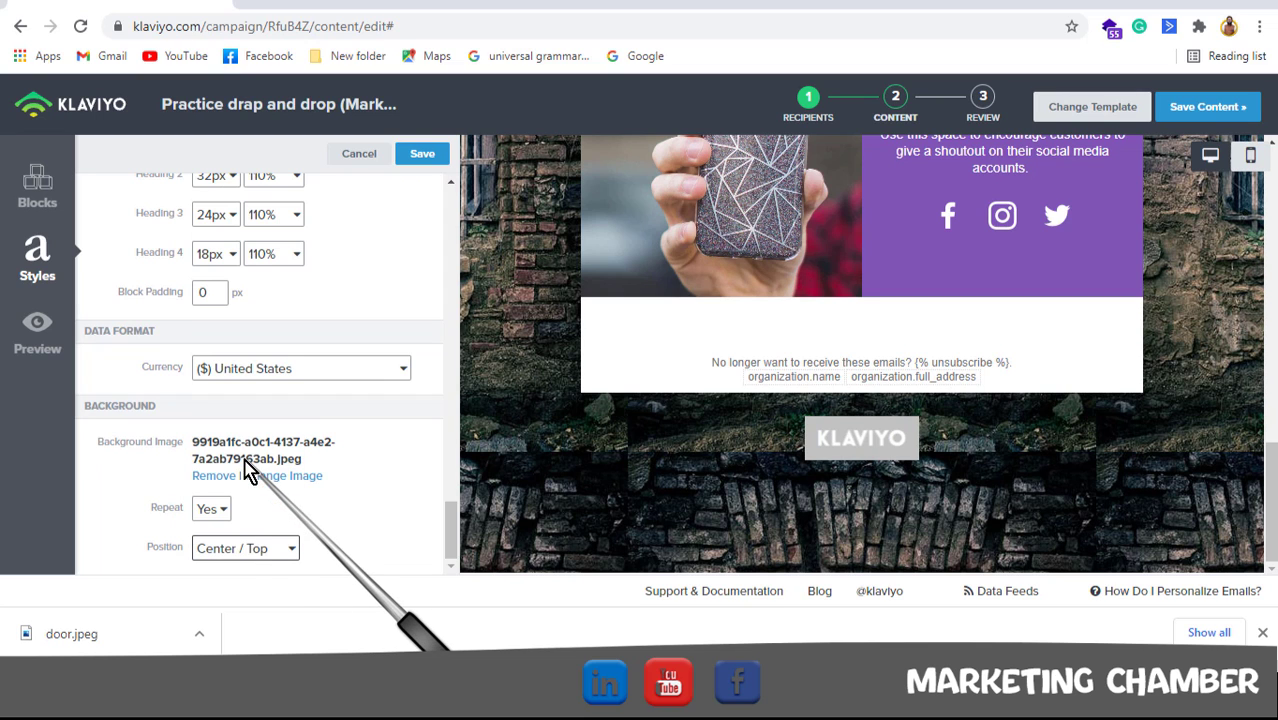
pyautogui.click(228, 548)
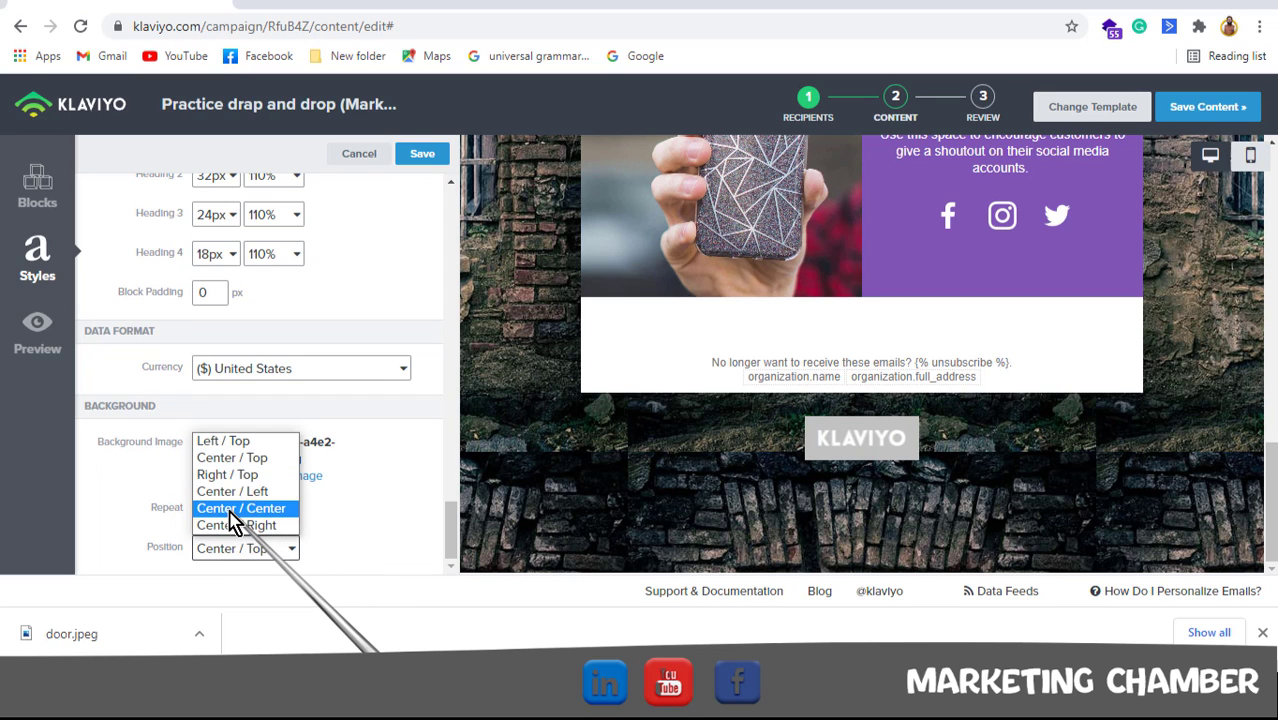
pyautogui.click(233, 509)
pyautogui.click(268, 550)
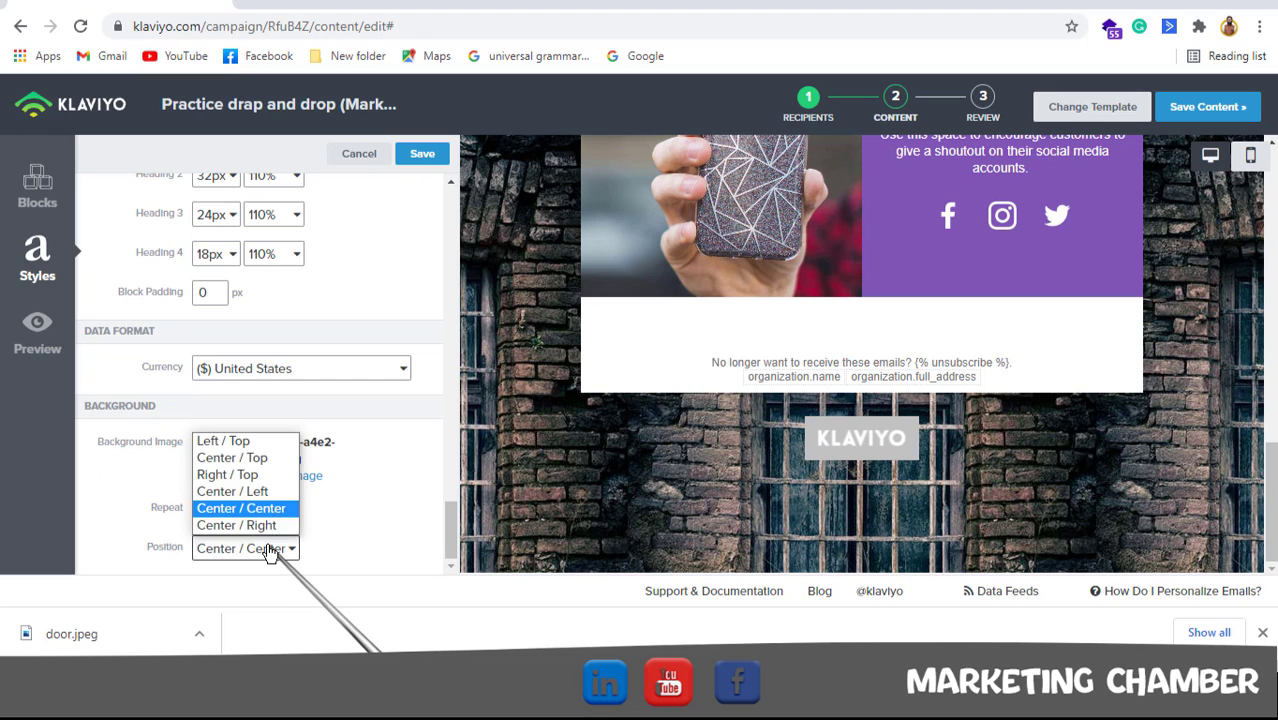
pyautogui.click(233, 476)
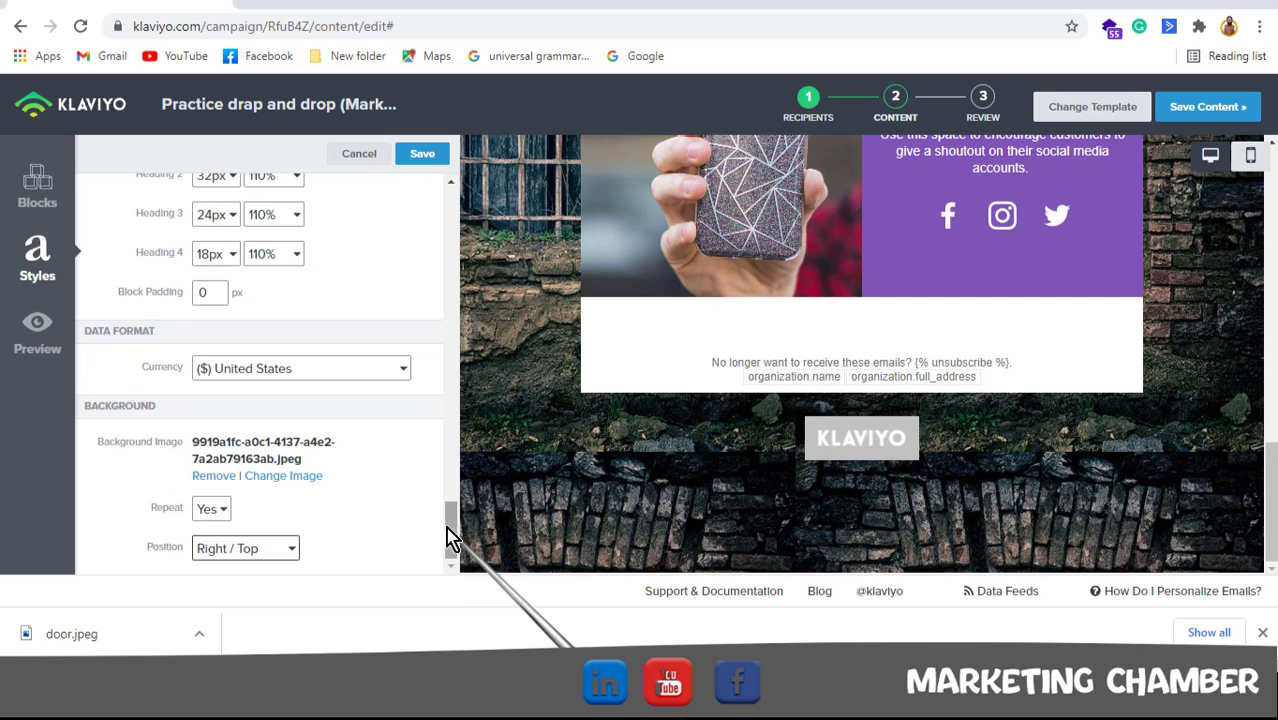
# Remove the uploaded background image from the email's style settings
pyautogui.moveTo(451, 537); pyautogui.dragTo(466, 193)
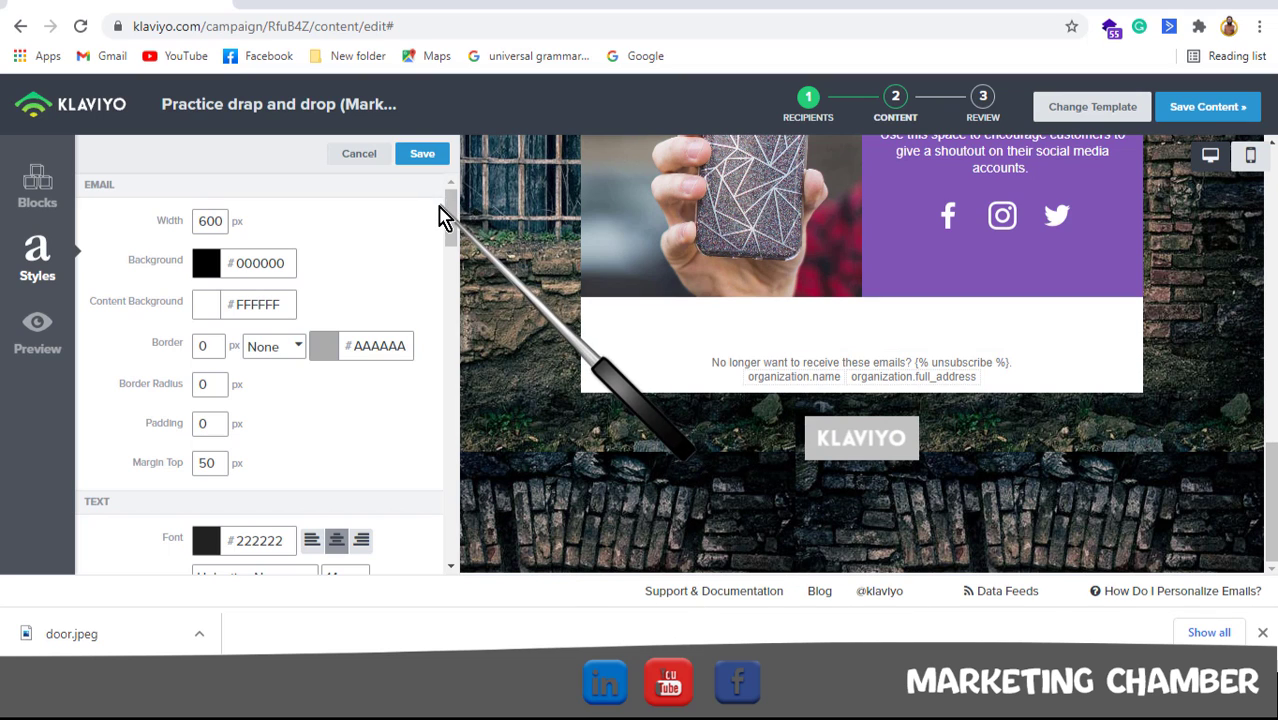
pyautogui.moveTo(453, 318); pyautogui.dragTo(451, 556)
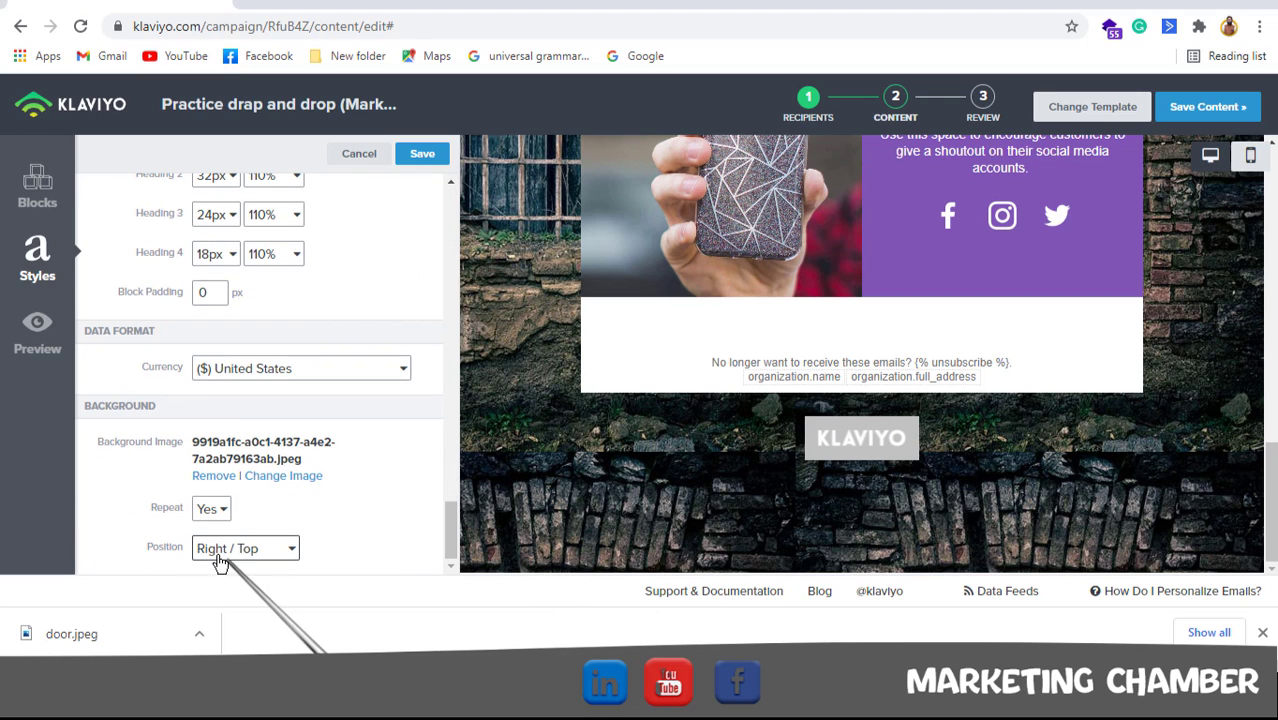
pyautogui.click(213, 476)
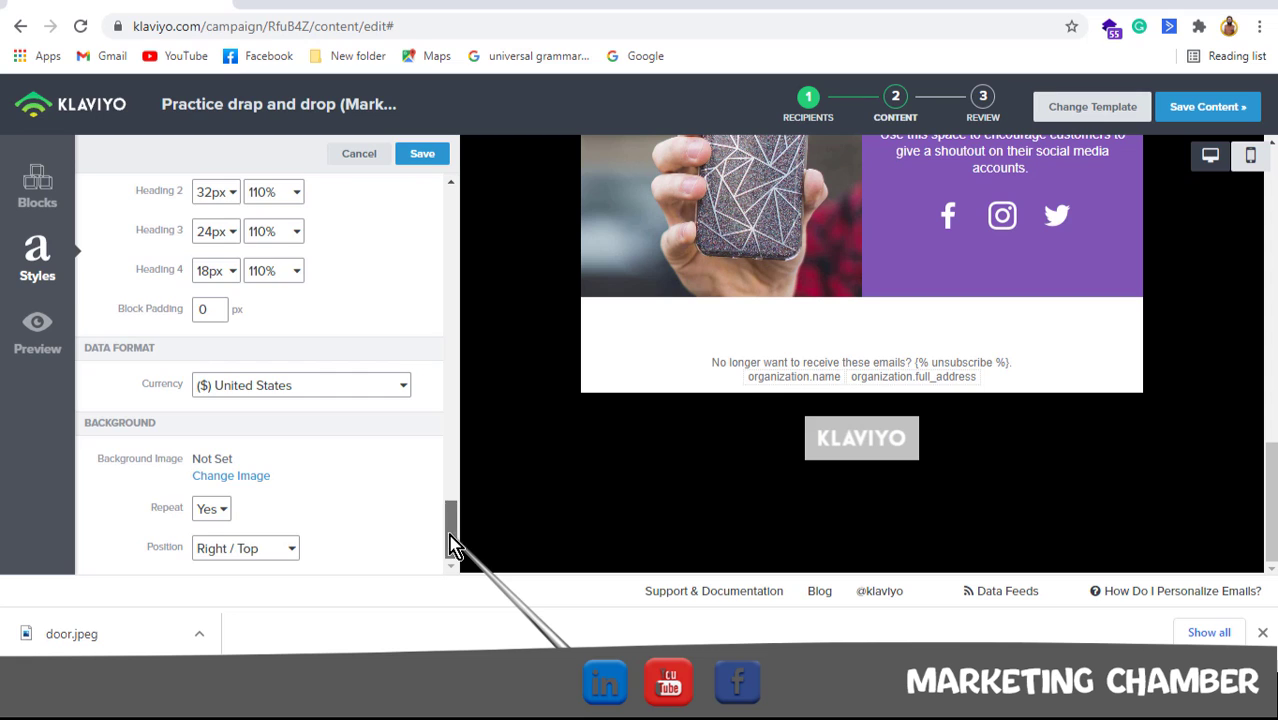
# Set the email's background colour to white with the hex value ffffff
pyautogui.moveTo(451, 545); pyautogui.dragTo(451, 232)
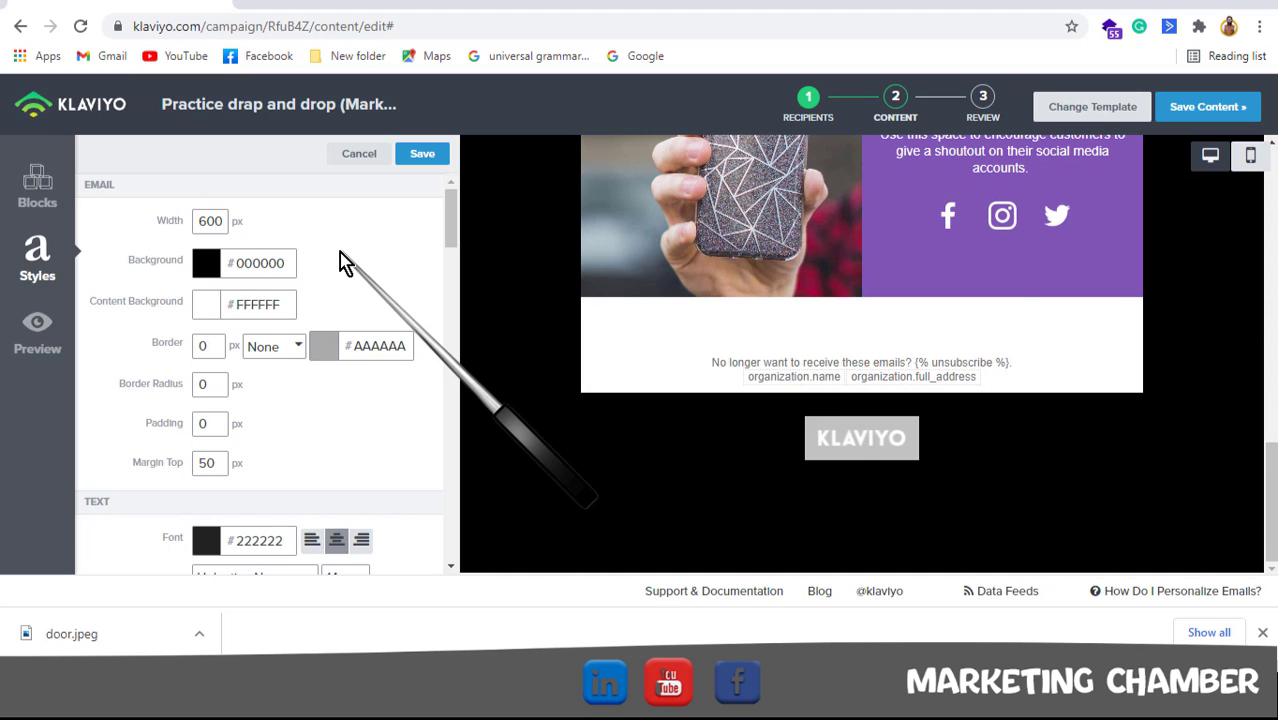
pyautogui.click(205, 266)
pyautogui.click(110, 313)
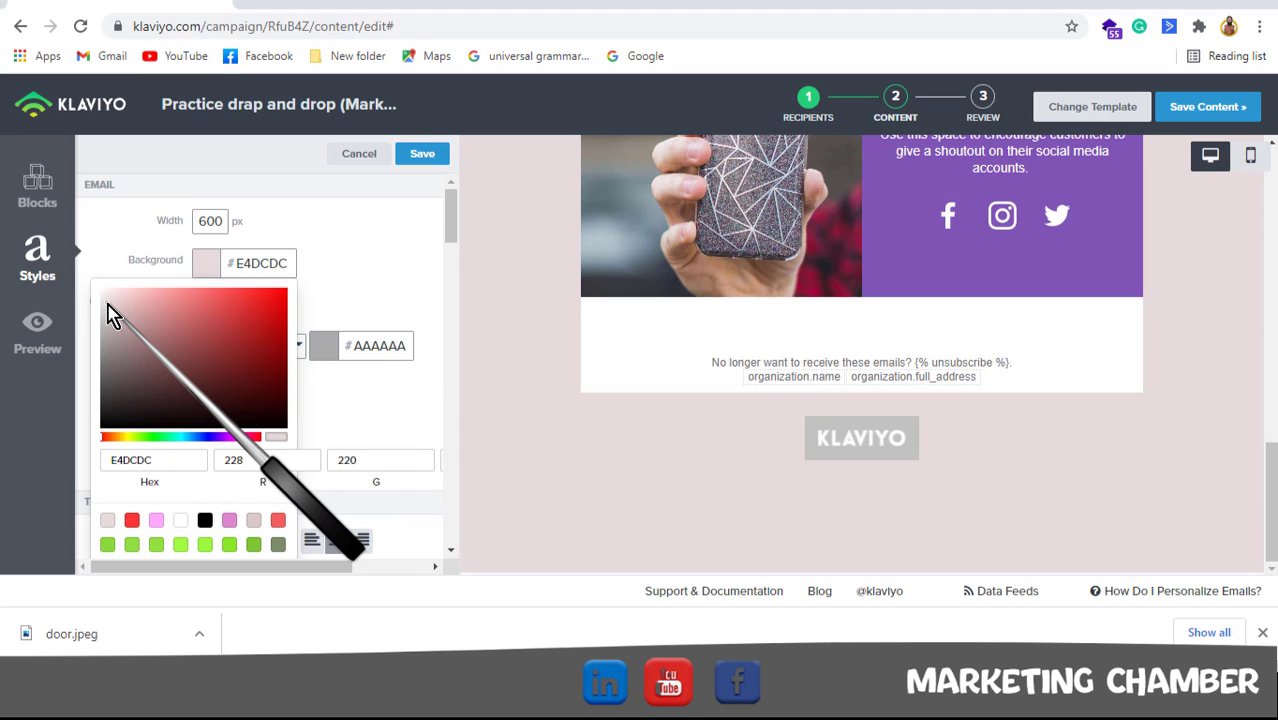
pyautogui.click(106, 294)
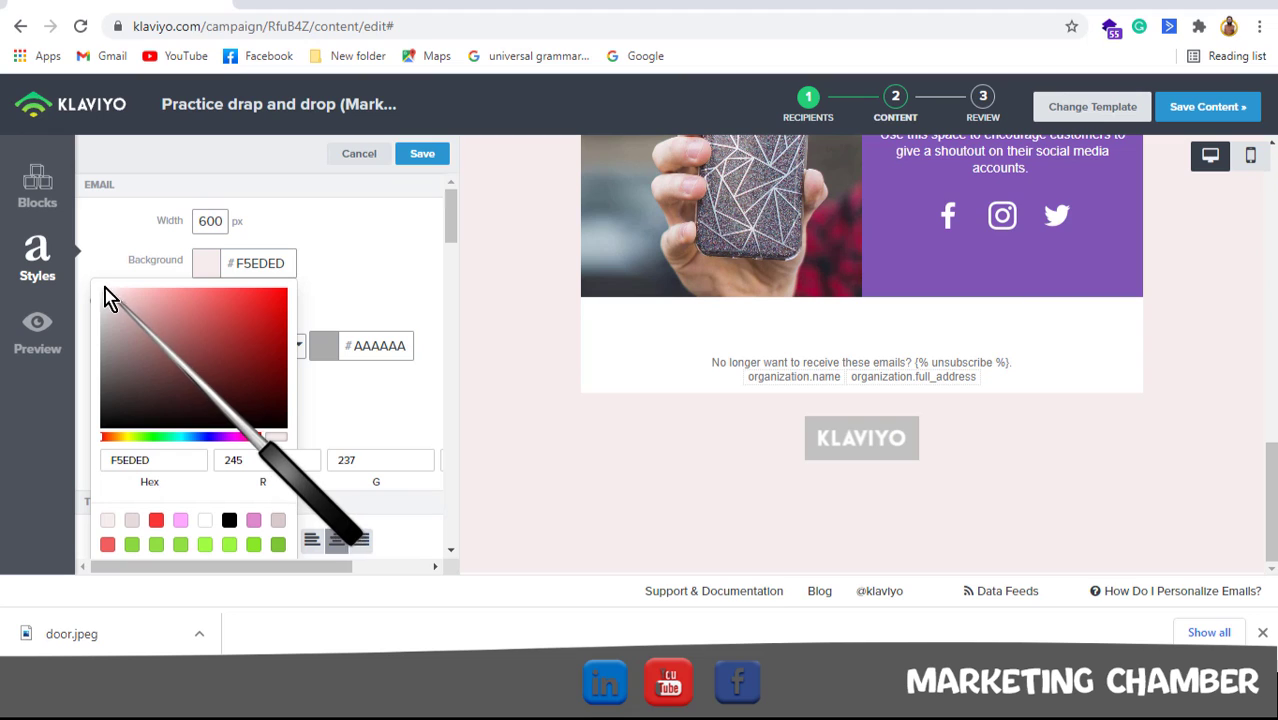
pyautogui.click(103, 289)
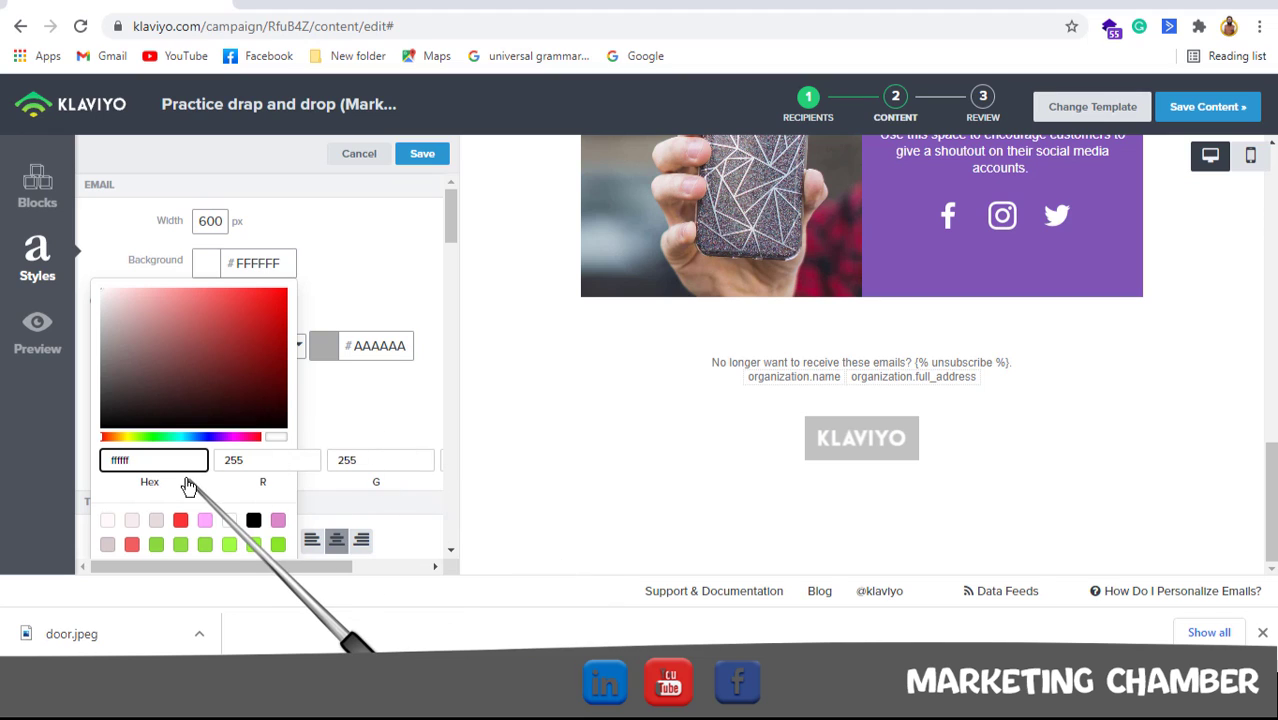
pyautogui.click(384, 425)
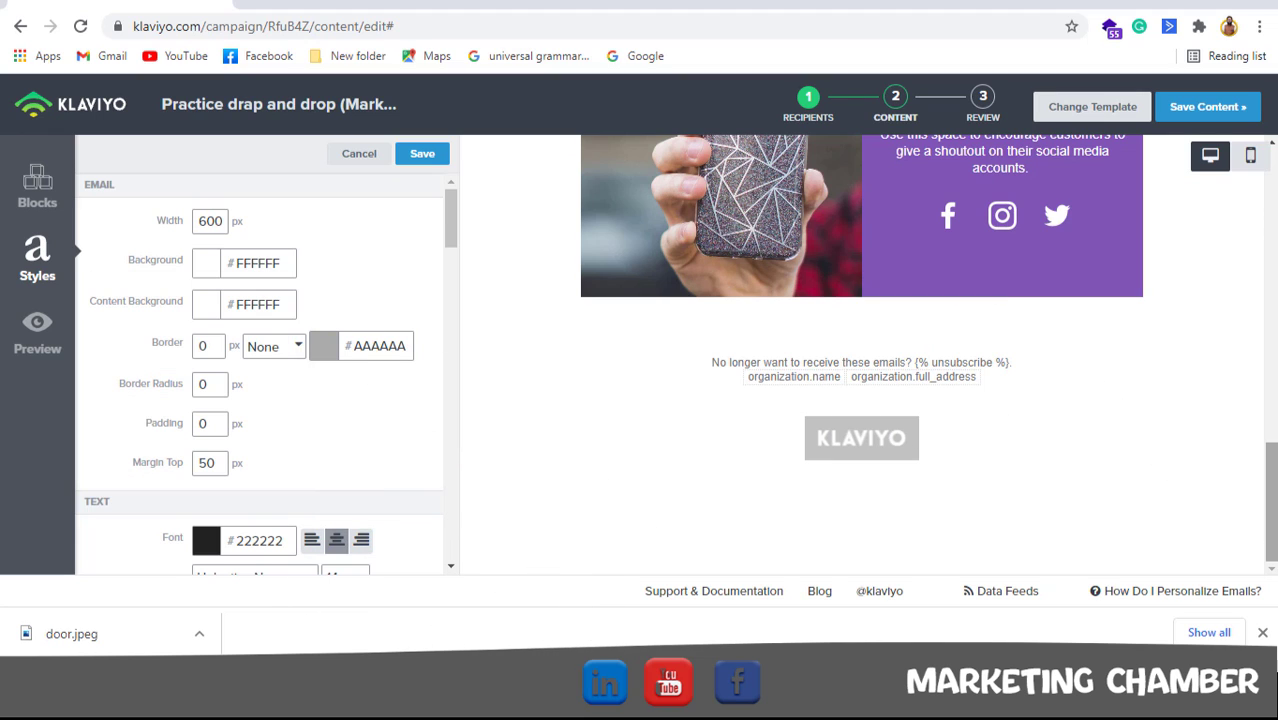
# Try red #E72727 as the email's content background colour
pyautogui.scroll(5, 600, 300)
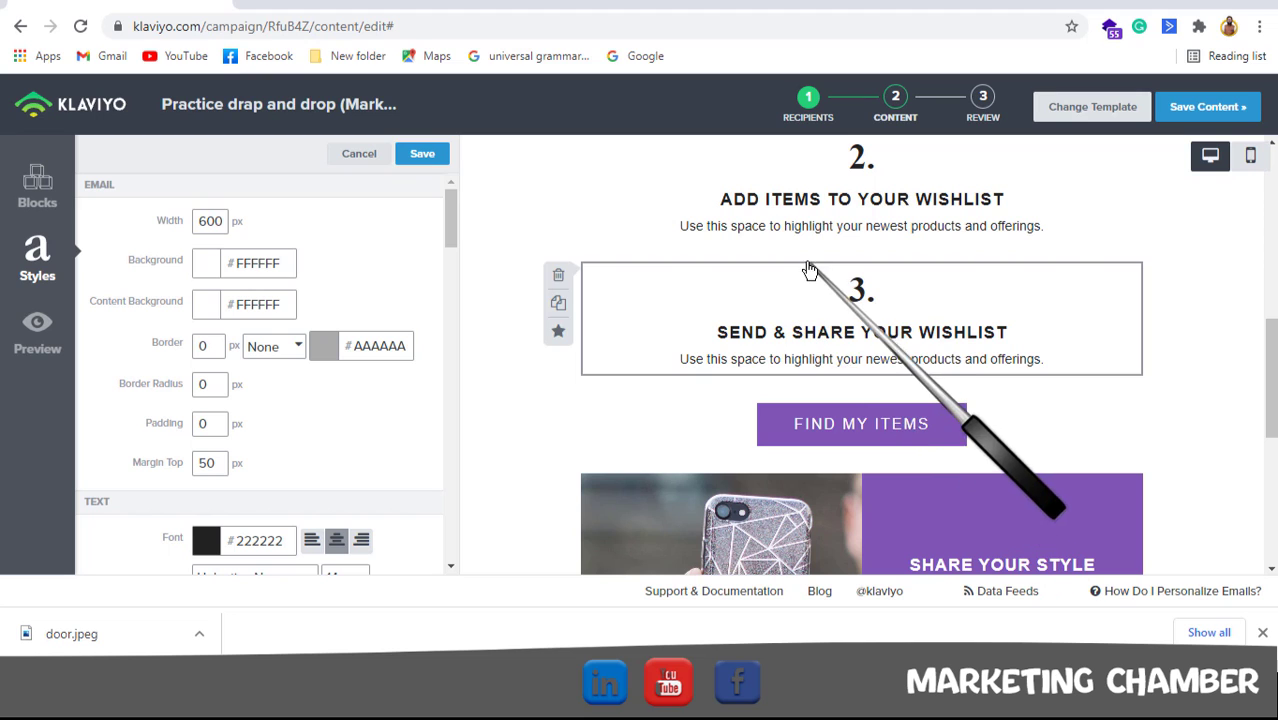
pyautogui.click(203, 312)
pyautogui.click(257, 350)
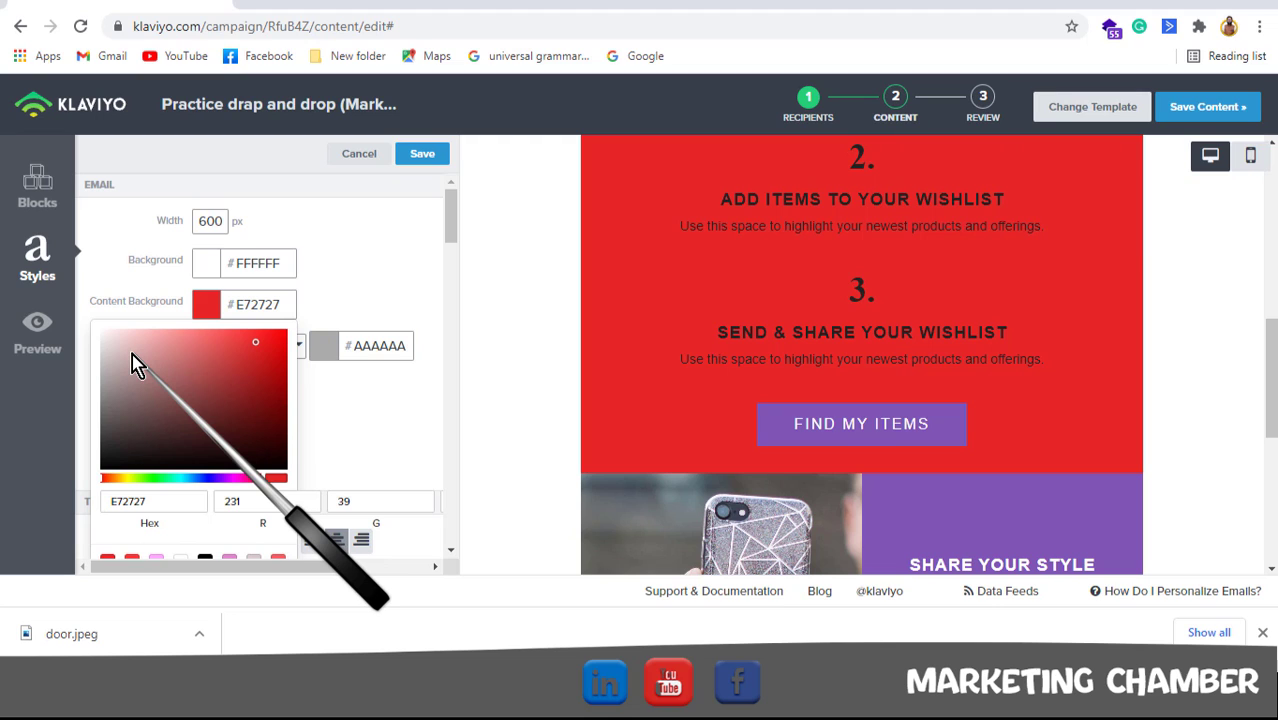
pyautogui.click(370, 310)
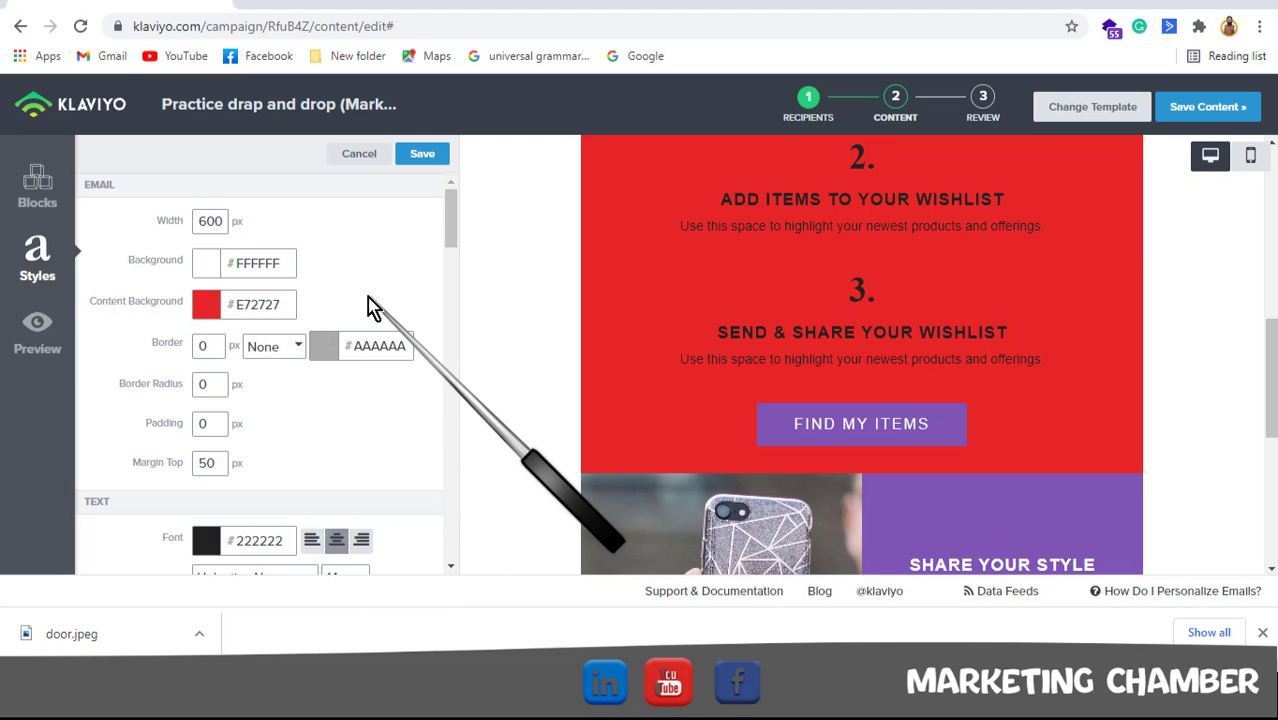
# Set the content background colour back to white with the hex value ffffff
pyautogui.click(206, 306)
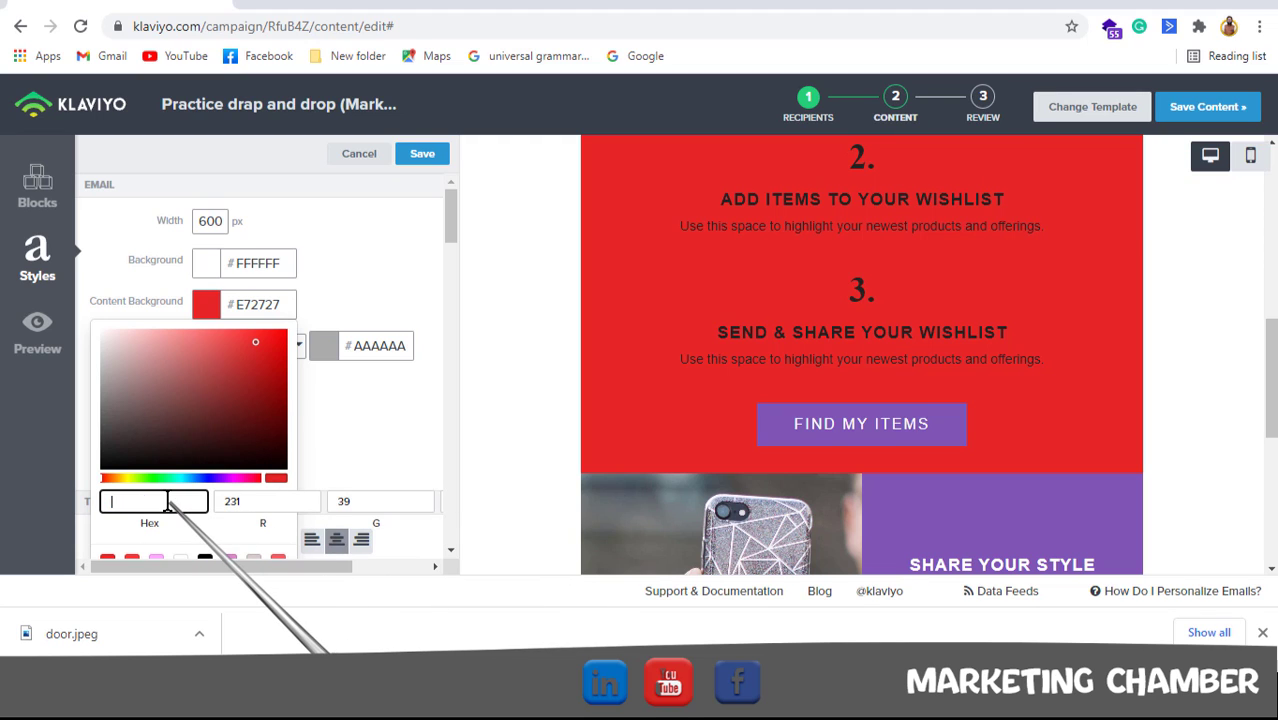
pyautogui.write('ffffff')
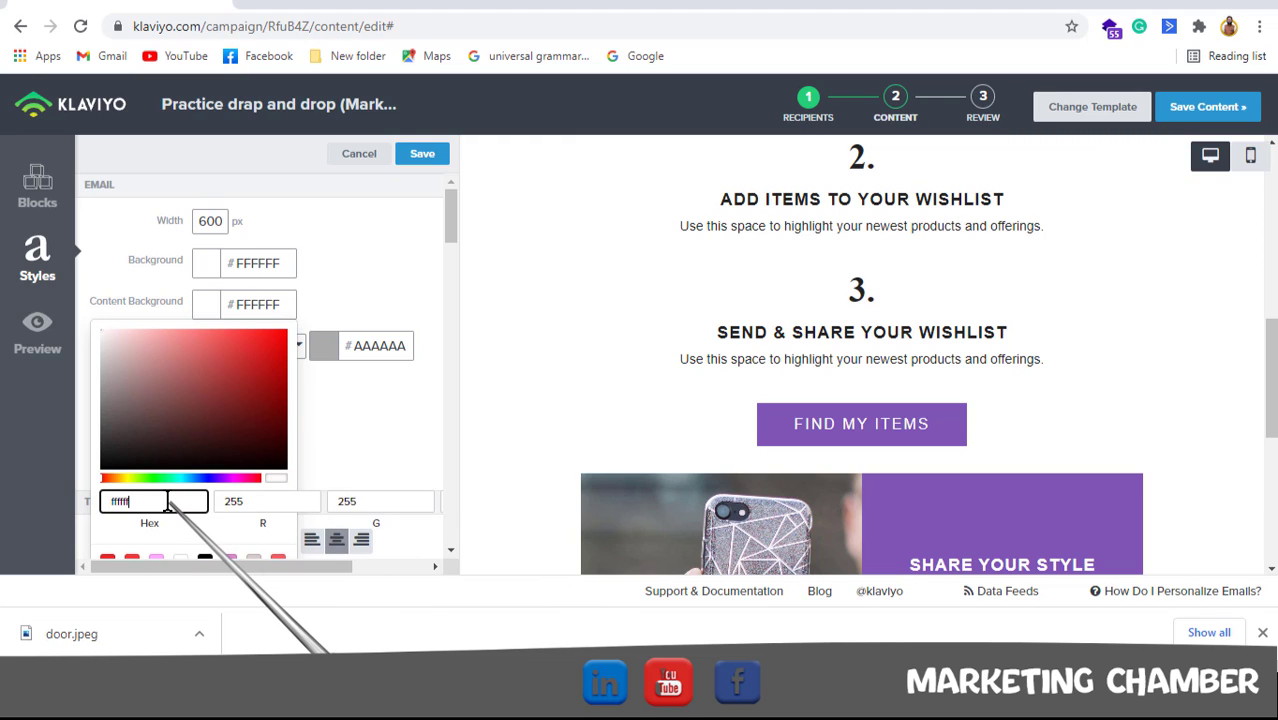
pyautogui.click(398, 472)
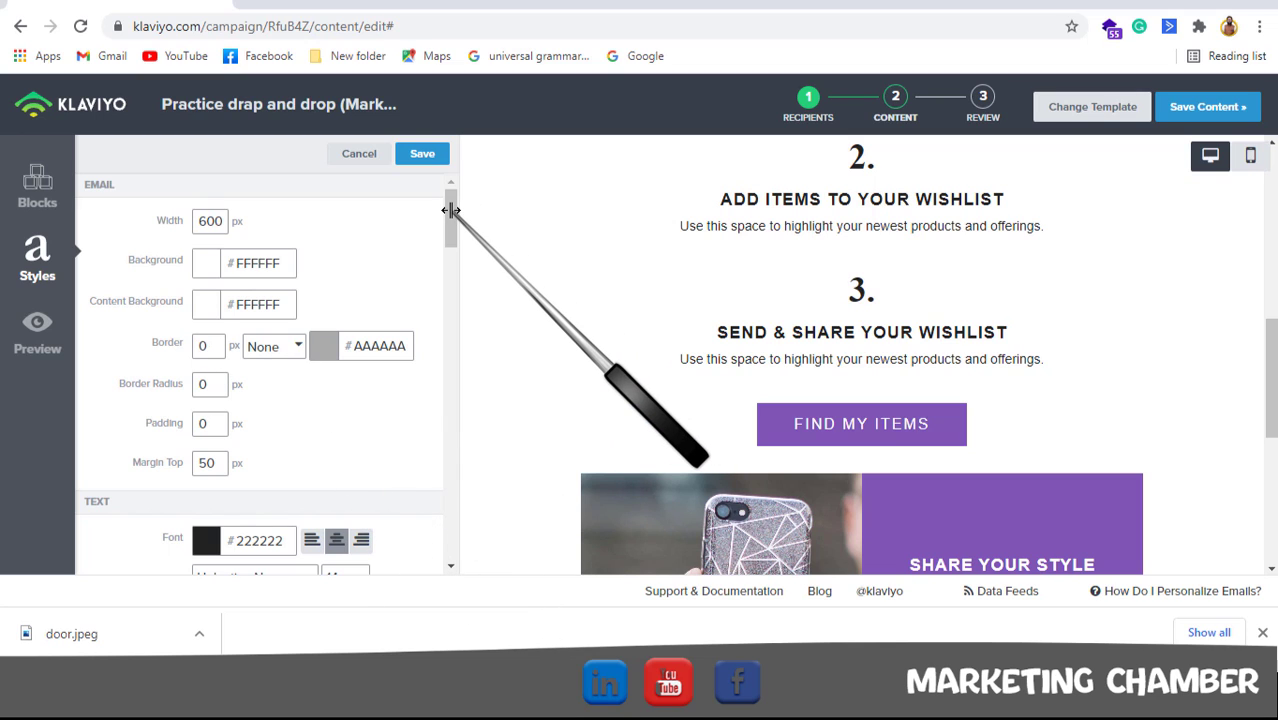
# Try red and pale grey for the body text, set its font colour to near-black #191717, and check the available font families
pyautogui.moveTo(451, 220); pyautogui.dragTo(451, 272)
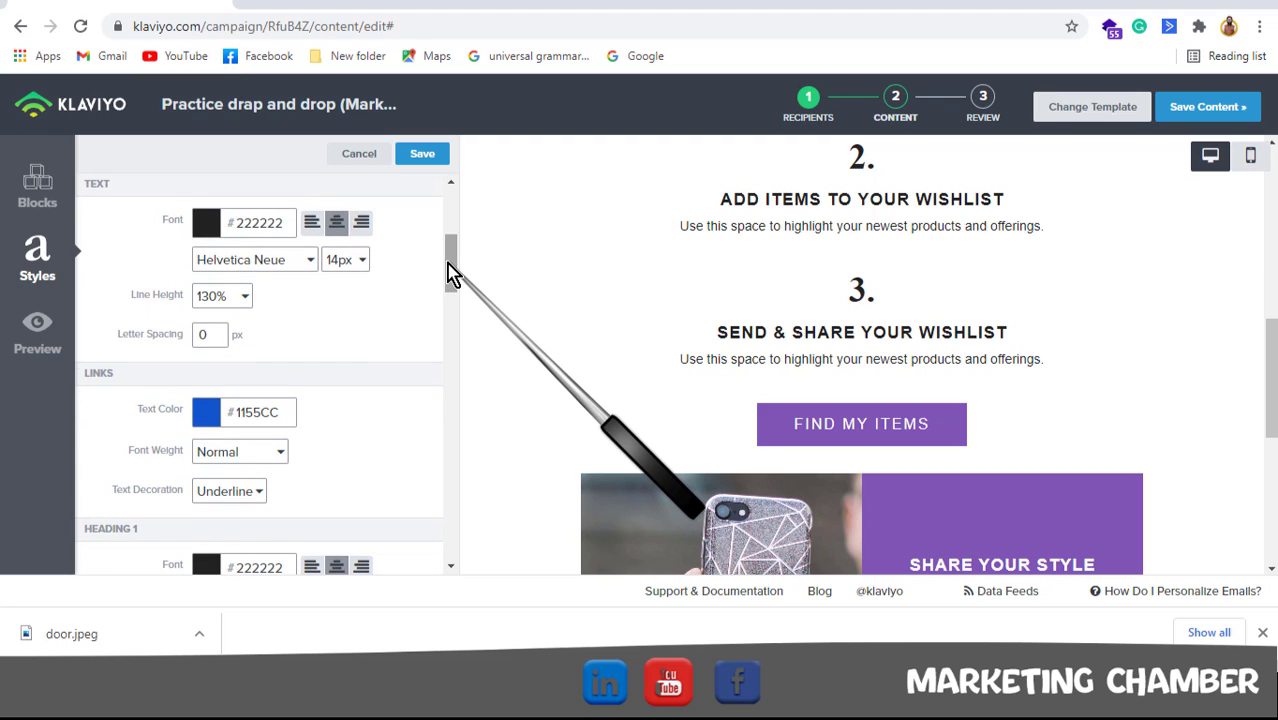
pyautogui.click(205, 224)
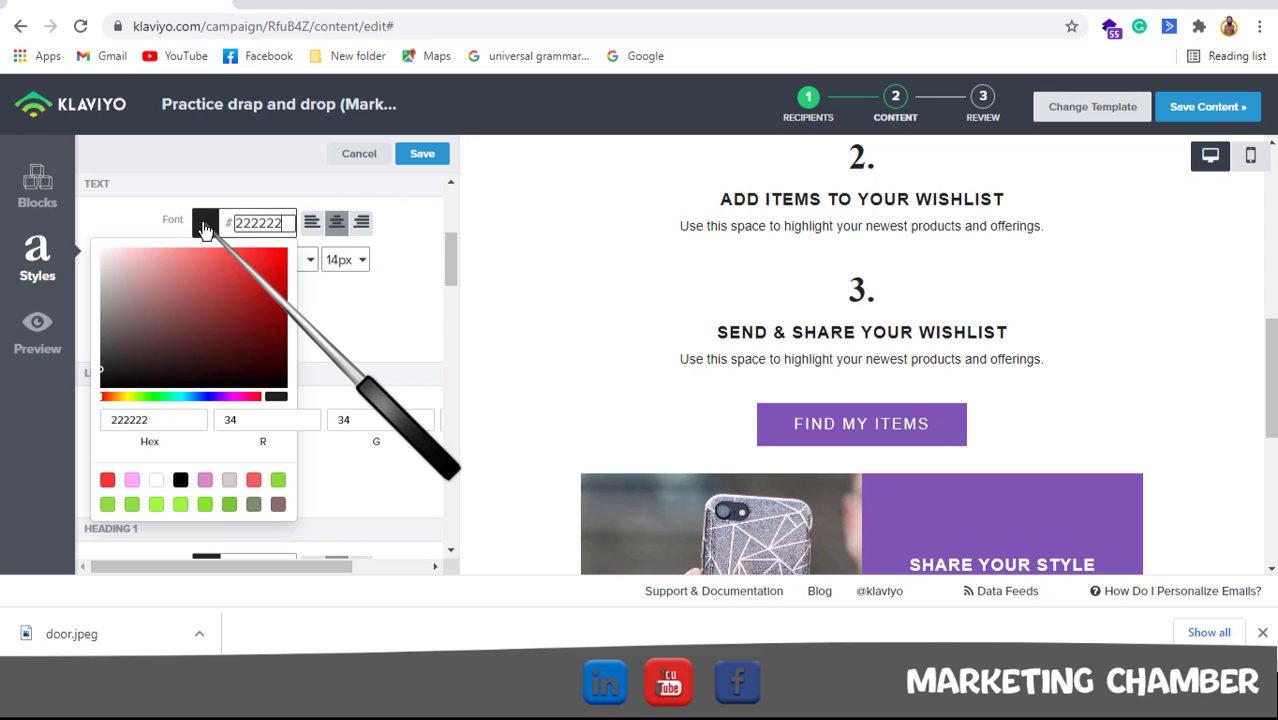
pyautogui.click(266, 266)
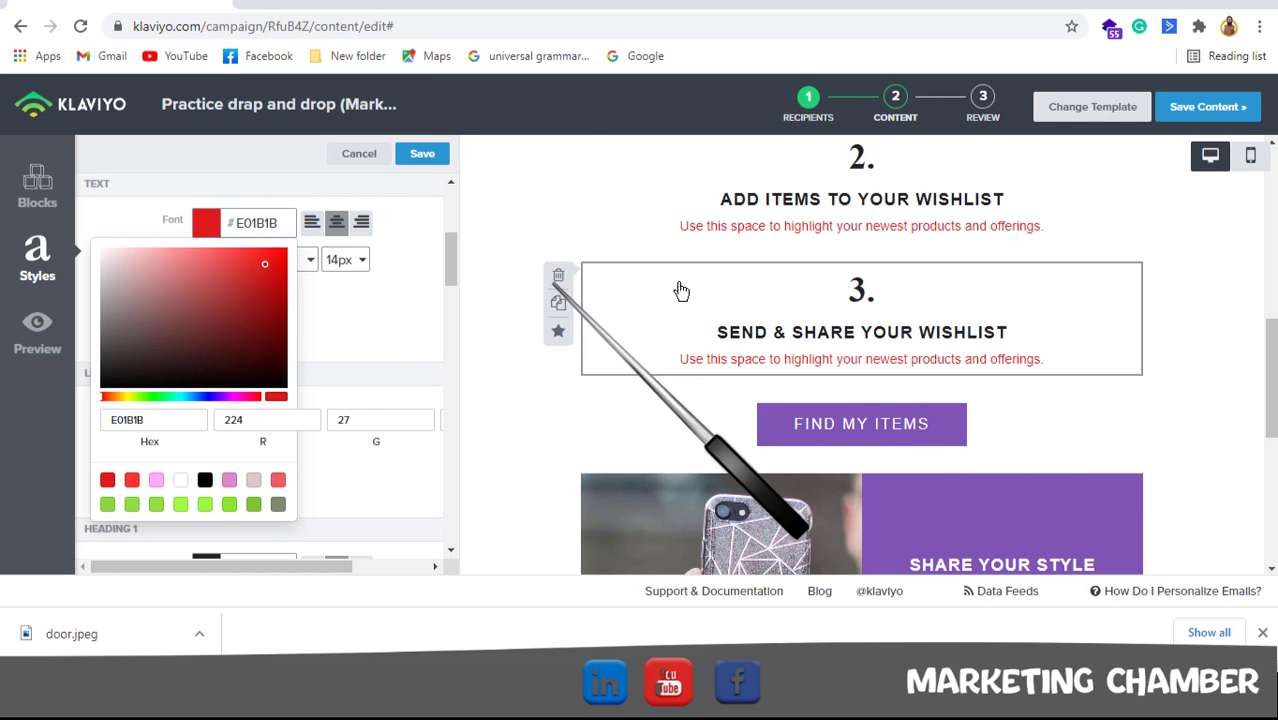
pyautogui.click(113, 268)
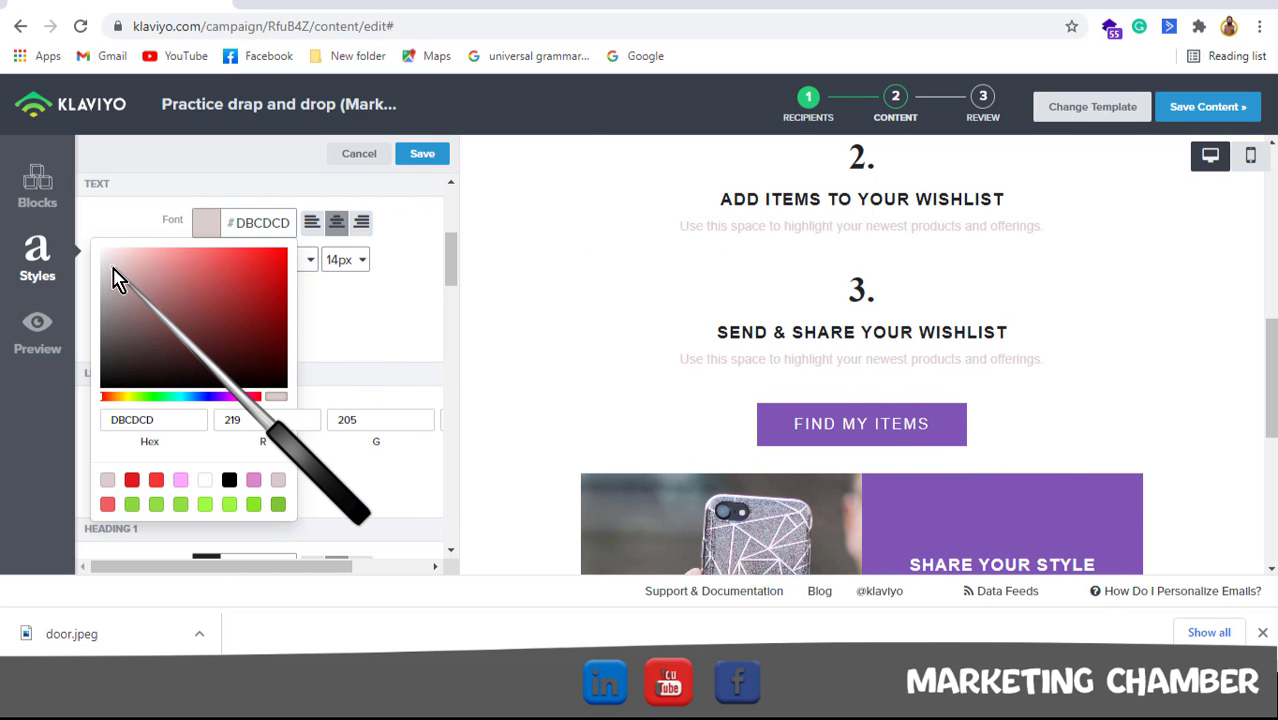
pyautogui.click(119, 380)
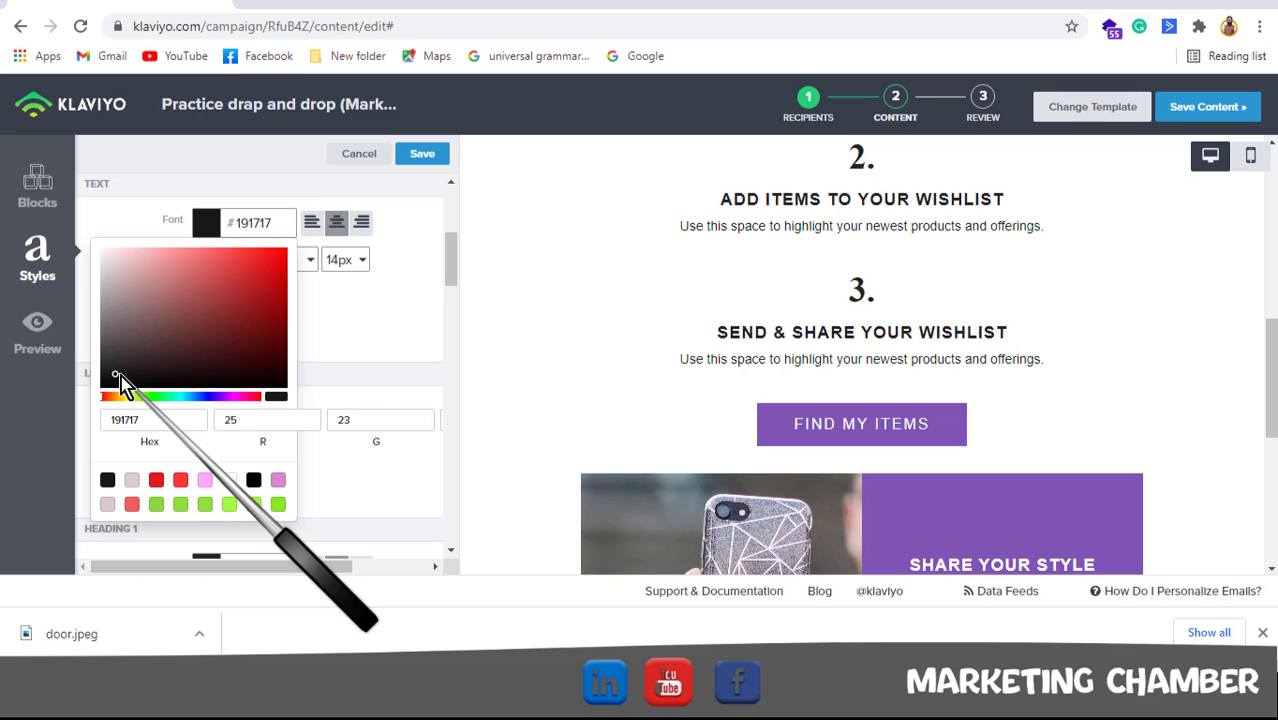
pyautogui.click(372, 334)
pyautogui.click(306, 260)
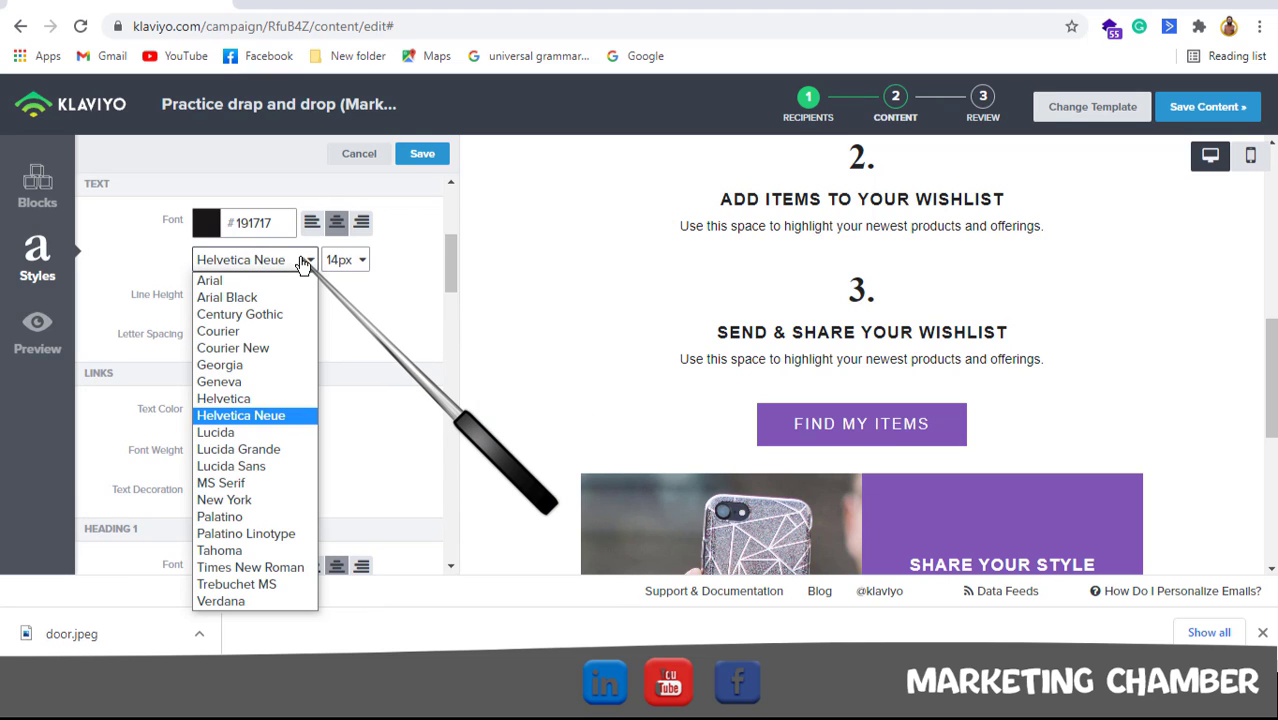
pyautogui.click(304, 261)
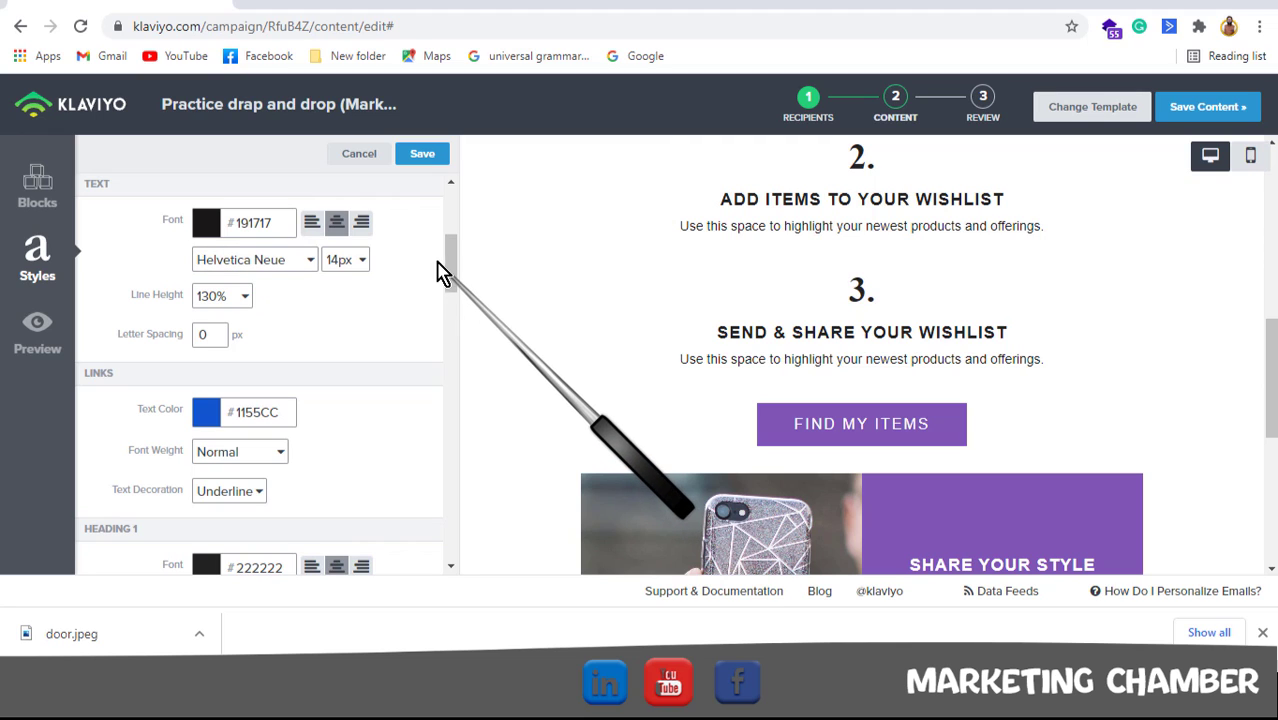
# Save the email's style settings and check the layout from the header image down to the Share Your Style section
pyautogui.moveTo(449, 273); pyautogui.dragTo(466, 372)
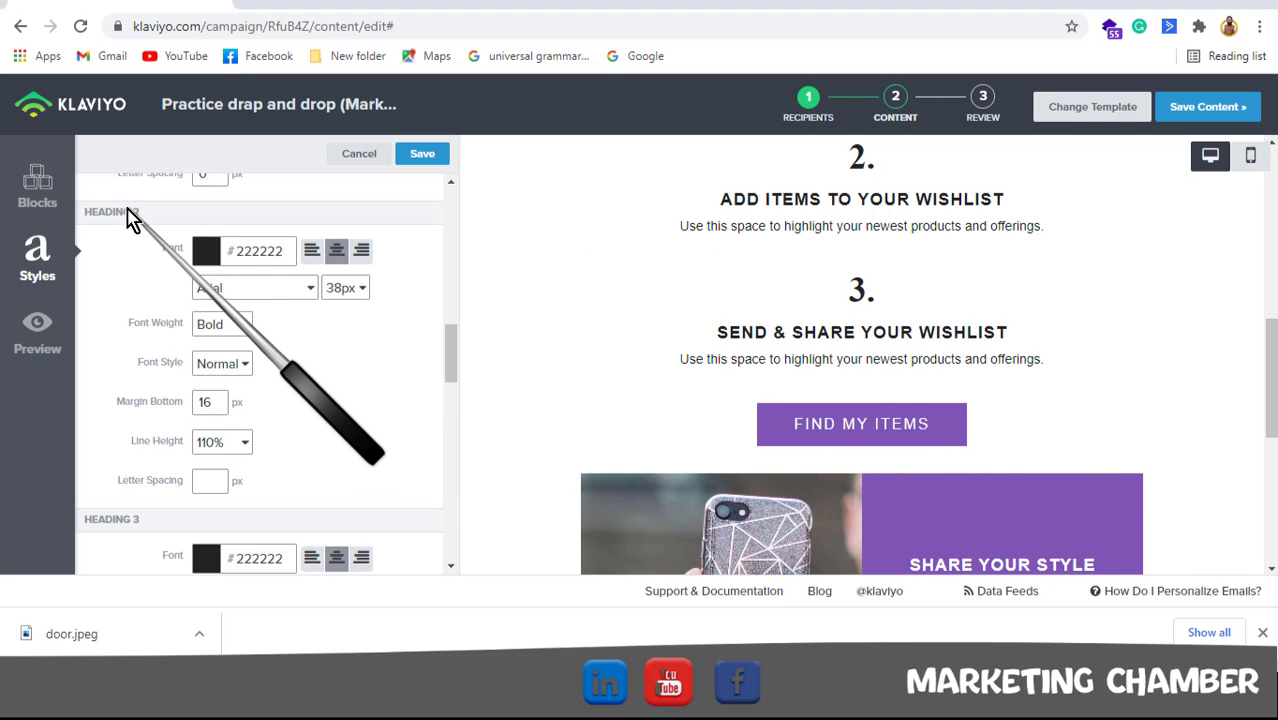
pyautogui.moveTo(450, 365); pyautogui.dragTo(500, 200)
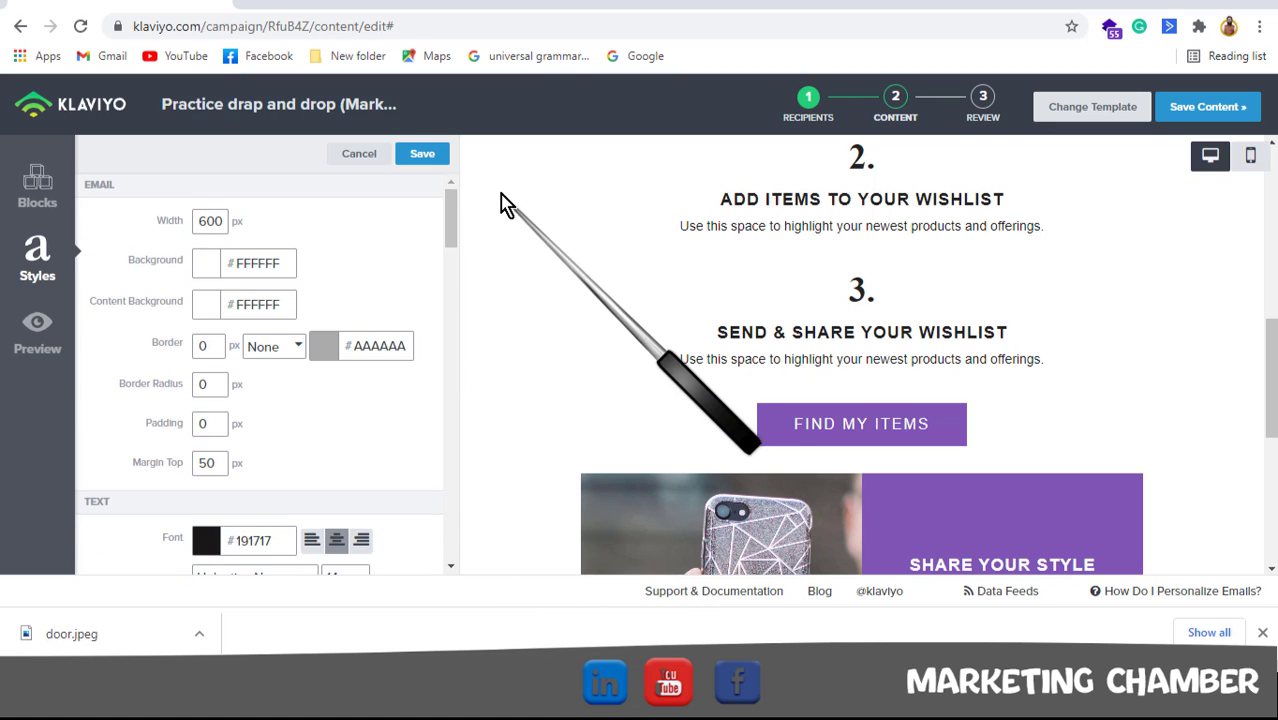
pyautogui.click(421, 153)
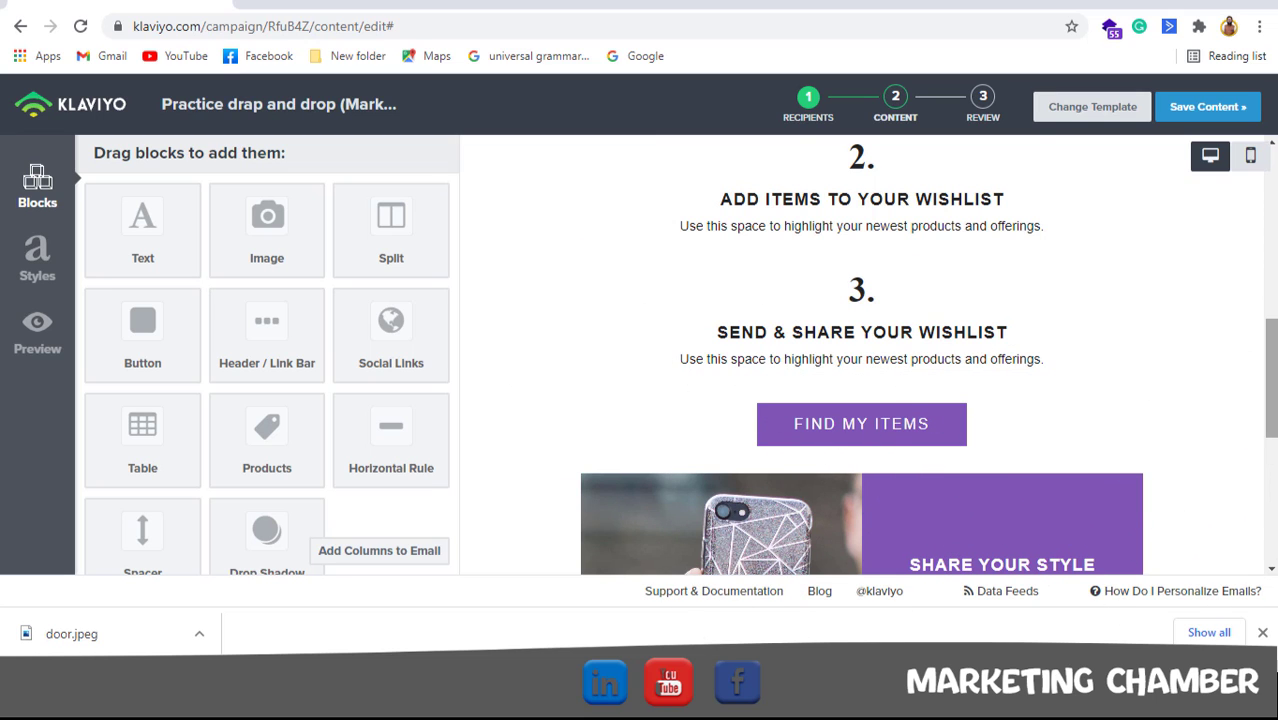
pyautogui.scroll(10, 861, 355)
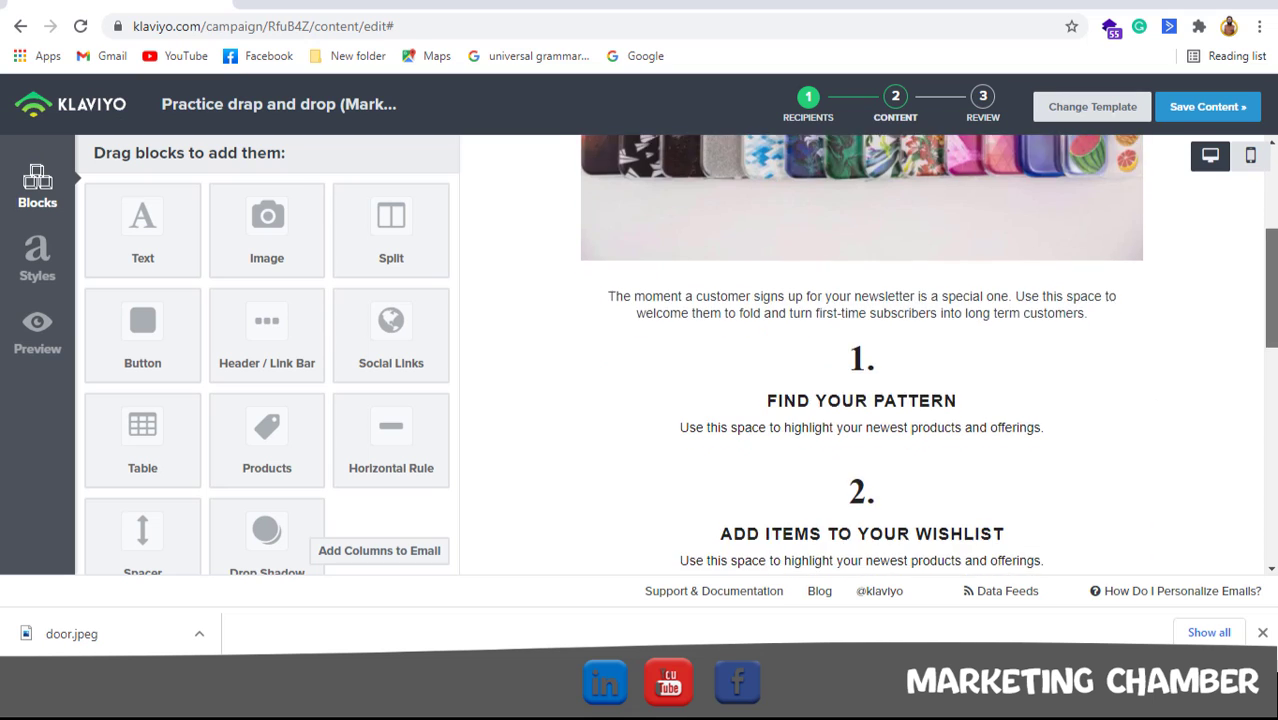
pyautogui.scroll(-3, 861, 355)
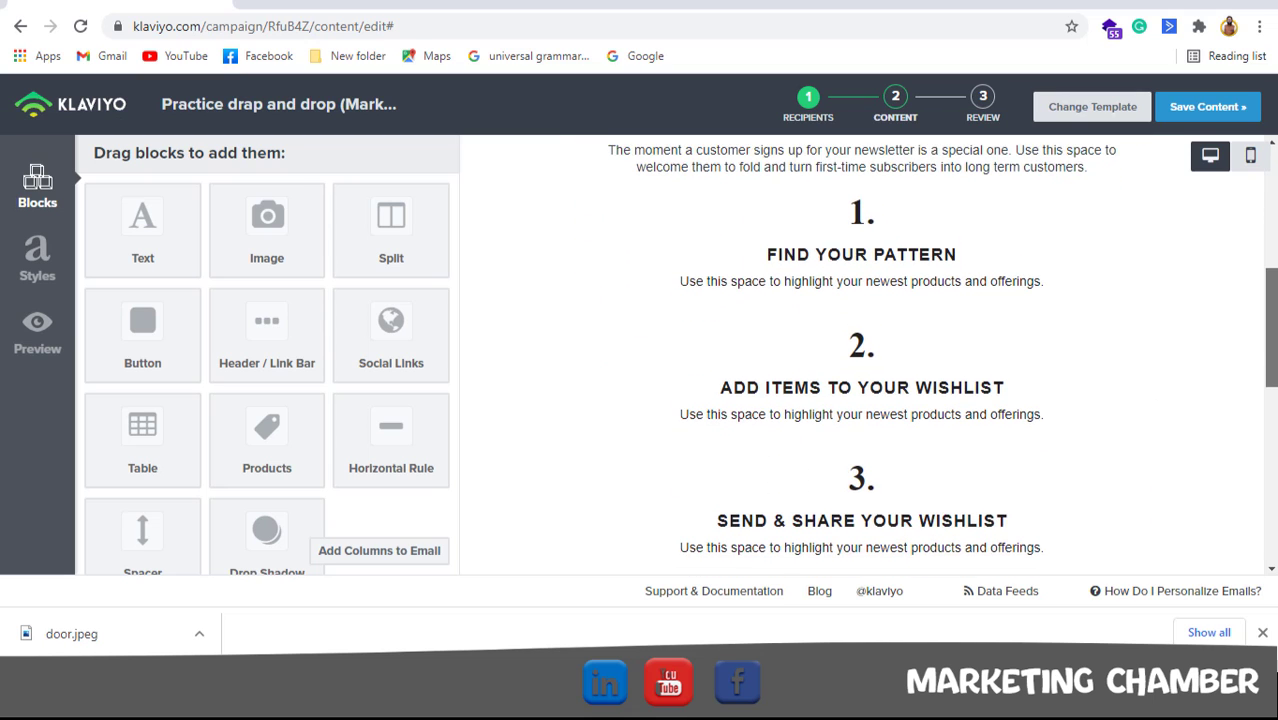
pyautogui.scroll(-3, 861, 355)
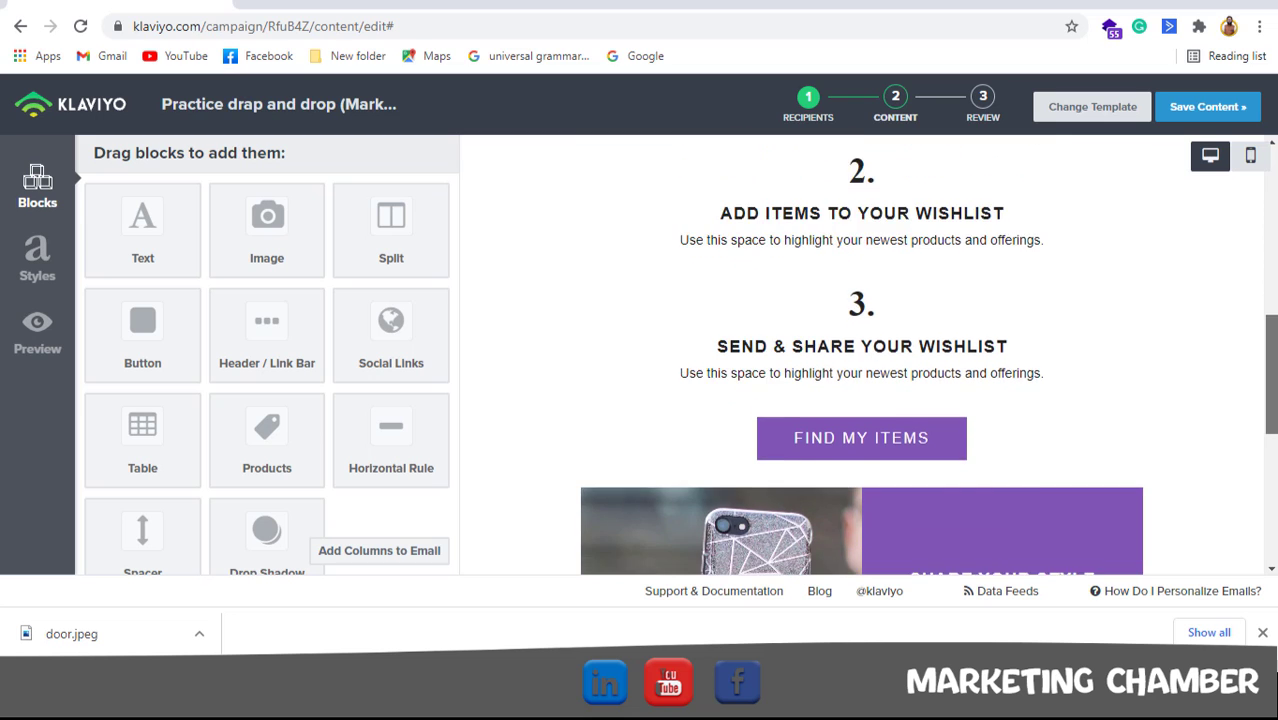
pyautogui.scroll(-1, 861, 355)
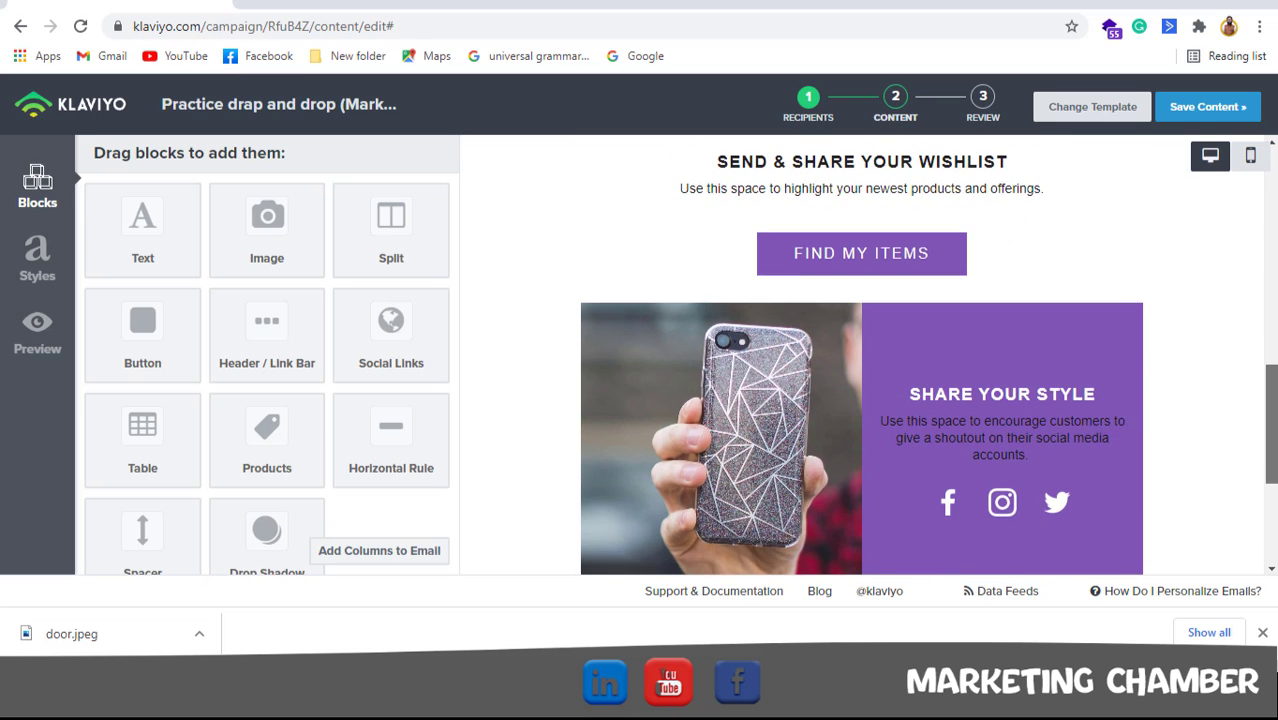
# Delete the header image block with the logo and the two-column split block at the top of the email
pyautogui.scroll(5, 861, 355)
pyautogui.scroll(5, 861, 355)
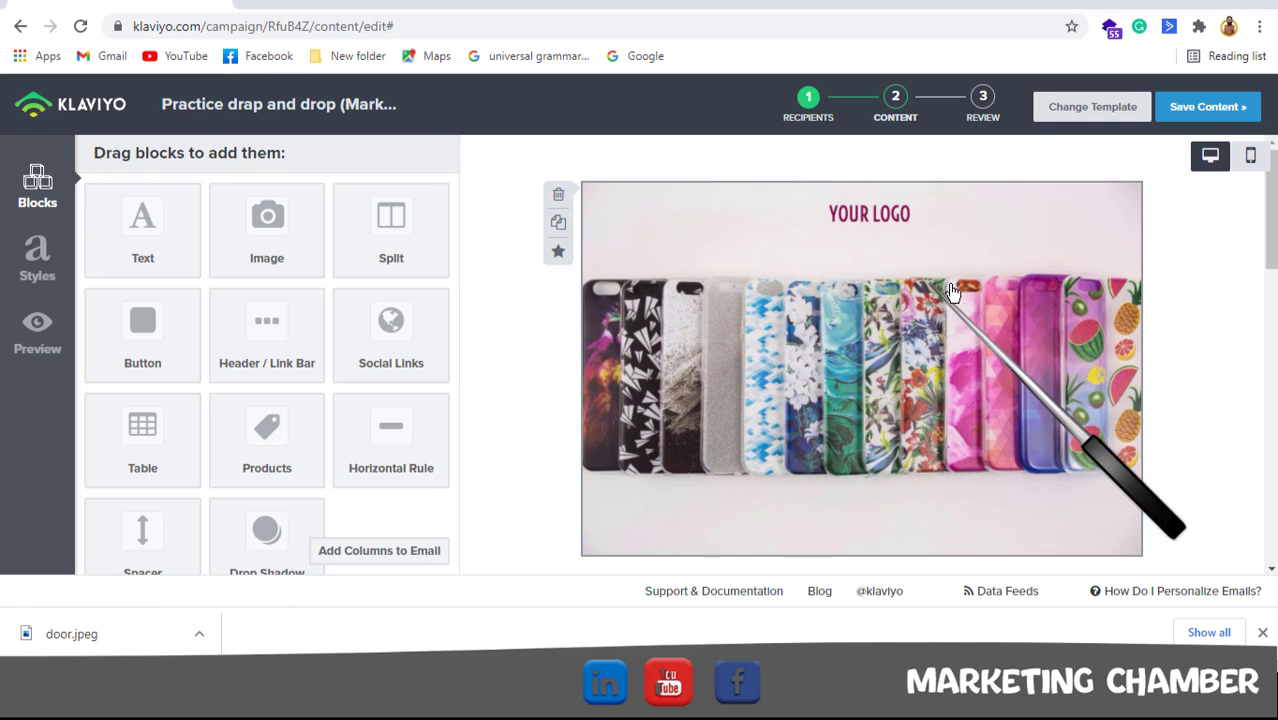
pyautogui.click(558, 194)
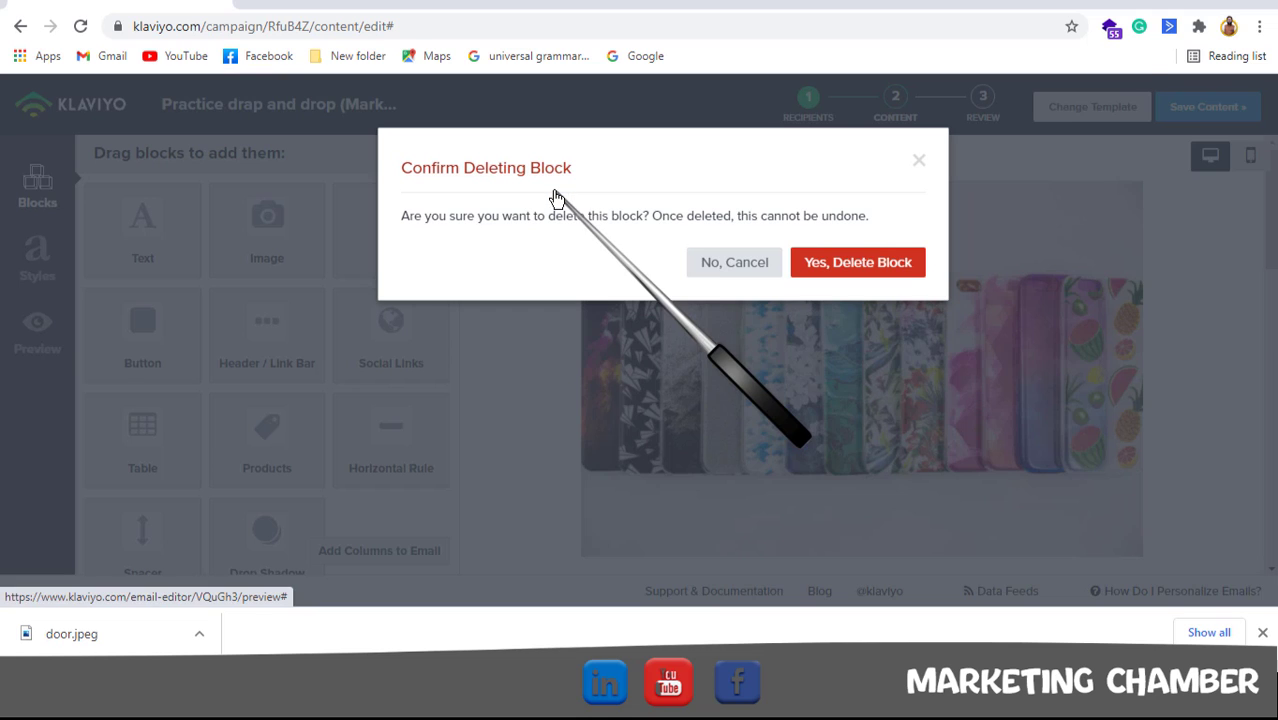
pyautogui.click(880, 262)
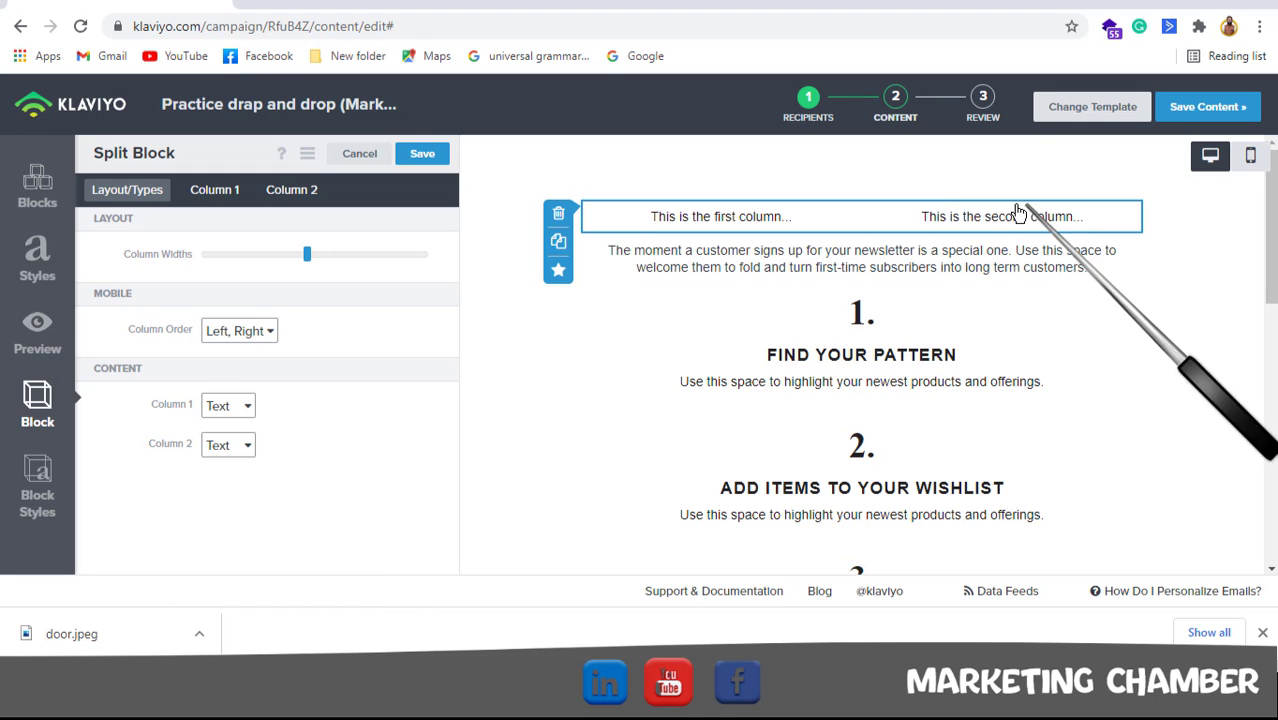
pyautogui.click(558, 213)
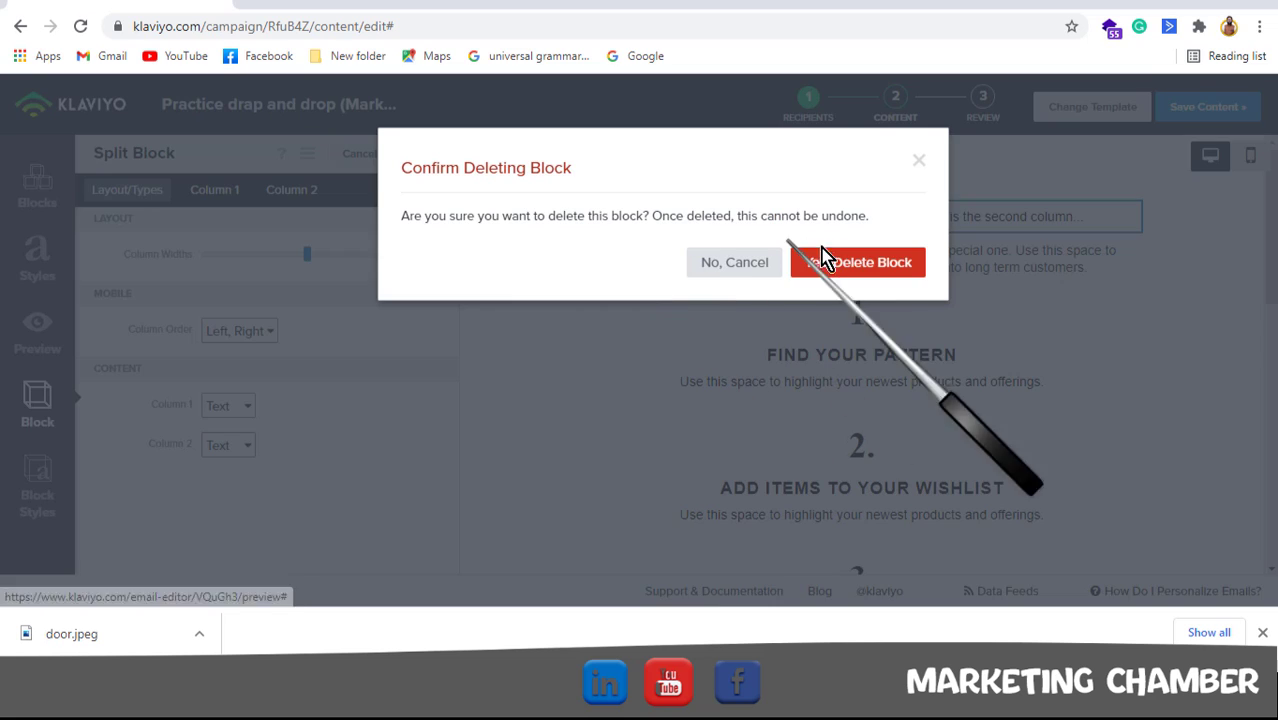
pyautogui.click(858, 262)
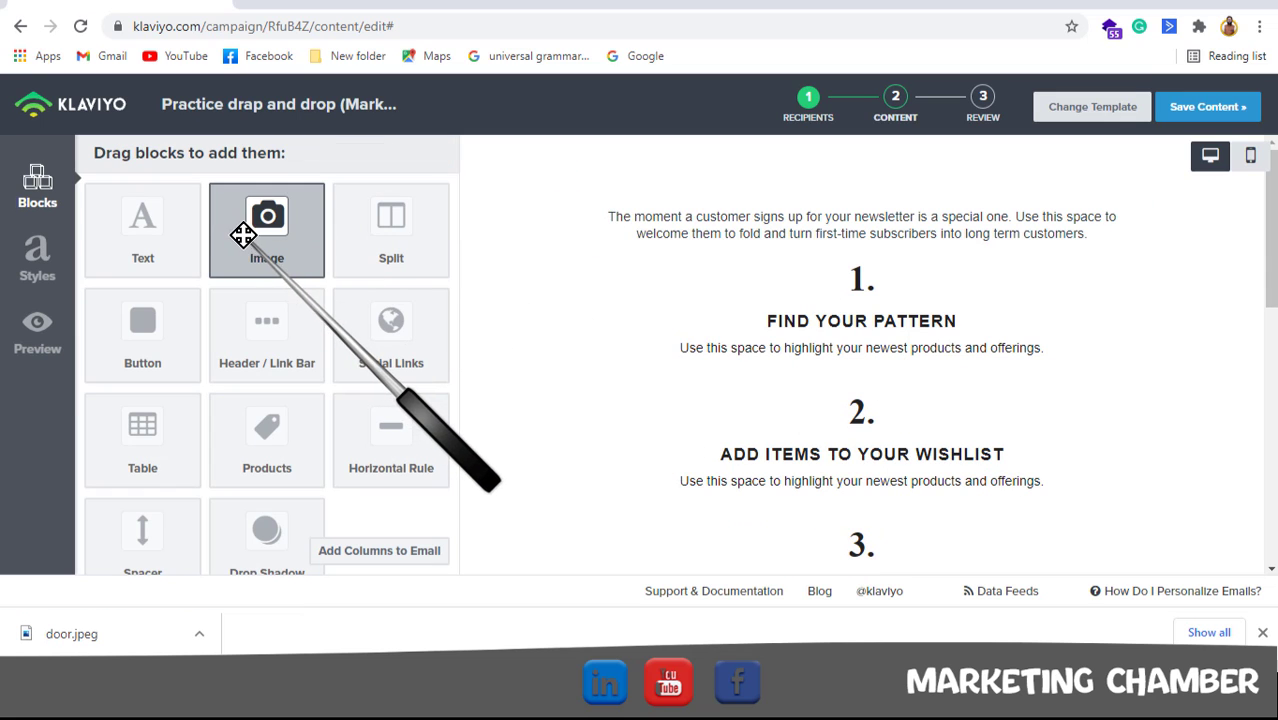
# Add an image block above the newsletter sign-up text and fill it with timer.png uploaded from the Desktop
pyautogui.moveTo(243, 234); pyautogui.dragTo(780, 197)
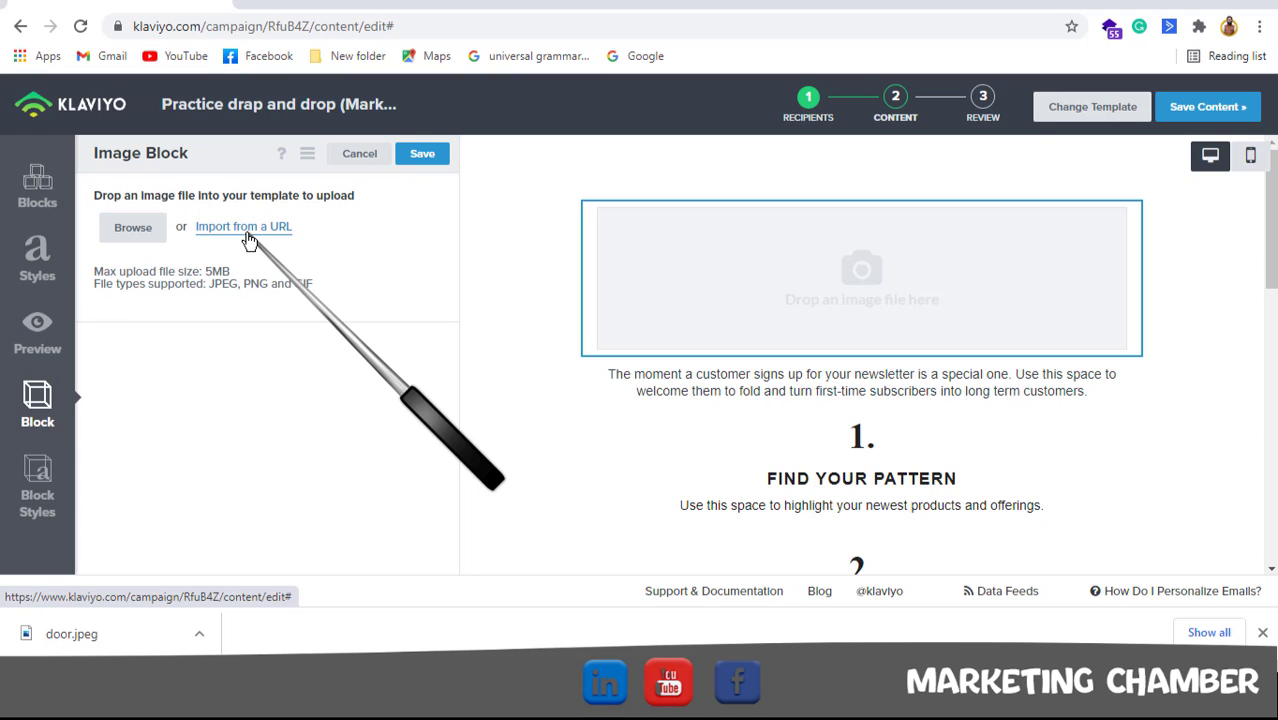
pyautogui.click(134, 228)
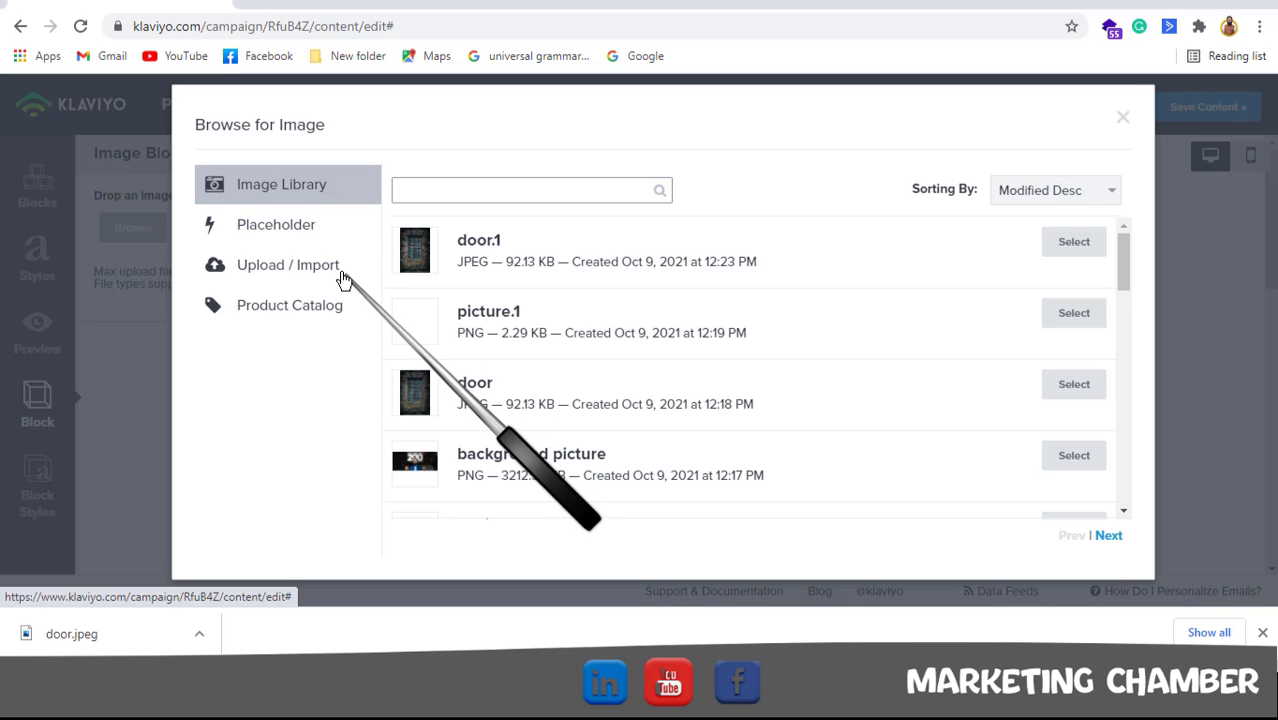
pyautogui.click(268, 265)
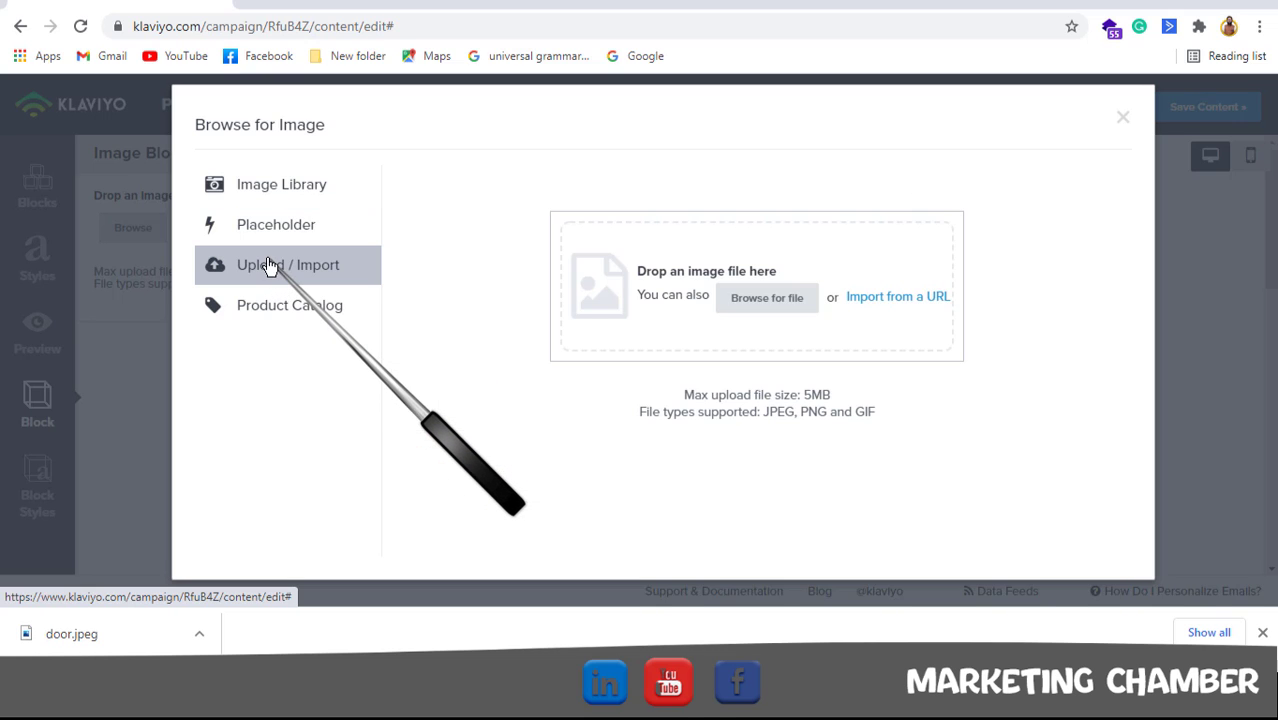
pyautogui.click(793, 299)
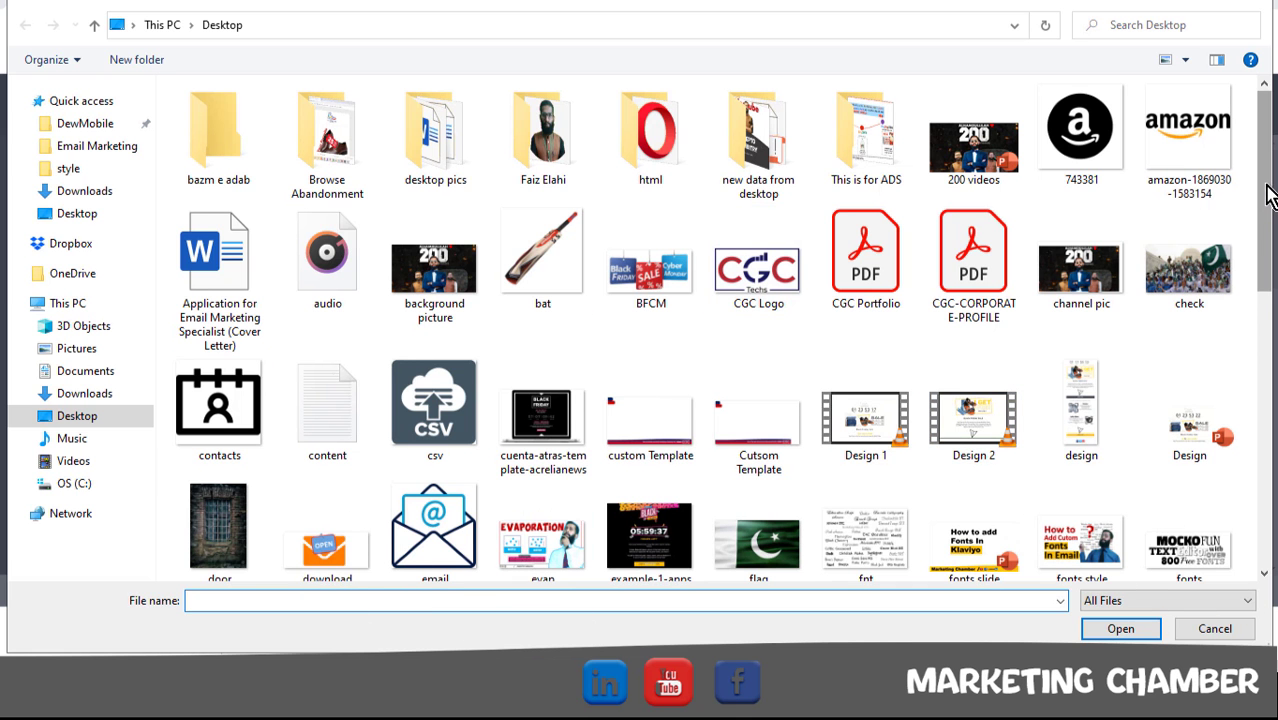
pyautogui.scroll(-4, 1268, 195)
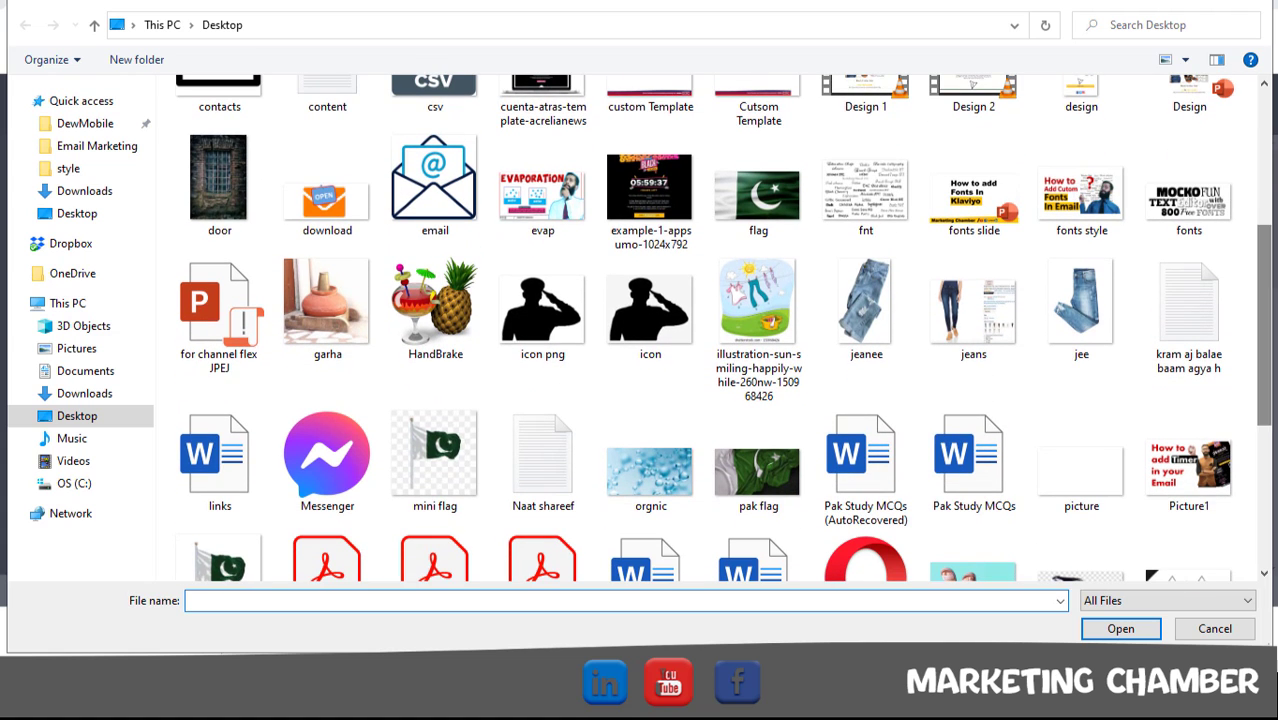
pyautogui.click(758, 195)
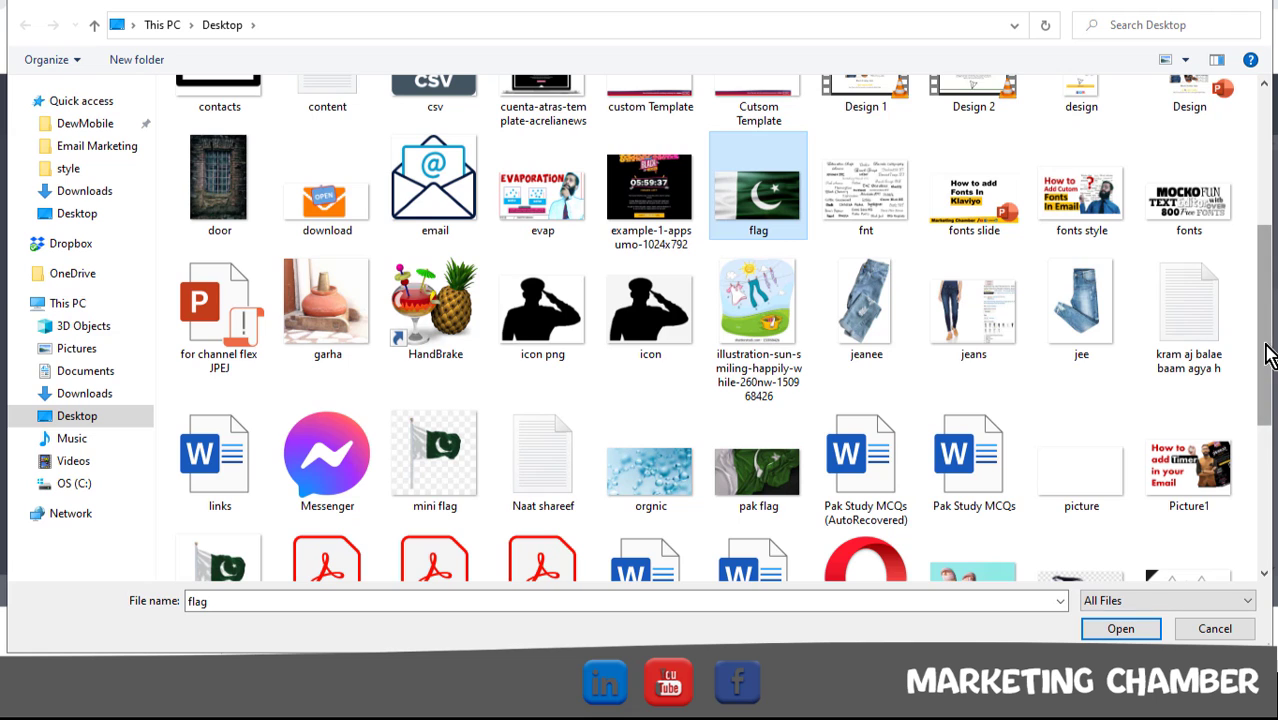
pyautogui.scroll(-3, 1268, 355)
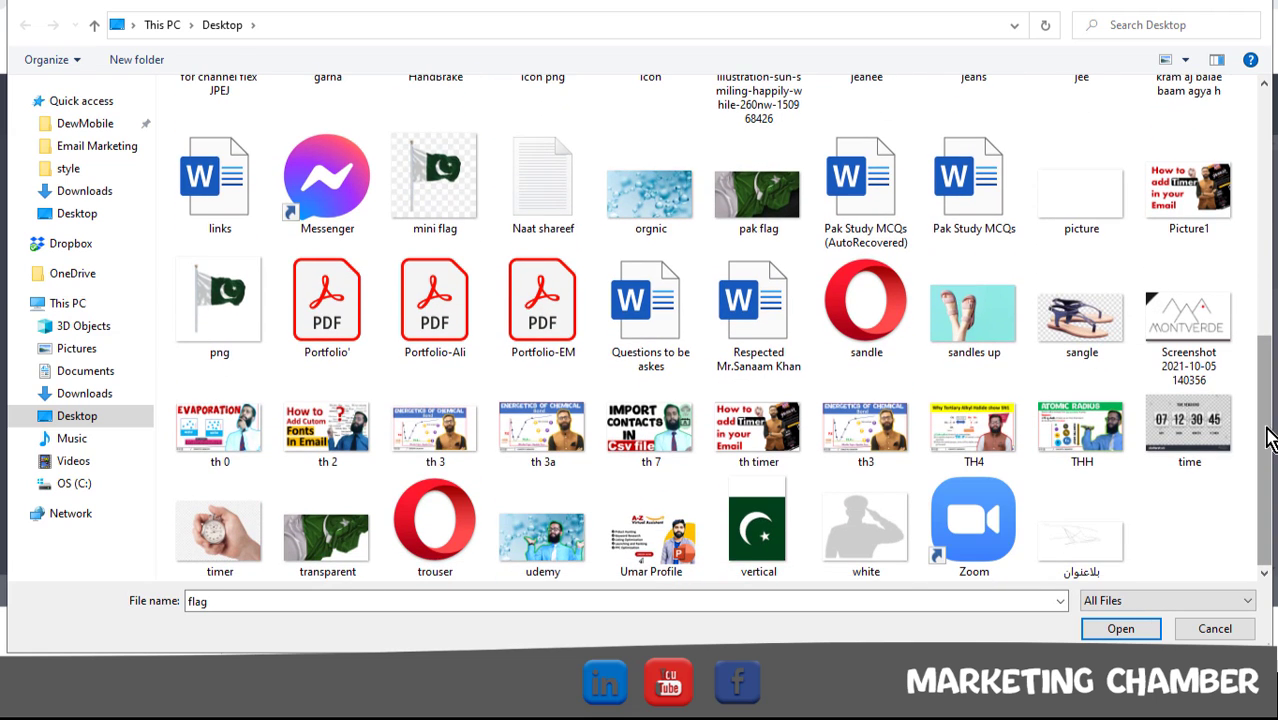
pyautogui.click(198, 540)
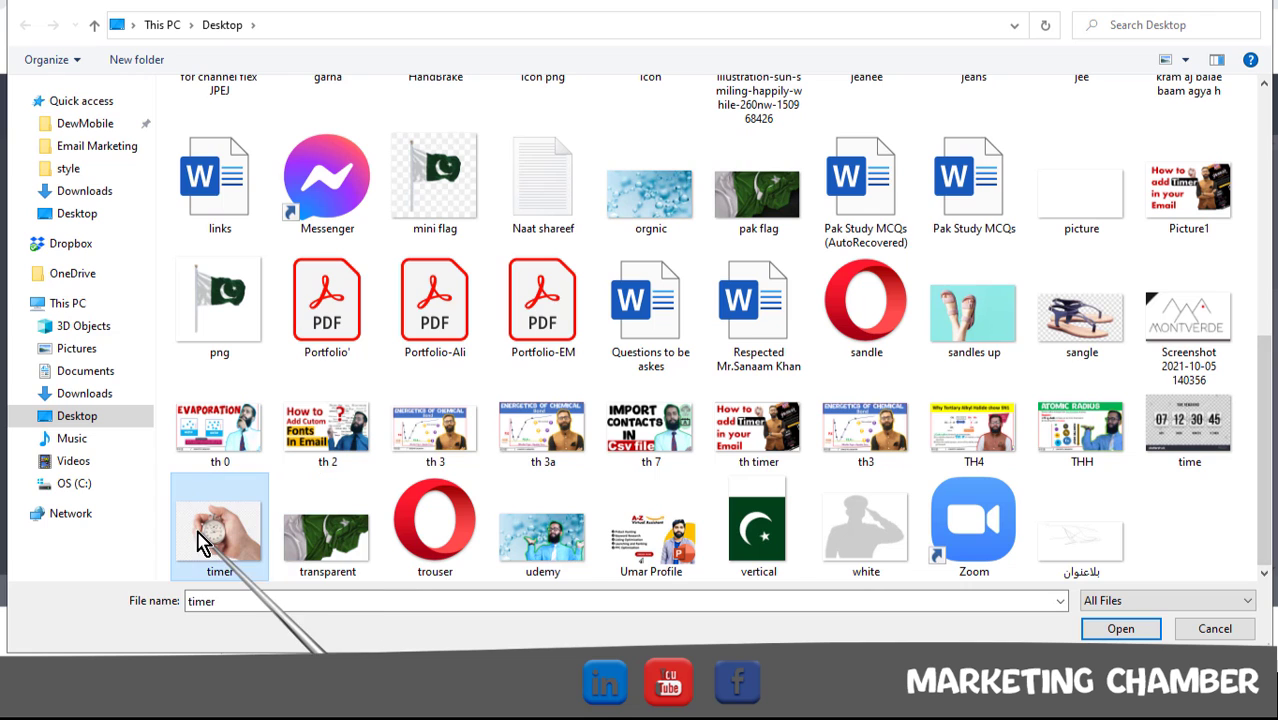
pyautogui.click(1126, 636)
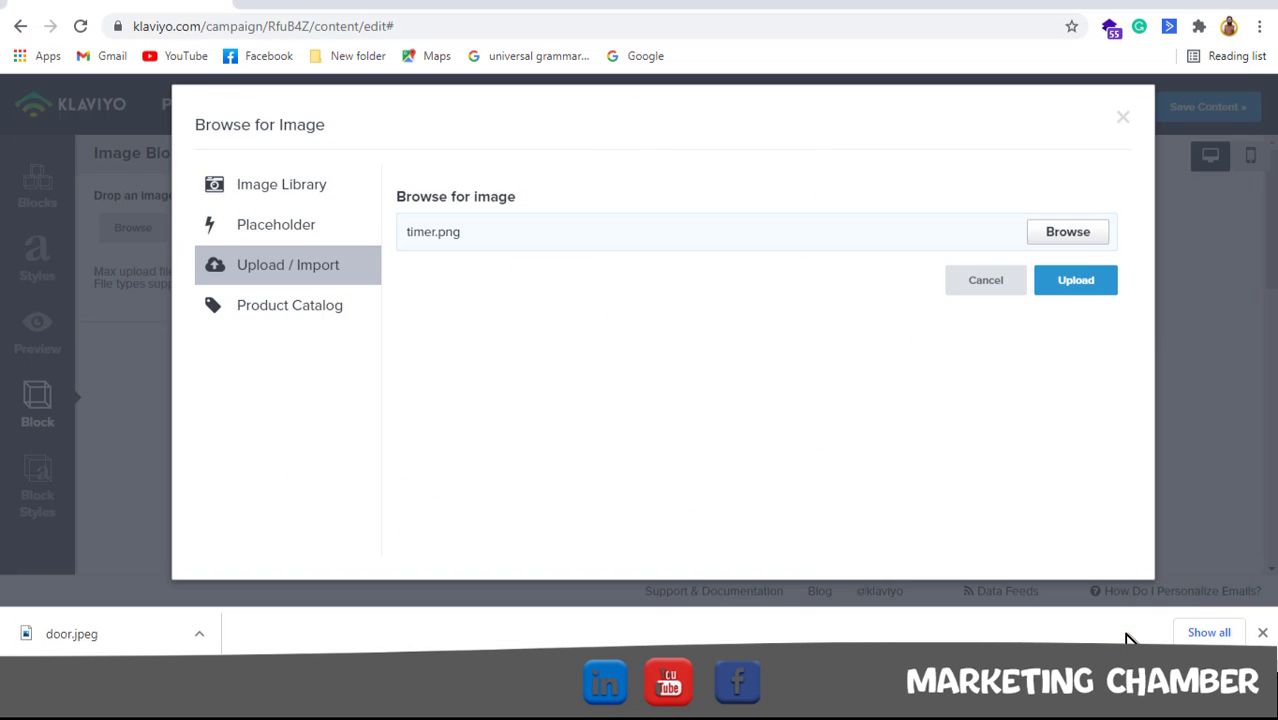
pyautogui.click(1076, 280)
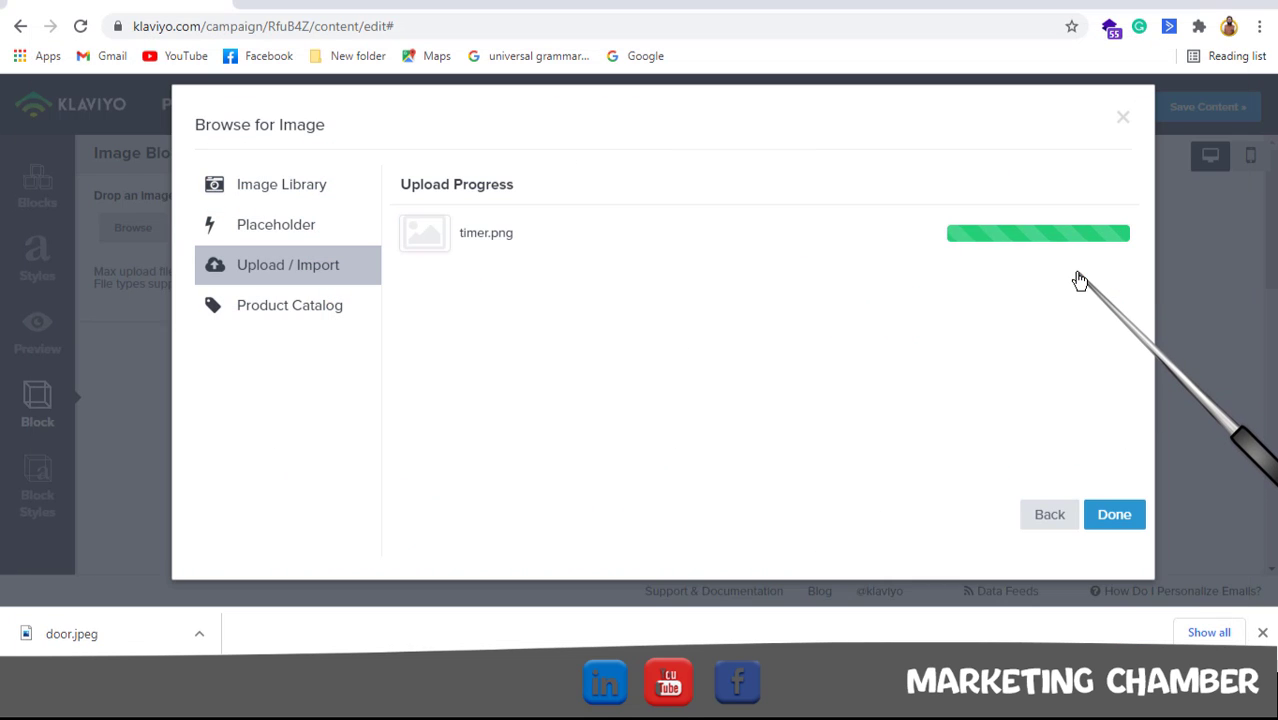
pyautogui.click(1114, 515)
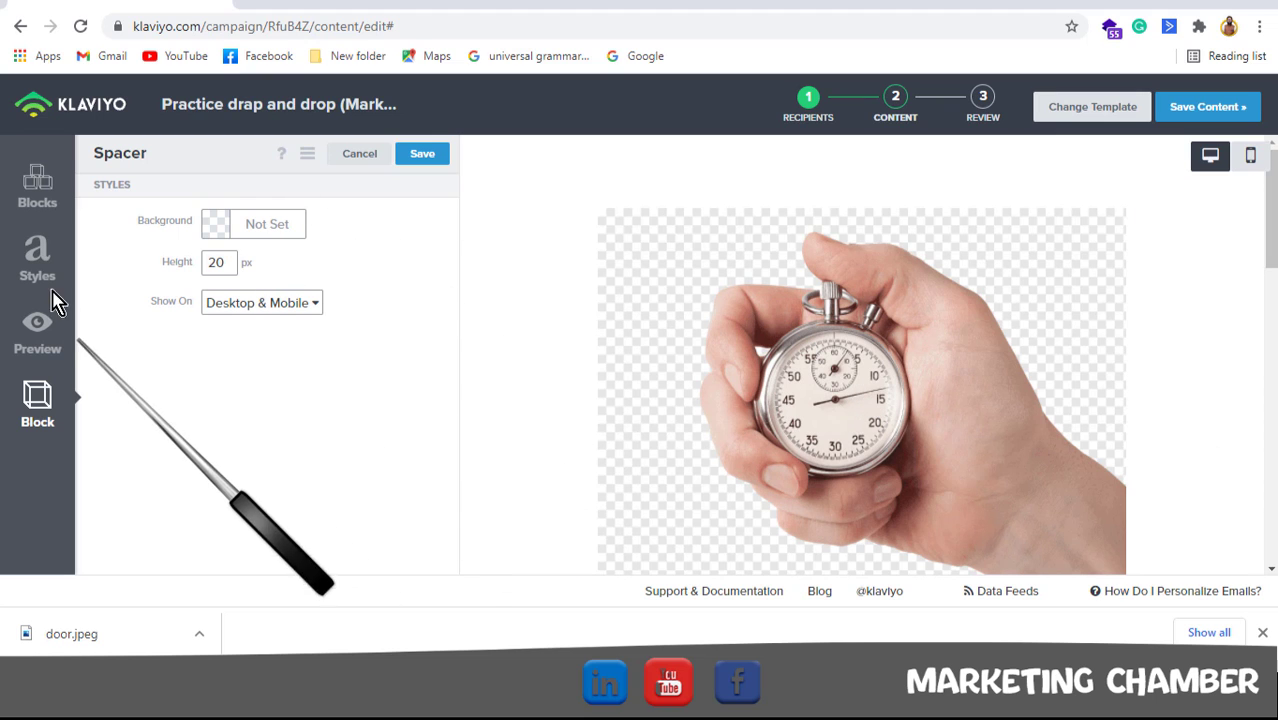
pyautogui.click(737, 337)
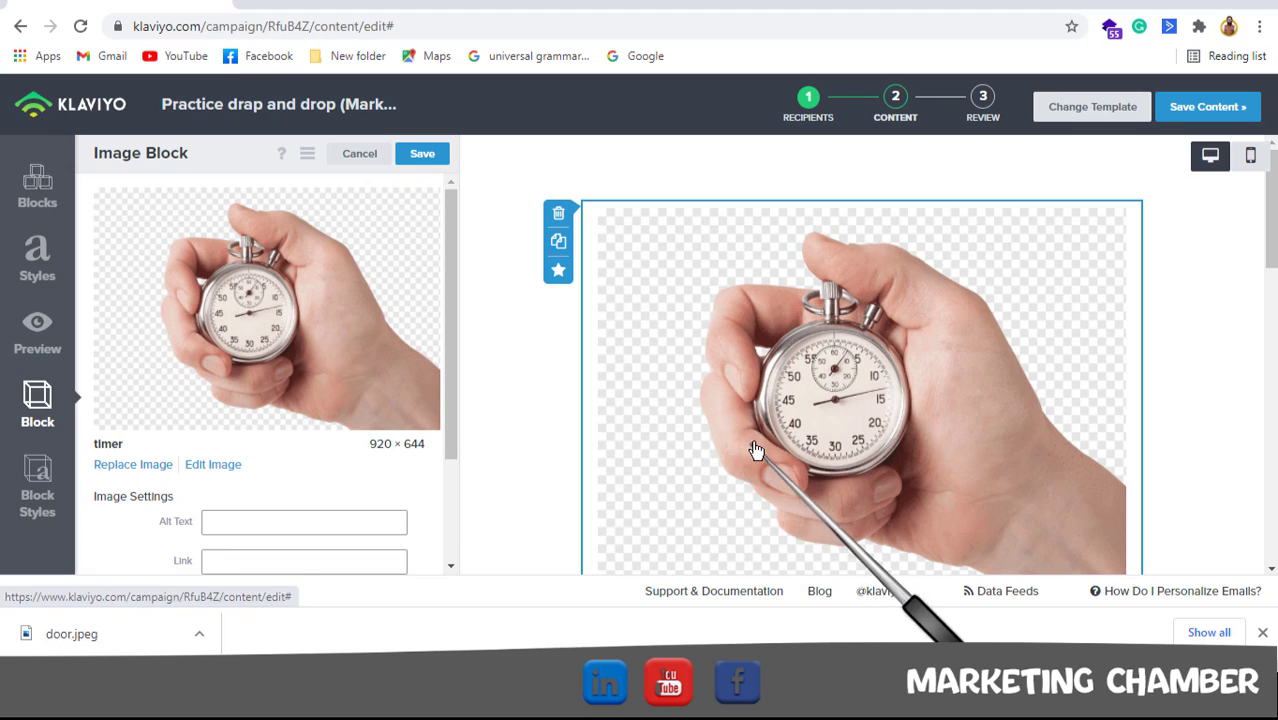
pyautogui.click(130, 464)
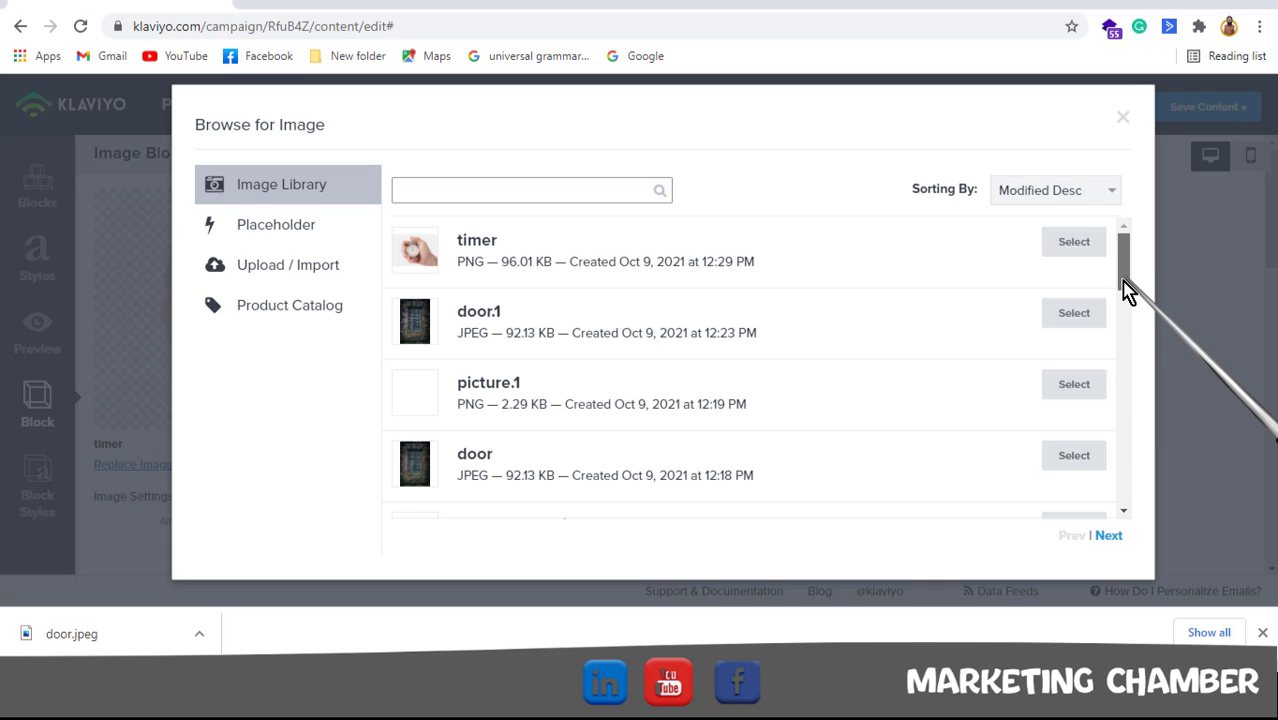
pyautogui.moveTo(1127, 289); pyautogui.dragTo(1158, 446)
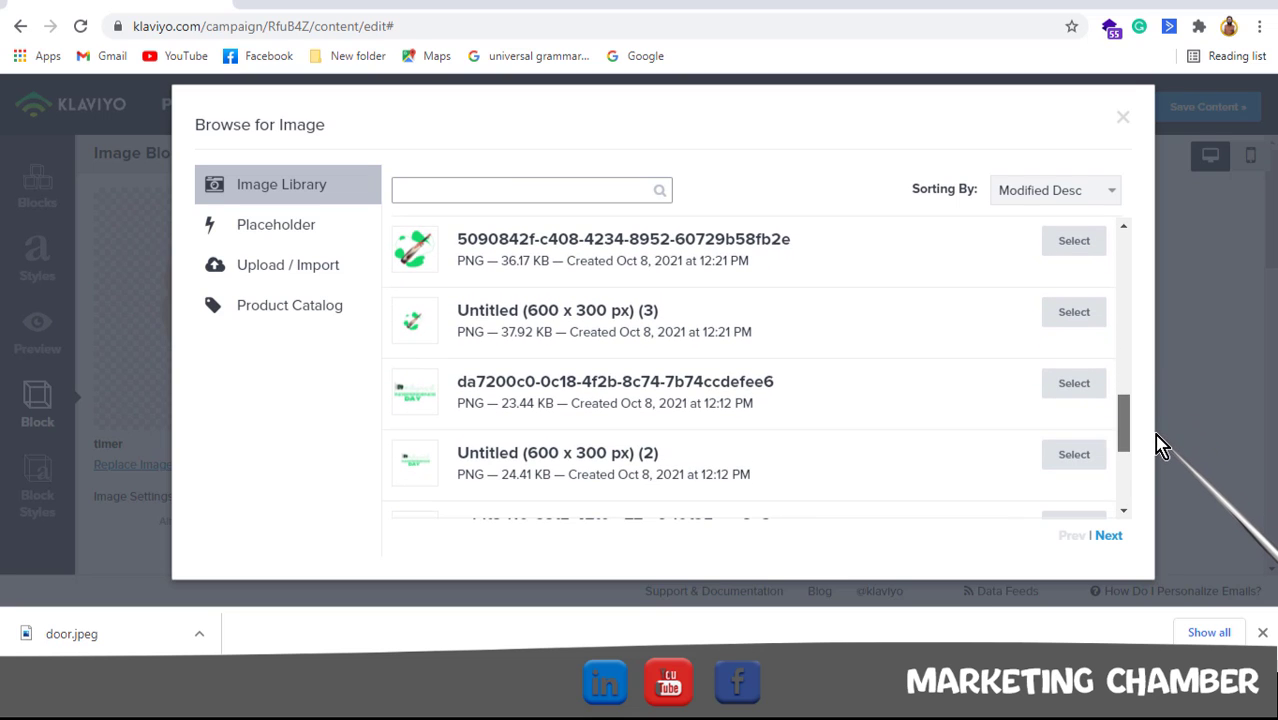
pyautogui.click(1080, 245)
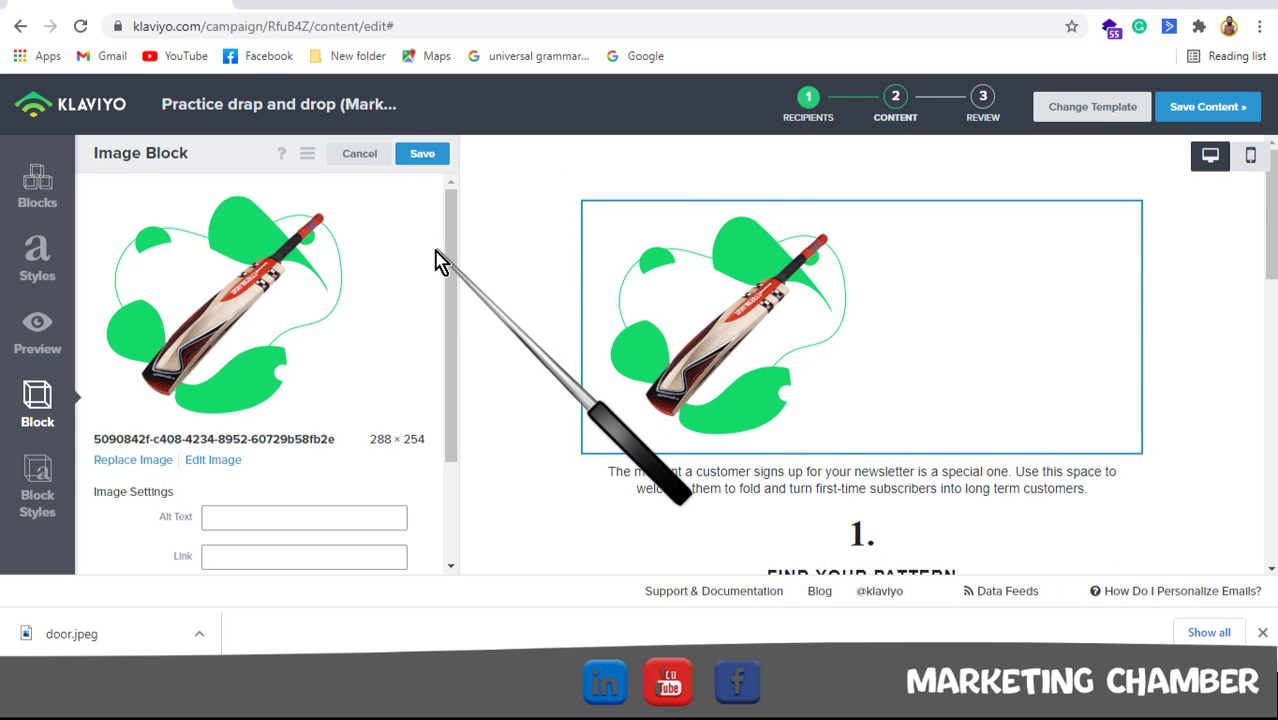
# Centre the cricket bat image in its block and enable Fill Image Area
pyautogui.moveTo(447, 273); pyautogui.dragTo(456, 380)
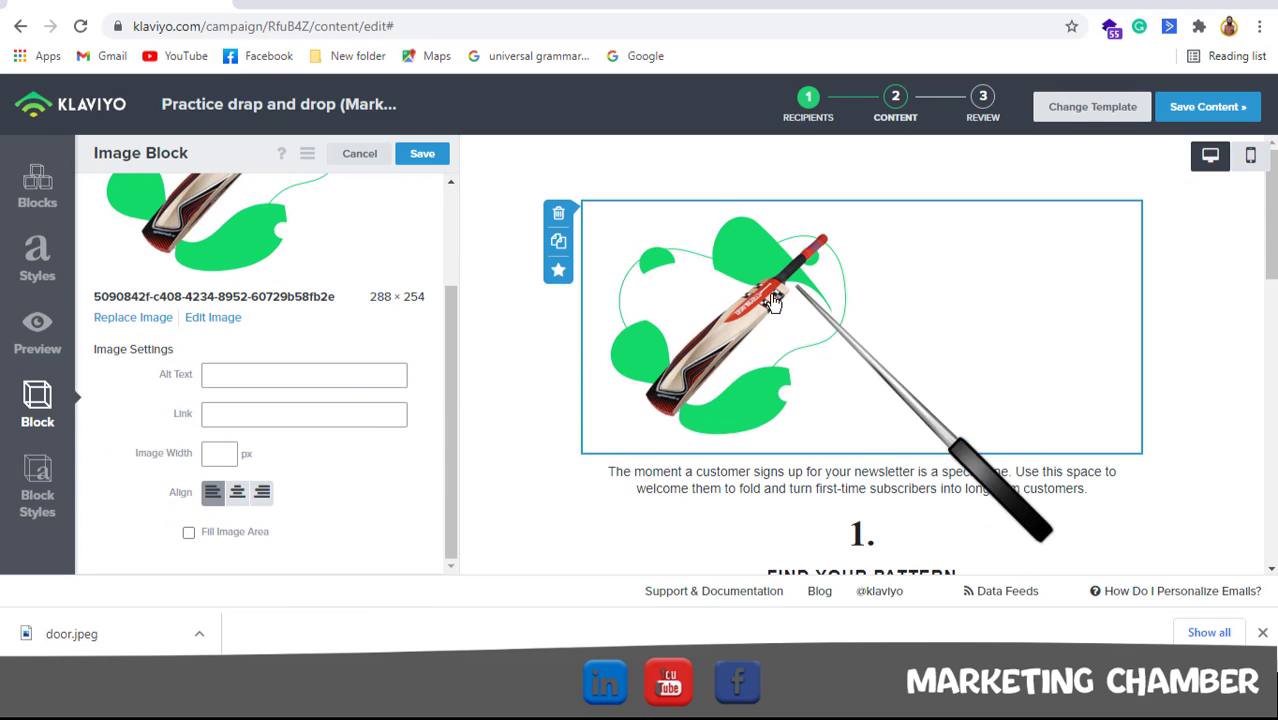
pyautogui.click(237, 495)
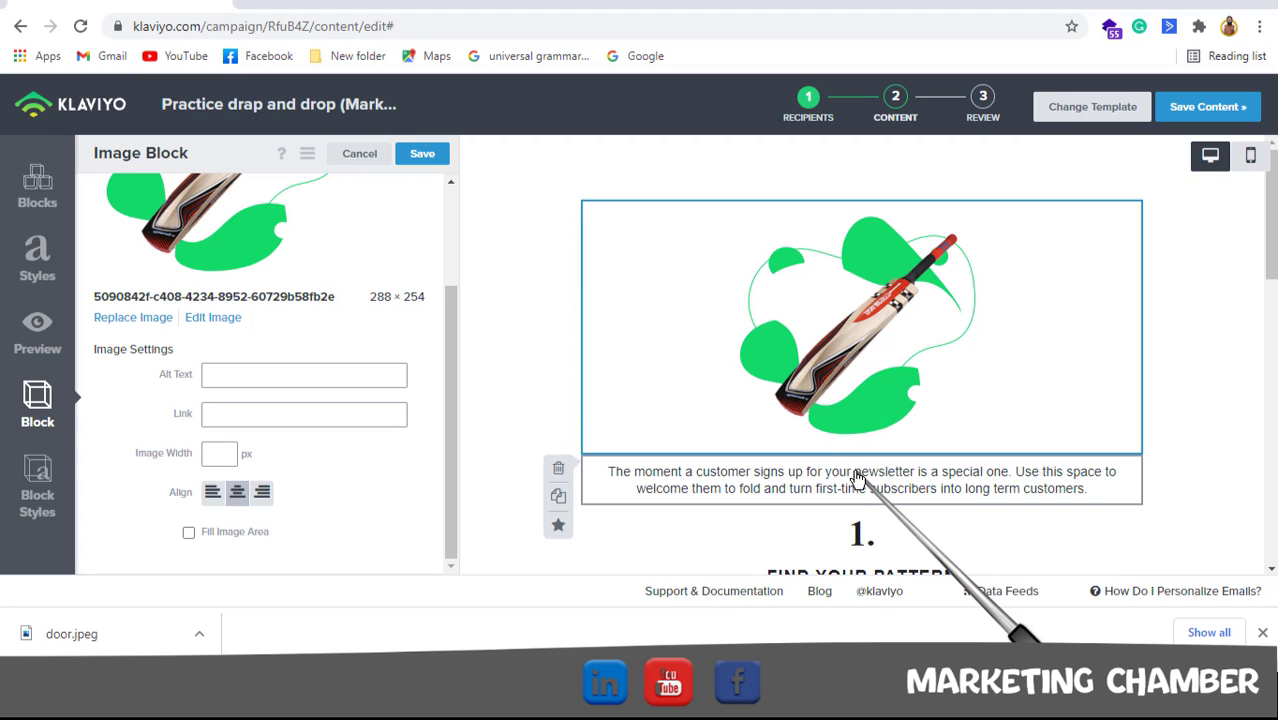
pyautogui.click(189, 532)
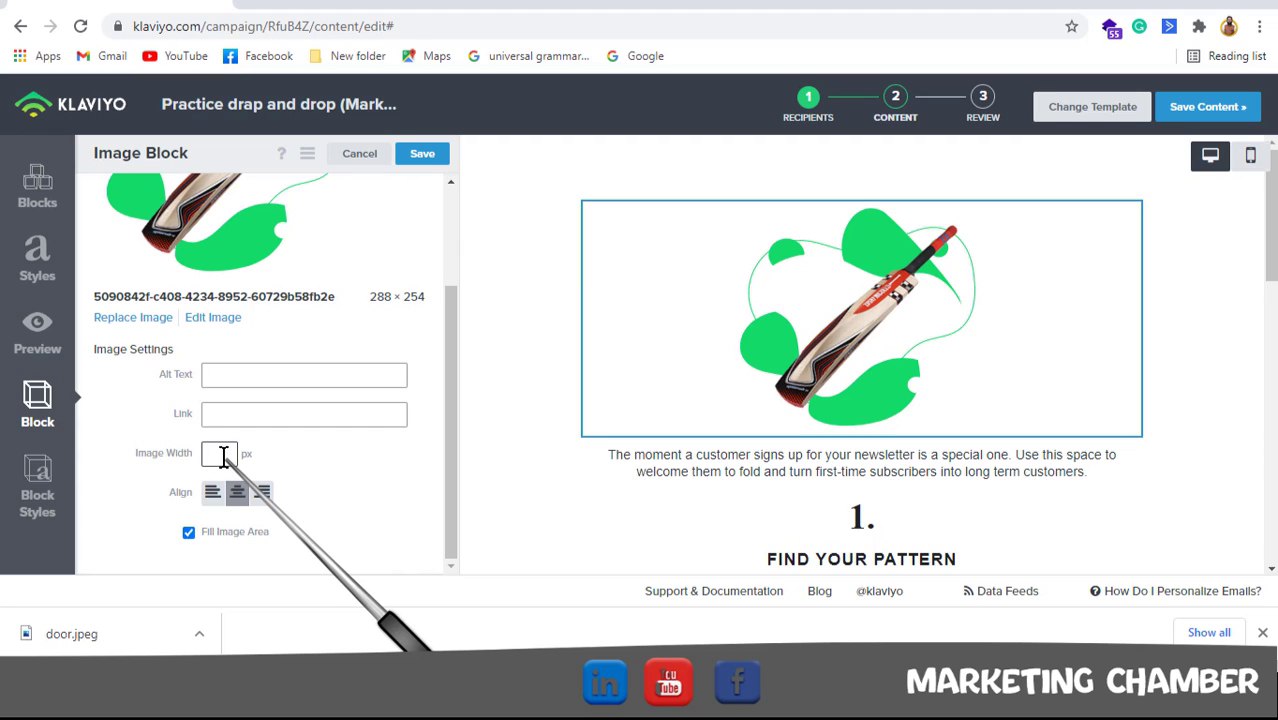
# Try image widths of 150 px and 500 px for the cricket bat image, clearing each value
pyautogui.write('150')
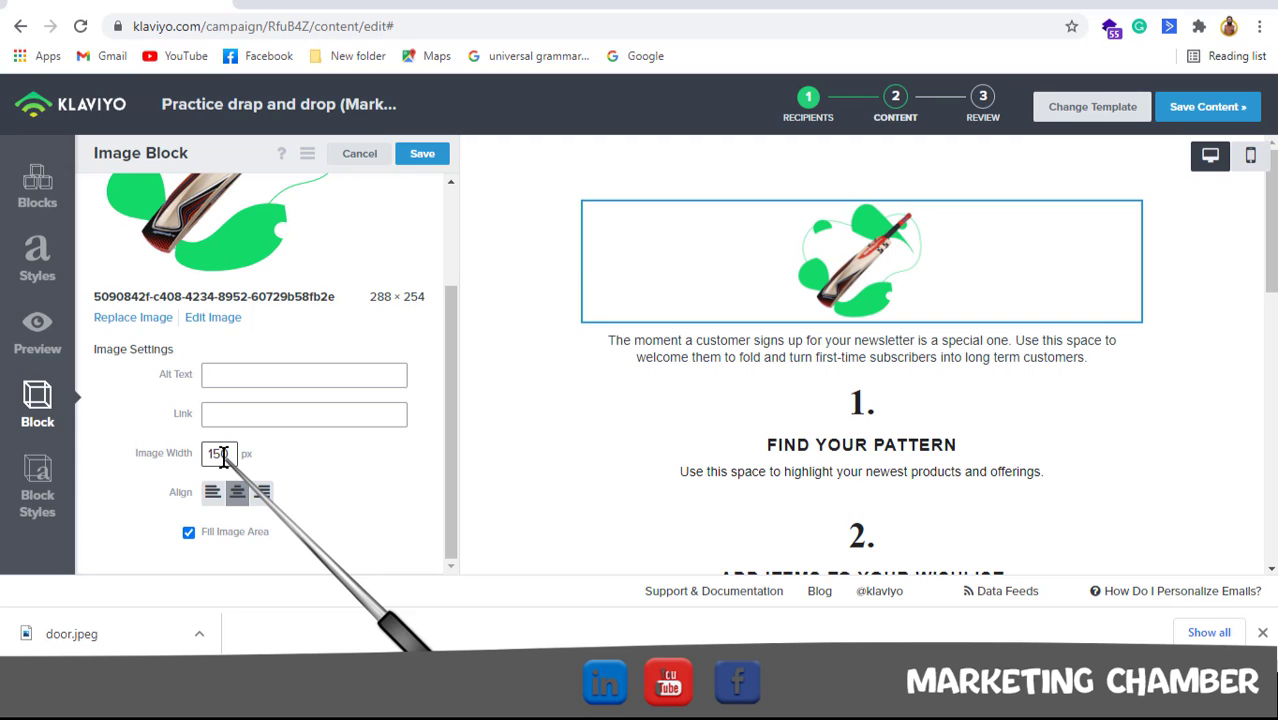
pyautogui.press('BackSpace')
pyautogui.press('BackSpace')
pyautogui.press('BackSpace')
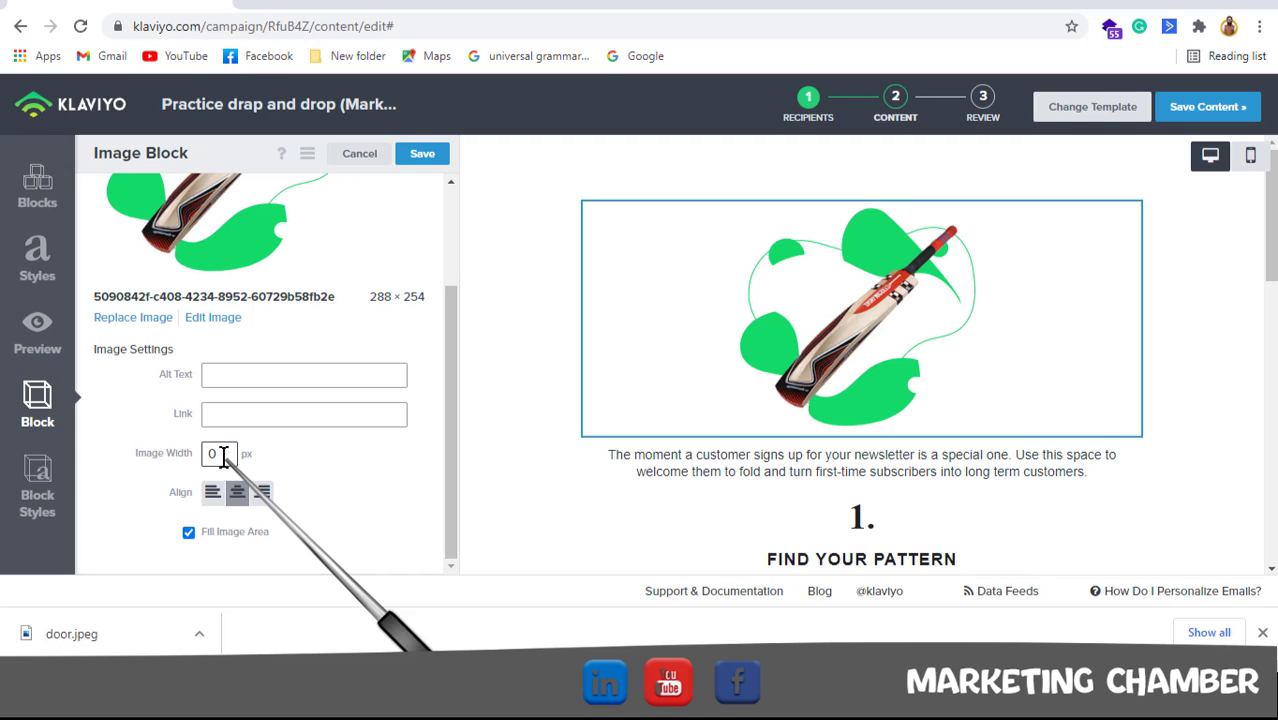
pyautogui.write('500')
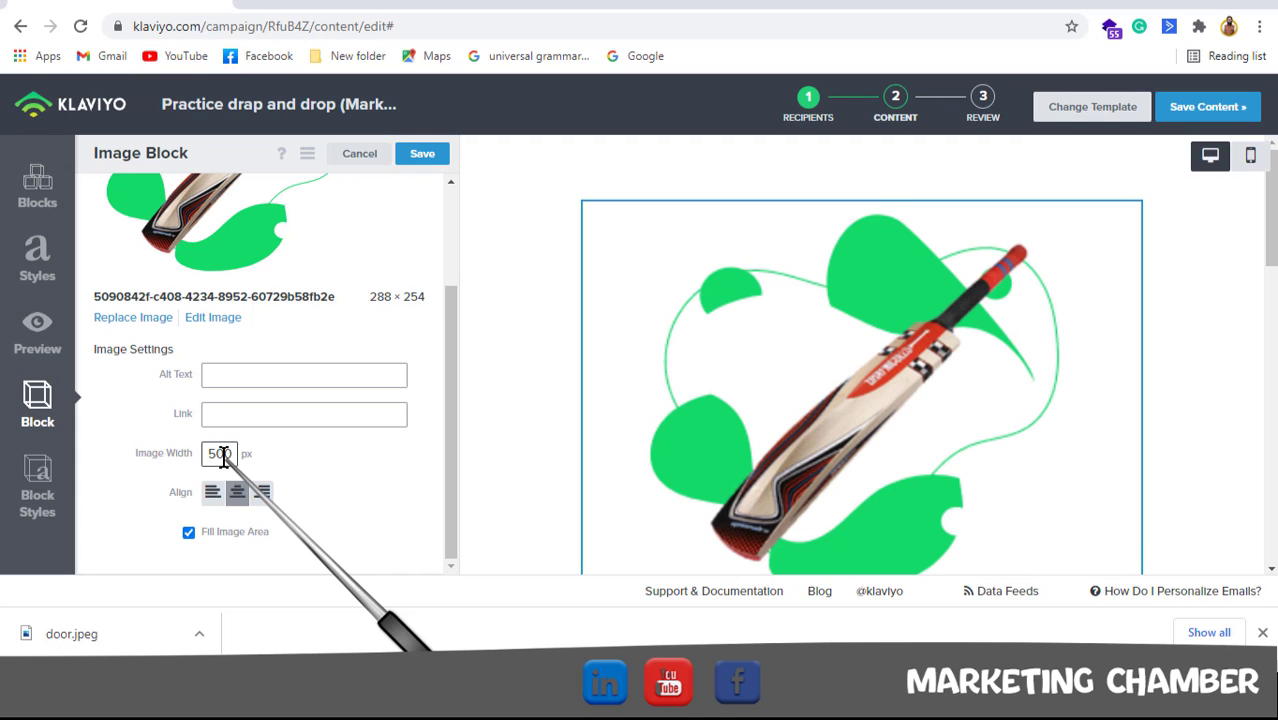
pyautogui.press('BackSpace')
pyautogui.press('BackSpace')
pyautogui.press('BackSpace')
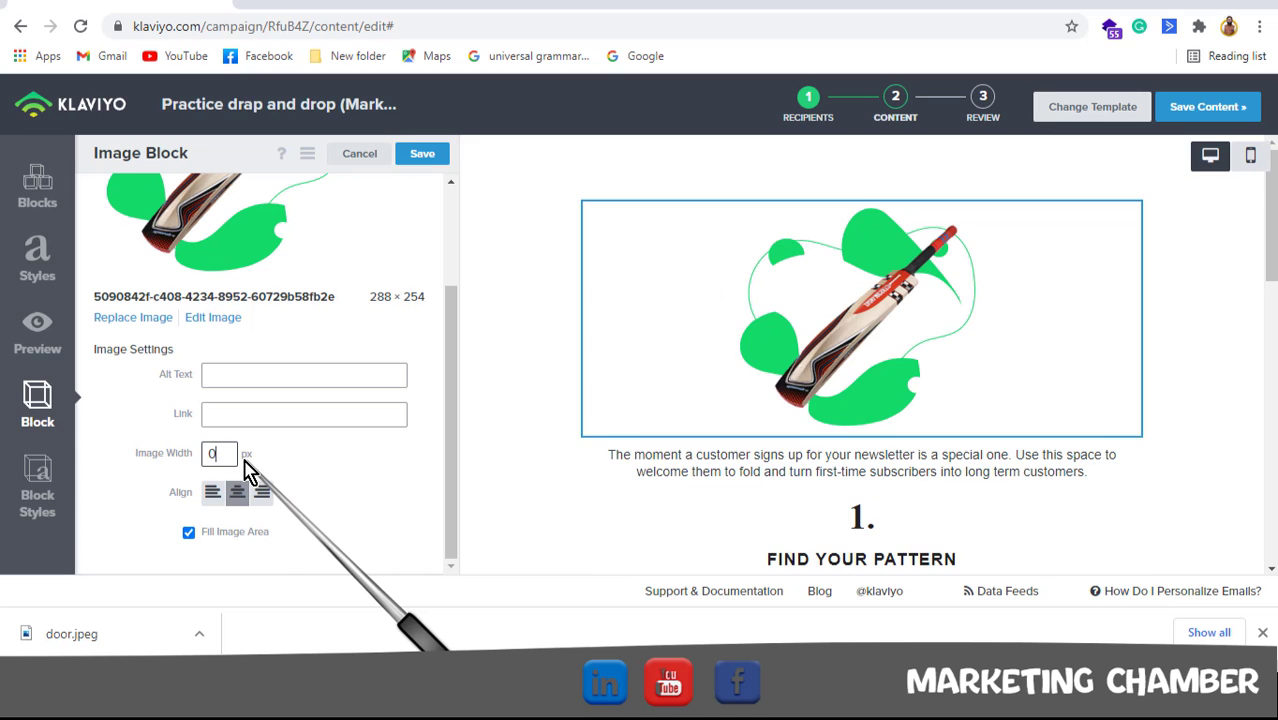
# Set the cricket bat image's width to 300 px, look over its block style options and save the image block
pyautogui.write('300')
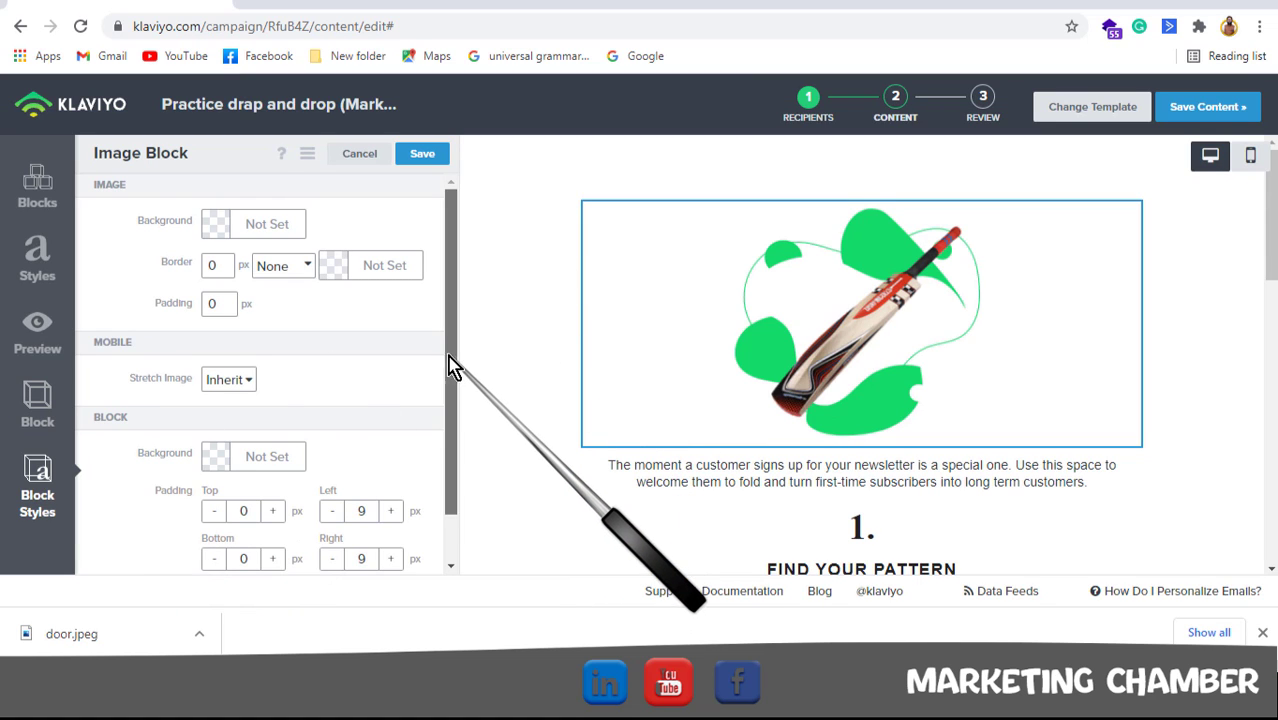
pyautogui.moveTo(451, 365); pyautogui.dragTo(449, 263)
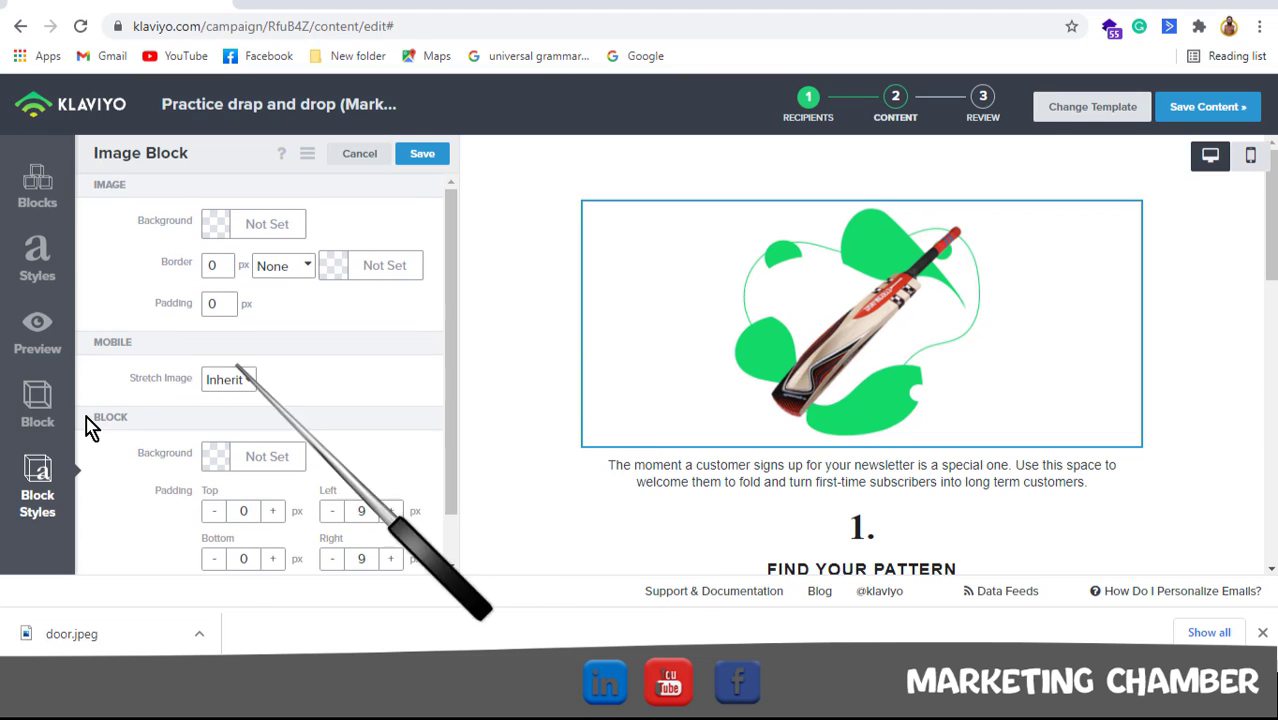
pyautogui.click(420, 154)
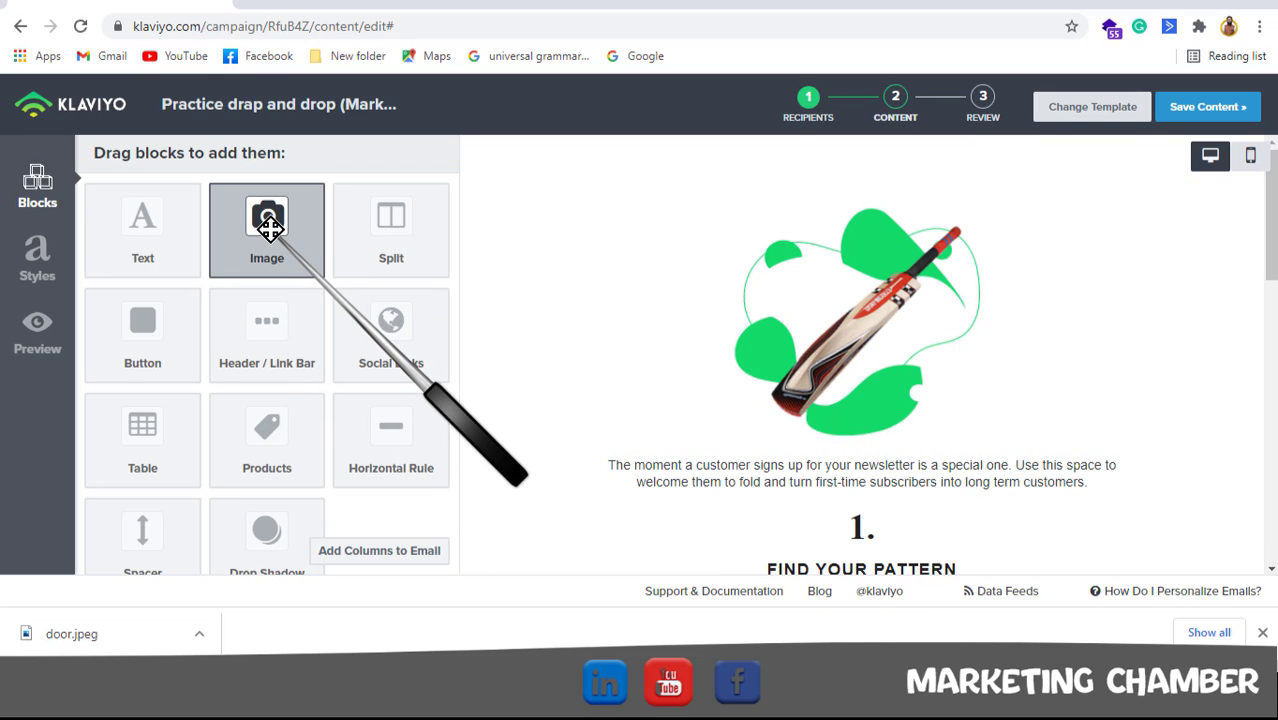
pyautogui.moveTo(269, 228); pyautogui.dragTo(902, 190)
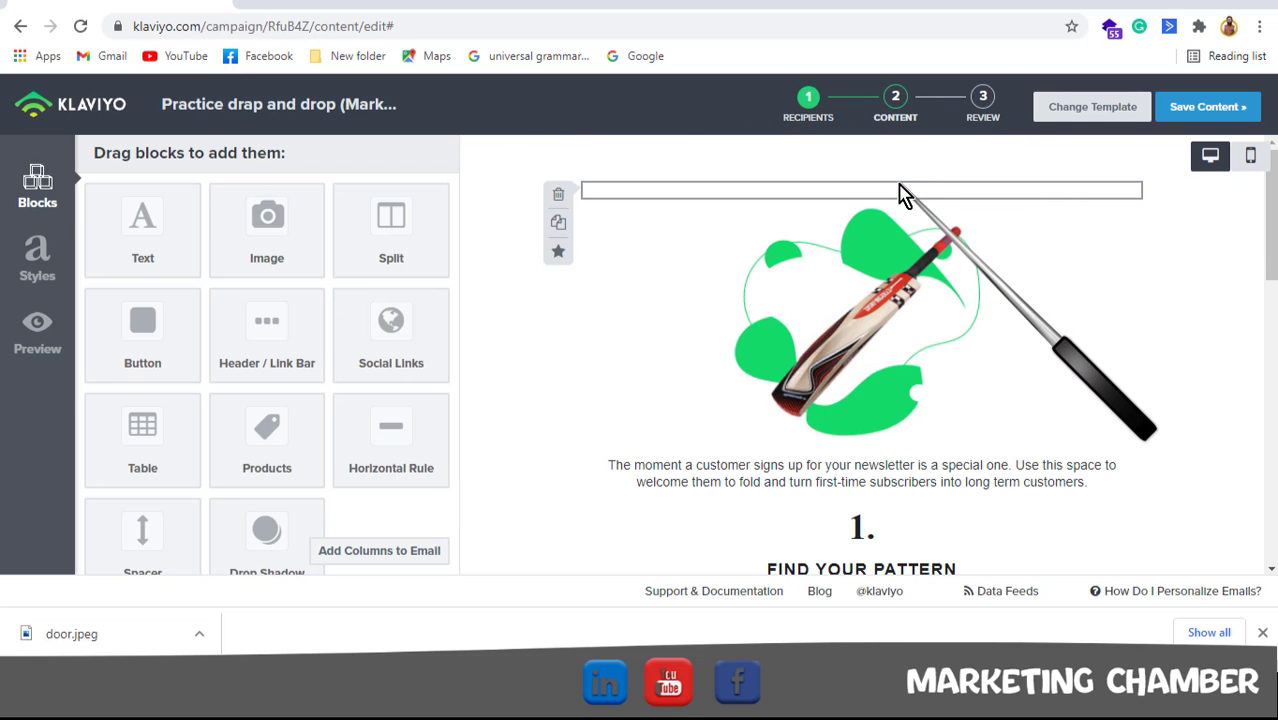
pyautogui.click(125, 231)
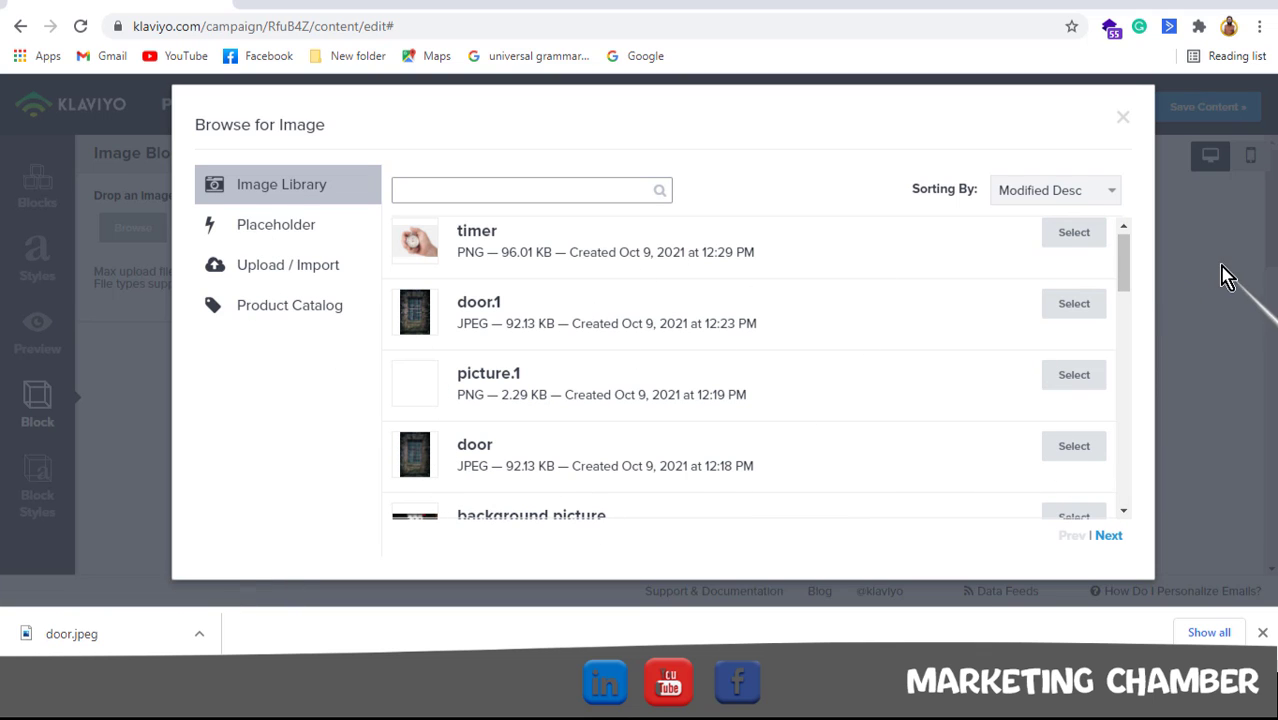
pyautogui.moveTo(1122, 278); pyautogui.dragTo(1122, 510)
pyautogui.click(1109, 537)
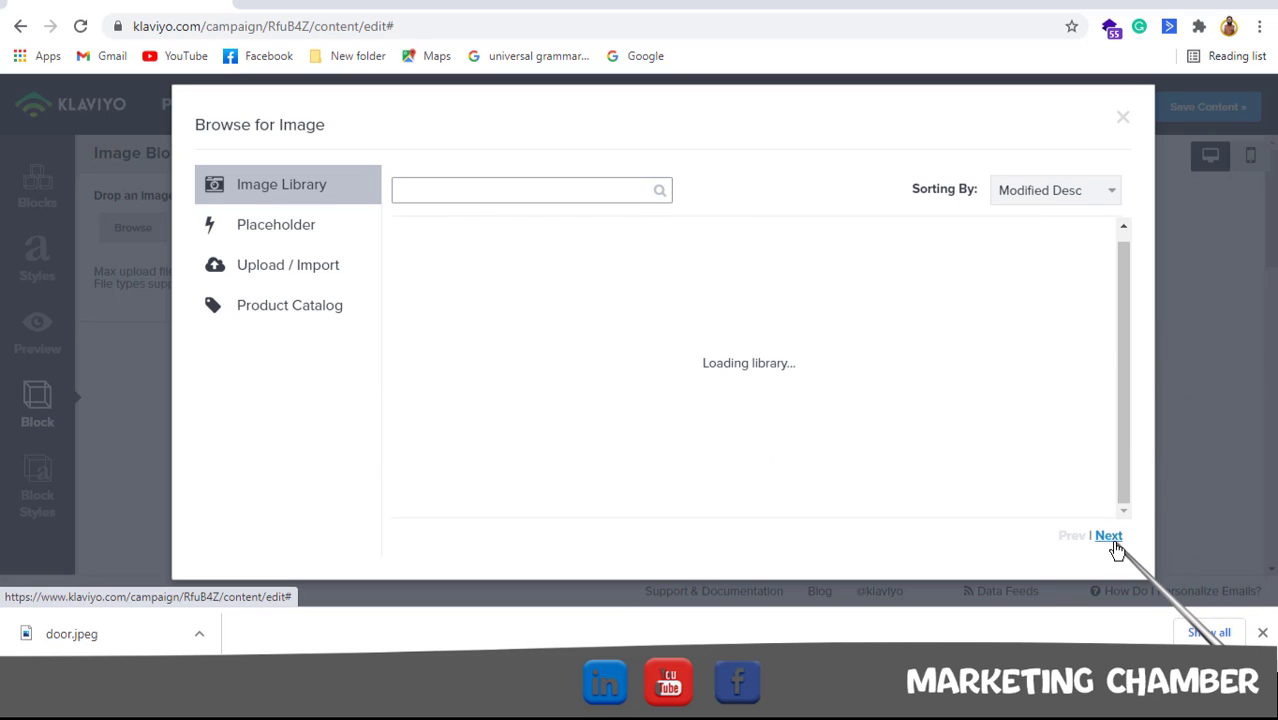
pyautogui.moveTo(1125, 278); pyautogui.dragTo(1129, 489)
pyautogui.click(1110, 536)
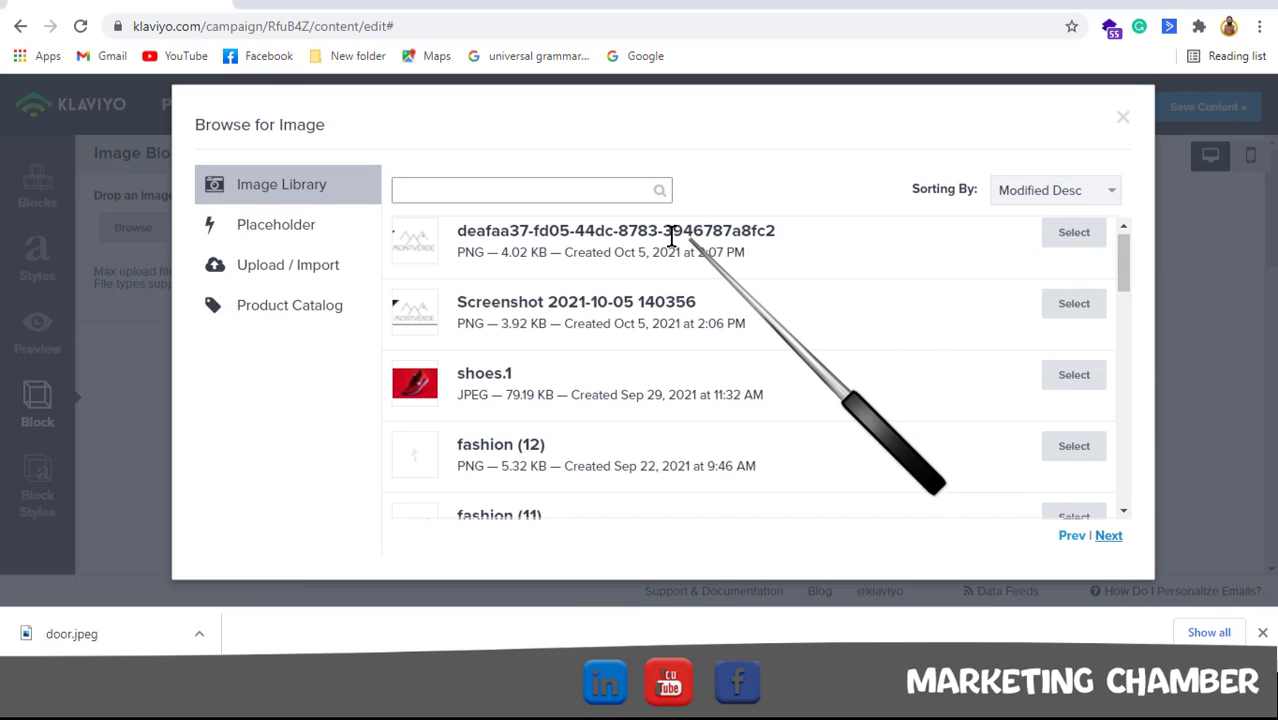
pyautogui.click(1073, 233)
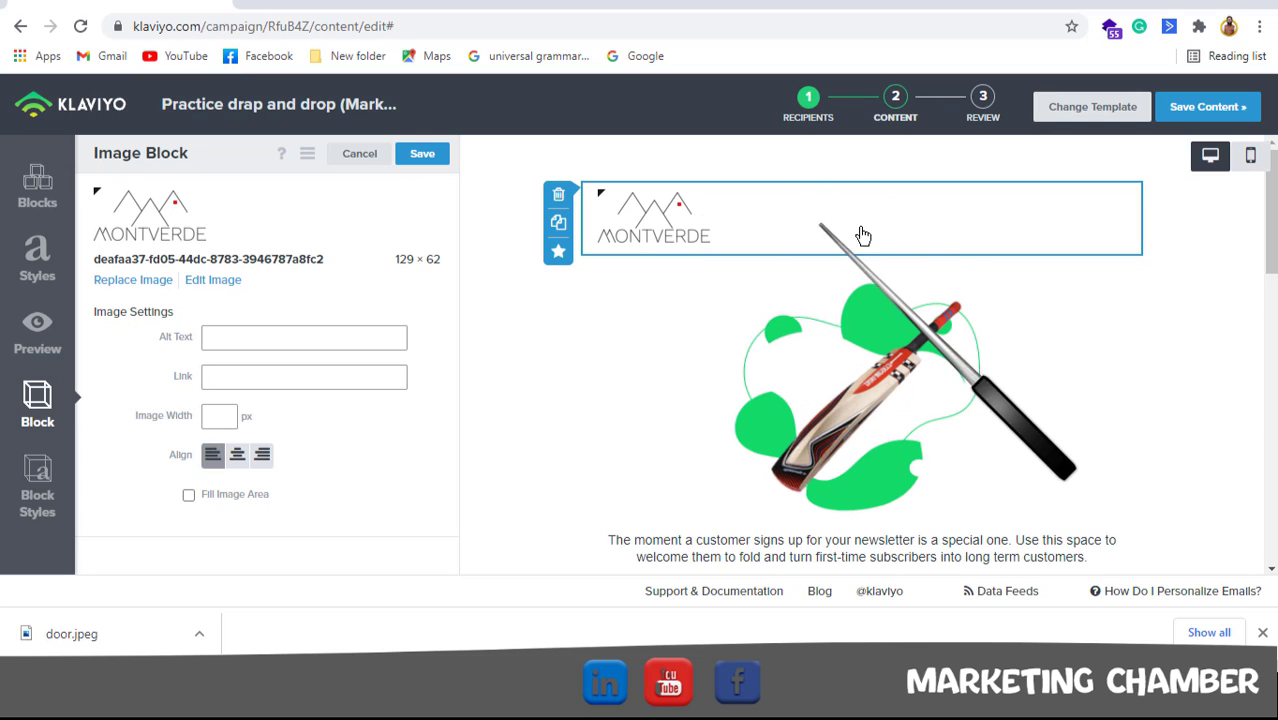
# Centre the Montverde logo in its block, enable Fill Image Area and save the image block
pyautogui.click(237, 458)
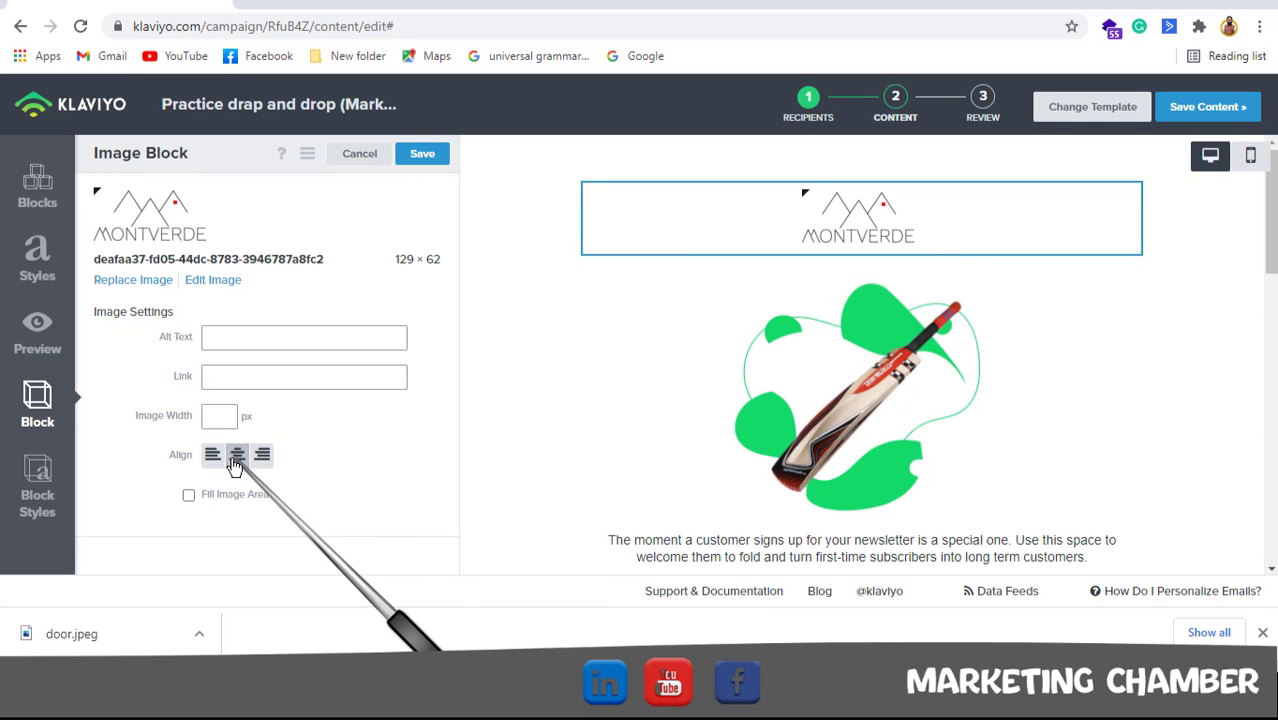
pyautogui.click(211, 498)
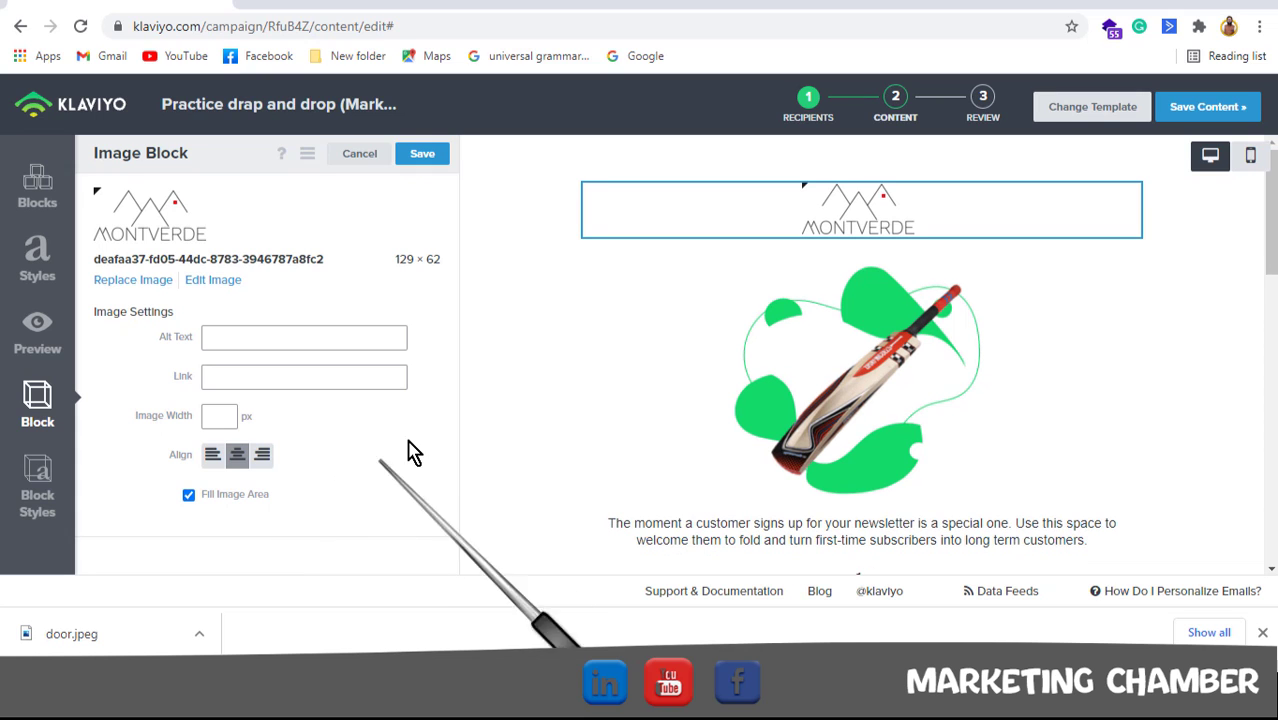
pyautogui.click(425, 156)
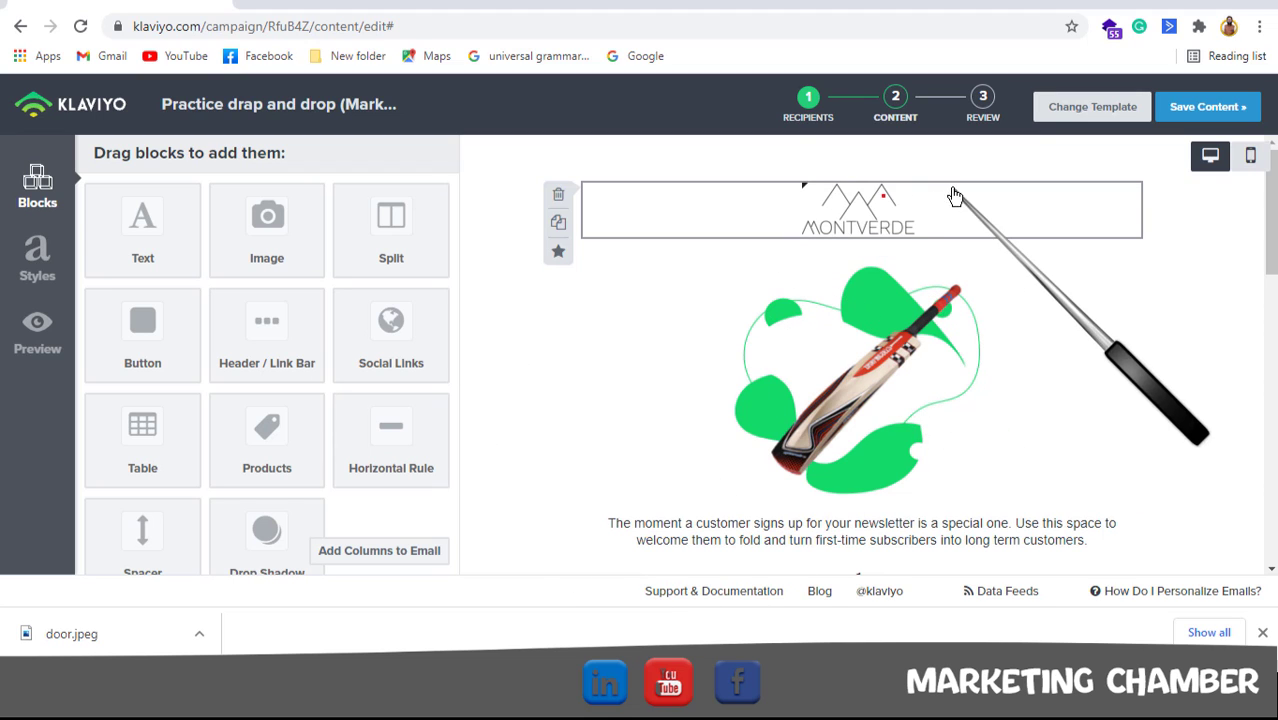
pyautogui.click(818, 203)
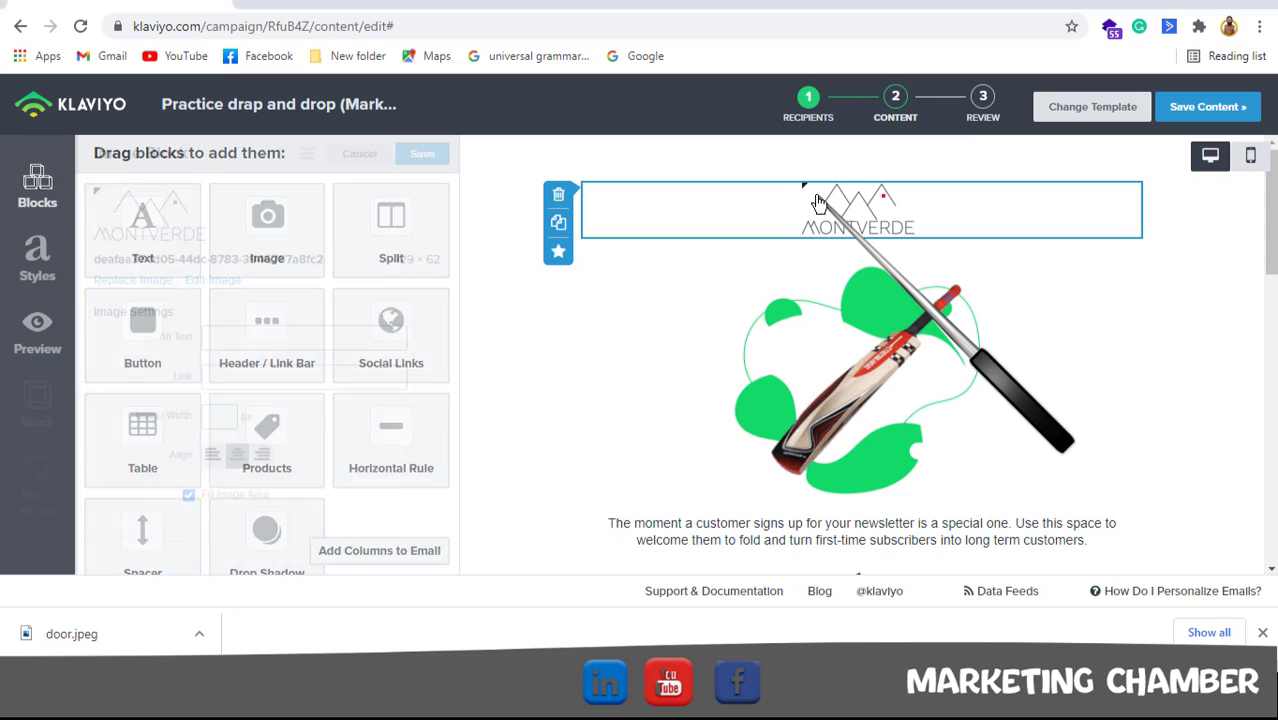
pyautogui.click(287, 377)
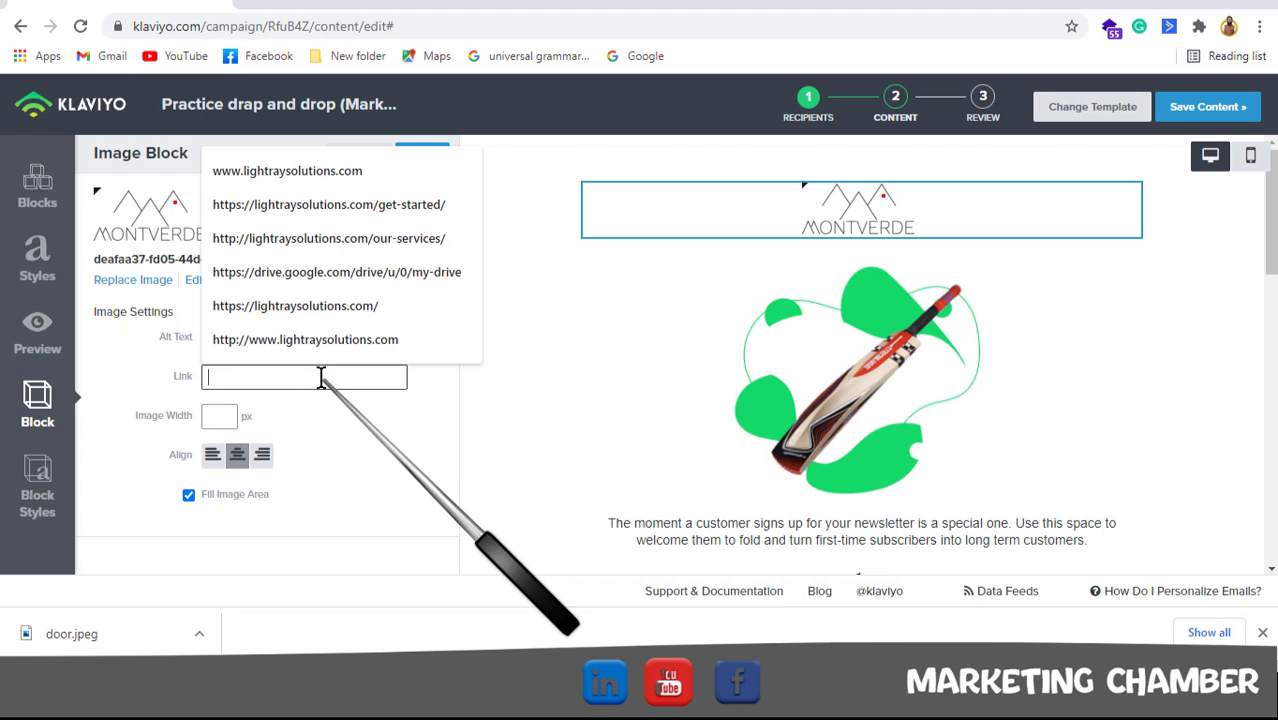
pyautogui.click(379, 345)
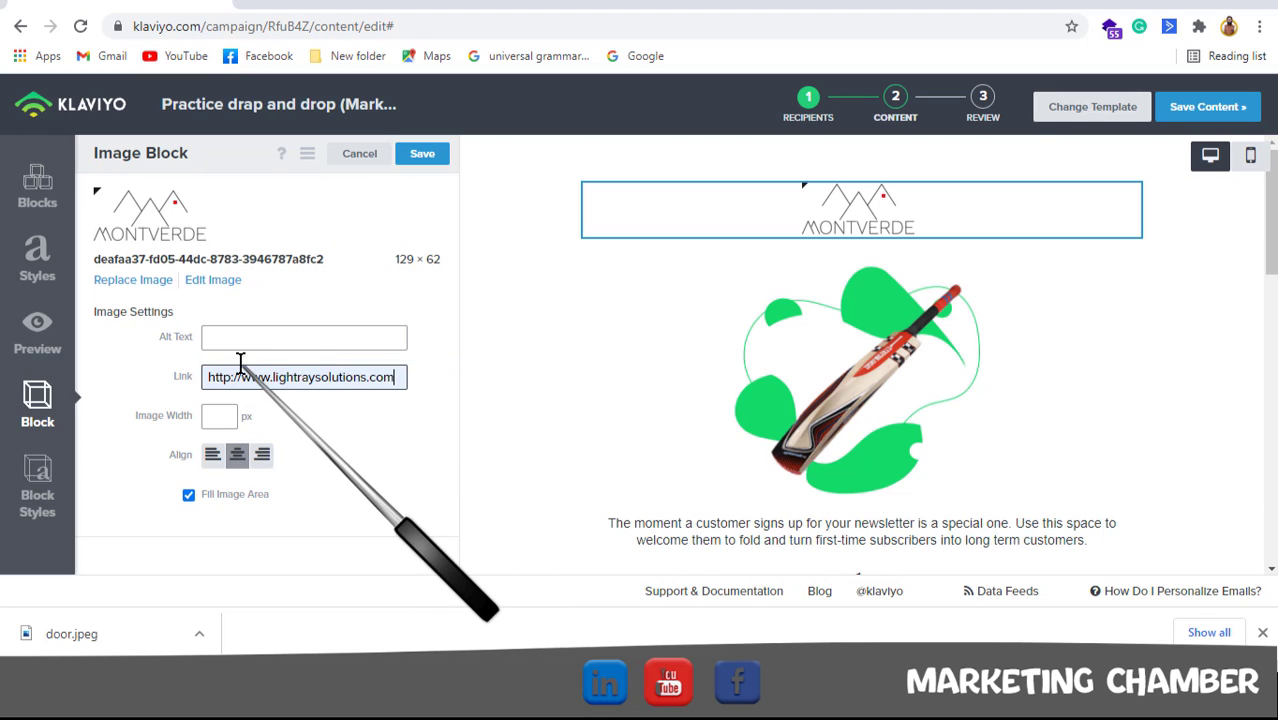
pyautogui.click(428, 160)
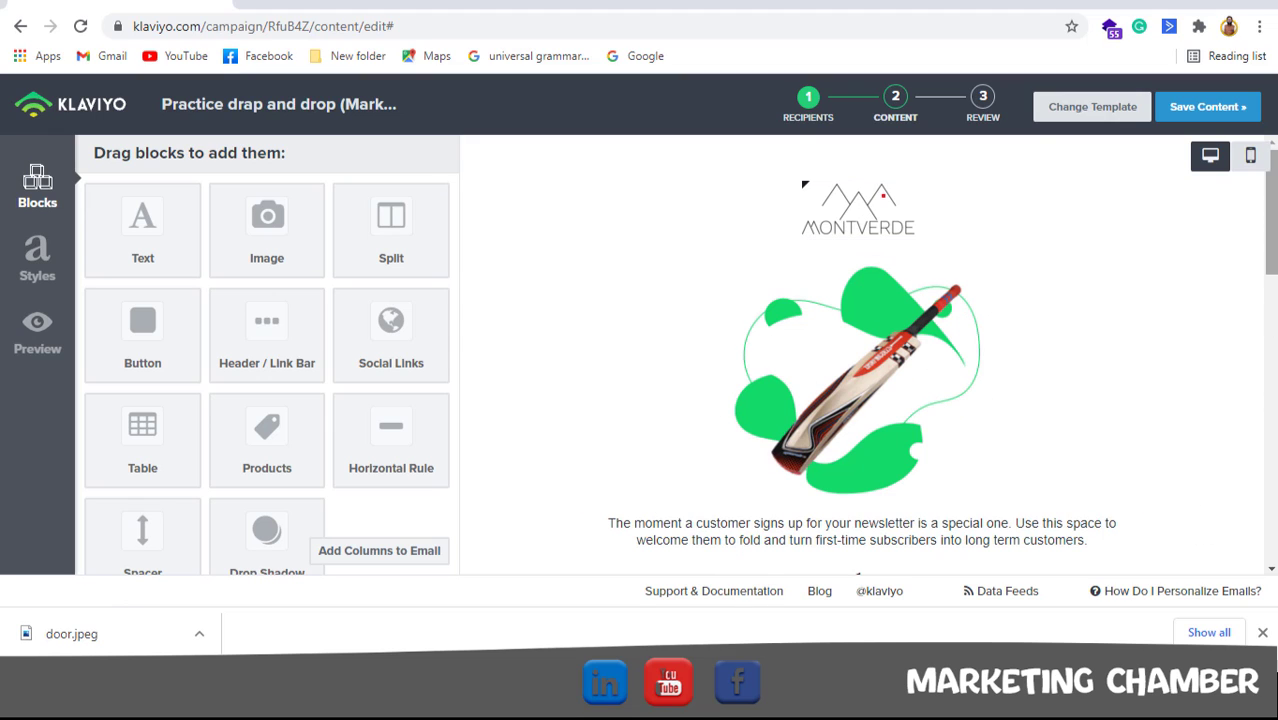
# Delete all the placeholder welcome text in the text block directly below the cricket bat image
pyautogui.scroll(-3, 510, 355)
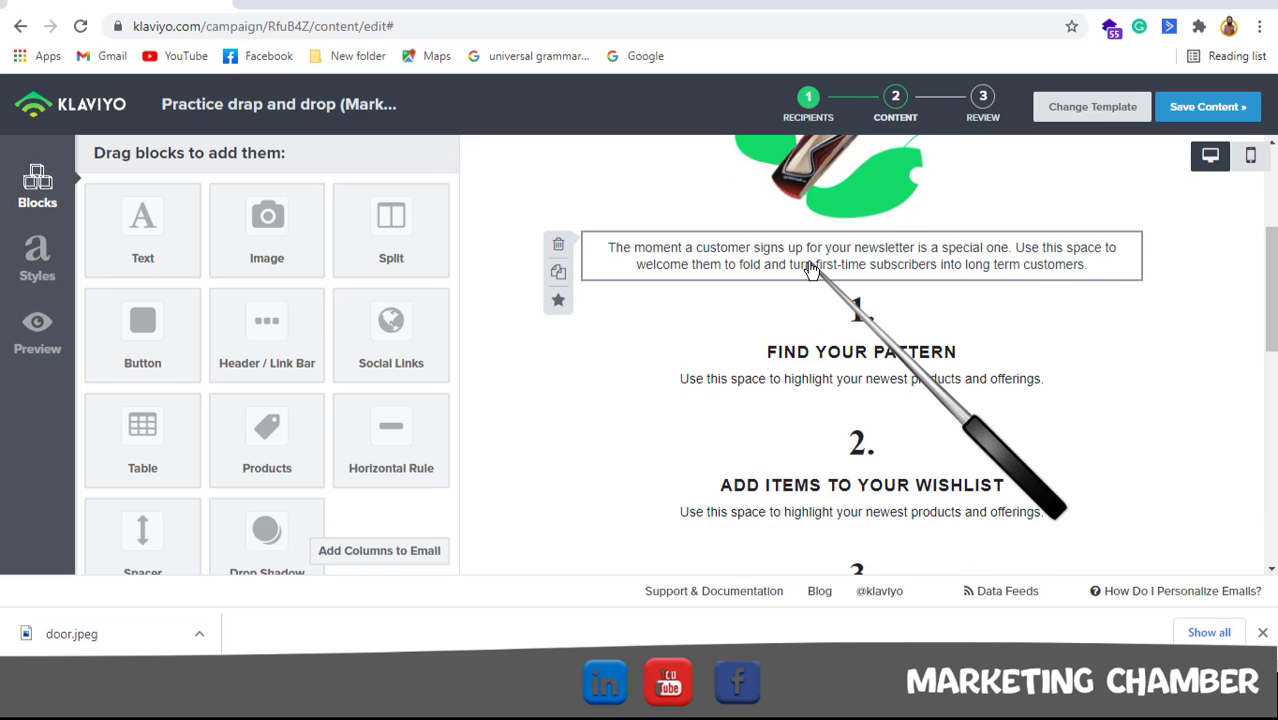
pyautogui.click(812, 270)
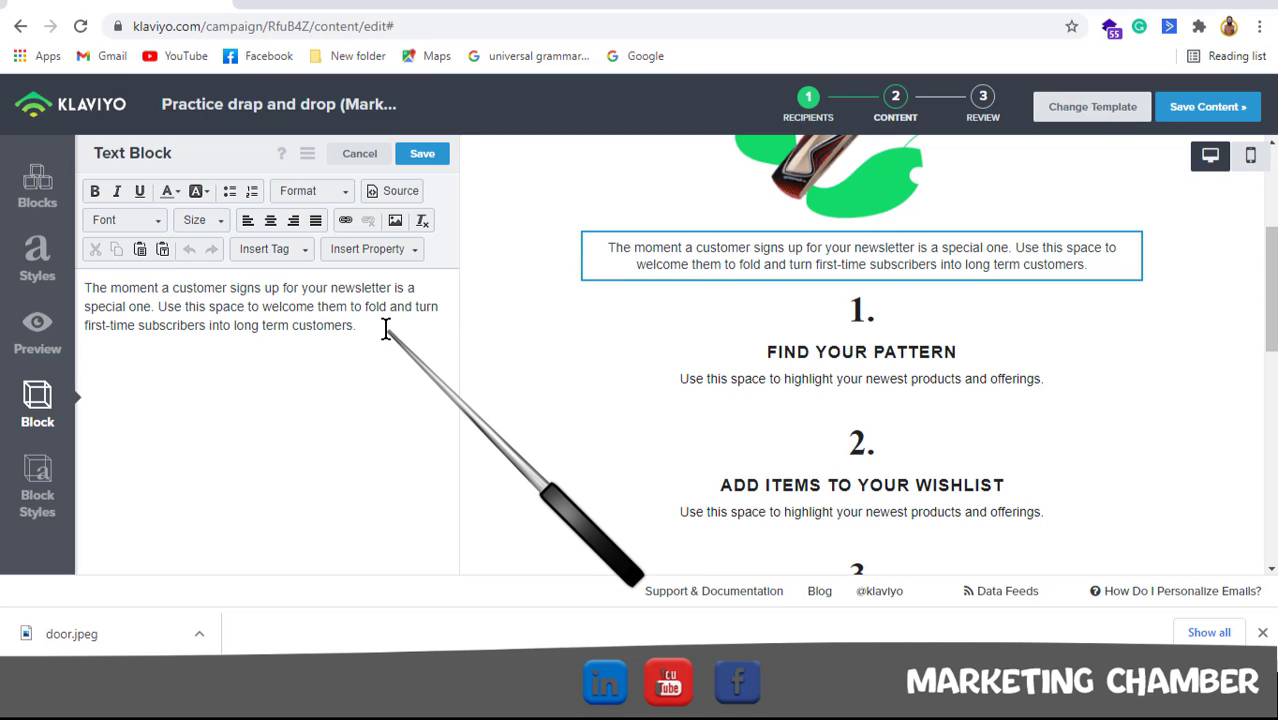
pyautogui.hotkey('ctrl', 'a')
pyautogui.press('BackSpace')
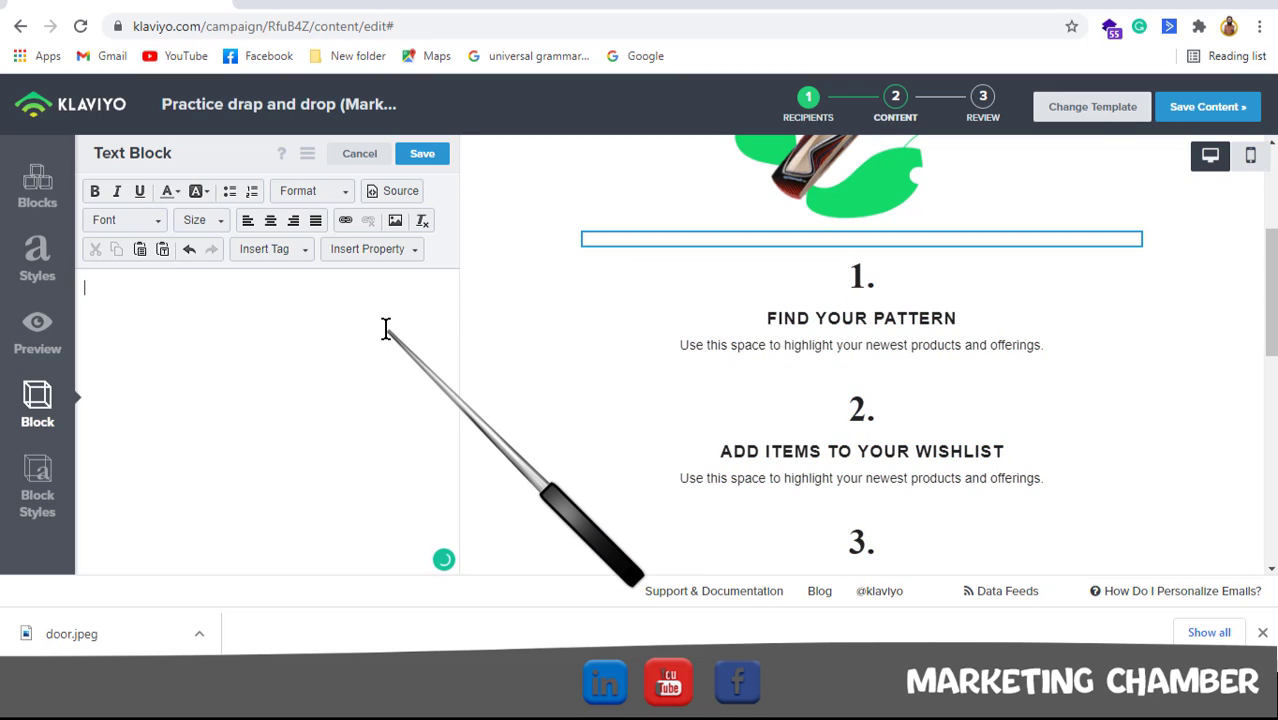
pyautogui.hotkey('ctrl', 'z')
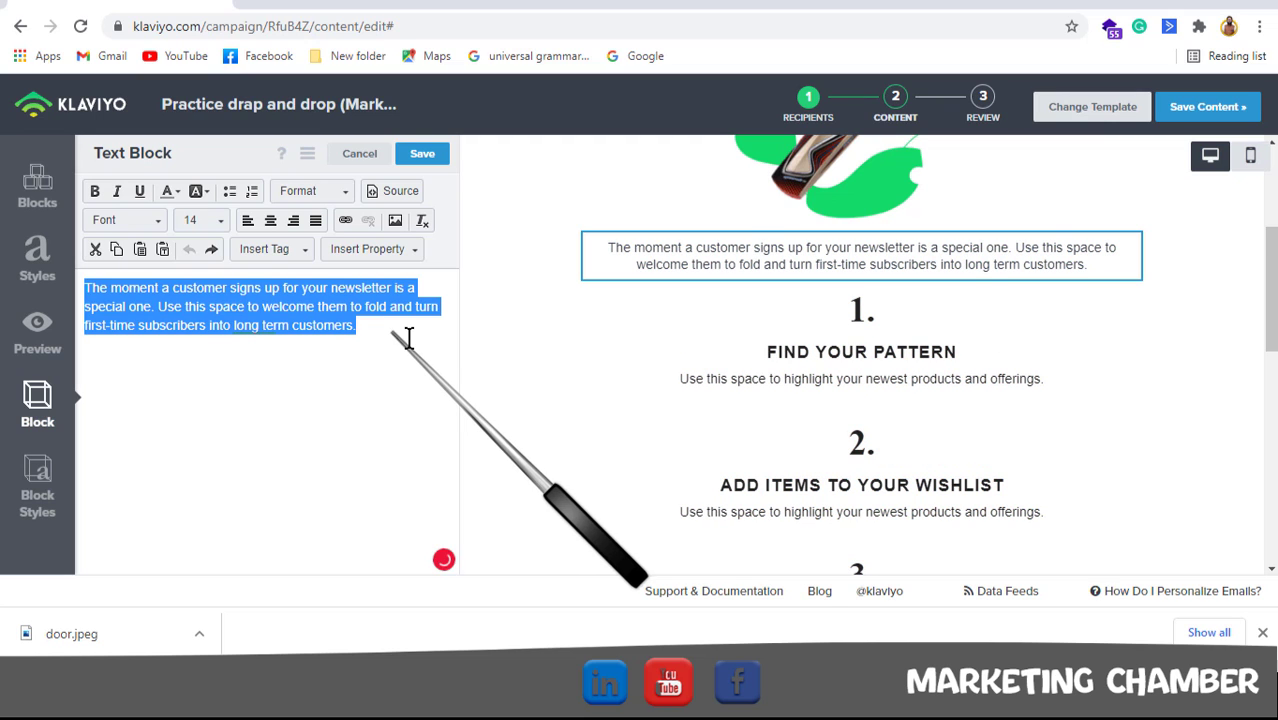
pyautogui.click(410, 338)
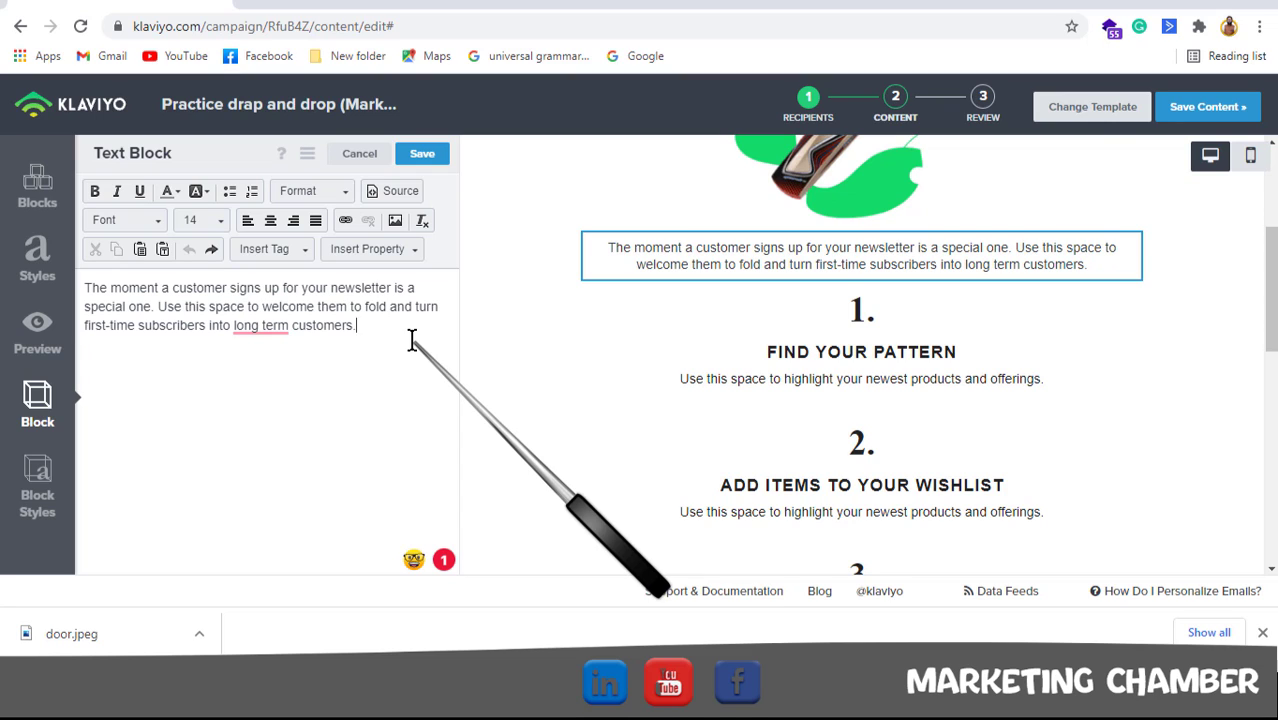
pyautogui.hotkey('ctrl', 'a')
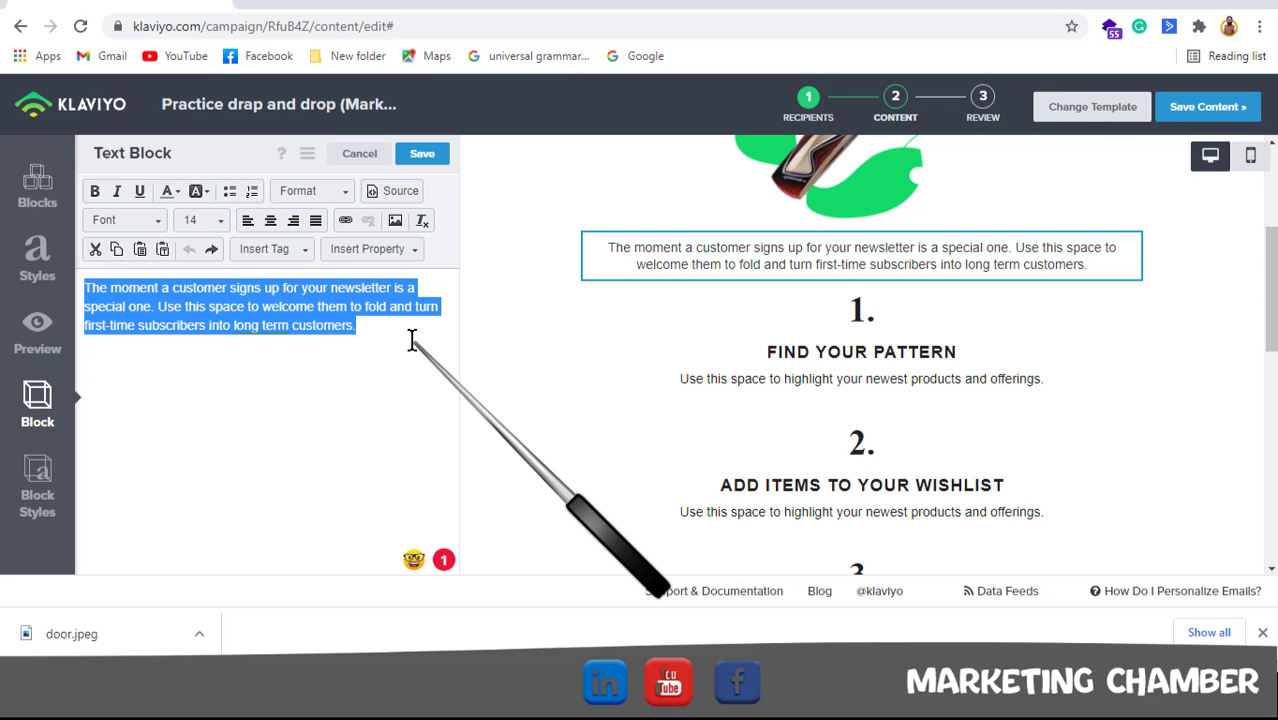
pyautogui.press('BackSpace')
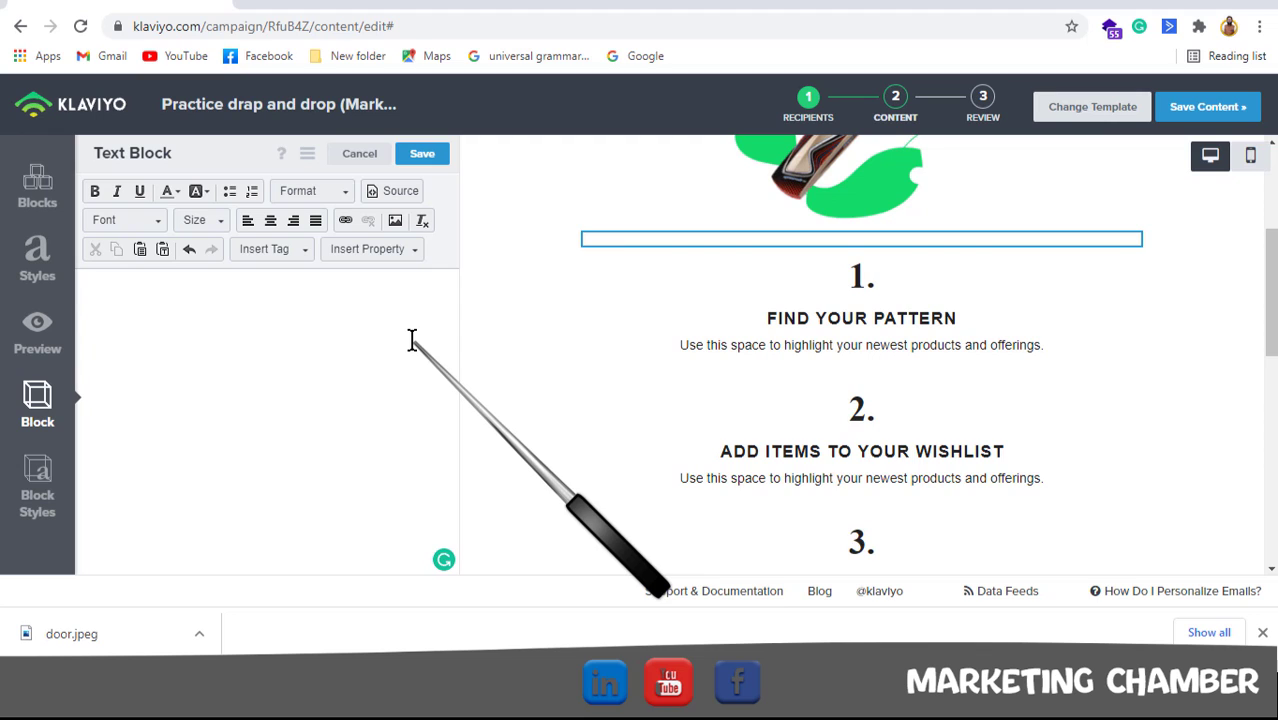
# Write "Hi audience We are here today for discussing the drag and drop option of klaviyo ." in the emptied text block and start a new paragraph
pyautogui.write('ii')
pyautogui.press('BackSpace')
pyautogui.write('hl')
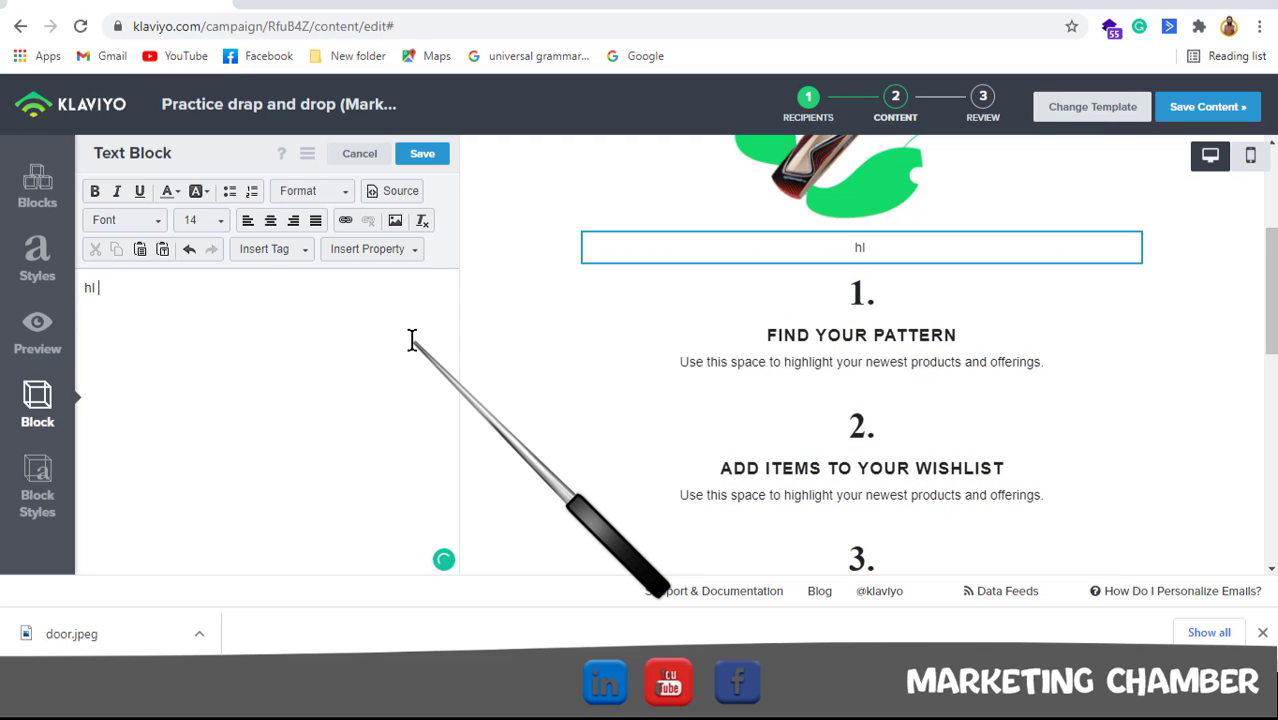
pyautogui.press('BackSpace')
pyautogui.press('BackSpace')
pyautogui.press('BackSpace')
pyautogui.write('hI')
pyautogui.press('BackSpace')
pyautogui.write('Hi audei')
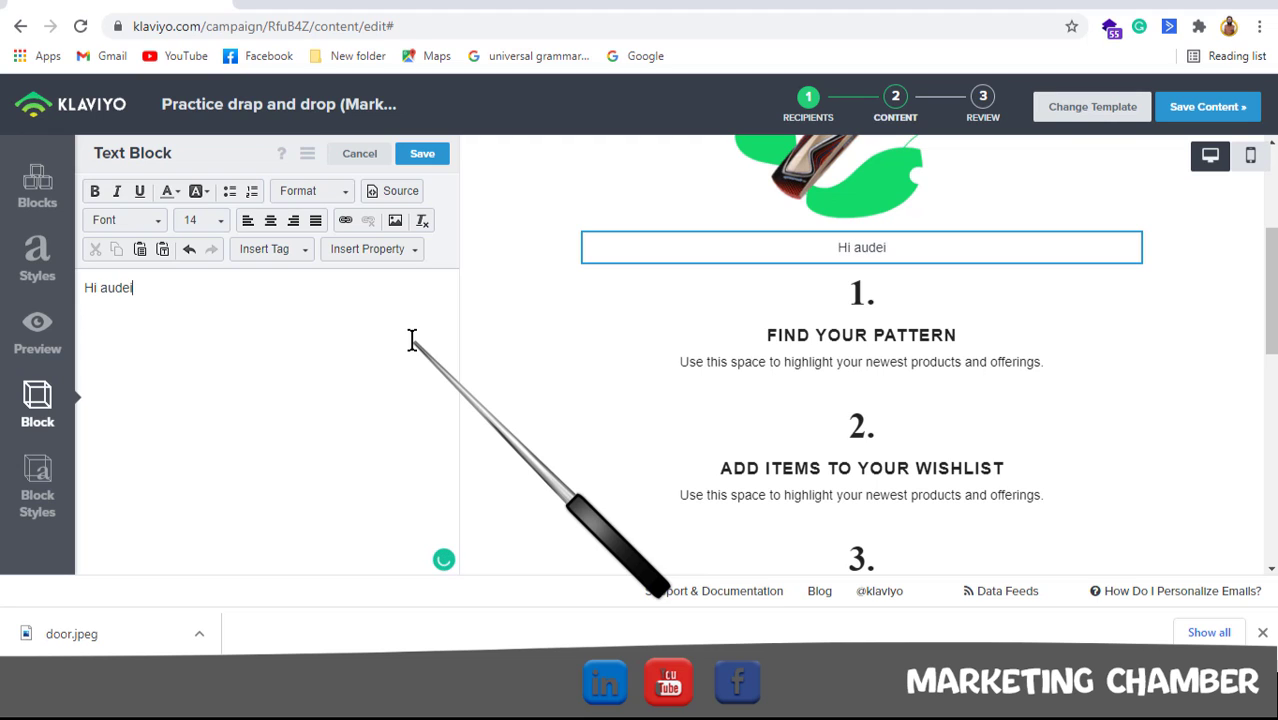
pyautogui.press('BackSpace')
pyautogui.press('BackSpace')
pyautogui.write('iec')
pyautogui.press('BackSpace')
pyautogui.write('nce W')
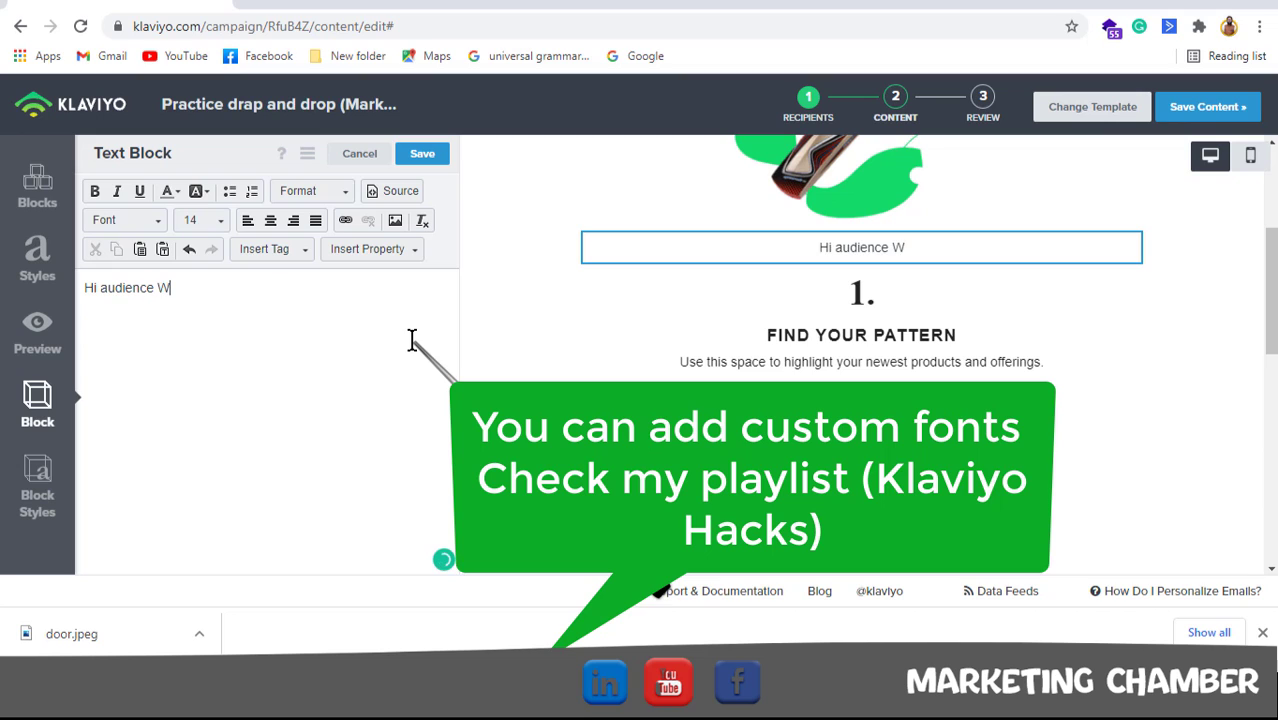
pyautogui.write('e are here ')
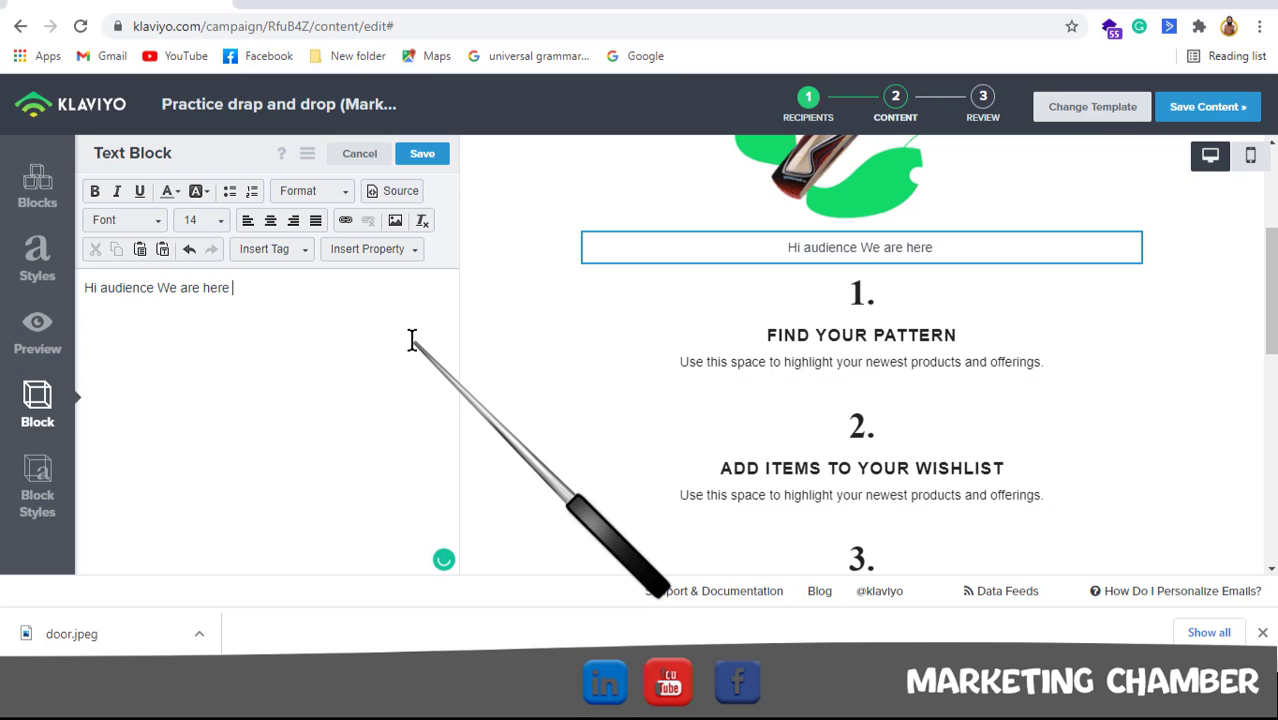
pyautogui.write('today for discus')
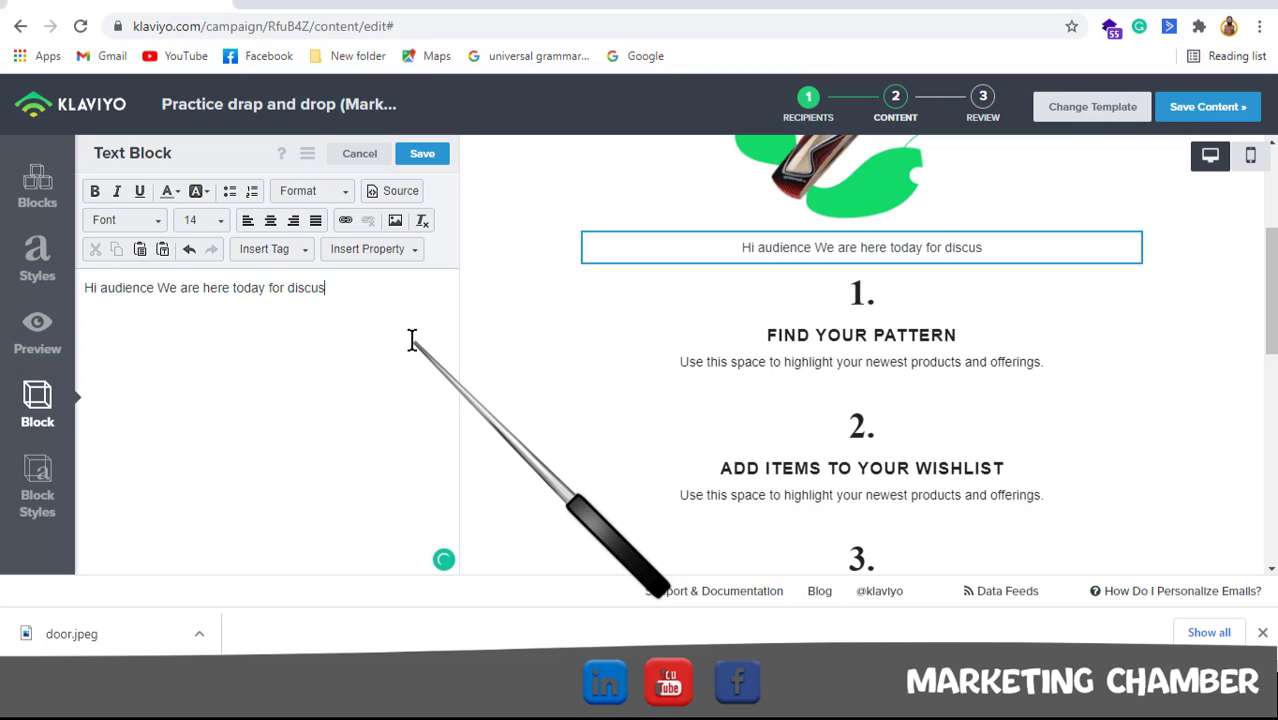
pyautogui.write('sing the d')
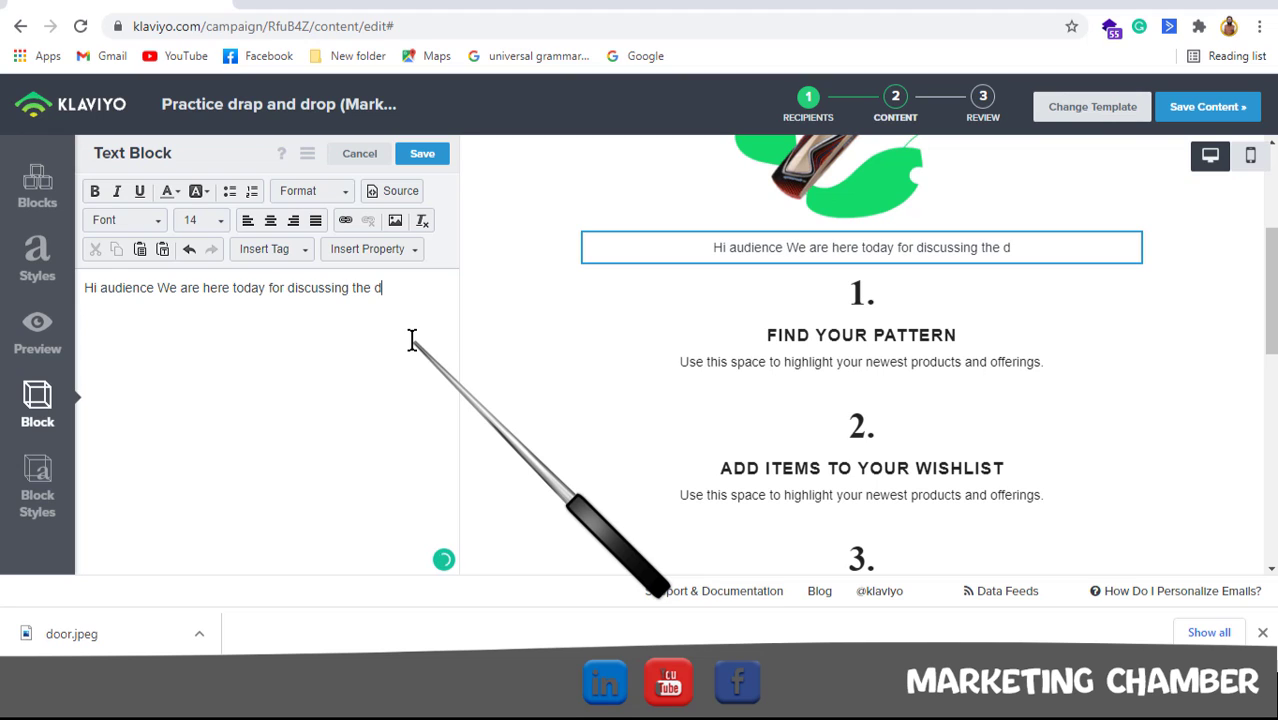
pyautogui.write('rag and dro')
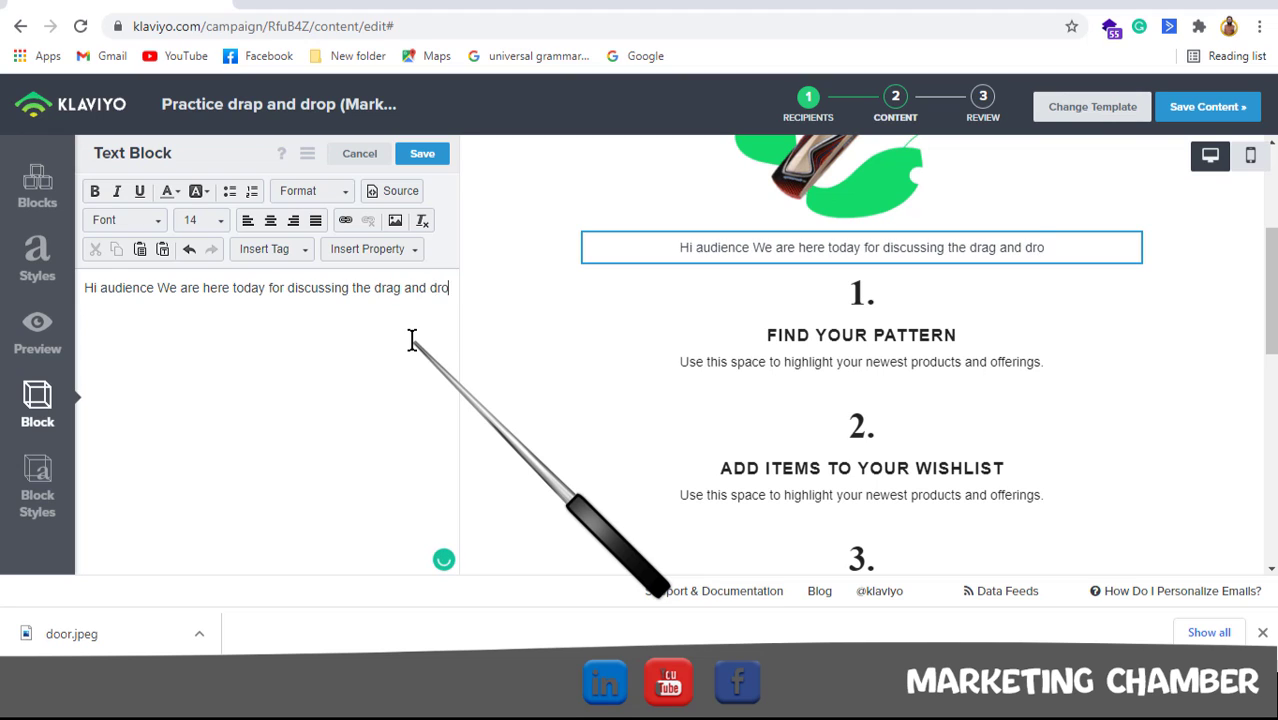
pyautogui.write('p option of kl')
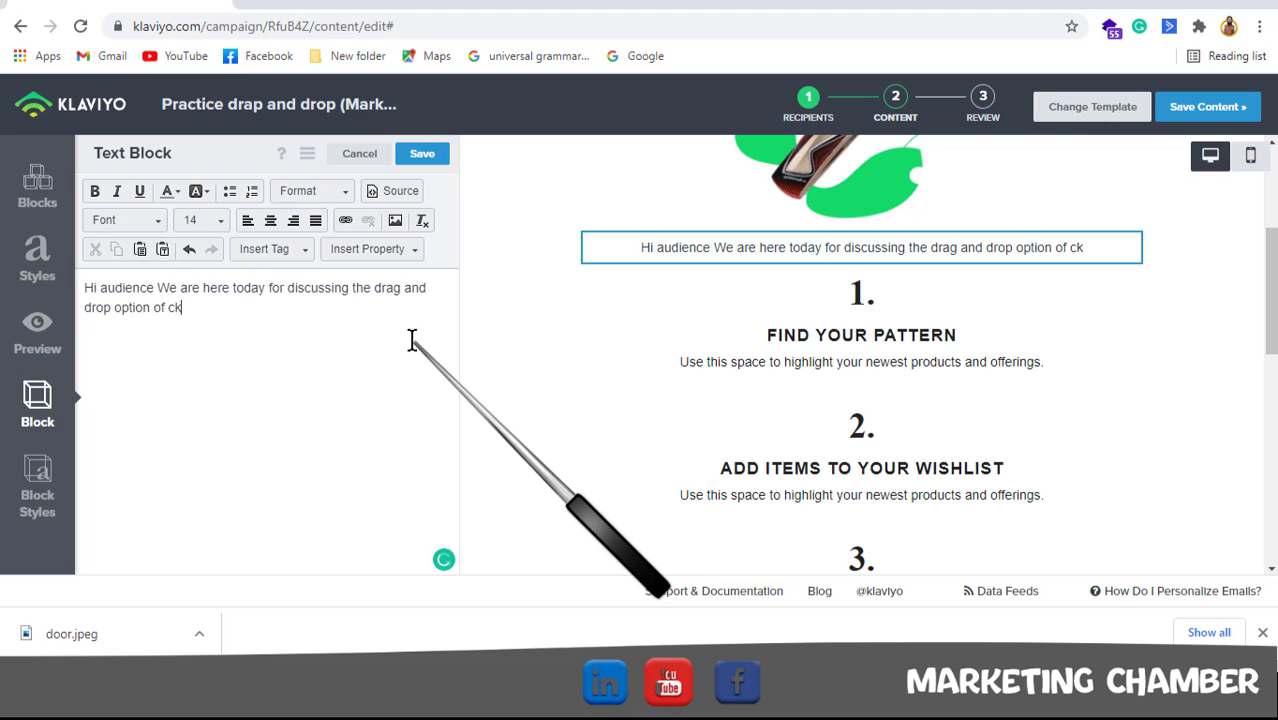
pyautogui.press('BackSpace')
pyautogui.press('BackSpace')
pyautogui.write('klaviyo ')
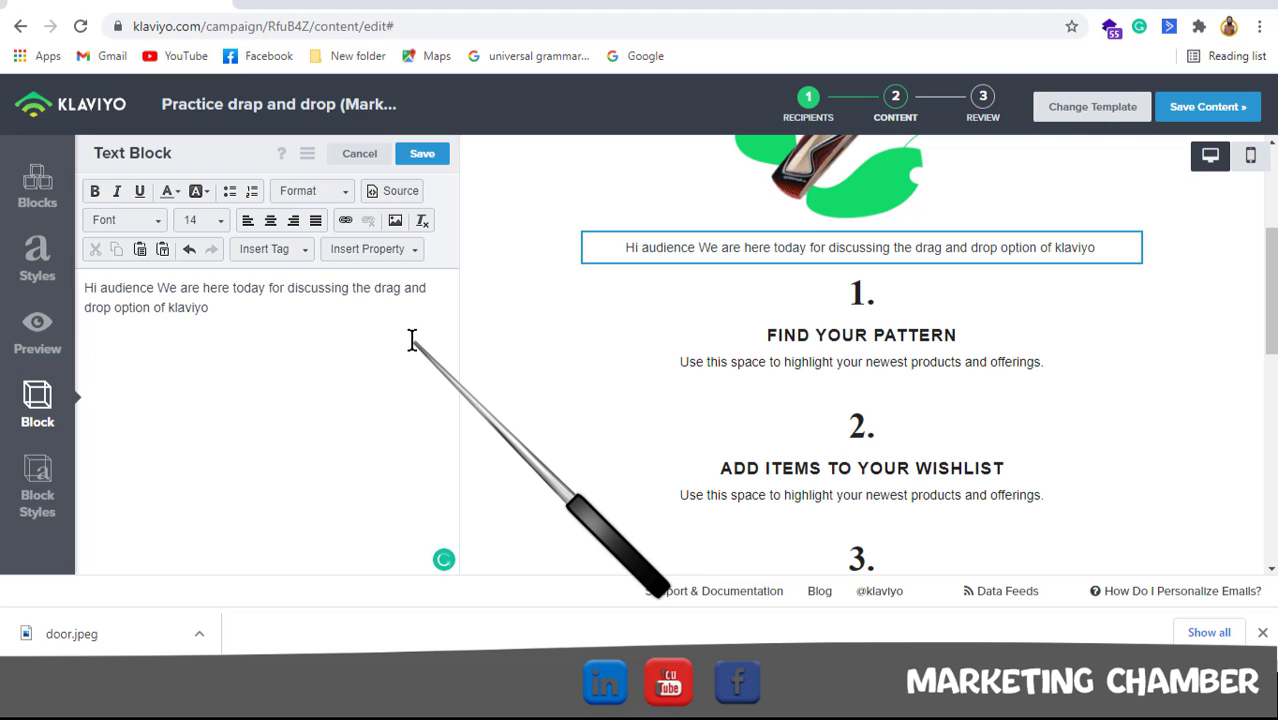
pyautogui.write('.')
pyautogui.press('Return')
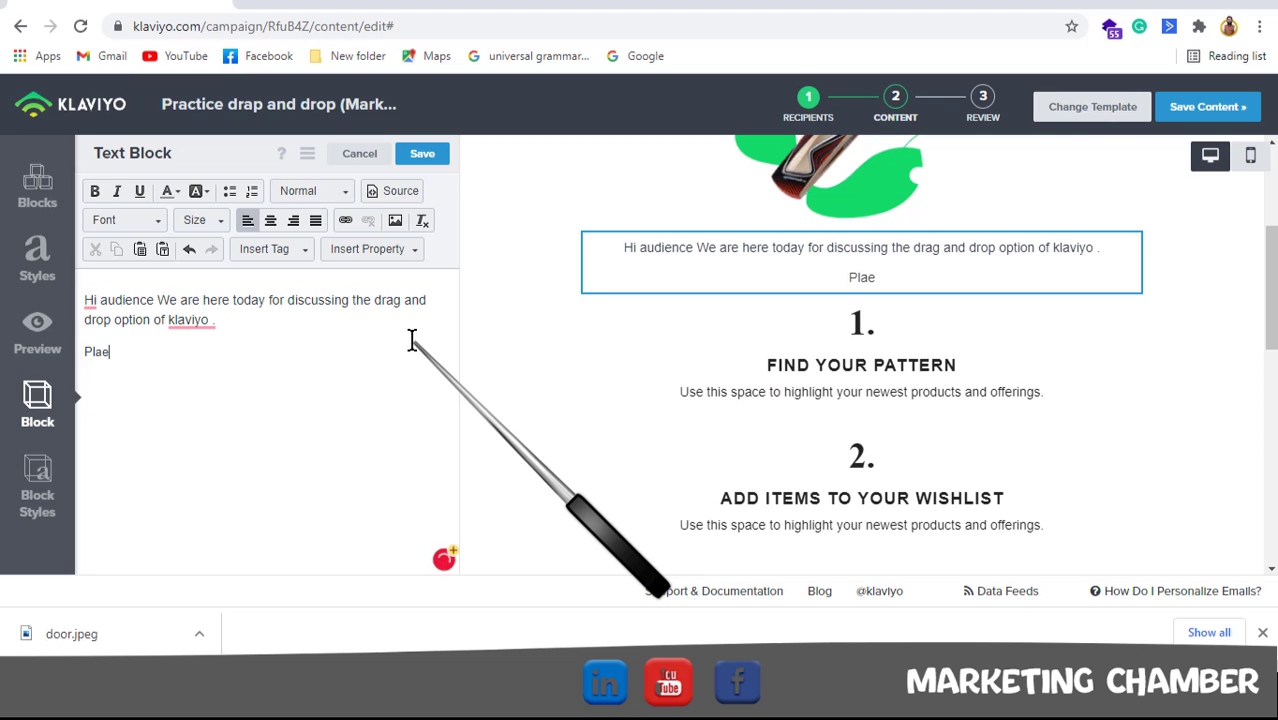
# Add a second paragraph reading "Plaese stay connected" to the text block, followed by an empty line
pyautogui.write('Plaese stay conon')
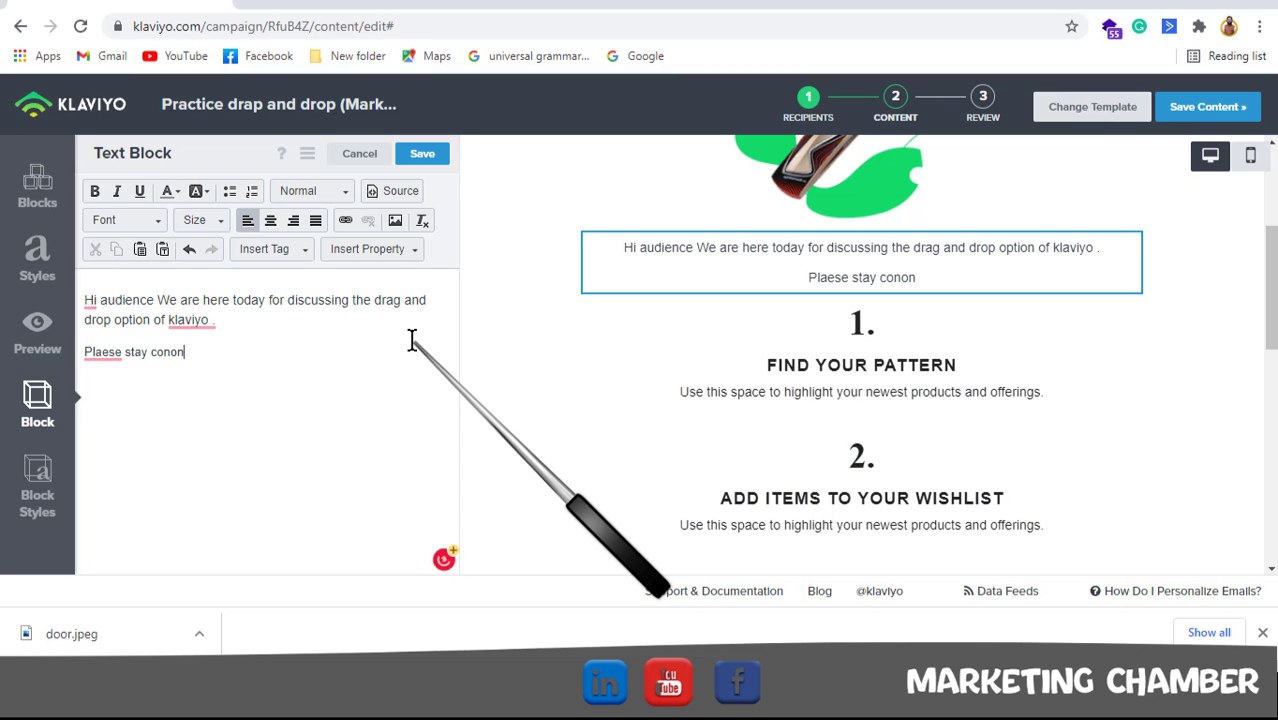
pyautogui.press('BackSpace')
pyautogui.press('BackSpace')
pyautogui.write('nected')
pyautogui.press('Return')
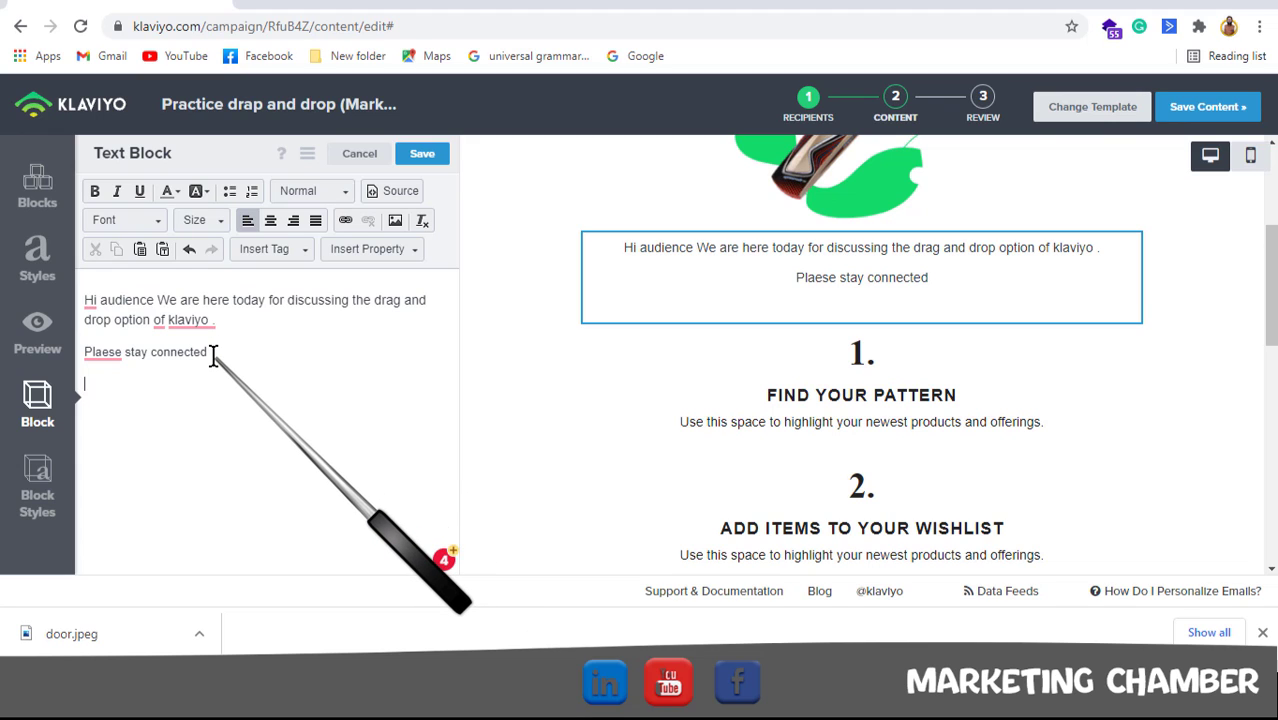
# Format the "Plaese stay connected" line as bold, italic and underlined
pyautogui.moveTo(212, 355); pyautogui.dragTo(85, 348)
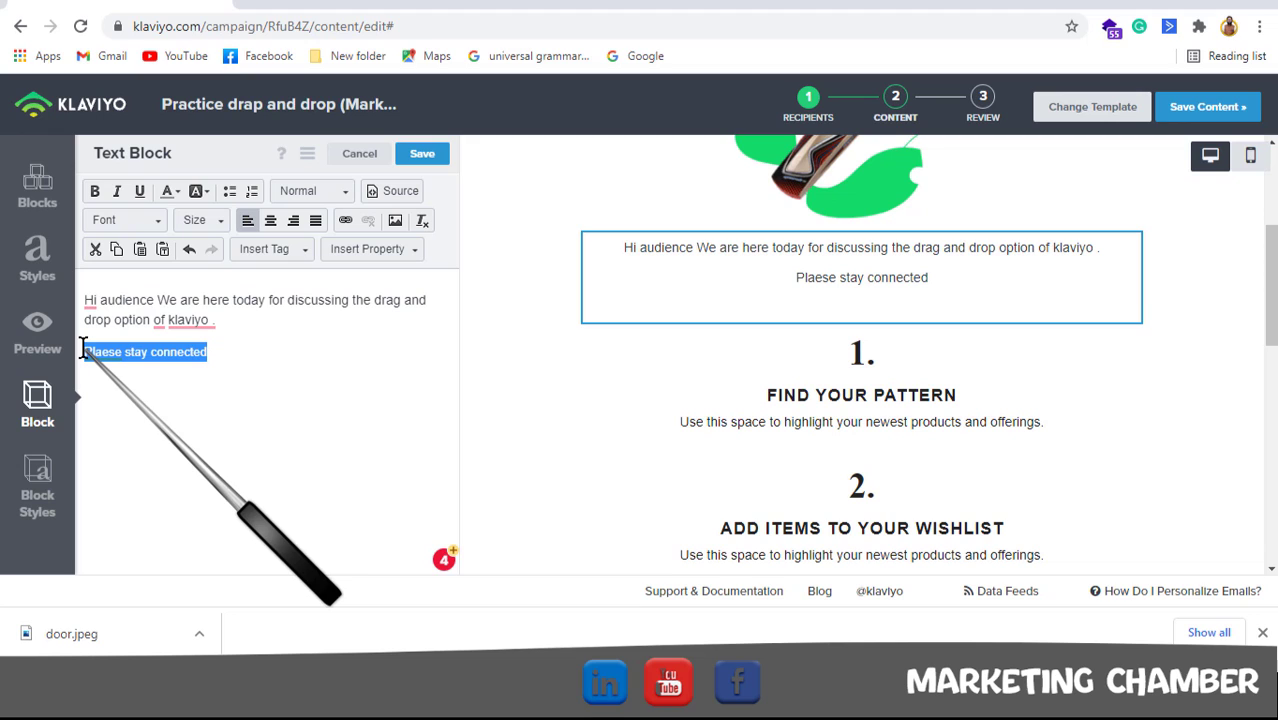
pyautogui.click(96, 194)
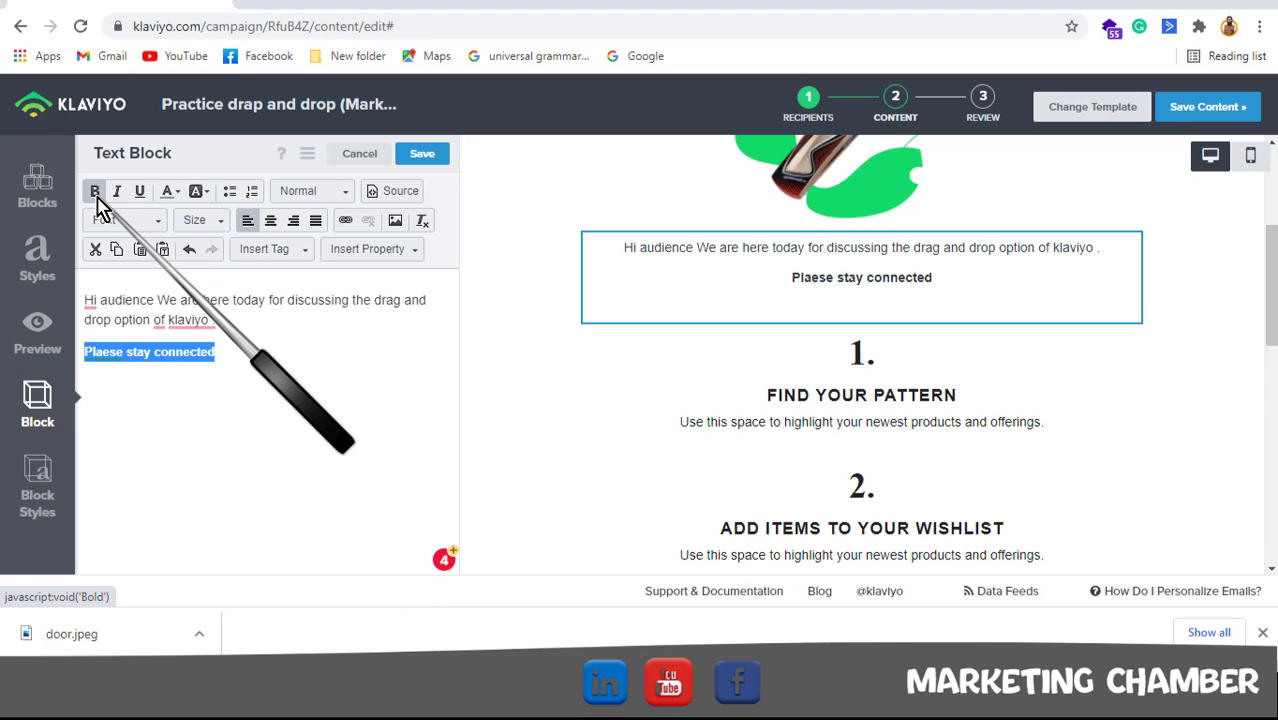
pyautogui.click(118, 194)
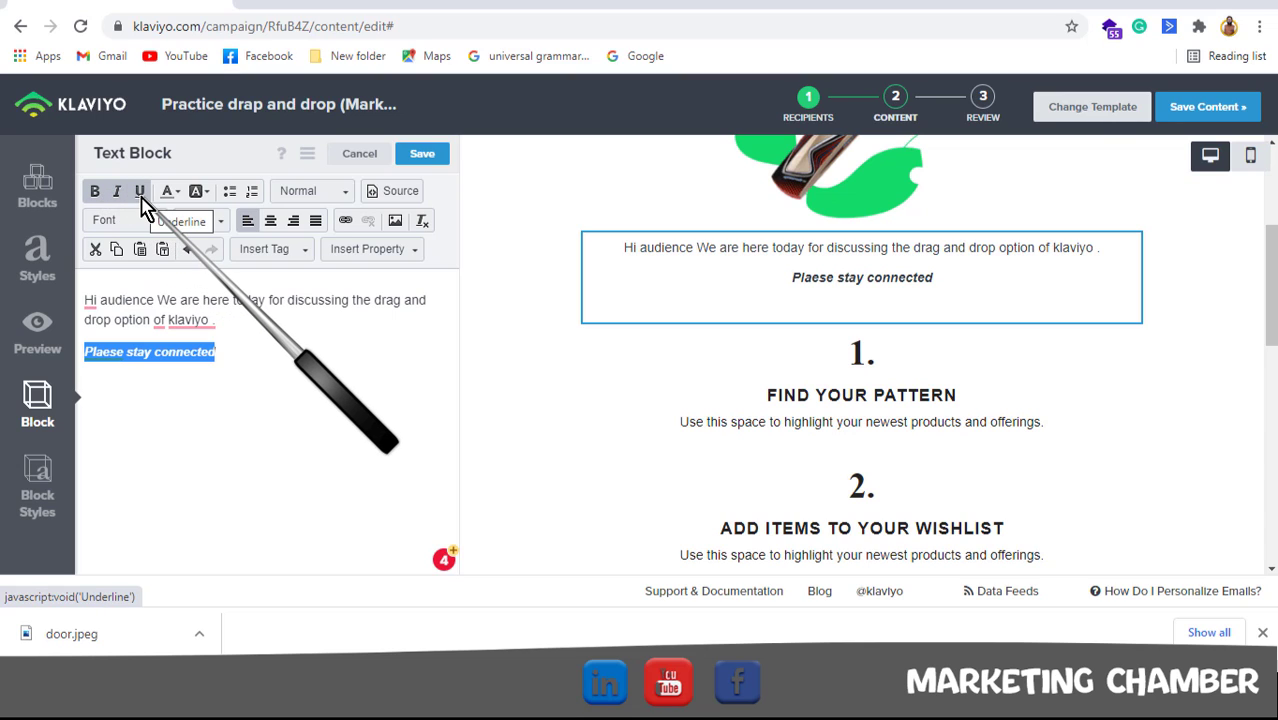
pyautogui.click(141, 197)
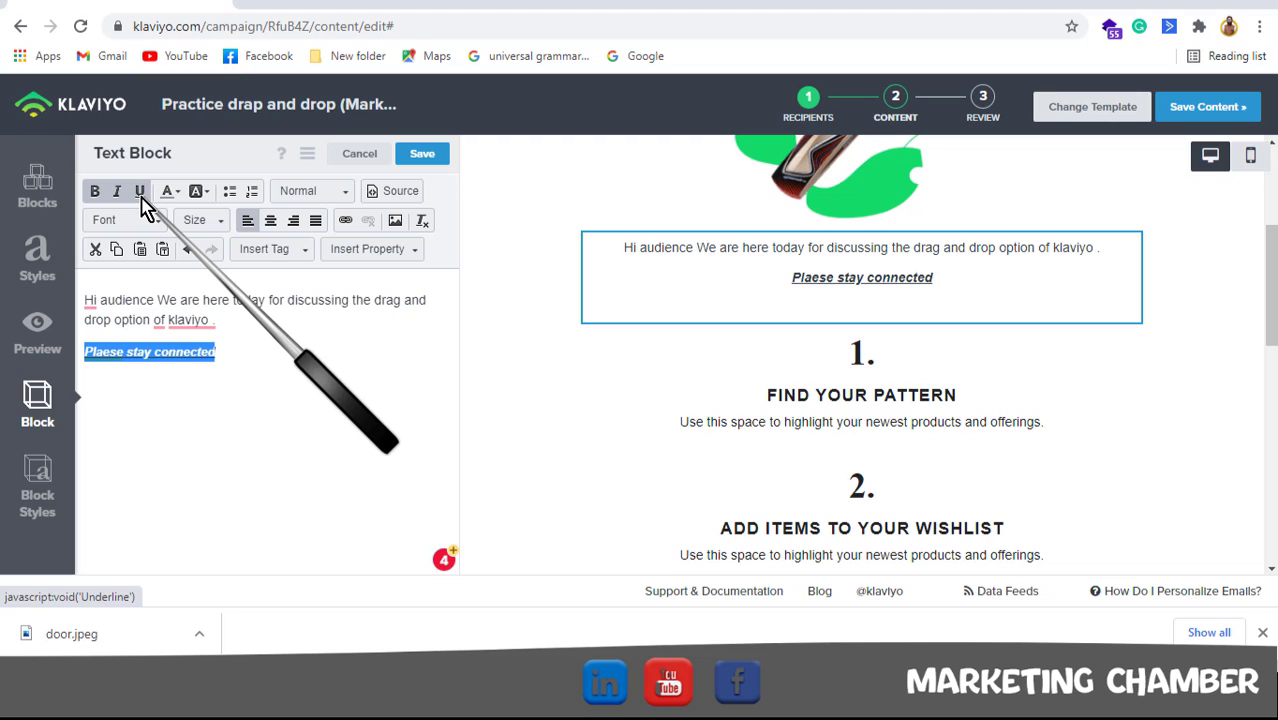
# Give the "Plaese stay connected" line a lime background colour and a light purple text colour
pyautogui.click(197, 191)
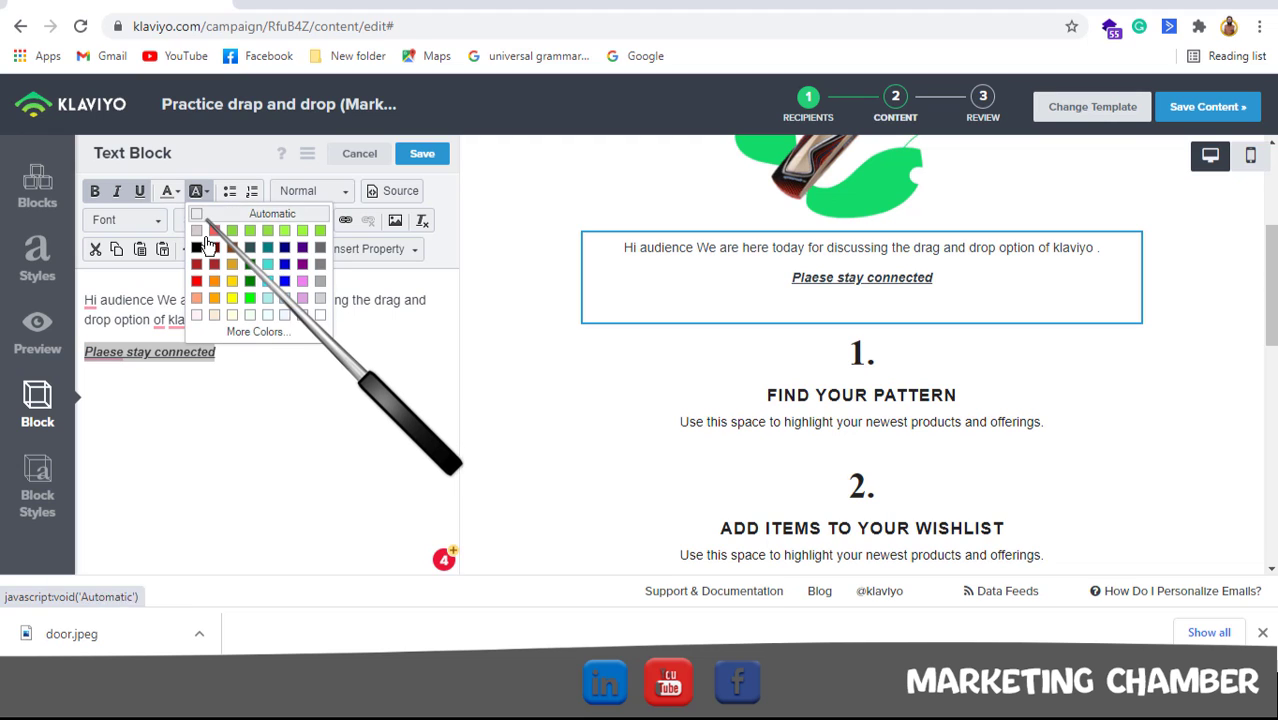
pyautogui.click(250, 298)
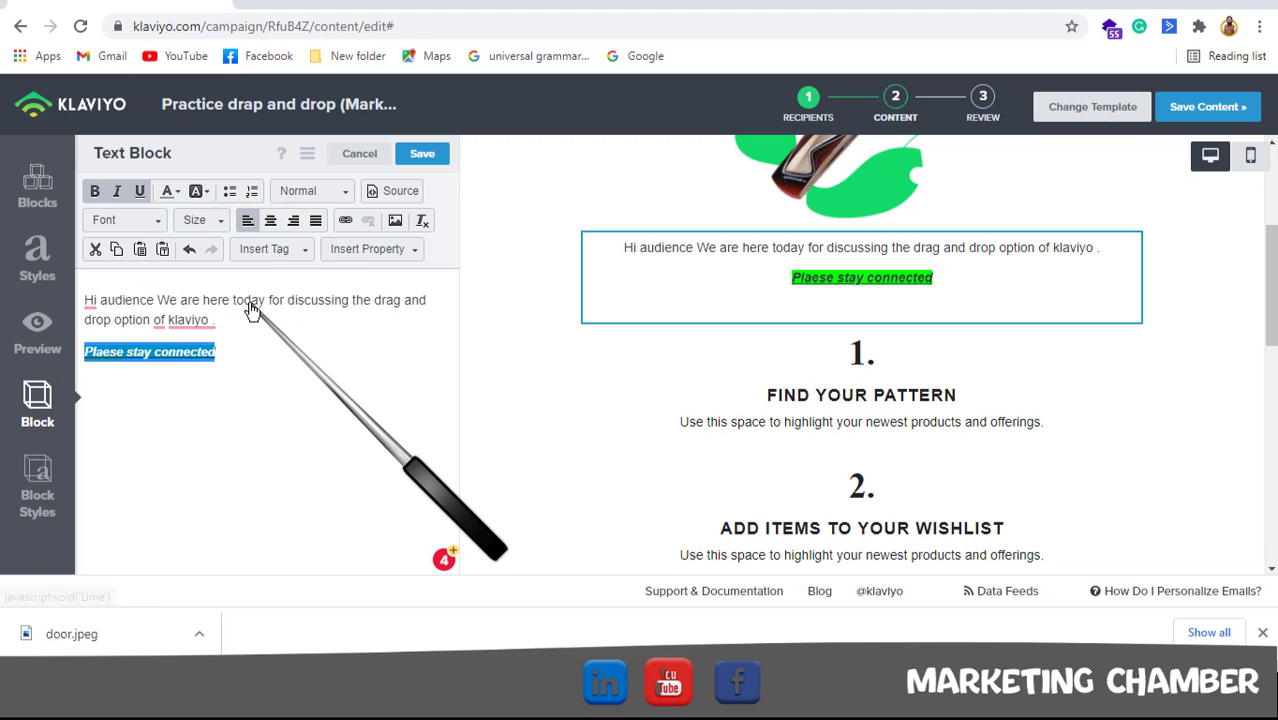
pyautogui.click(175, 193)
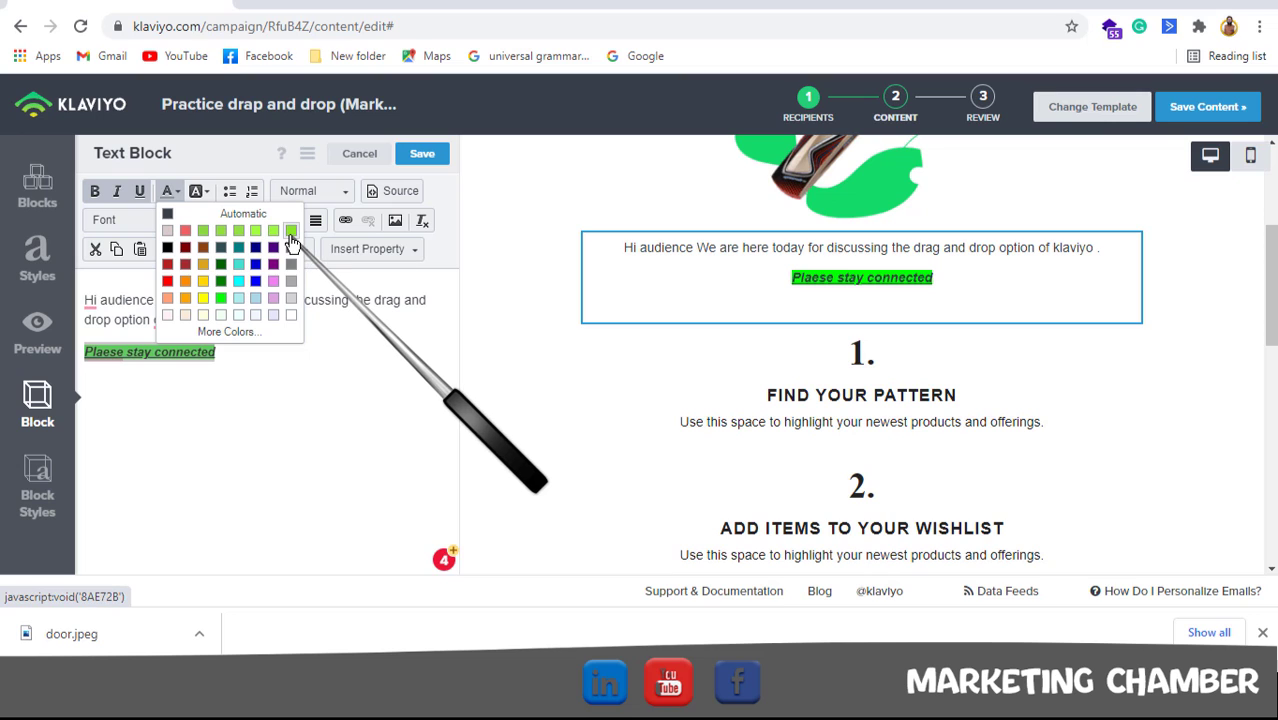
pyautogui.click(274, 296)
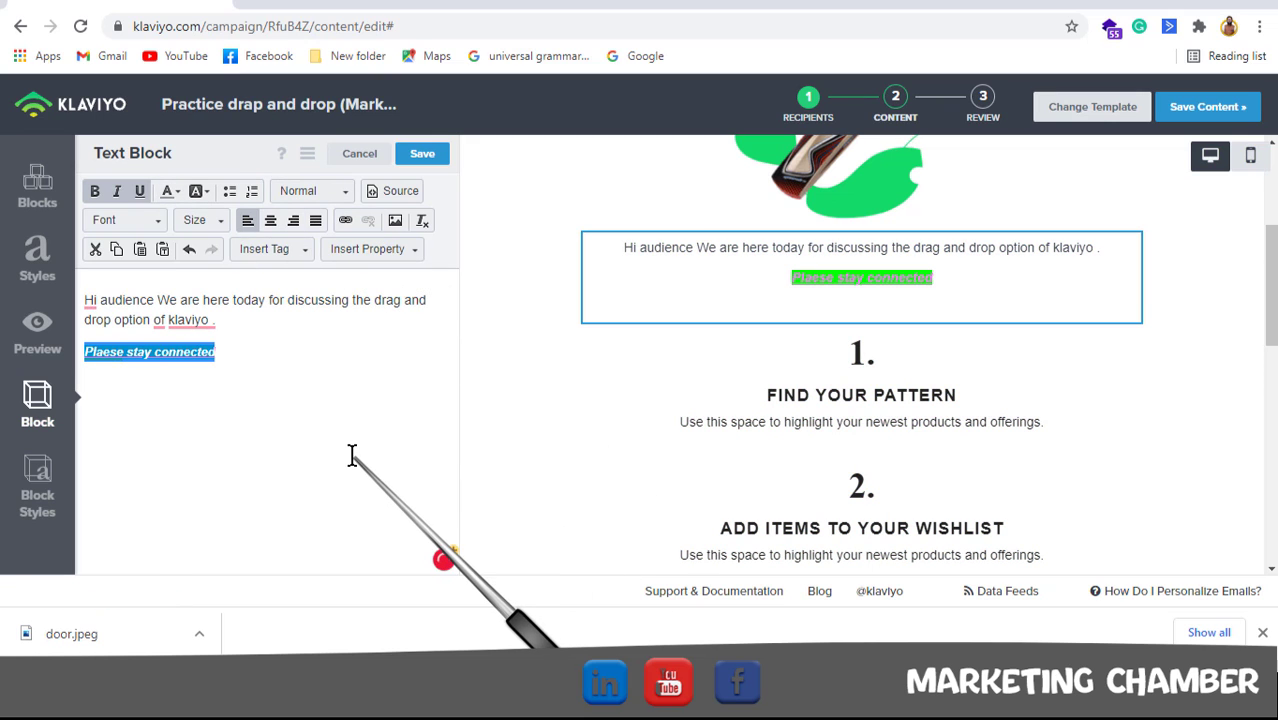
# Examine the fonts, font sizes and insertable tag types available for the text block
pyautogui.click(117, 222)
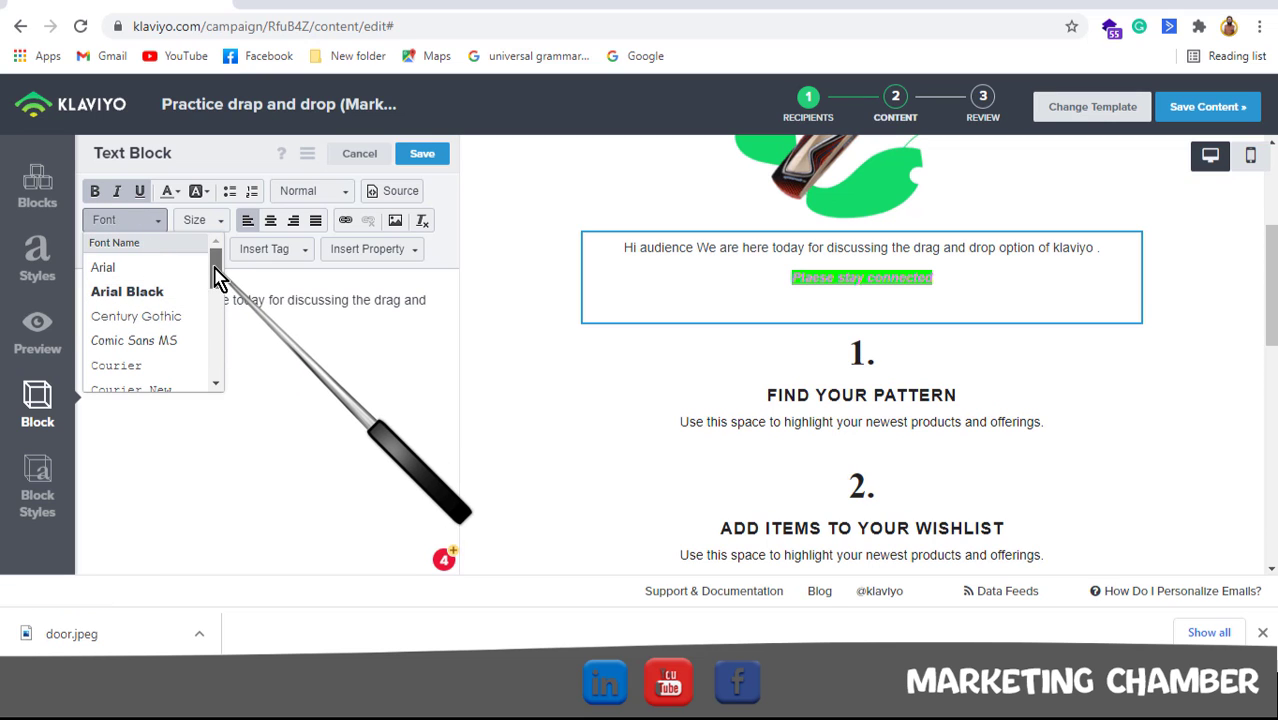
pyautogui.moveTo(218, 278)
pyautogui.mouseDown()
pyautogui.moveTo(208, 383)
pyautogui.moveTo(222, 263)
pyautogui.mouseUp()
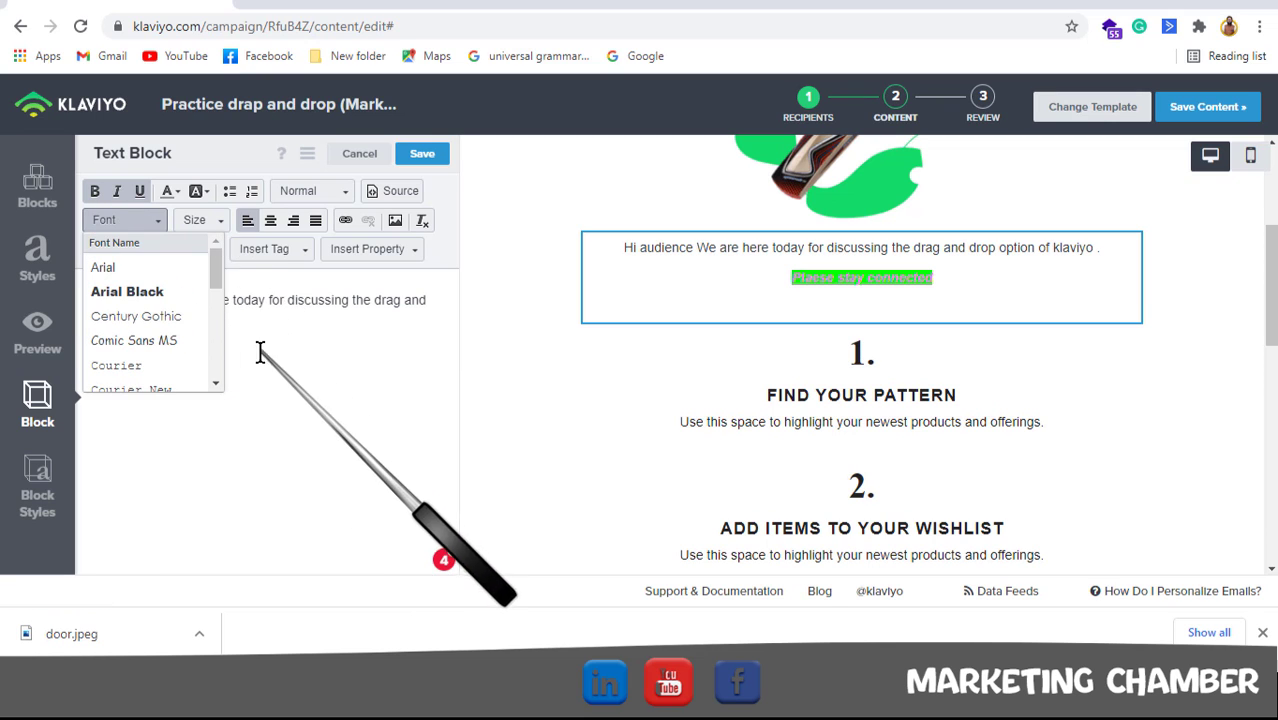
pyautogui.click(218, 226)
pyautogui.click(218, 226)
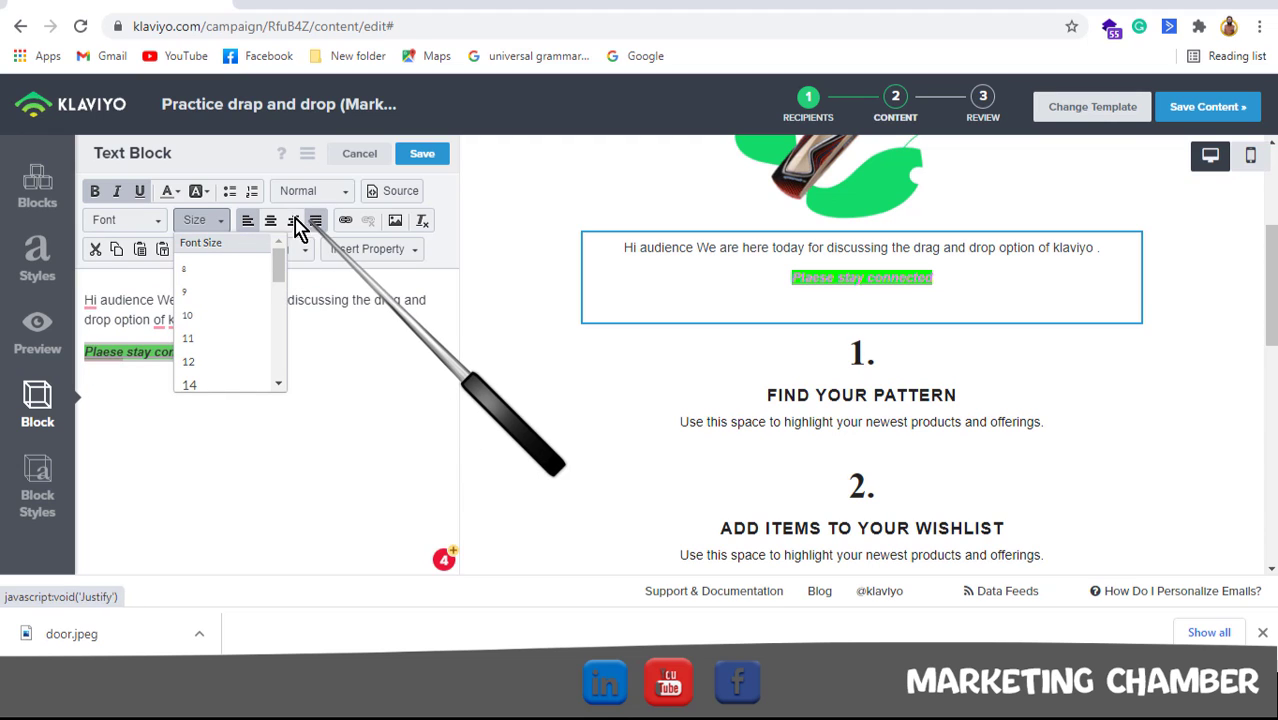
pyautogui.click(347, 283)
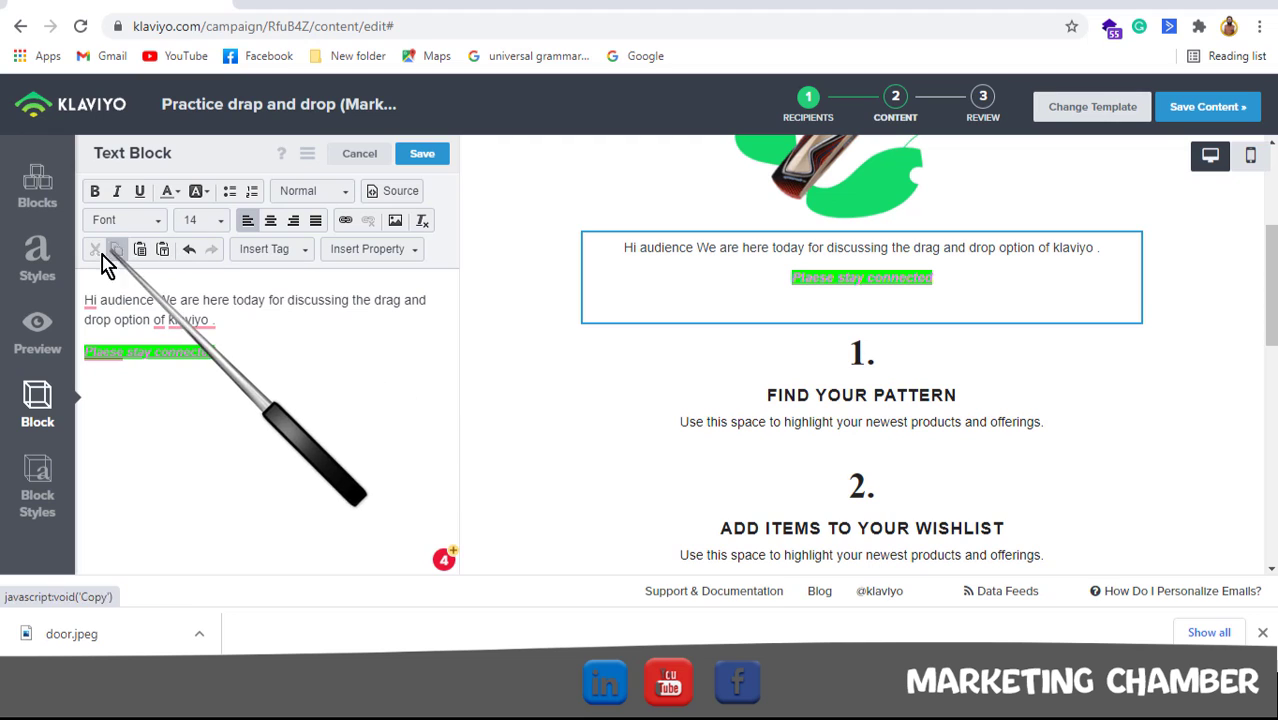
pyautogui.click(285, 250)
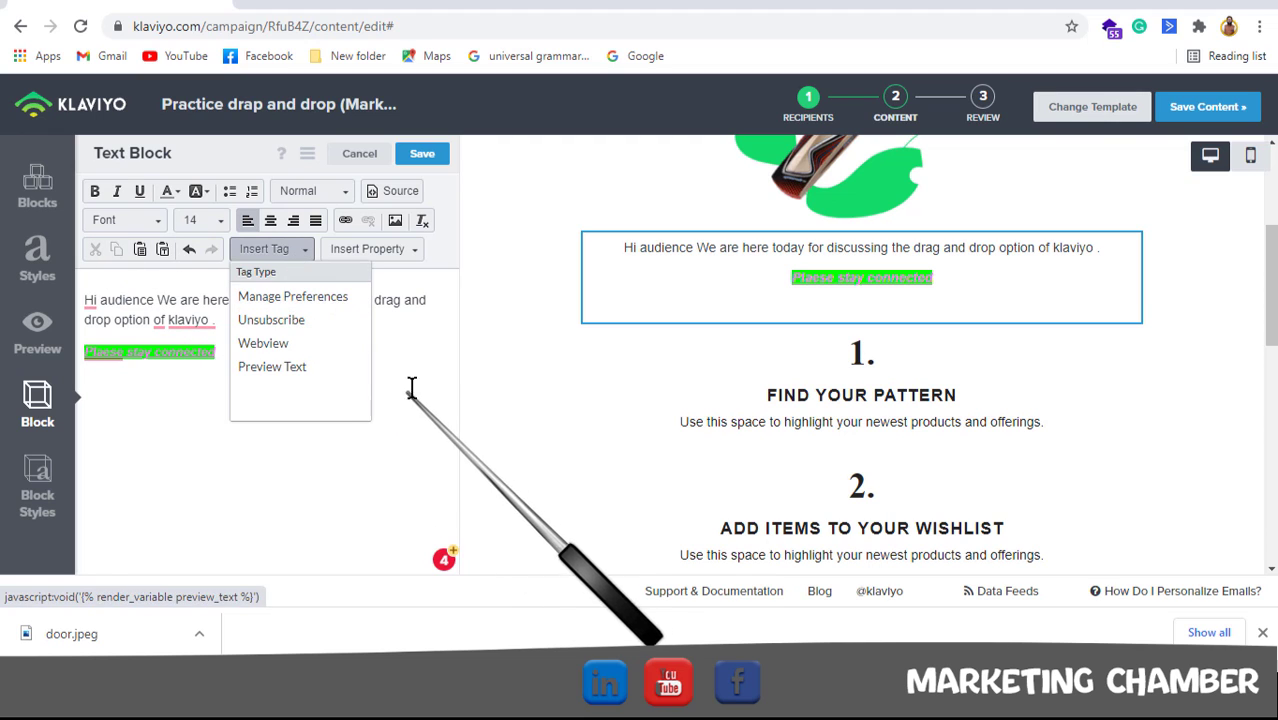
pyautogui.click(453, 377)
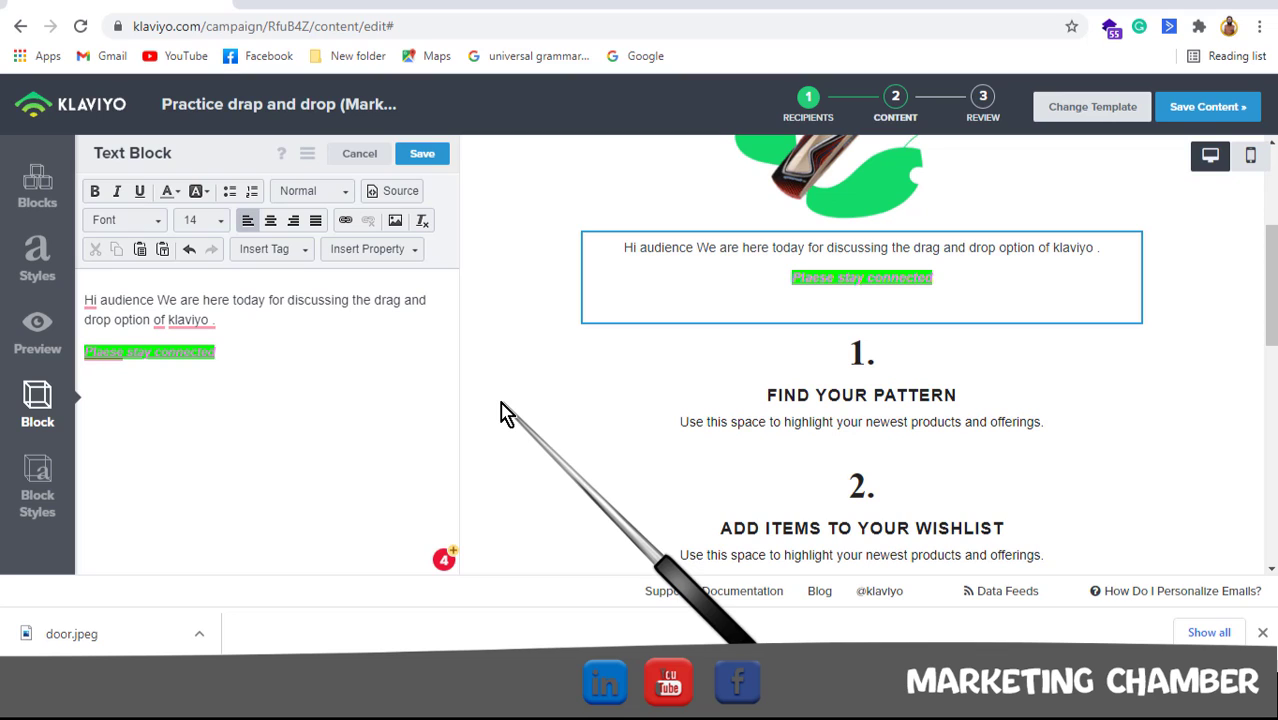
pyautogui.click(333, 363)
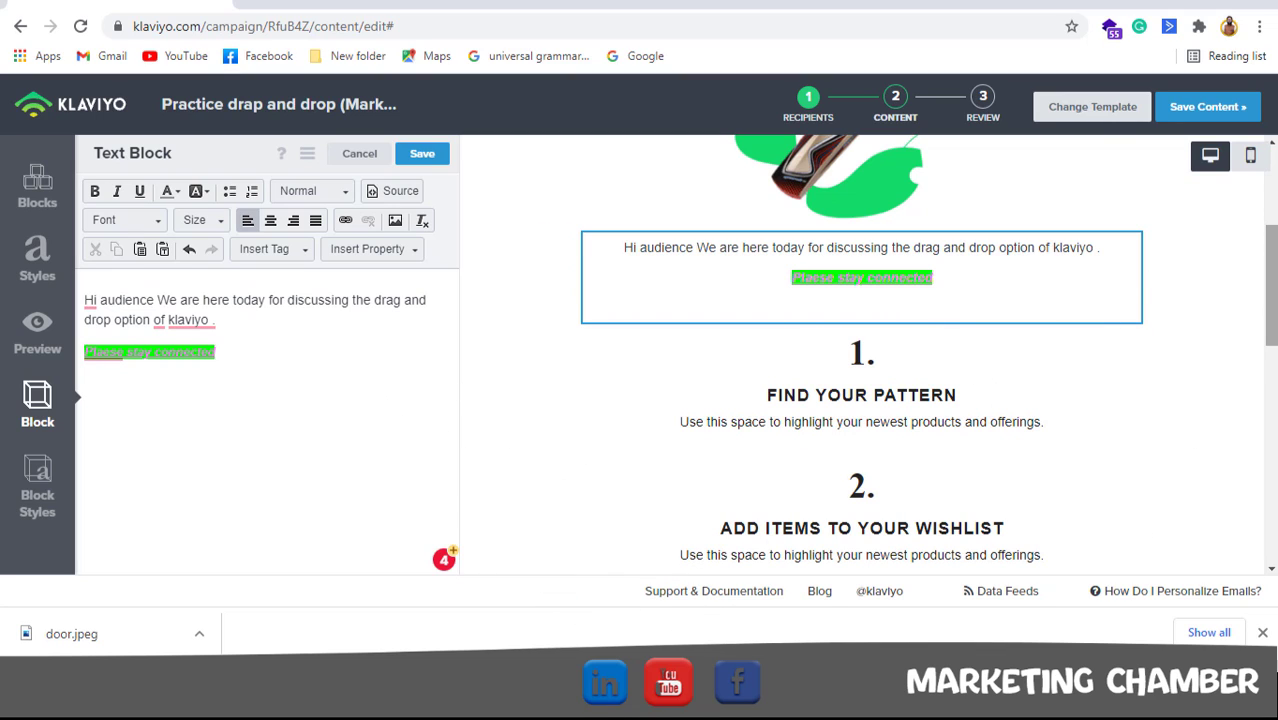
# Delete the "Find Your Pattern" block from the email
pyautogui.moveTo(1271, 290); pyautogui.dragTo(1271, 326)
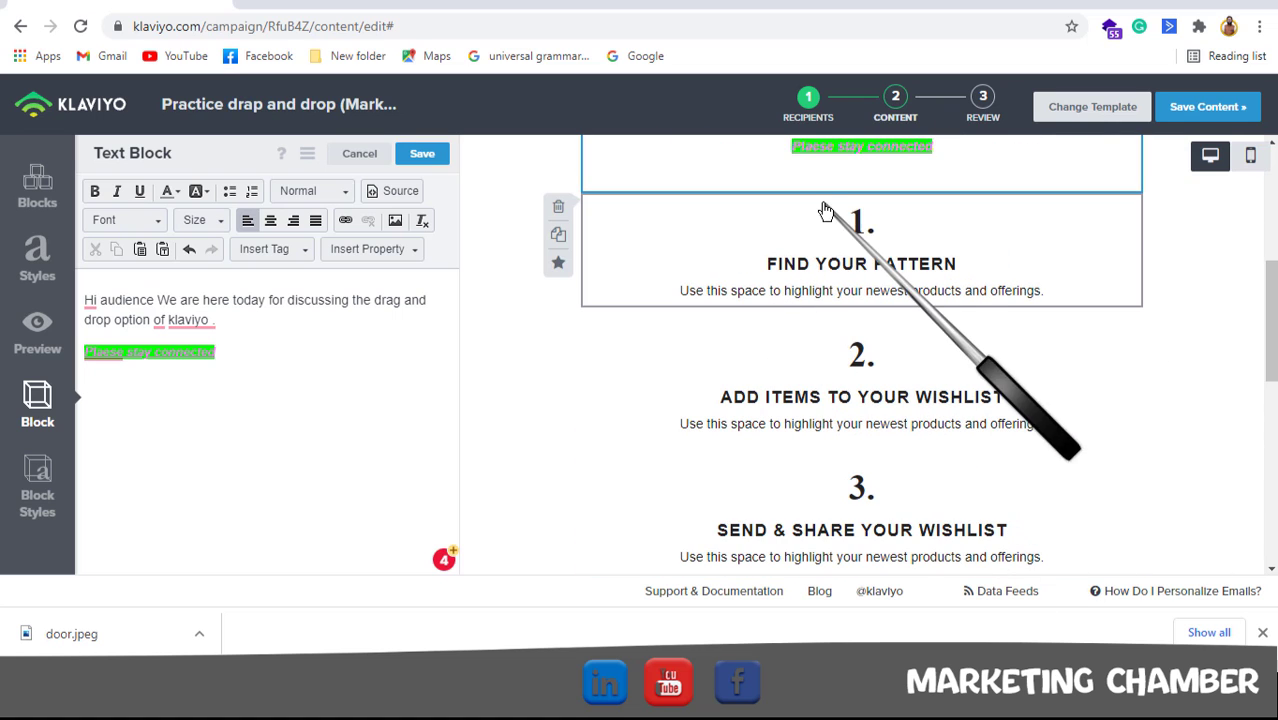
pyautogui.click(558, 206)
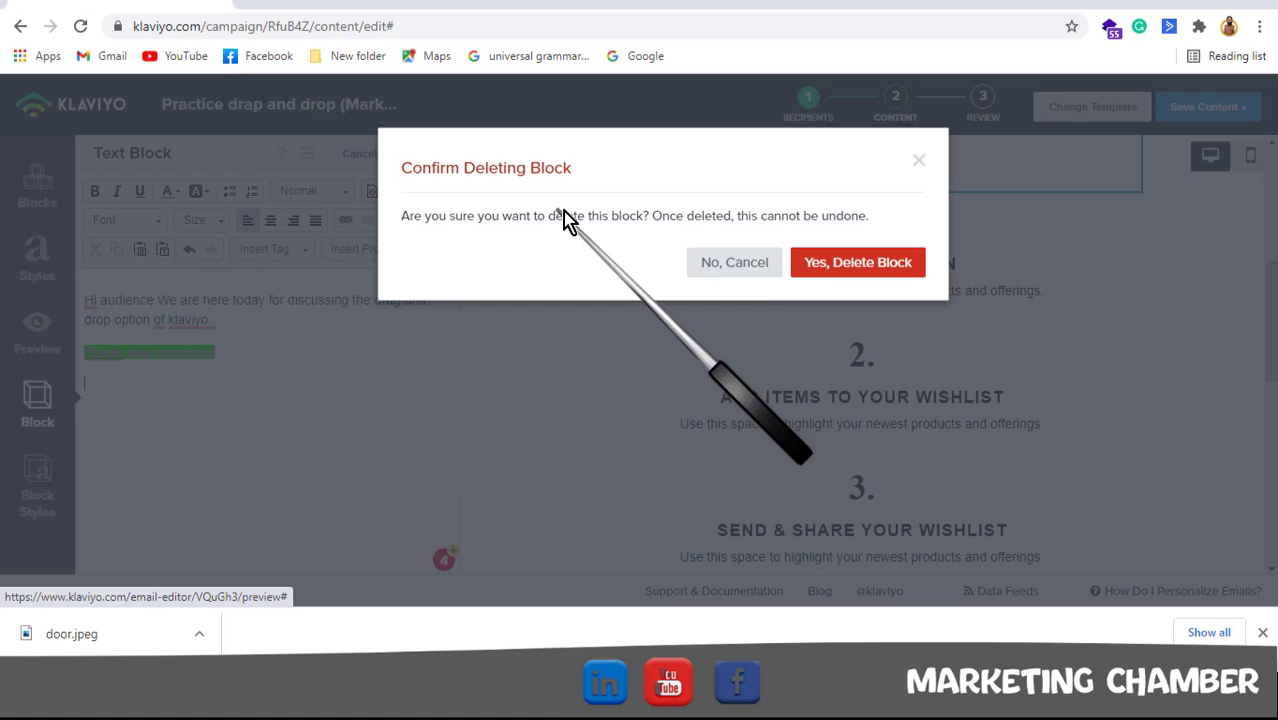
pyautogui.click(884, 270)
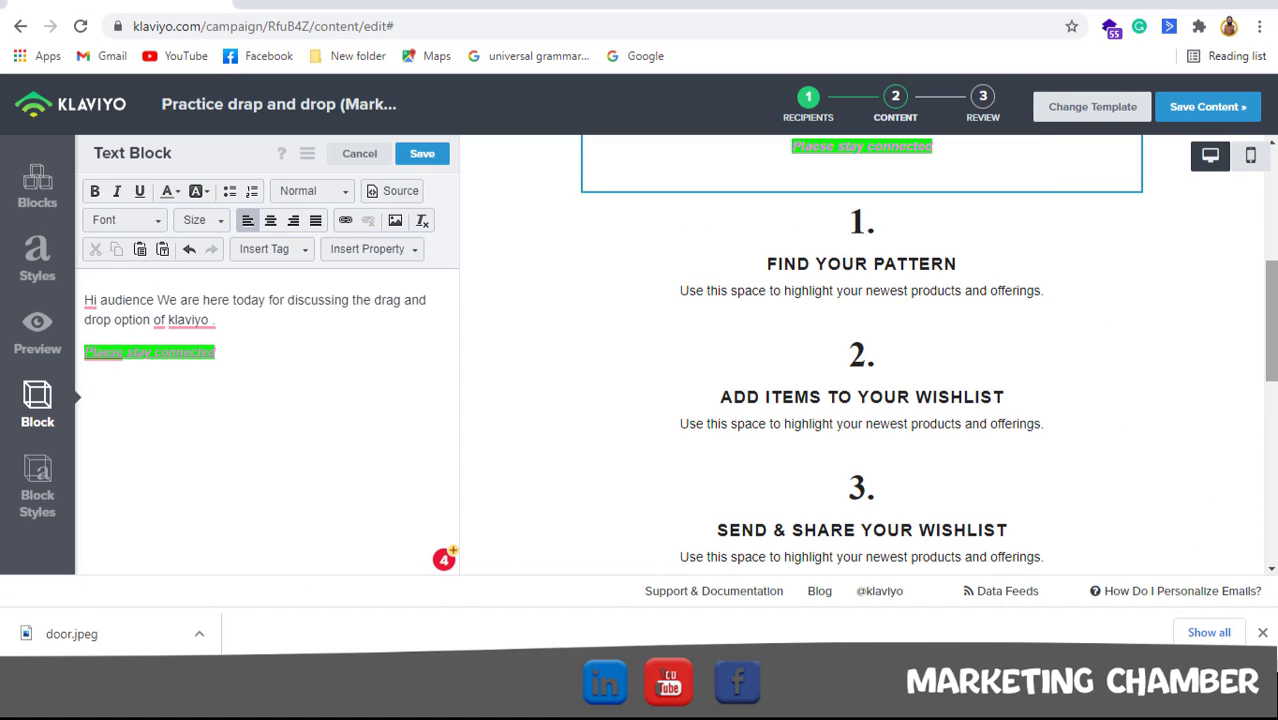
# Add a Heading 1 line reading "Add Items" above the greeting paragraph in the text block
pyautogui.scroll(2, 833, 347)
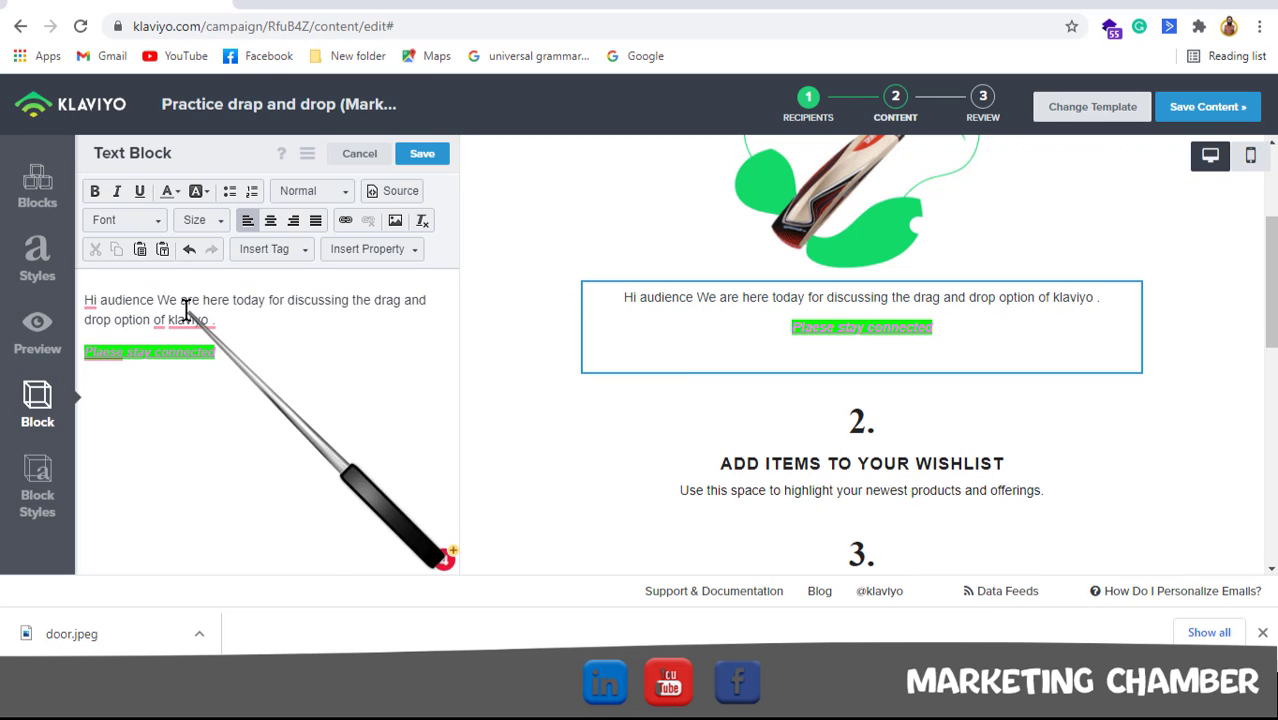
pyautogui.click(85, 297)
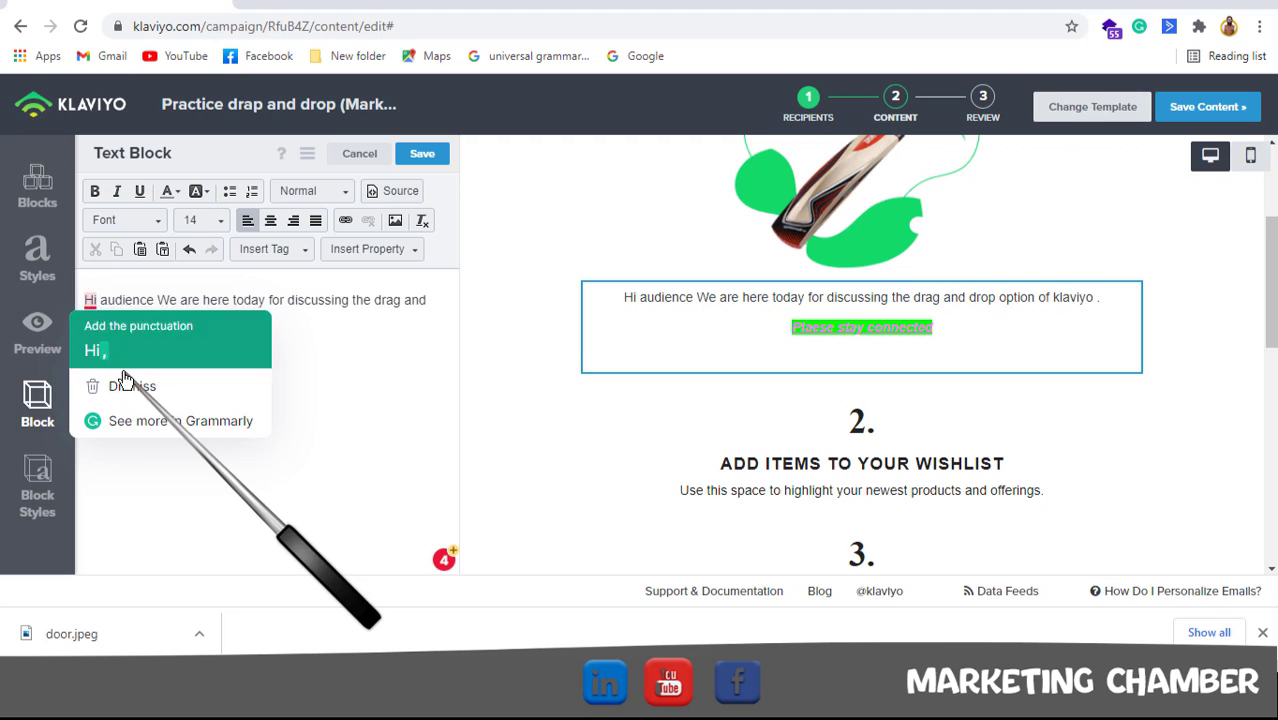
pyautogui.press('Return')
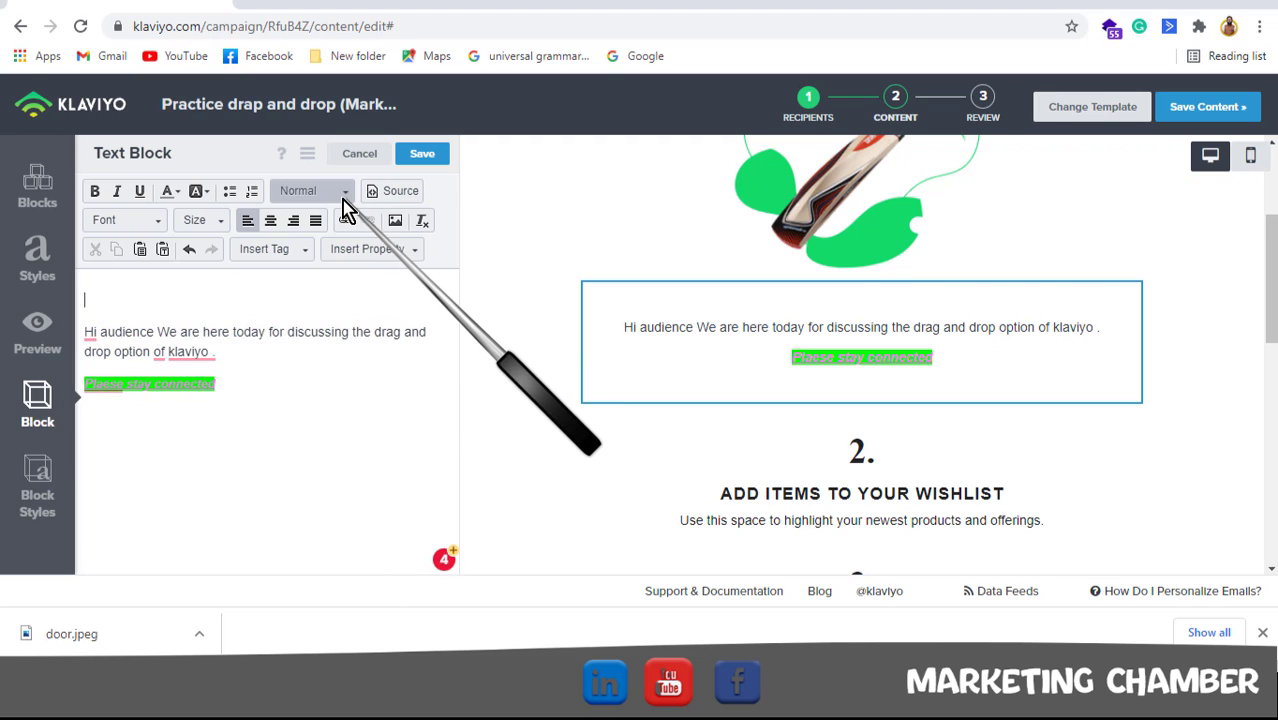
pyautogui.click(342, 196)
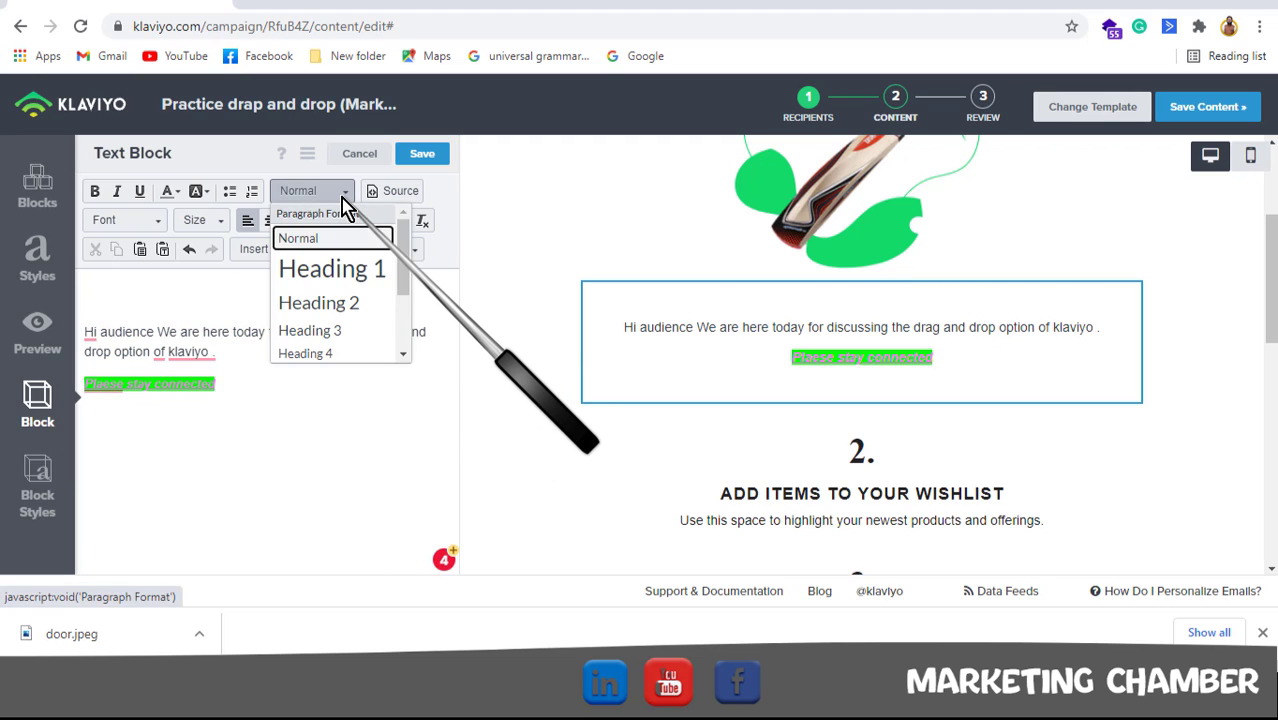
pyautogui.click(336, 274)
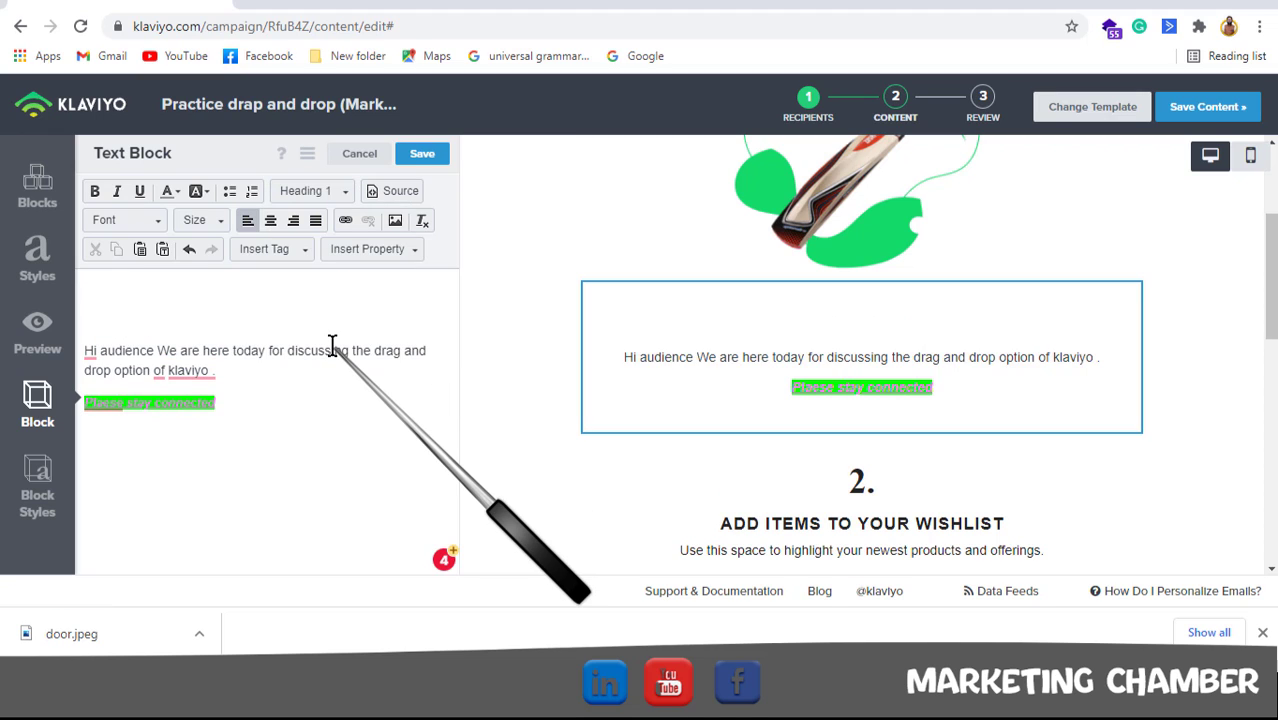
pyautogui.write('Add Iten')
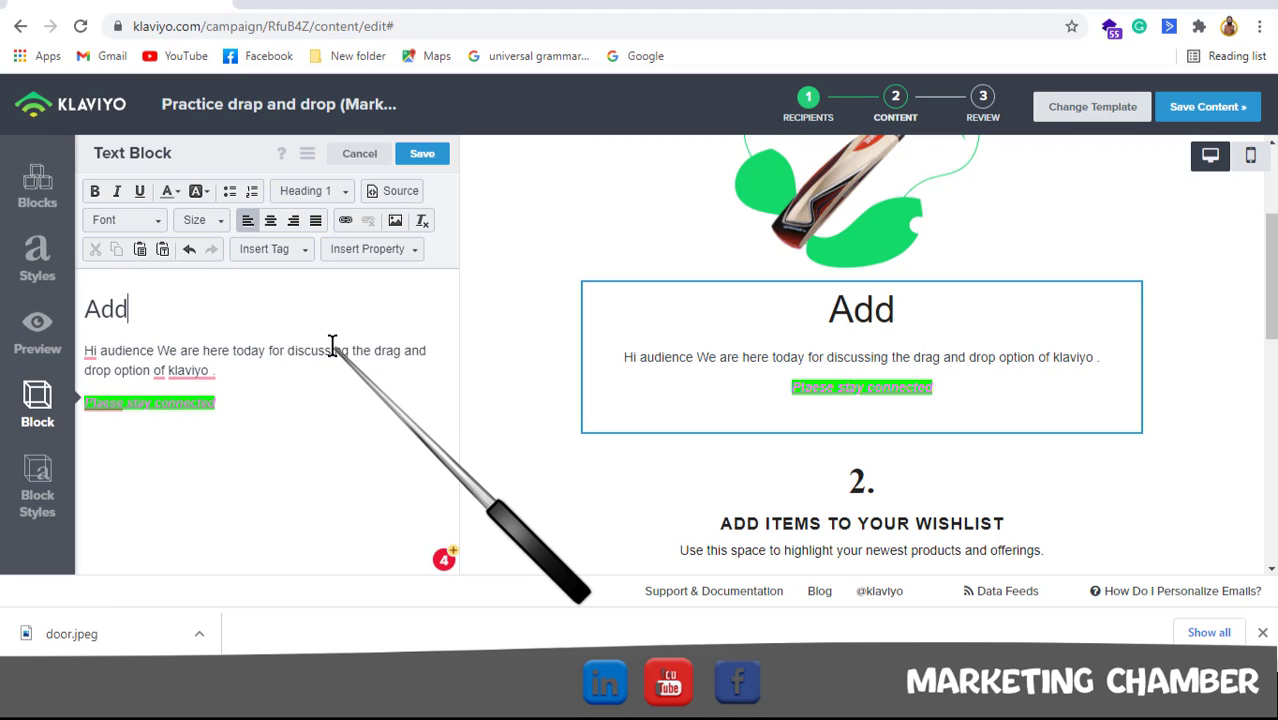
pyautogui.press('BackSpace')
pyautogui.press('BackSpace')
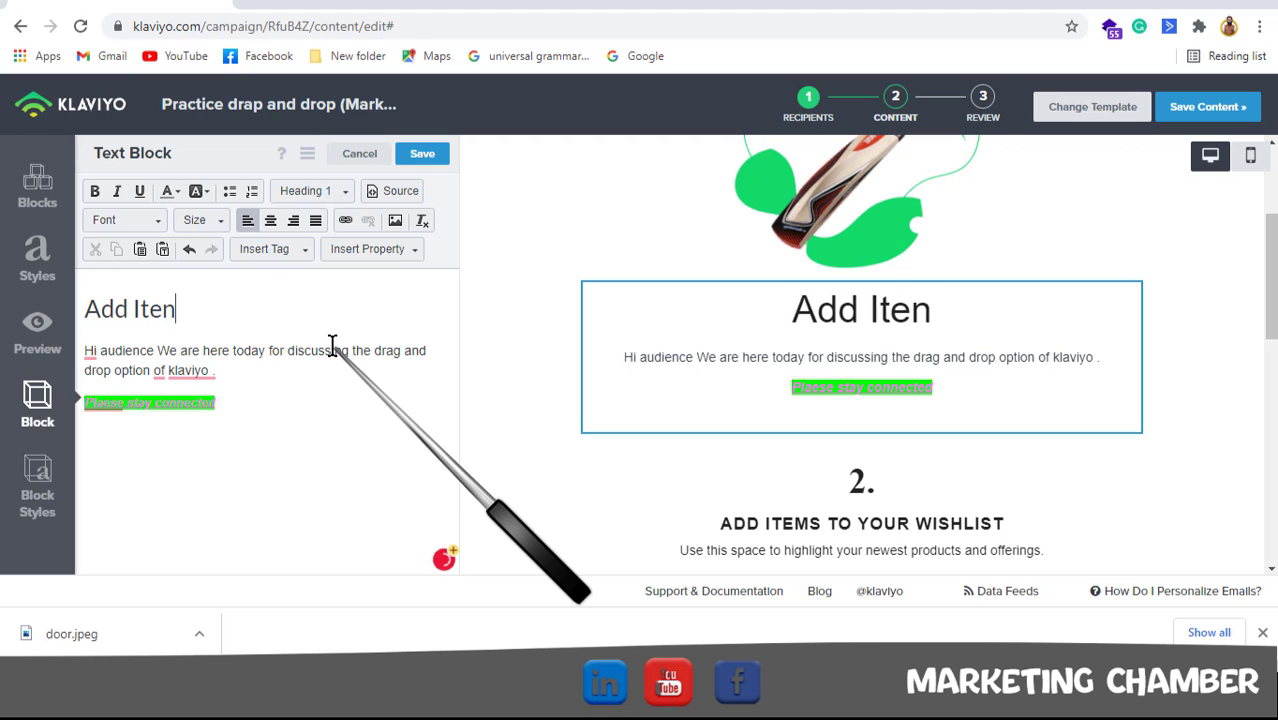
pyautogui.write('ms')
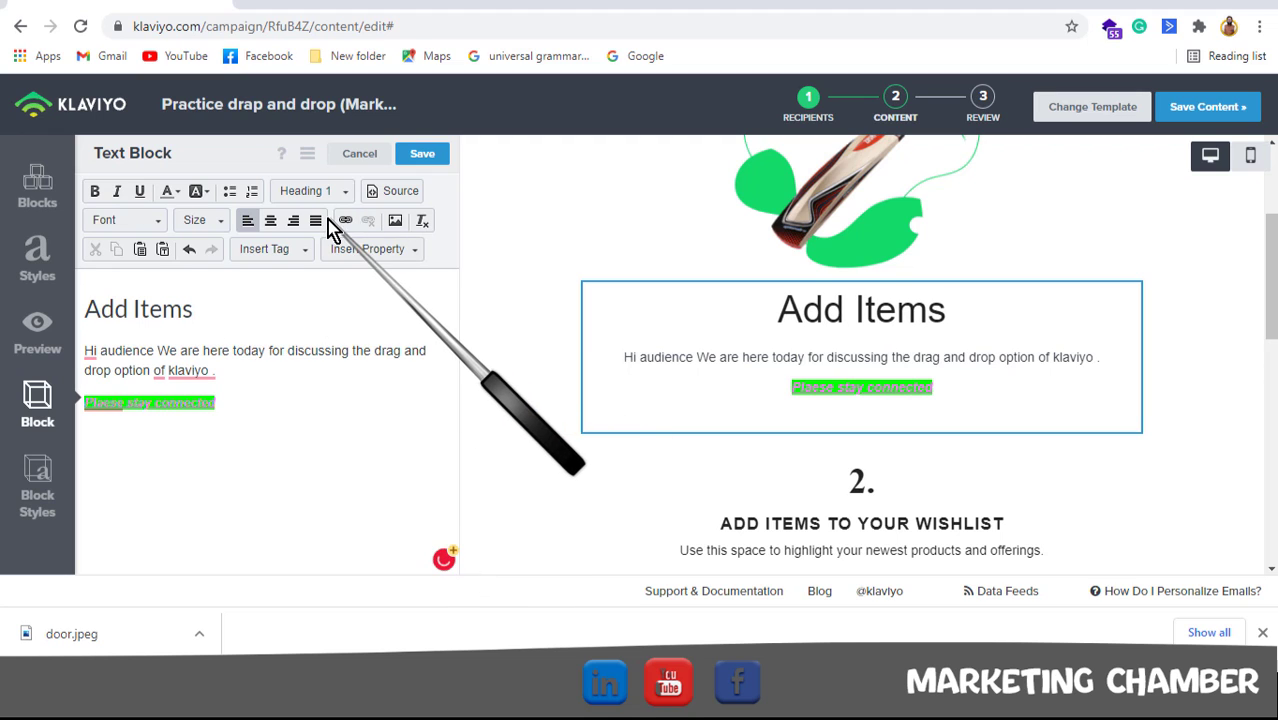
pyautogui.click(326, 195)
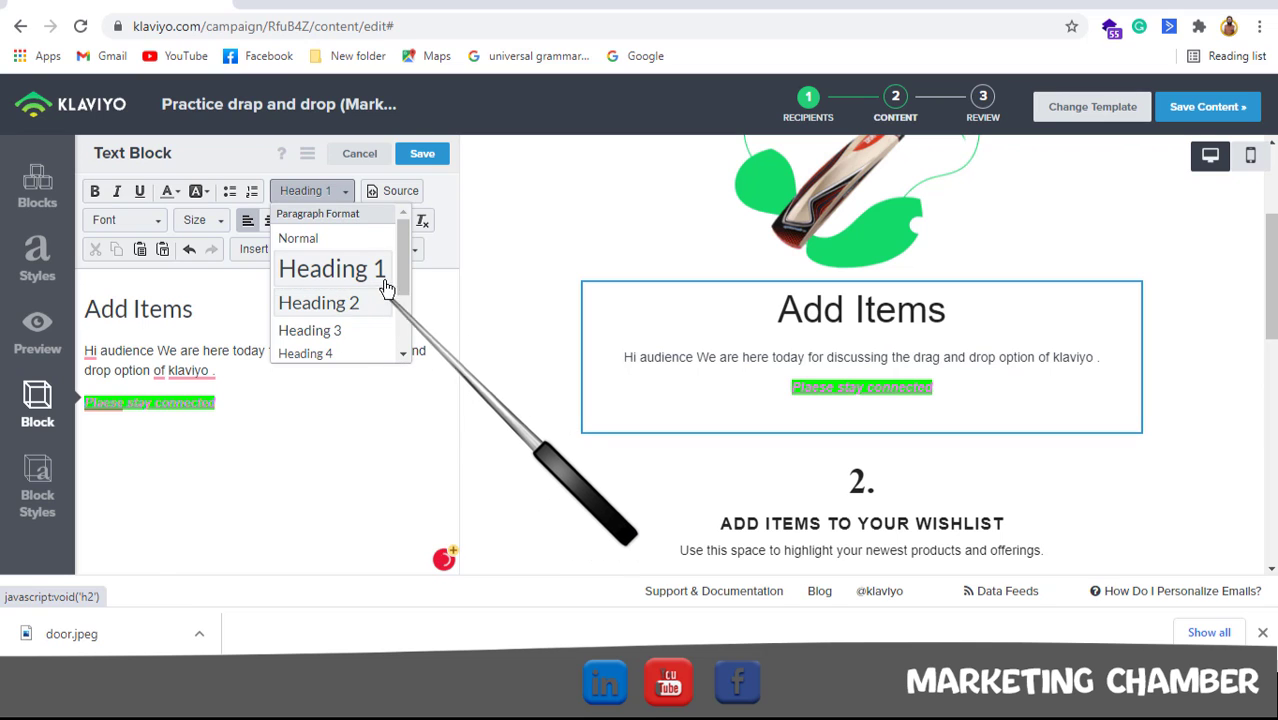
pyautogui.moveTo(402, 274)
pyautogui.mouseDown()
pyautogui.moveTo(402, 332)
pyautogui.moveTo(407, 266)
pyautogui.mouseUp()
pyautogui.click(427, 315)
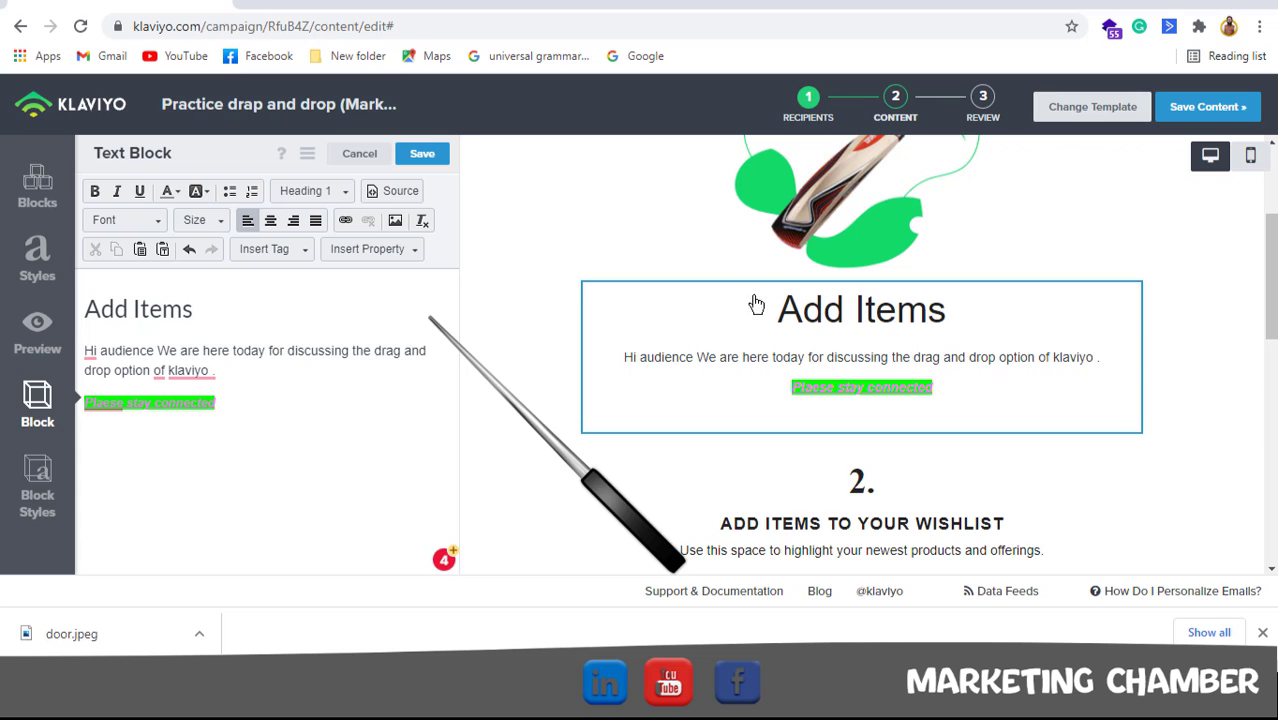
# Delete the "Add Items to Your Wishlist" and "Send & Share Your Wishlist" blocks and save the text block
pyautogui.scroll(-1, 1084, 422)
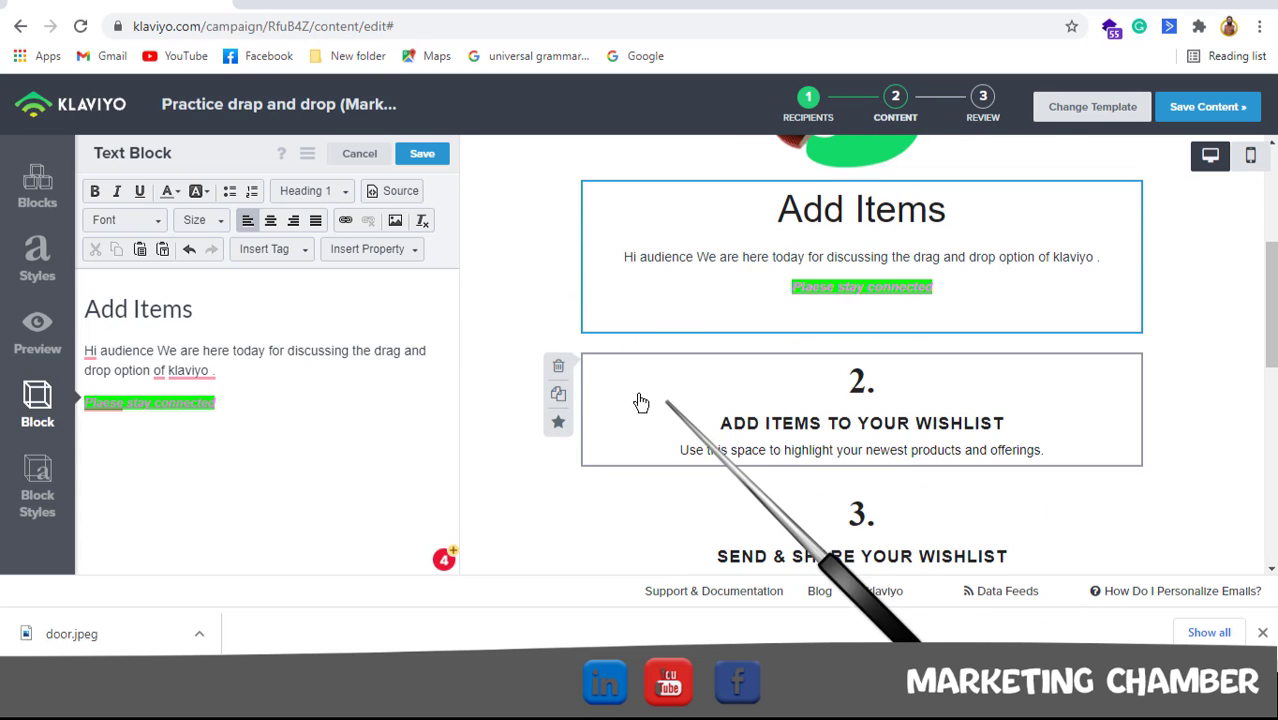
pyautogui.click(559, 367)
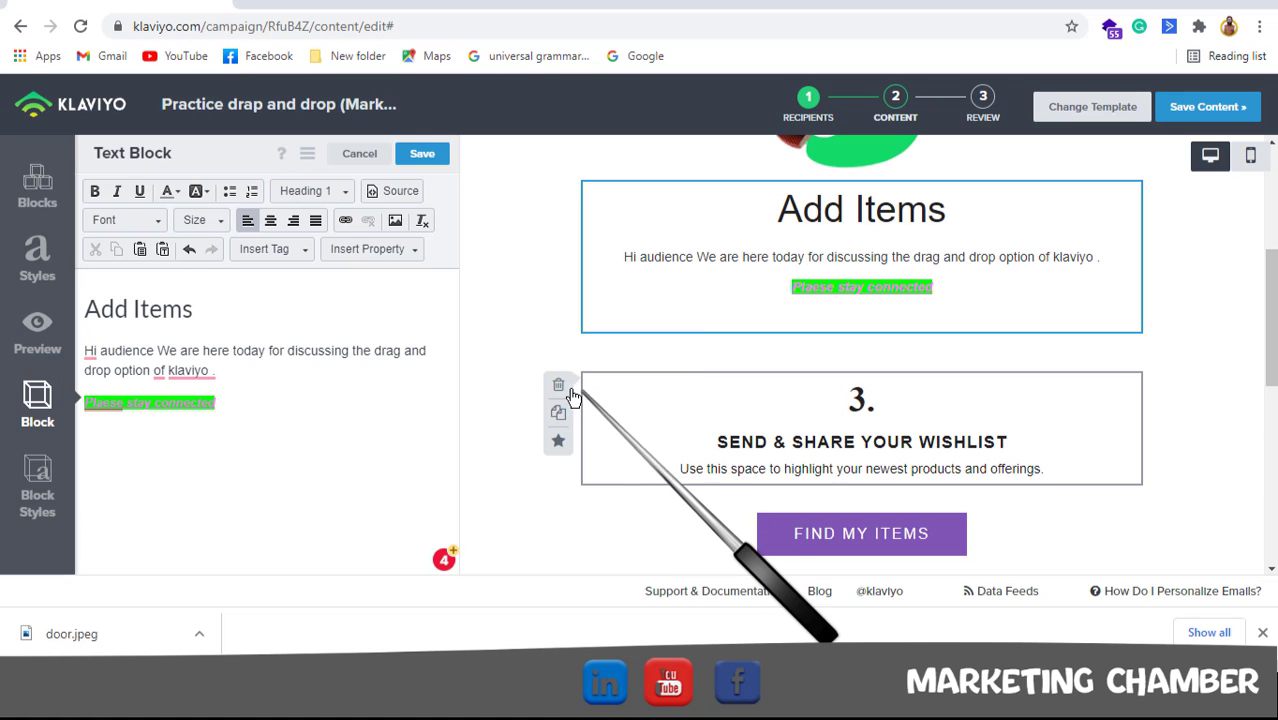
pyautogui.click(569, 399)
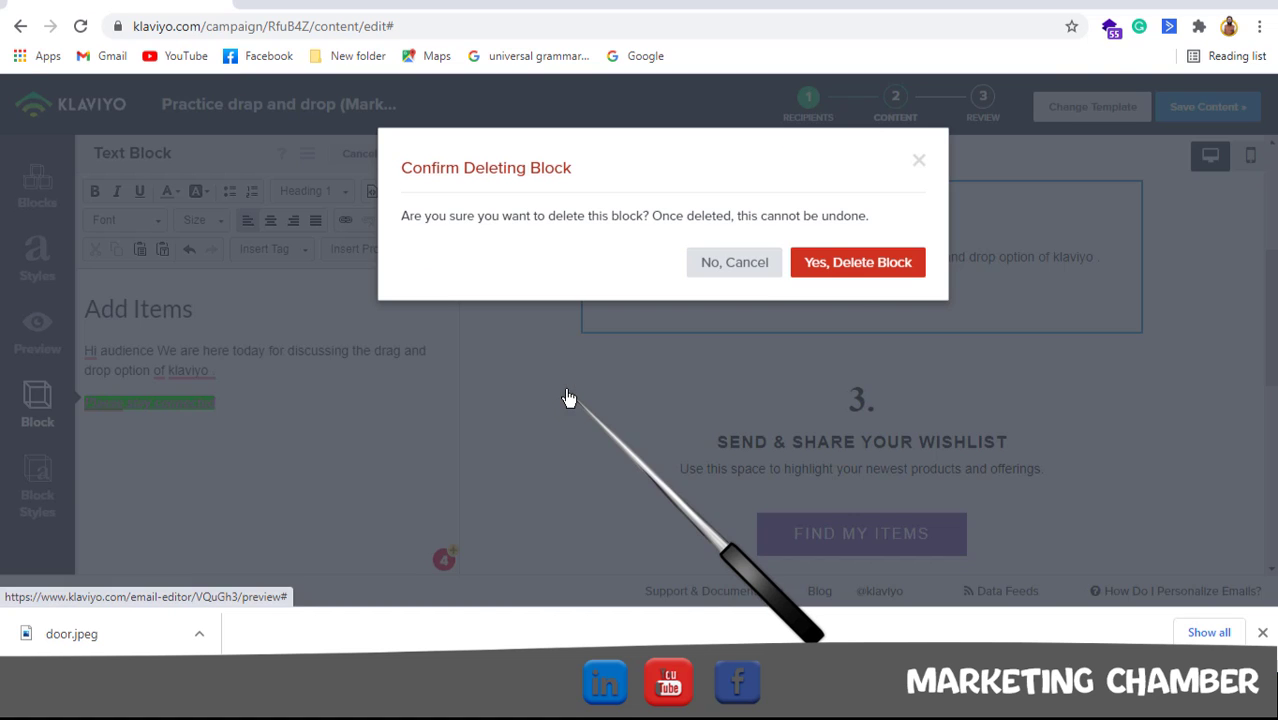
pyautogui.click(882, 276)
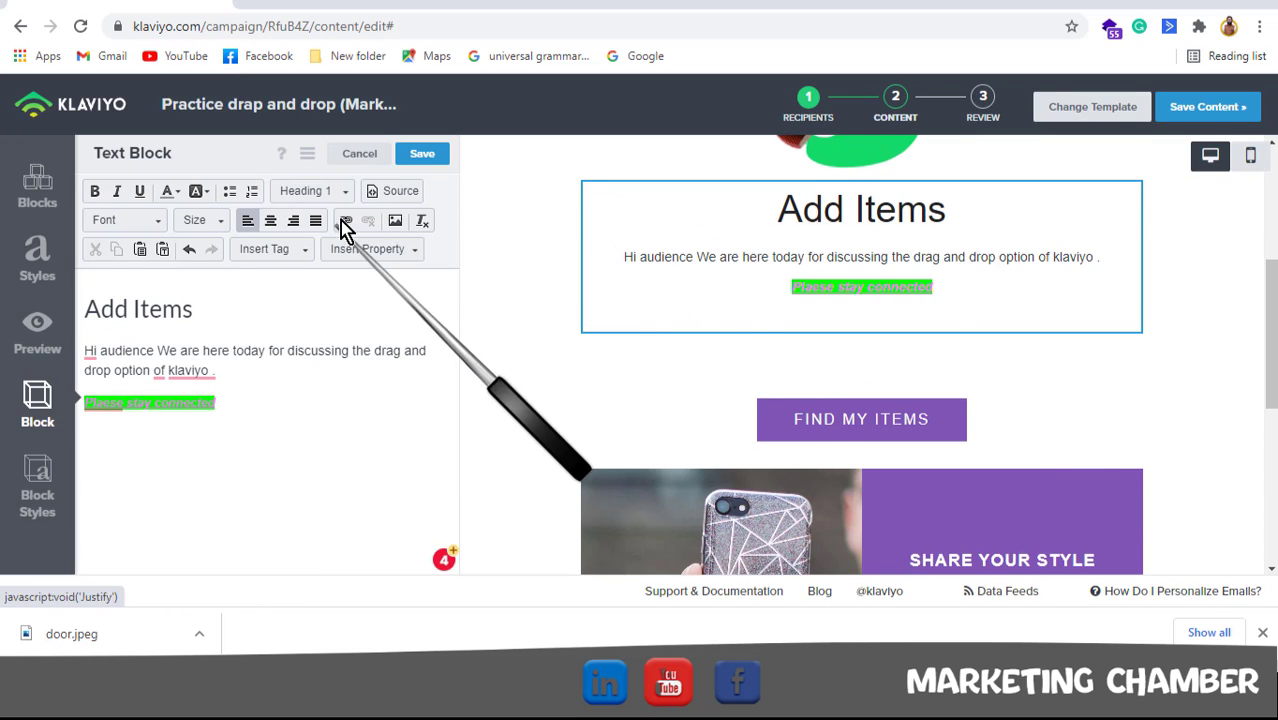
pyautogui.click(421, 154)
# Replace the "Find My Items" button block with a new button block above the phone case image
pyautogui.scroll(-2, 878, 300)
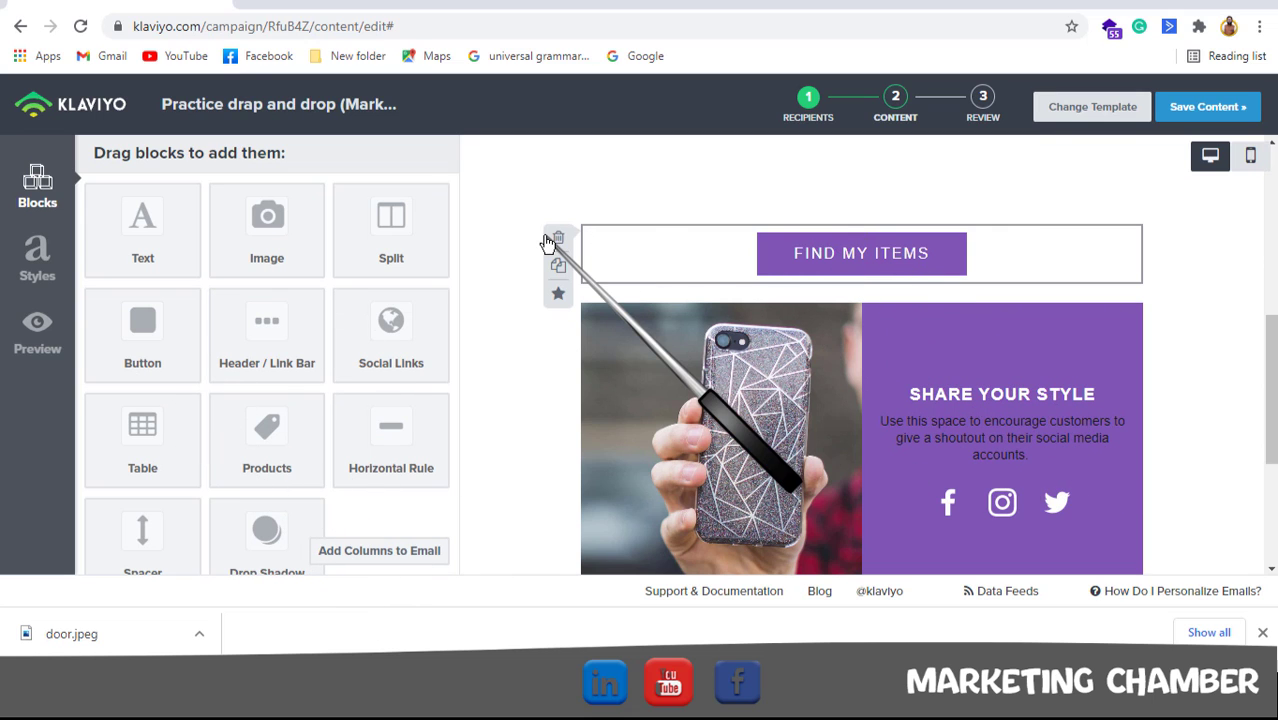
pyautogui.click(558, 240)
pyautogui.click(838, 264)
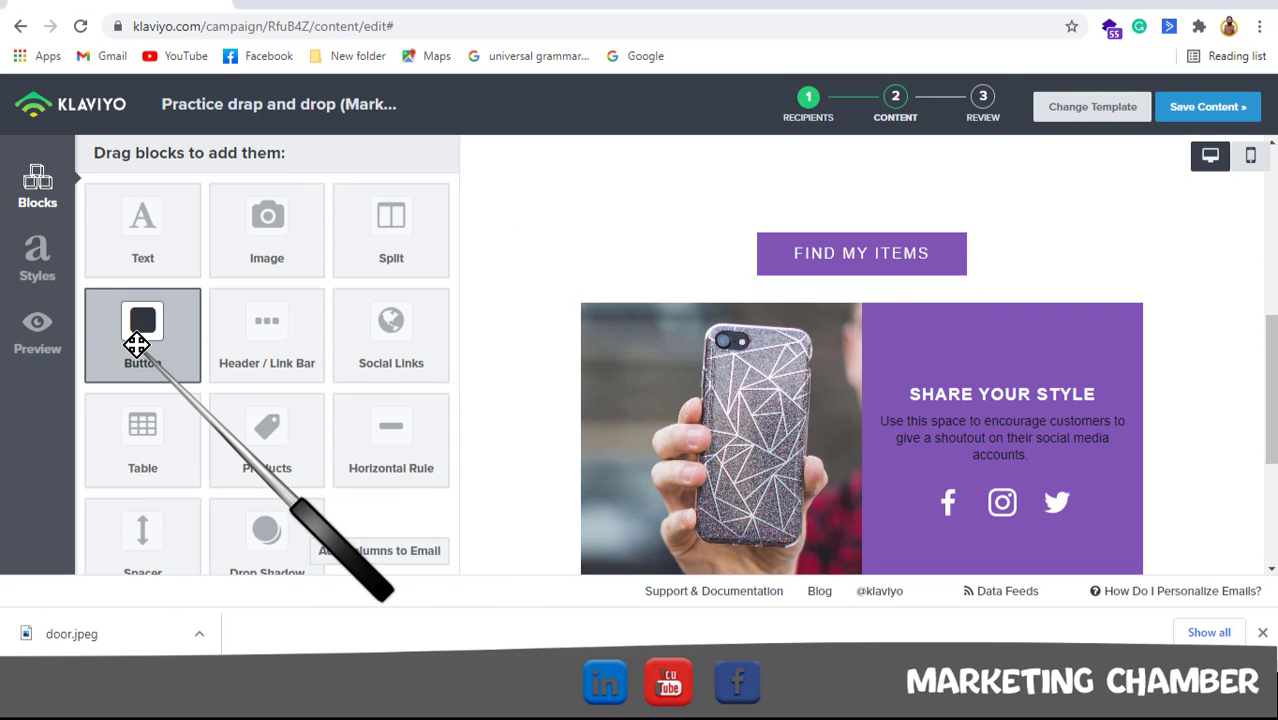
pyautogui.moveTo(137, 344); pyautogui.dragTo(784, 216)
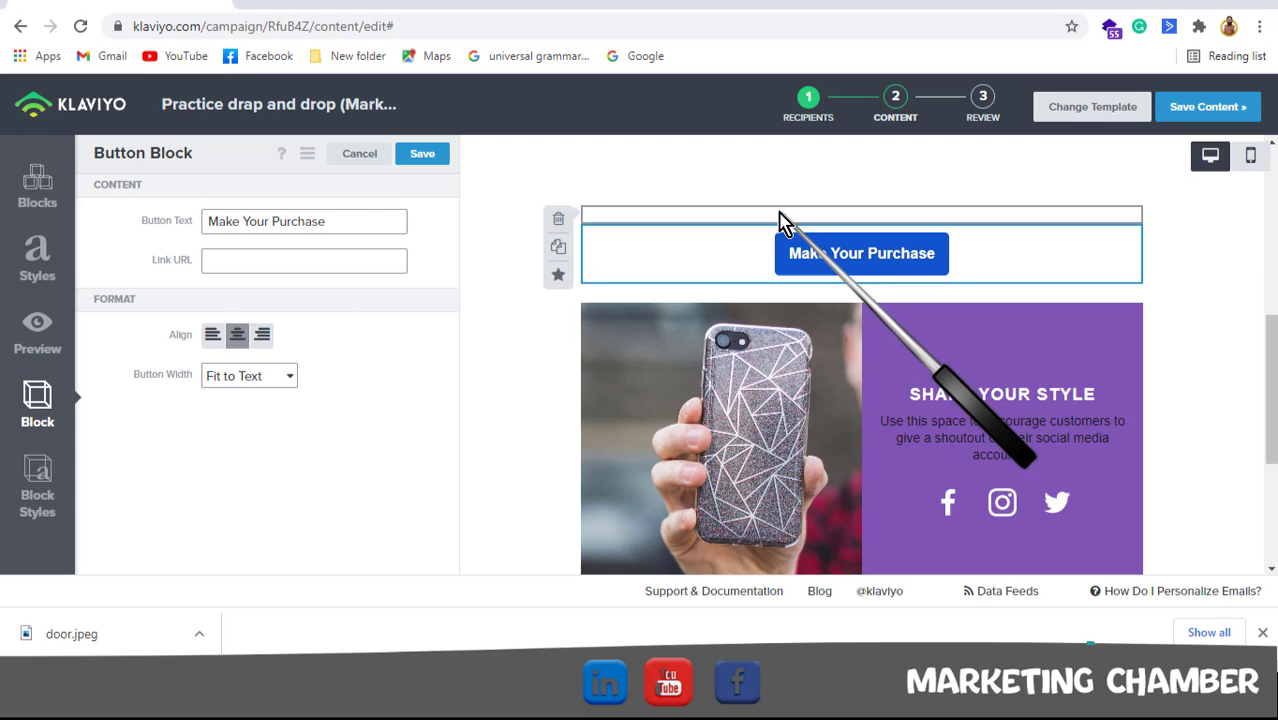
# Set the new button's text to "Practicing Drag and drop"
pyautogui.click(348, 224)
pyautogui.press('BackSpace')
pyautogui.press('BackSpace')
pyautogui.press('BackSpace')
pyautogui.press('BackSpace')
pyautogui.press('BackSpace')
pyautogui.press('BackSpace')
pyautogui.press('BackSpace')
pyautogui.press('BackSpace')
pyautogui.press('BackSpace')
pyautogui.press('BackSpace')
pyautogui.press('BackSpace')
pyautogui.press('BackSpace')
pyautogui.press('BackSpace')
pyautogui.press('BackSpace')
pyautogui.press('BackSpace')
pyautogui.press('BackSpace')
pyautogui.press('BackSpace')
pyautogui.press('BackSpace')
pyautogui.write('Practsing')
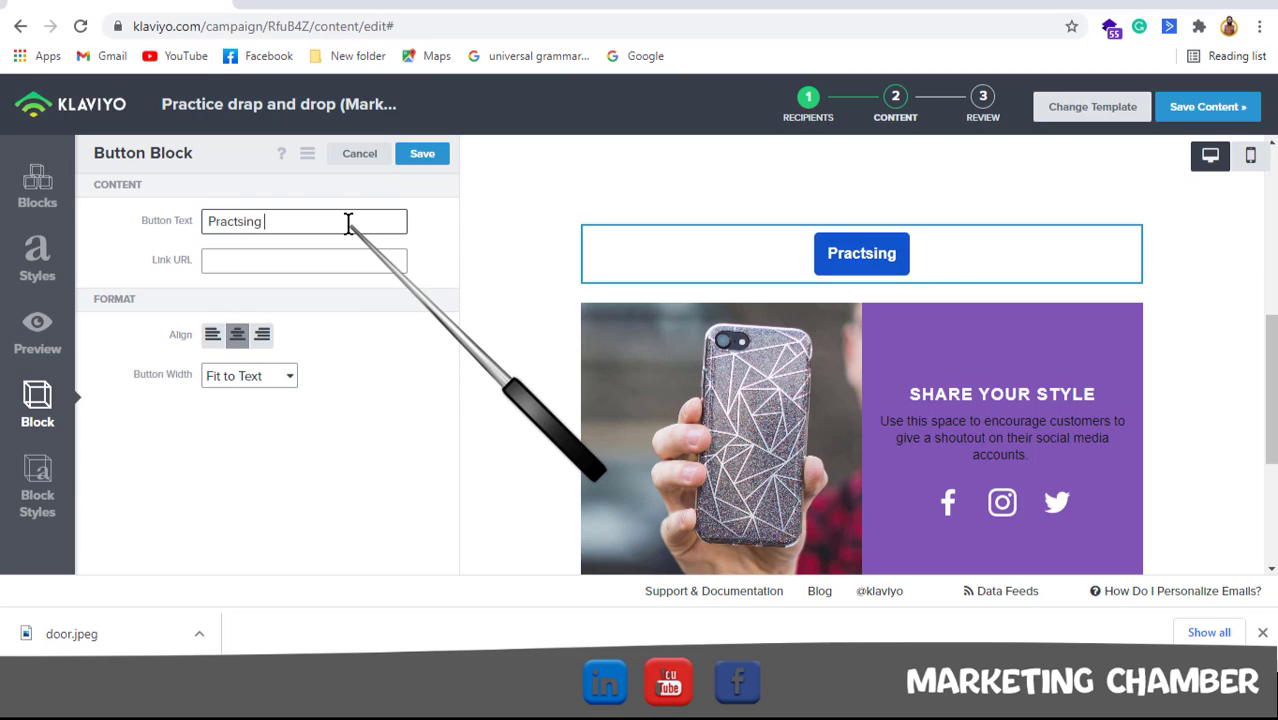
pyautogui.press('BackSpace')
pyautogui.press('BackSpace')
pyautogui.press('BackSpace')
pyautogui.write('sing')
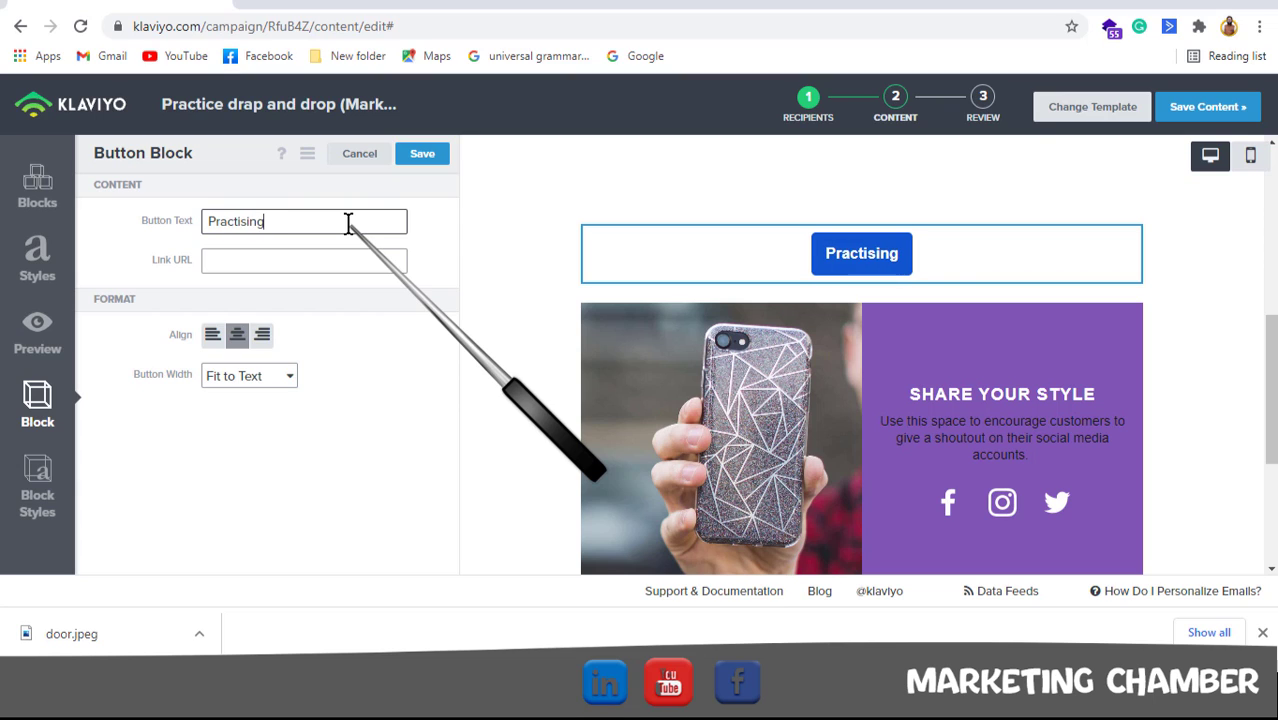
pyautogui.press('BackSpace')
pyautogui.press('BackSpace')
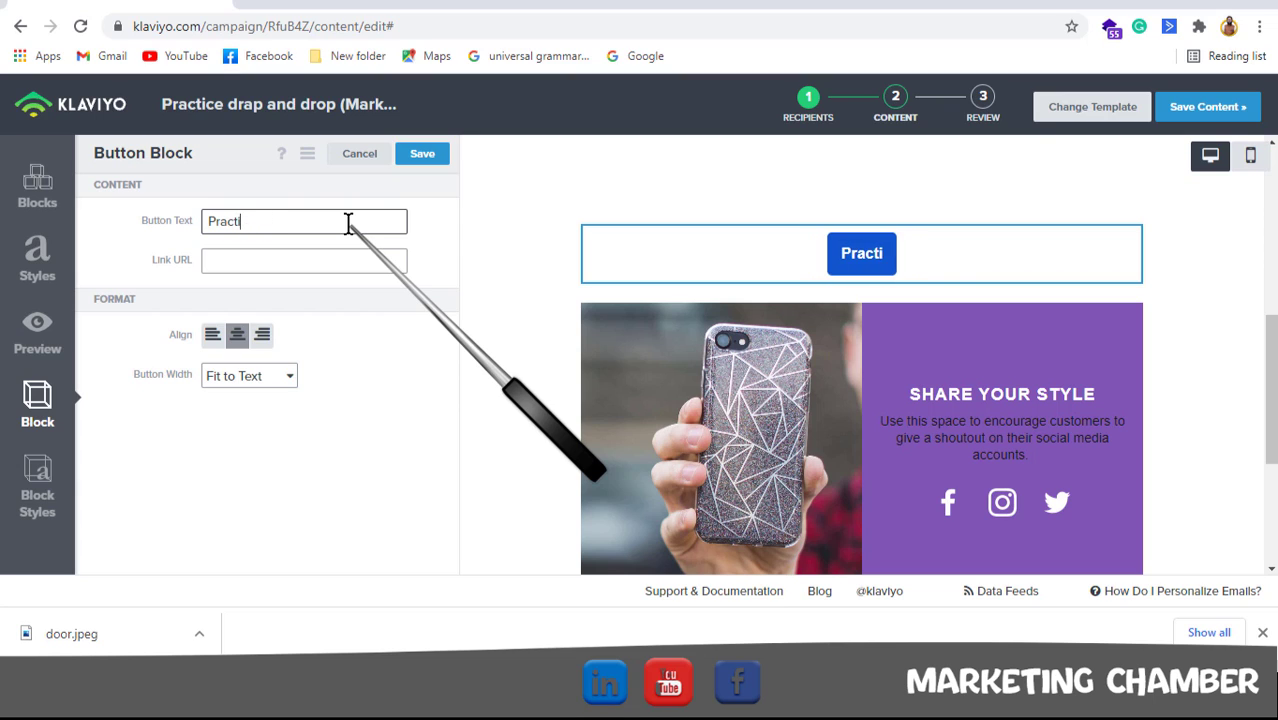
pyautogui.write('Drap and')
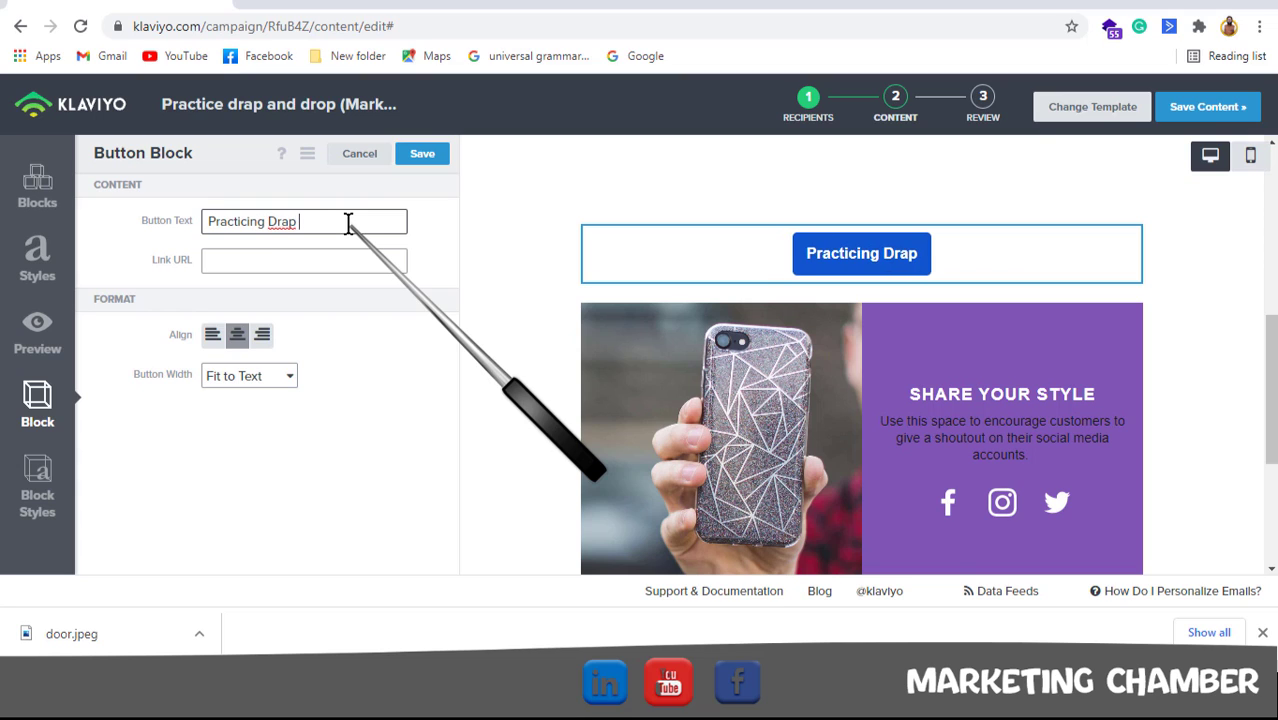
pyautogui.press('BackSpace')
pyautogui.press('BackSpace')
pyautogui.press('BackSpace')
pyautogui.press('BackSpace')
pyautogui.press('BackSpace')
pyautogui.write('g and drop')
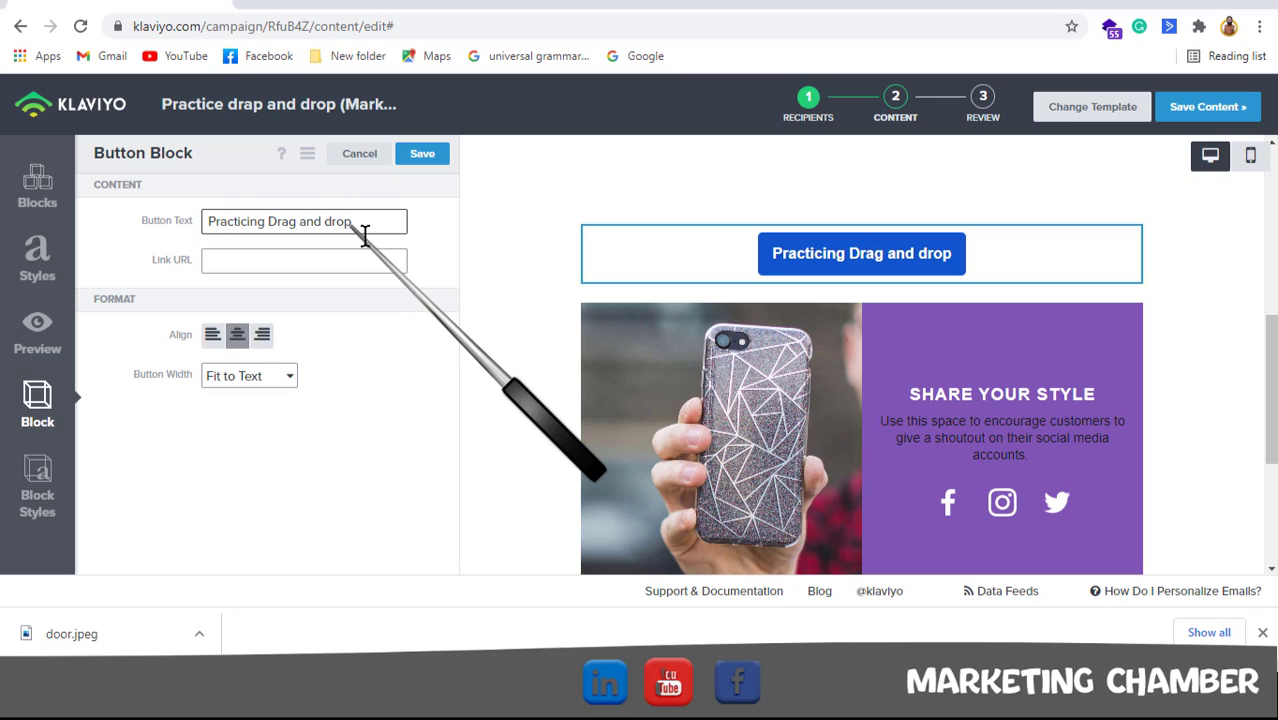
pyautogui.click(330, 262)
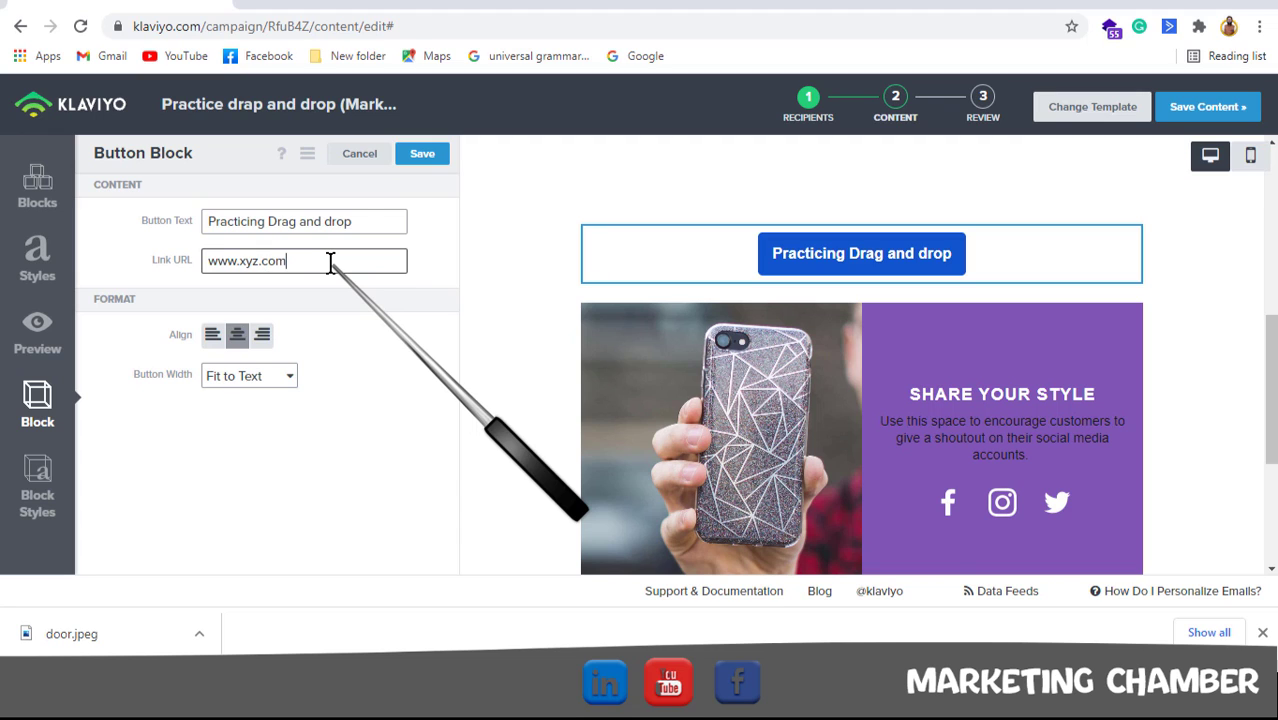
pyautogui.click(255, 384)
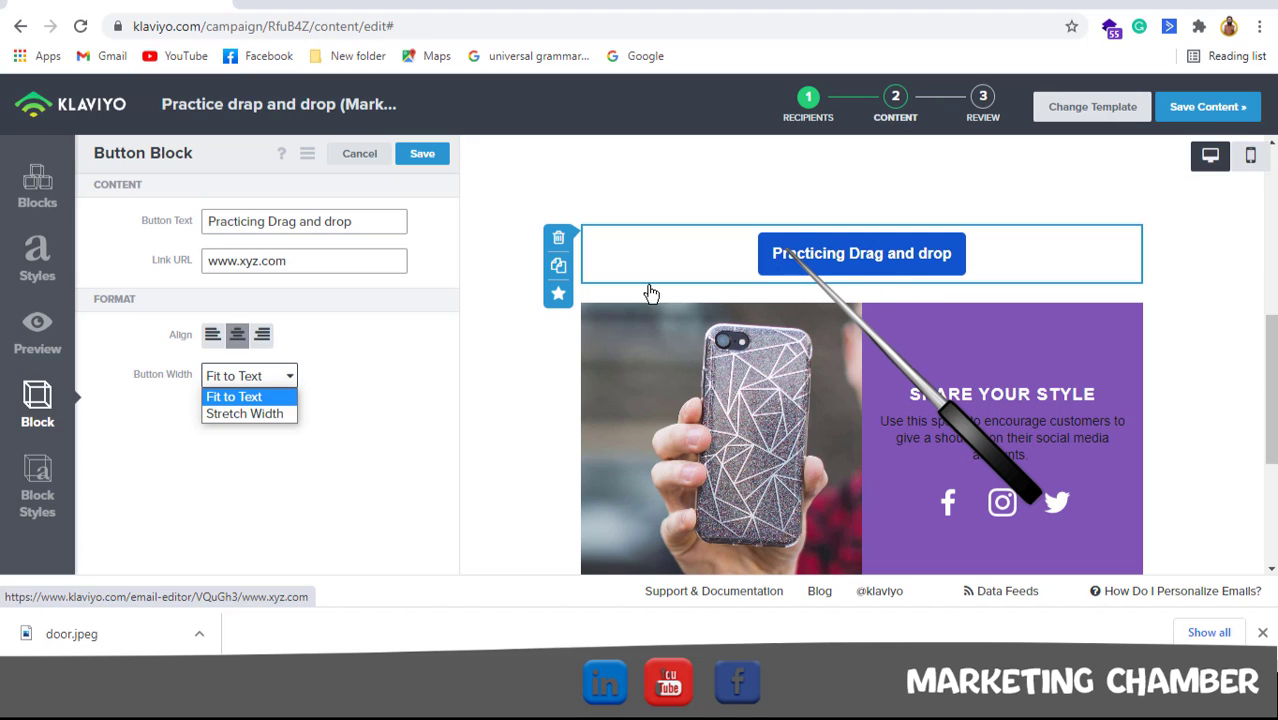
pyautogui.click(252, 413)
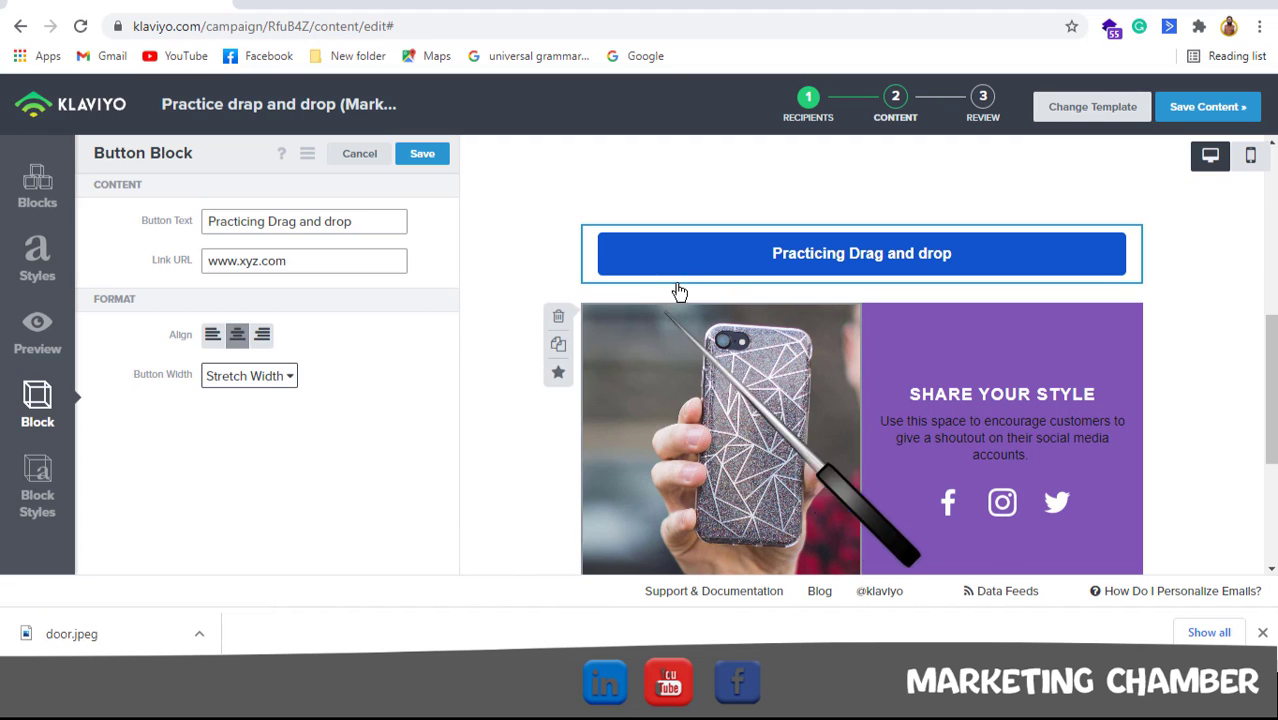
# Save the button block and restyle the button with background color #212325 and a 15 px border radius
pyautogui.click(416, 162)
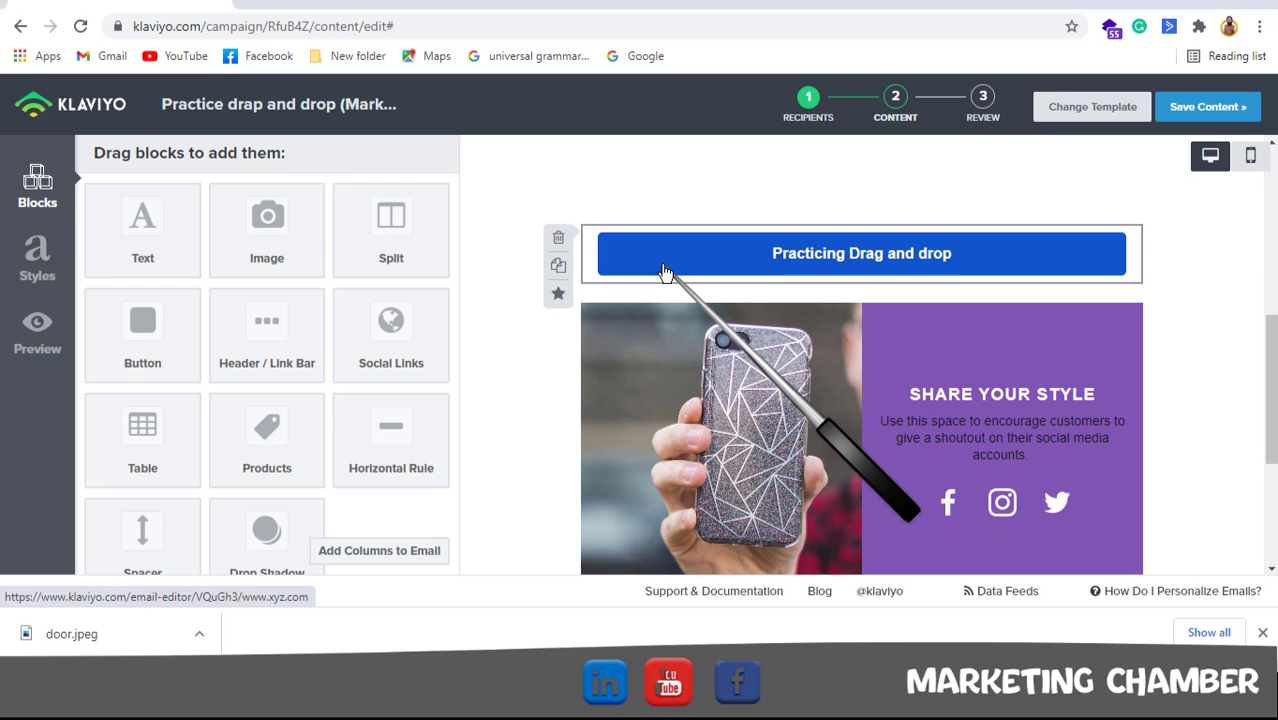
pyautogui.click(808, 254)
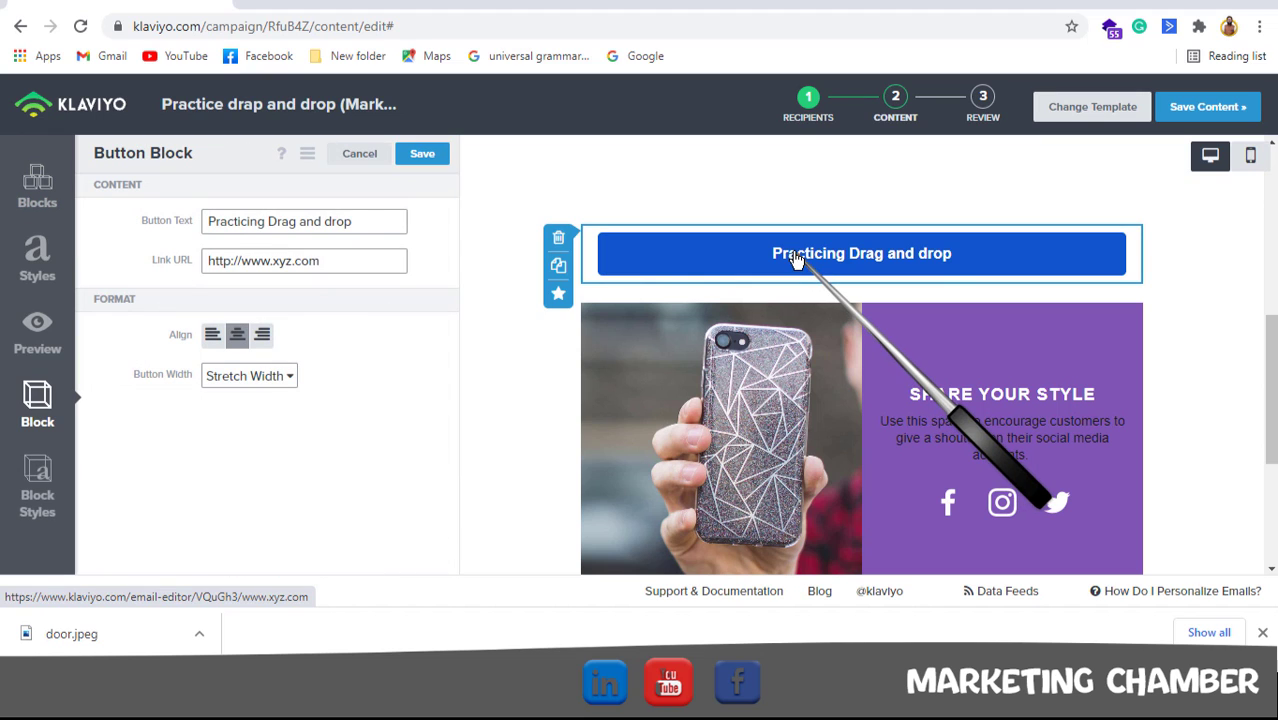
pyautogui.click(41, 480)
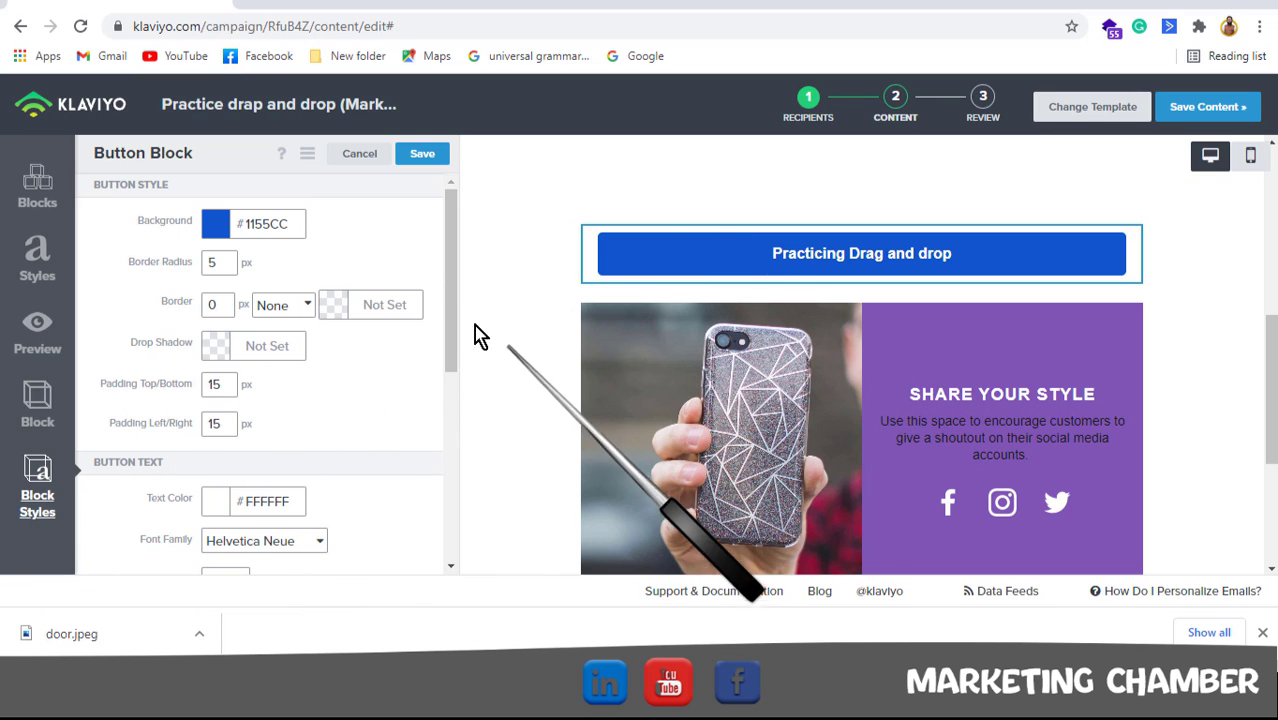
pyautogui.click(214, 230)
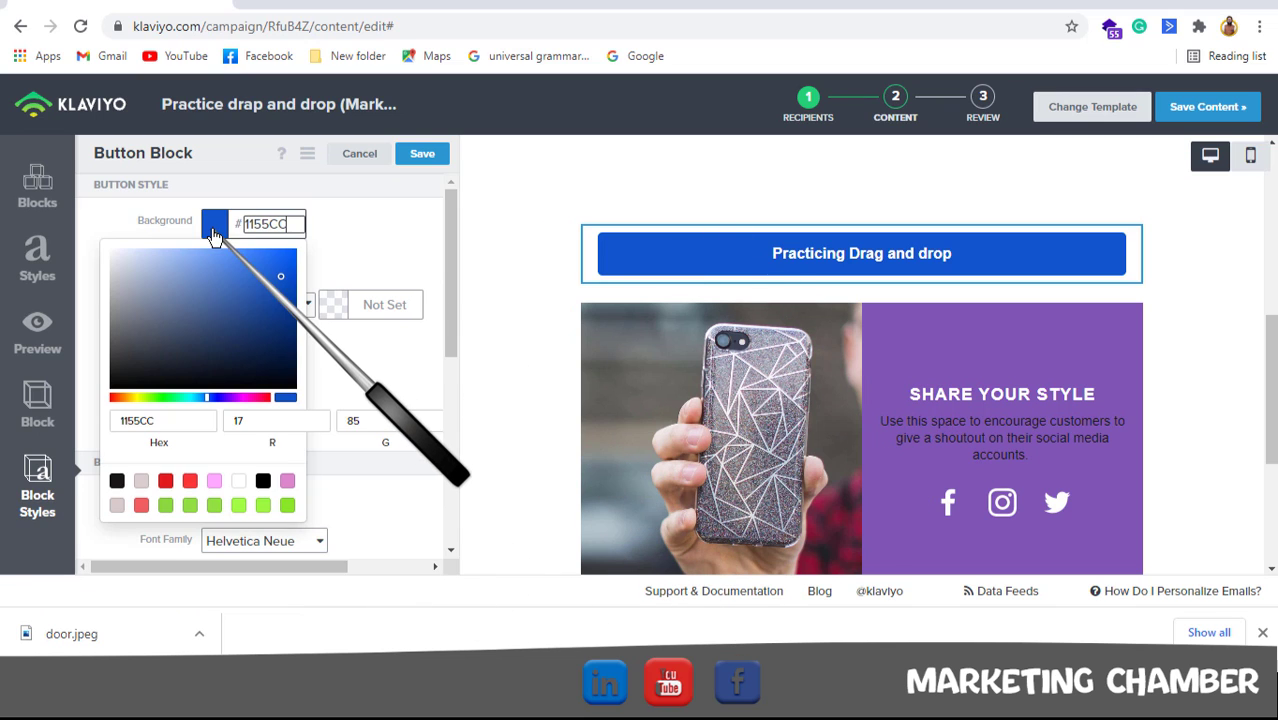
pyautogui.click(133, 373)
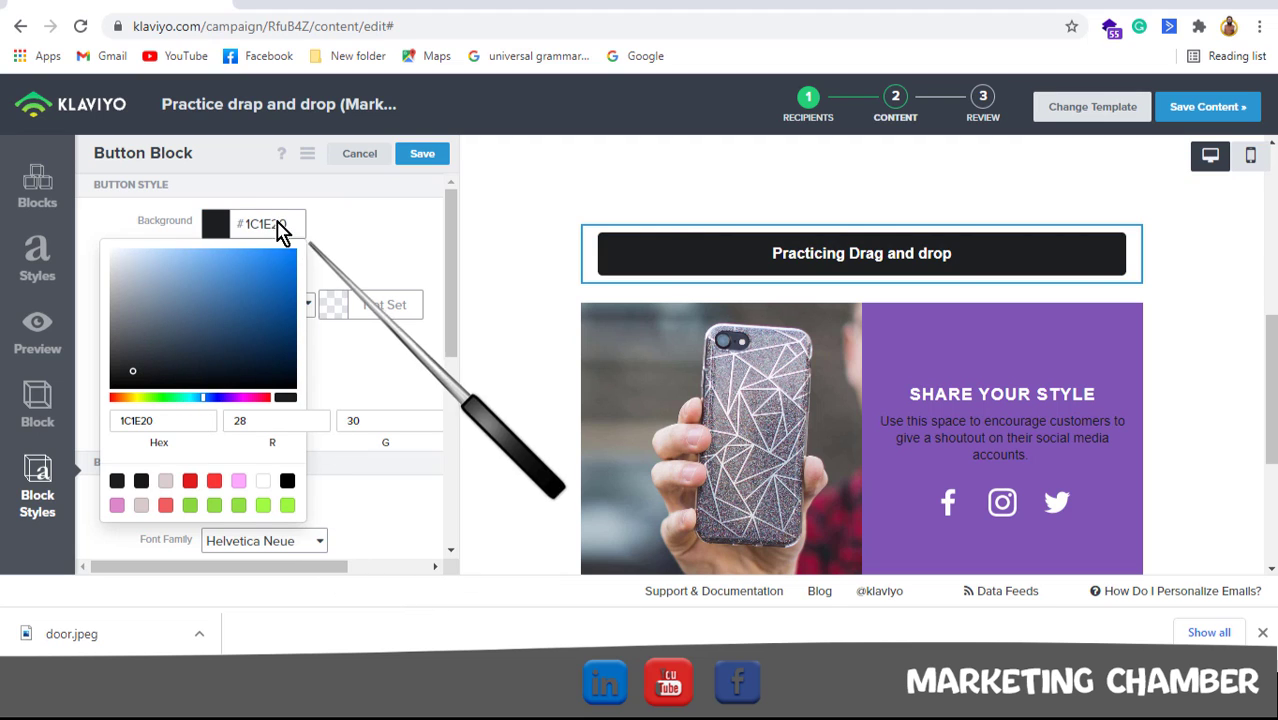
pyautogui.click(272, 280)
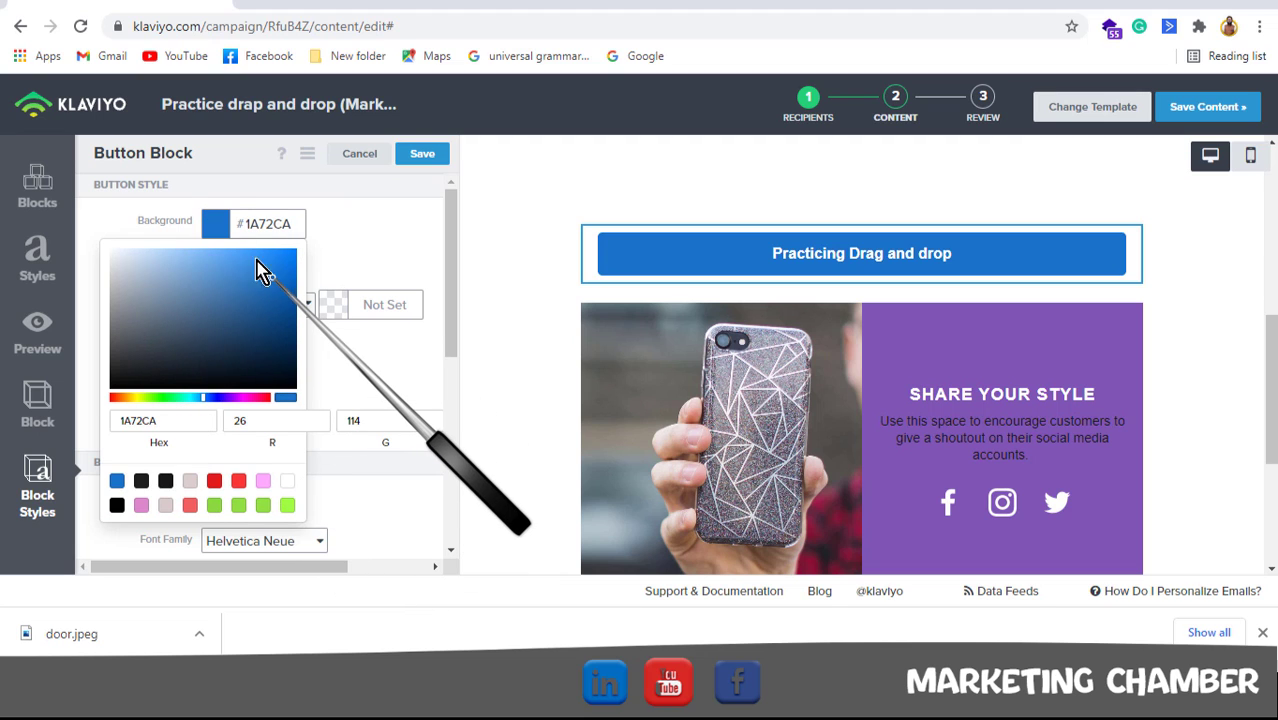
pyautogui.click(130, 368)
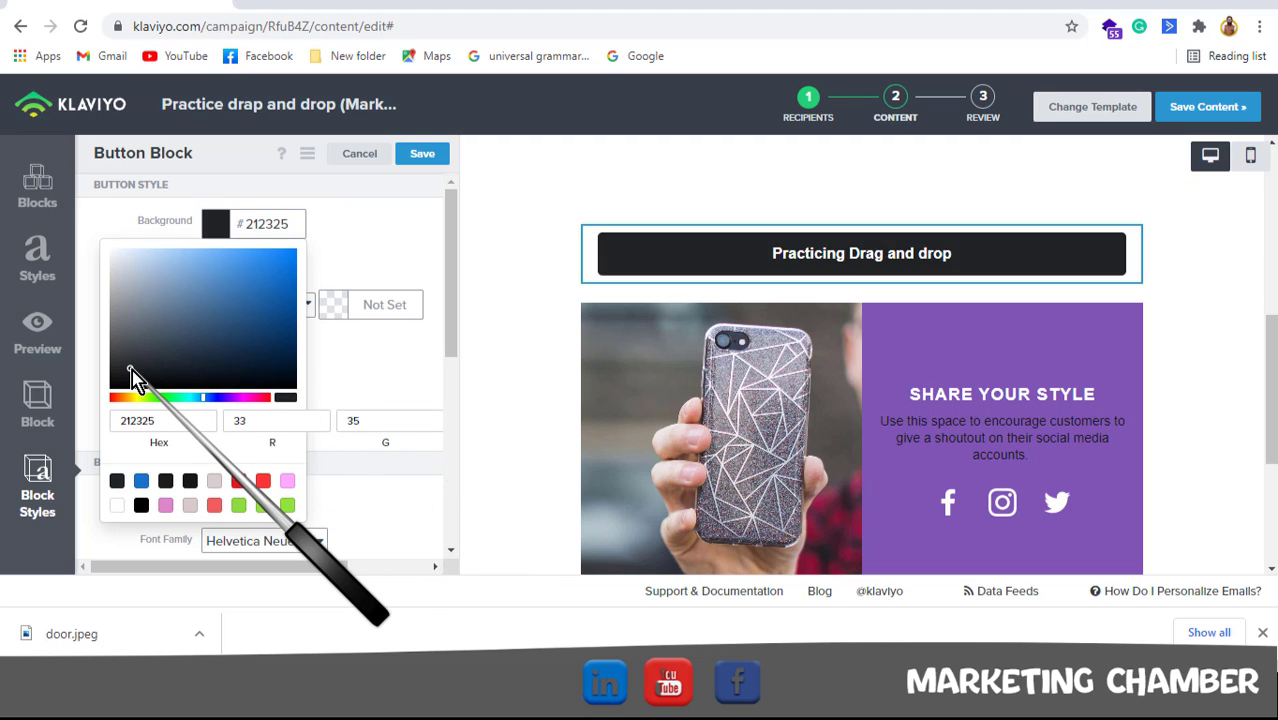
pyautogui.click(350, 278)
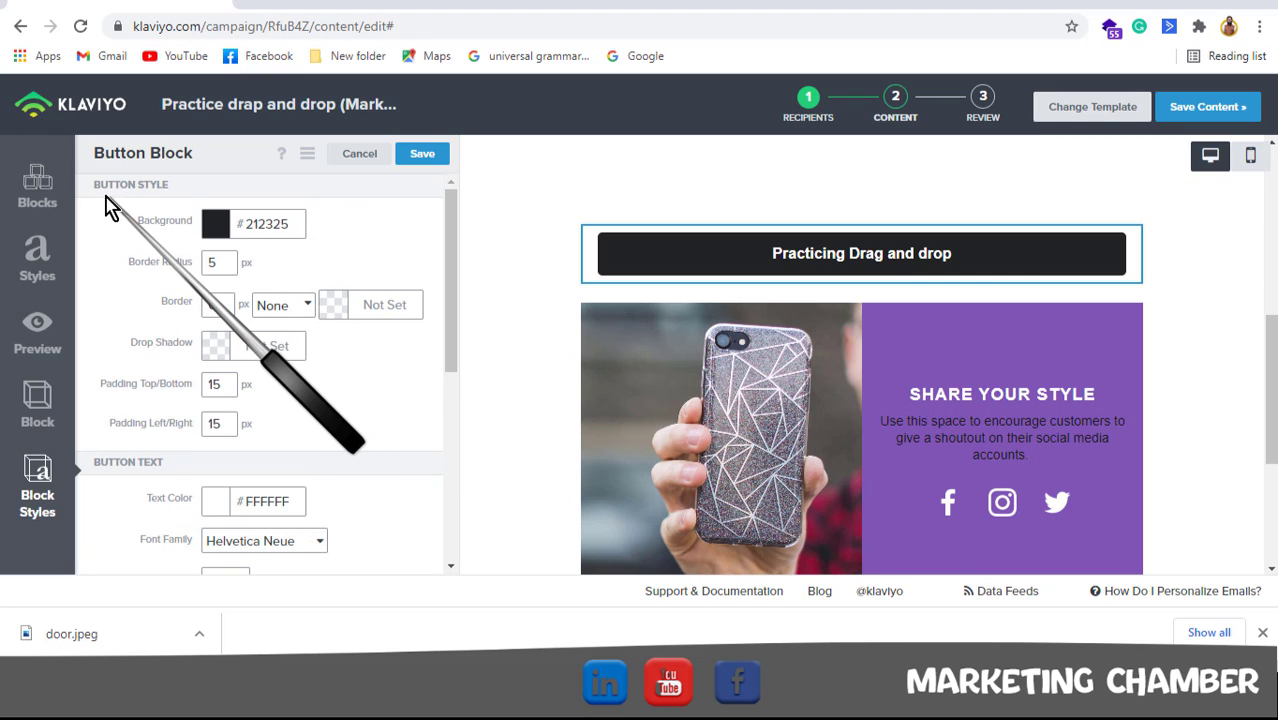
pyautogui.moveTo(663, 230)
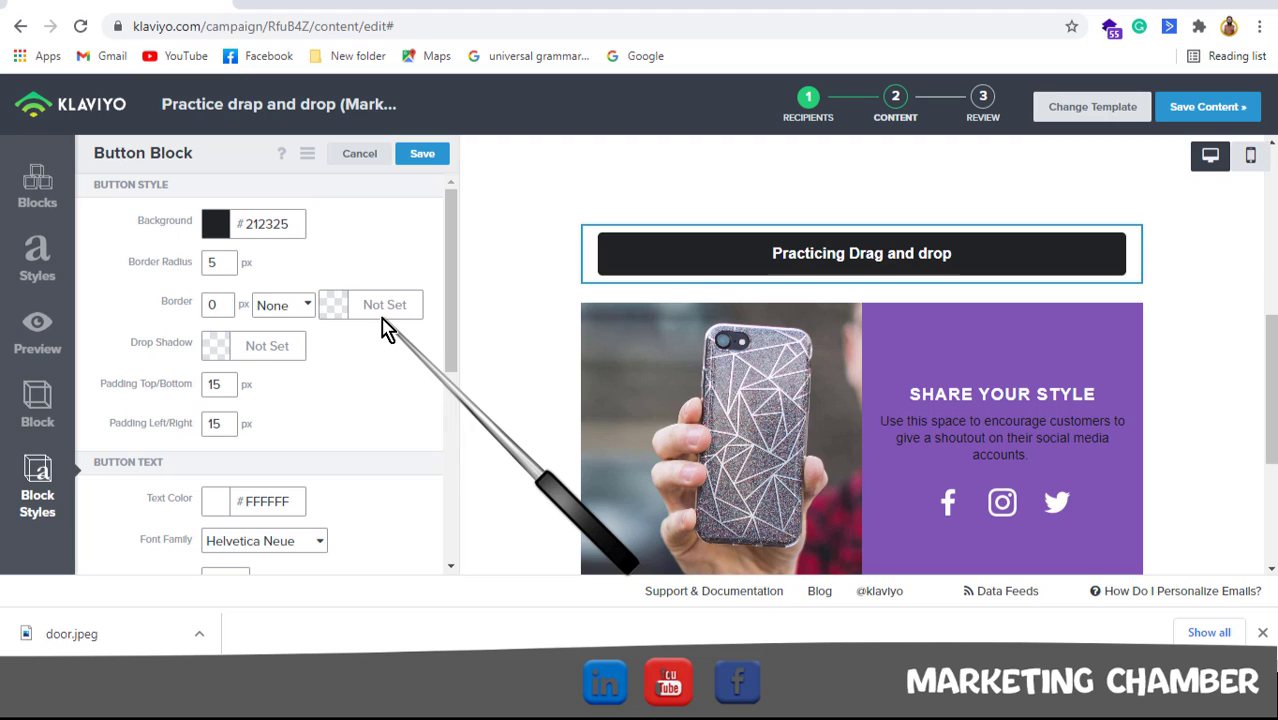
pyautogui.click(226, 264)
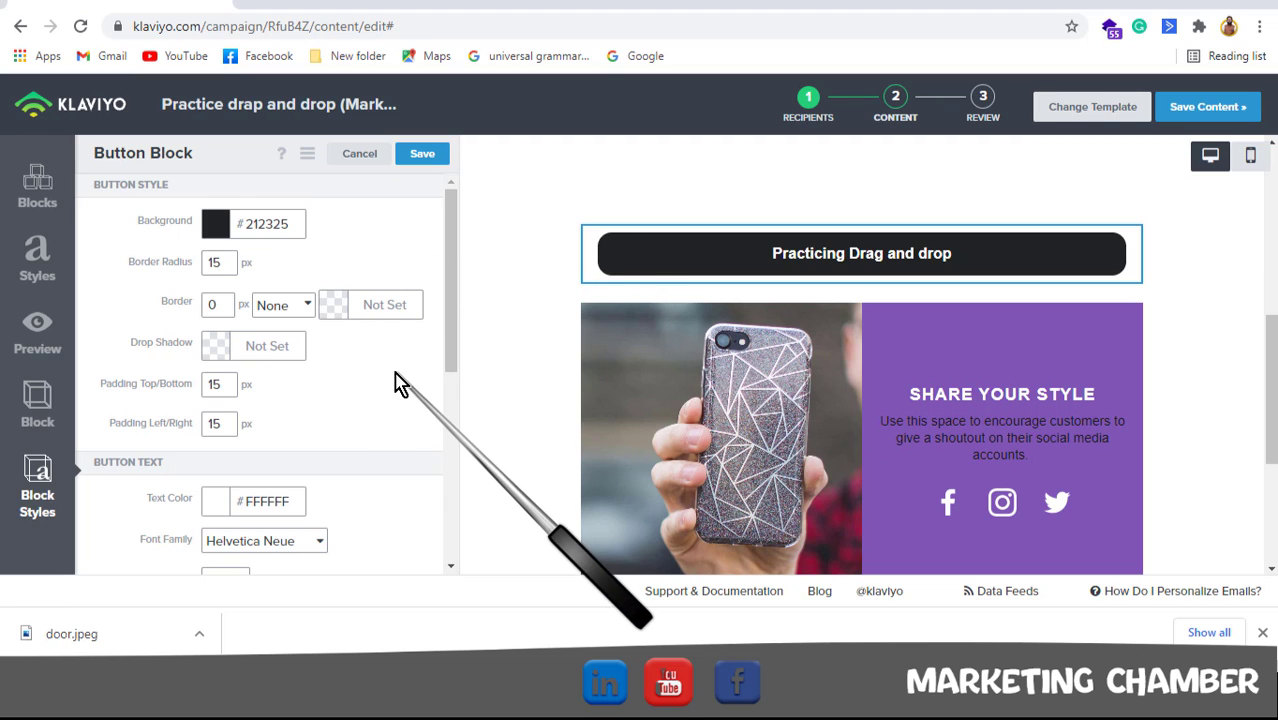
# Try several drop shadow colors for the button and settle on #D8CFCF
pyautogui.scroll(-1, 320, 298)
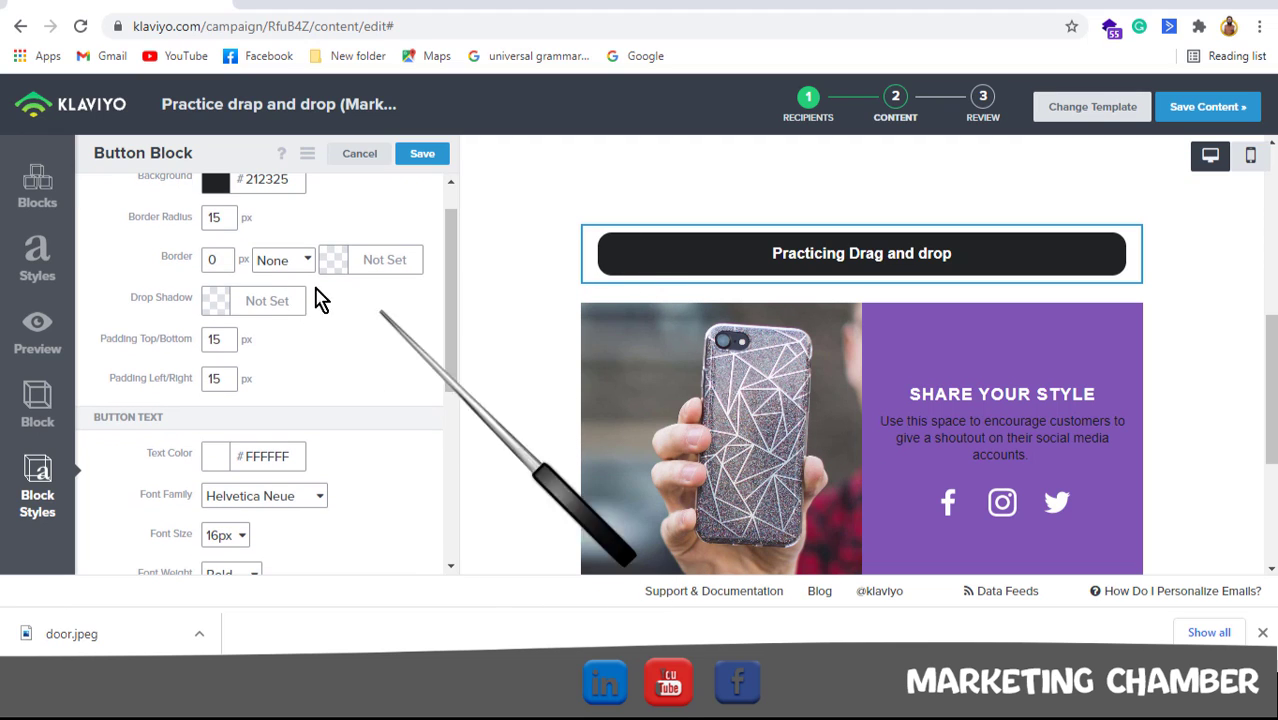
pyautogui.click(217, 302)
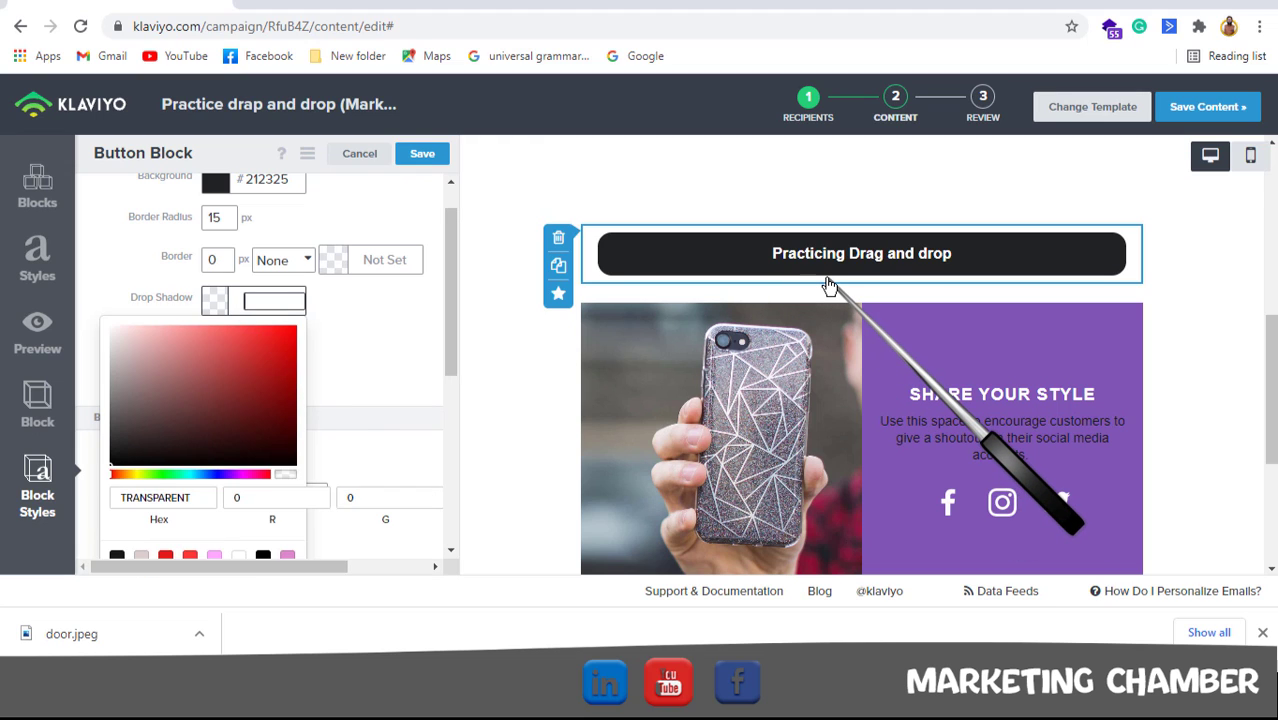
pyautogui.click(143, 363)
pyautogui.click(163, 375)
pyautogui.click(202, 388)
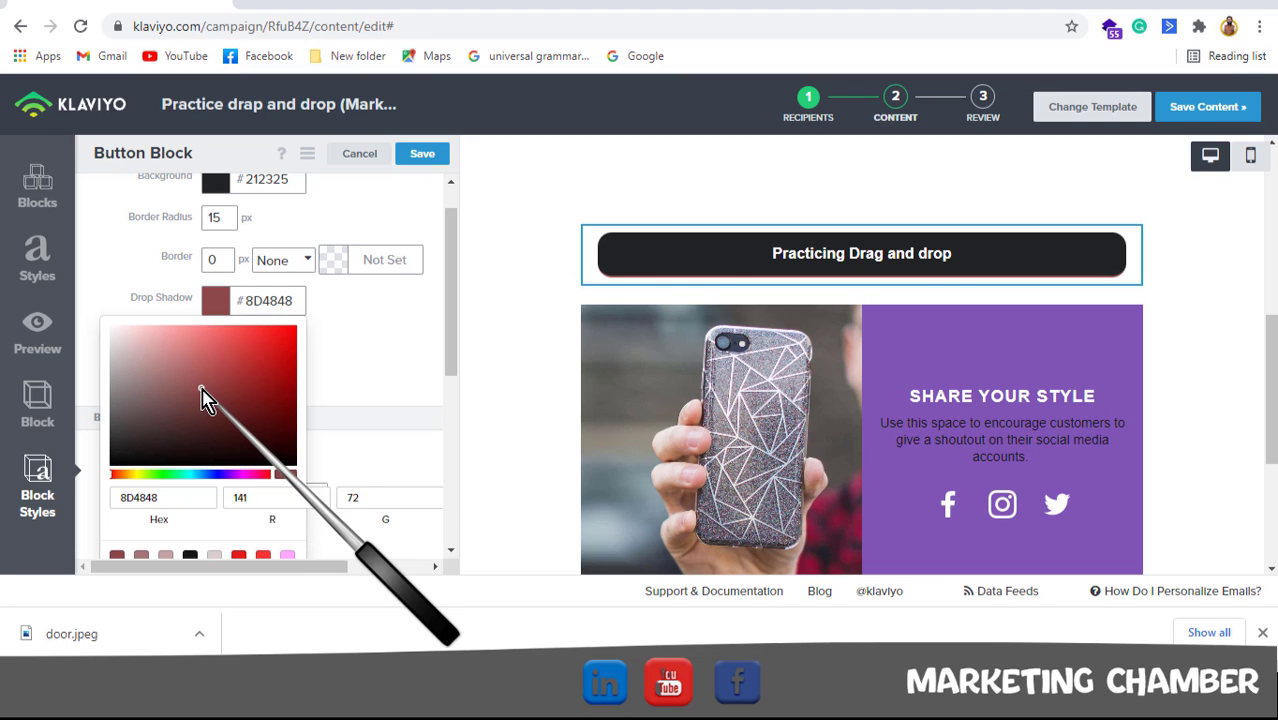
pyautogui.click(222, 389)
pyautogui.click(150, 352)
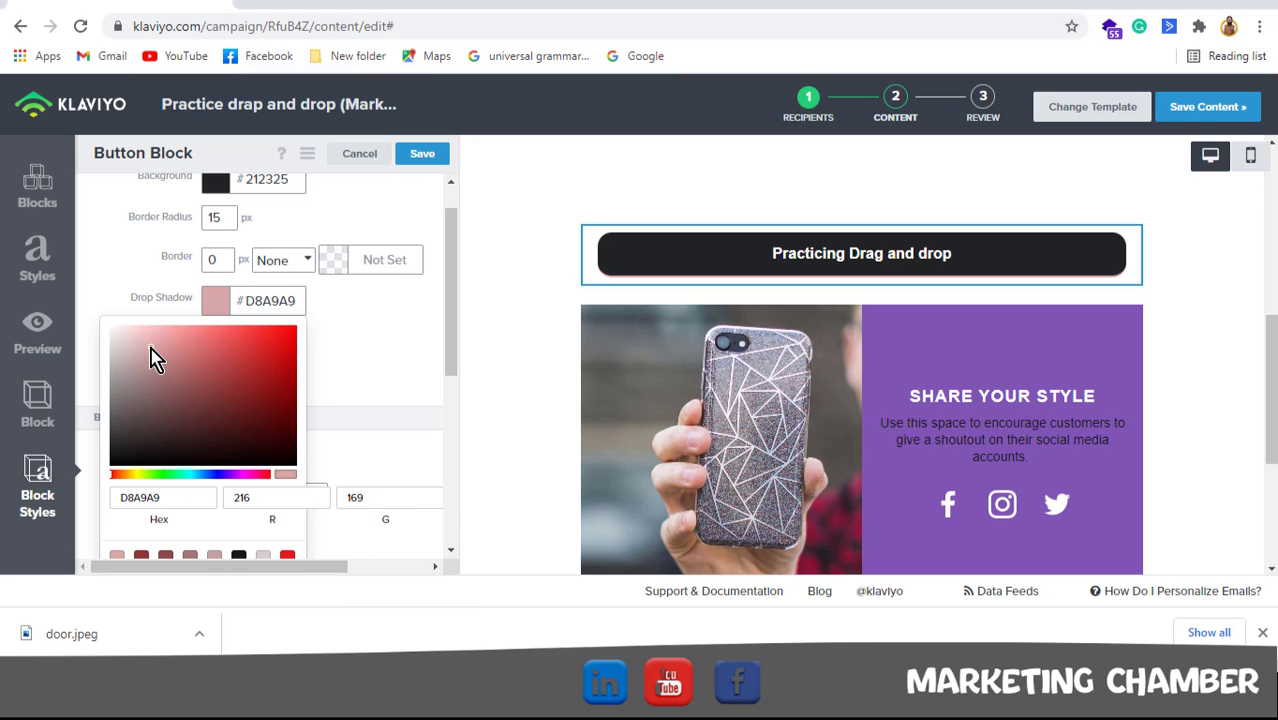
pyautogui.click(130, 347)
pyautogui.click(123, 380)
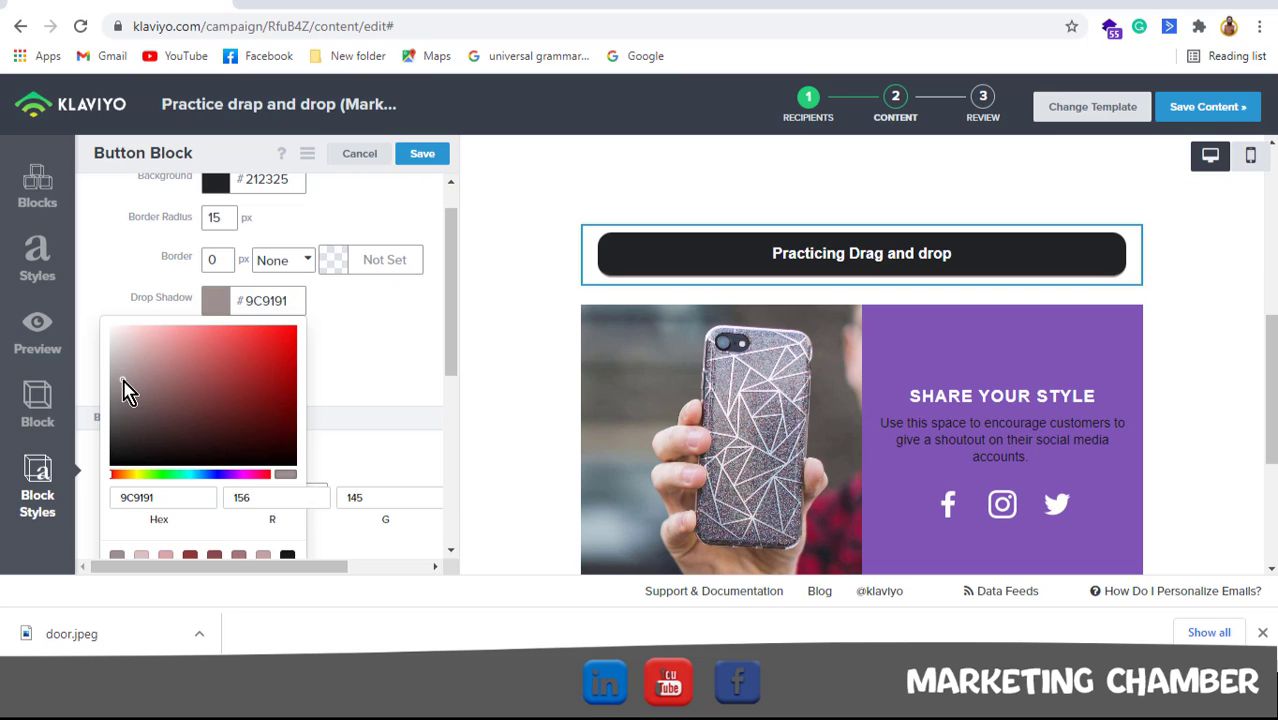
pyautogui.click(171, 418)
pyautogui.click(180, 413)
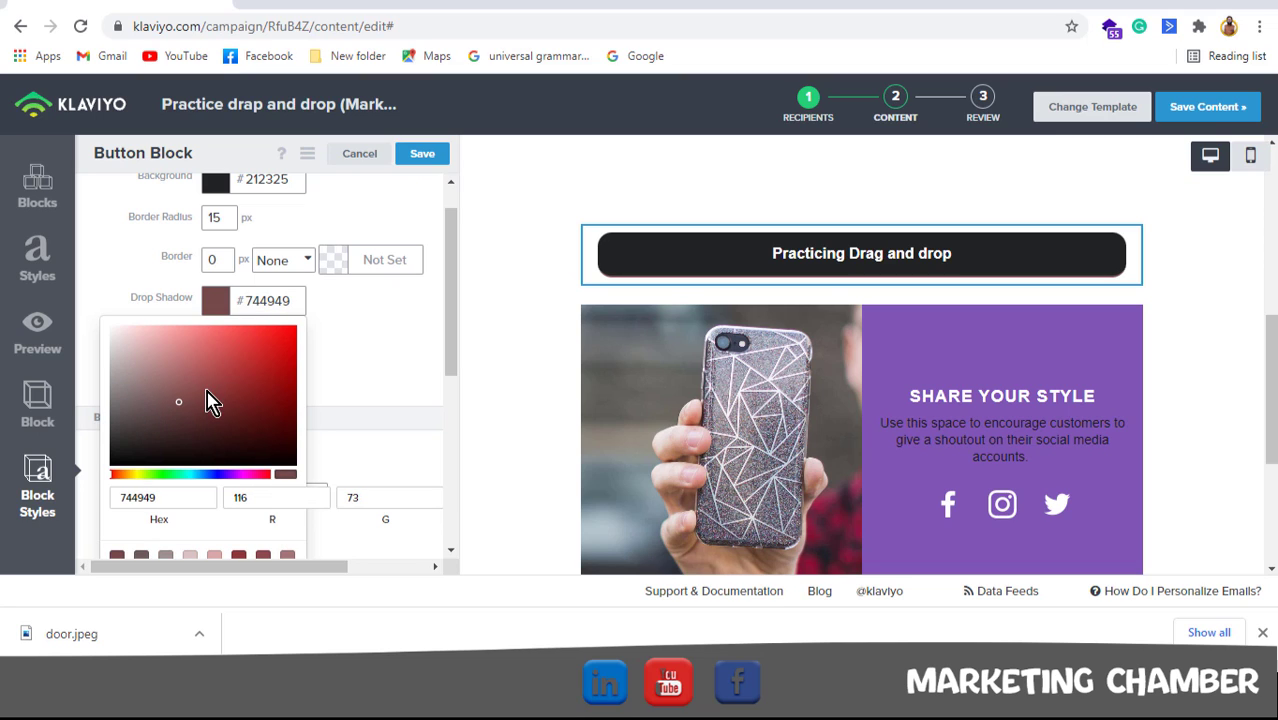
pyautogui.click(206, 392)
pyautogui.click(262, 352)
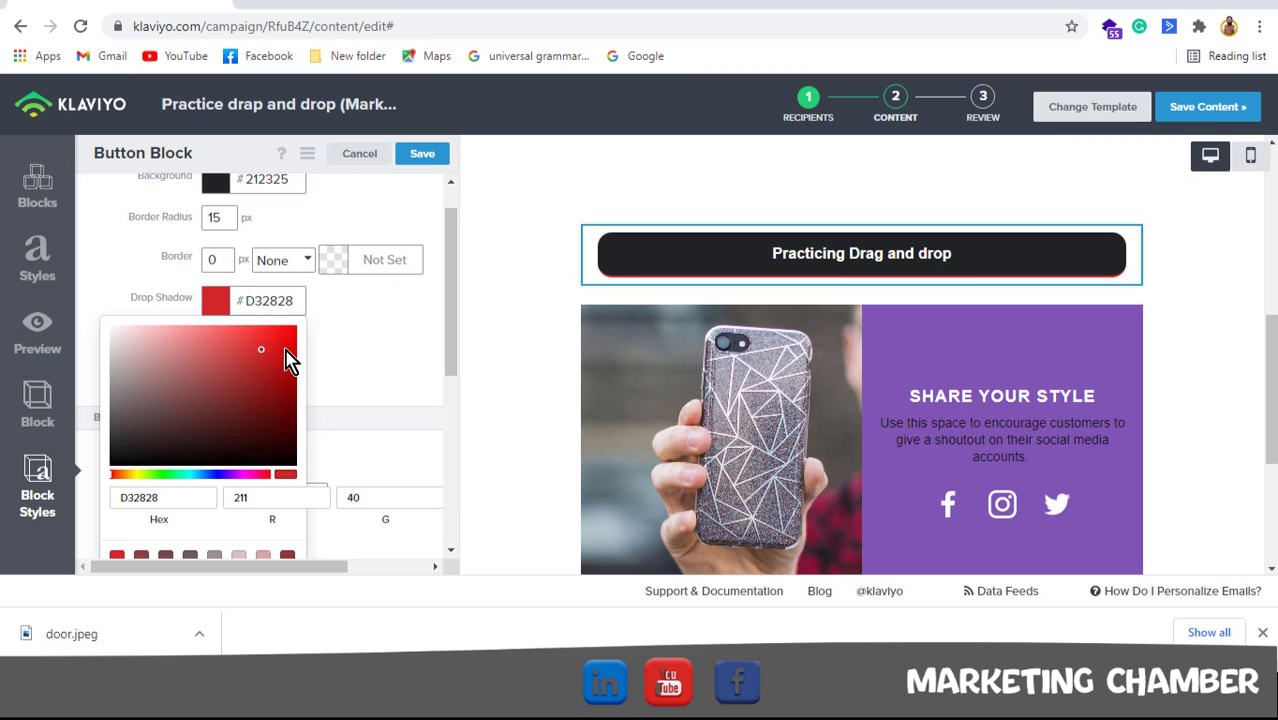
pyautogui.click(285, 351)
pyautogui.moveTo(232, 356); pyautogui.dragTo(116, 347)
pyautogui.click(389, 313)
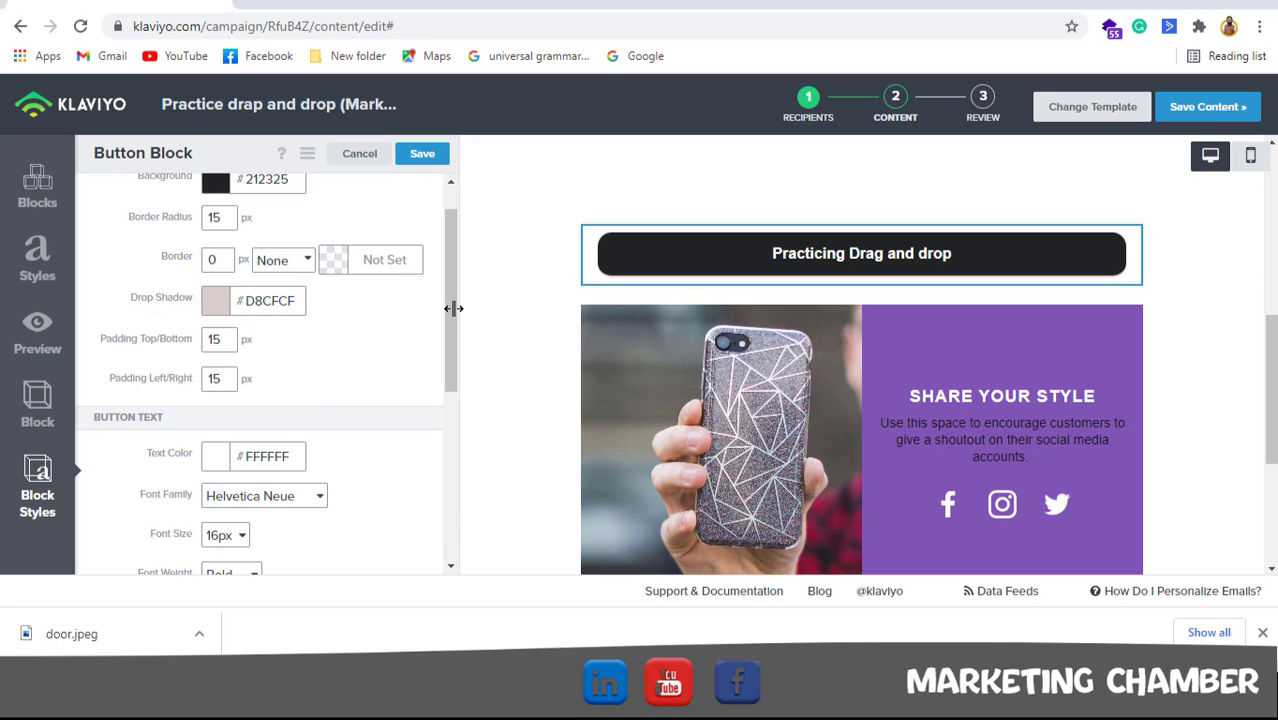
# Try top/bottom button padding of 0, 20 and 50 px, and set it back to 15 px
pyautogui.moveTo(451, 308); pyautogui.dragTo(448, 385)
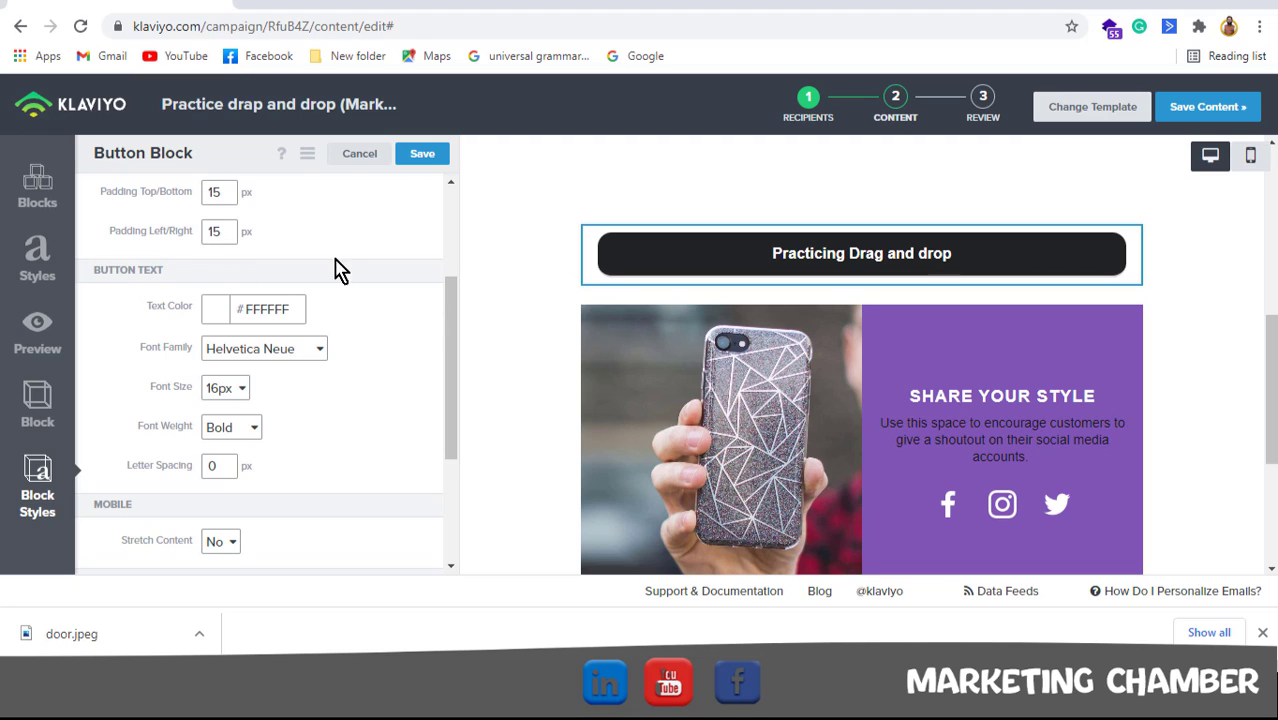
pyautogui.doubleClick(218, 191)
pyautogui.write('0')
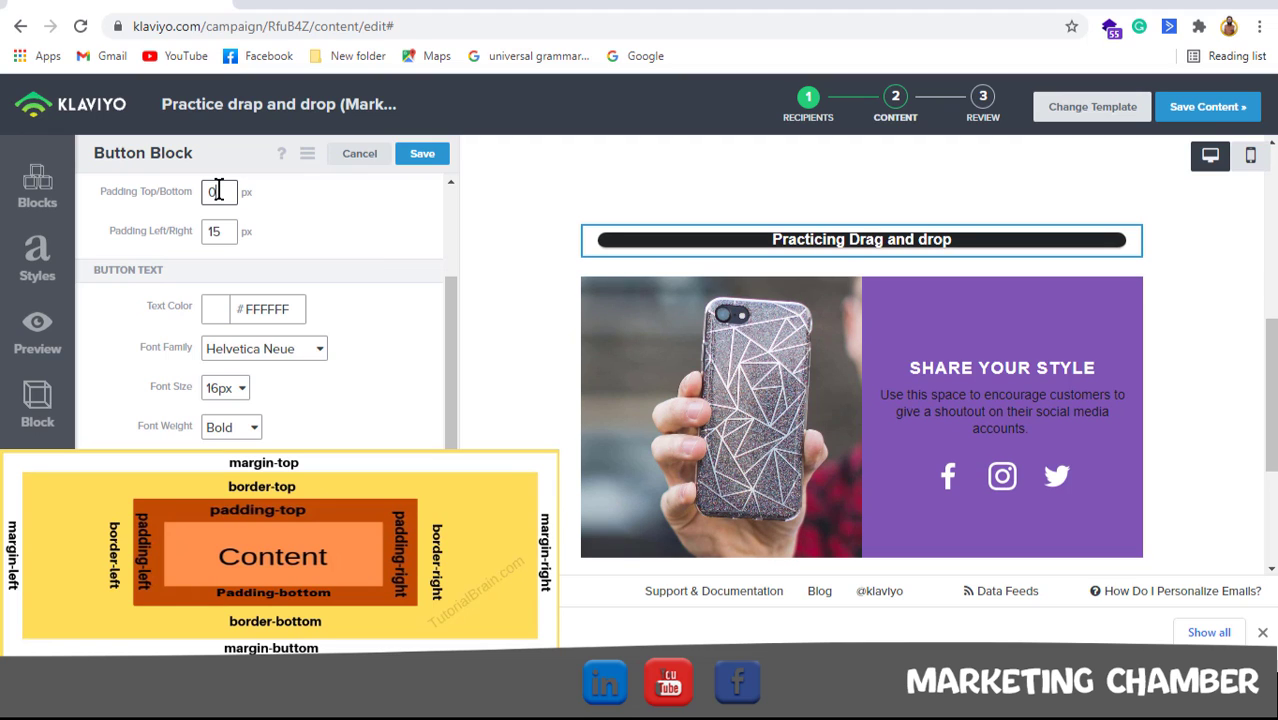
pyautogui.write('20')
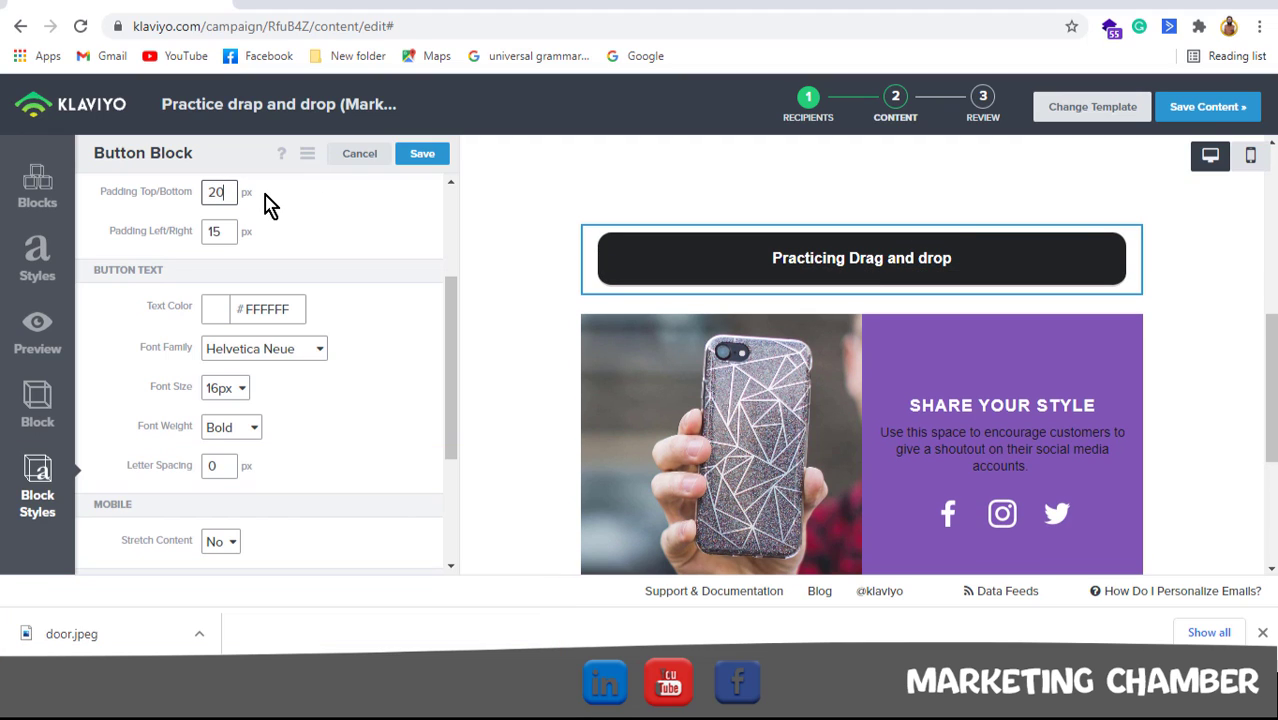
pyautogui.press('BackSpace')
pyautogui.press('BackSpace')
pyautogui.write('0')
pyautogui.press('BackSpace')
pyautogui.write('50')
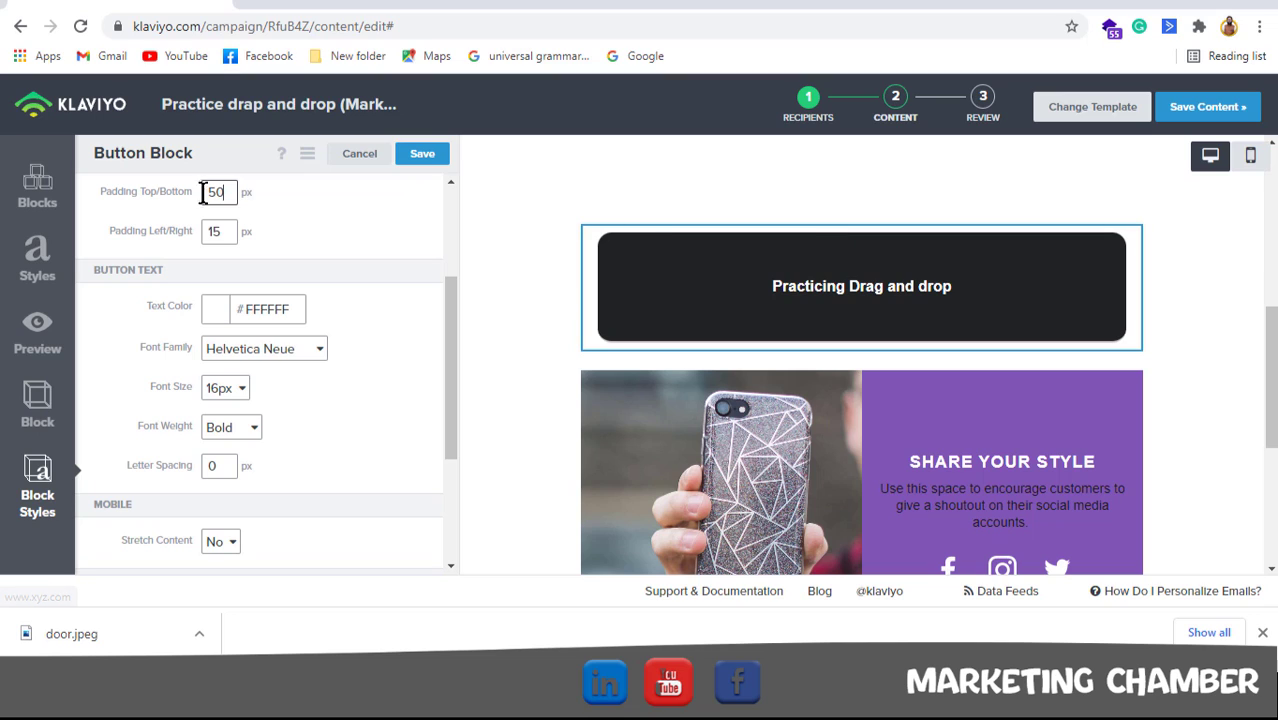
pyautogui.moveTo(877, 242)
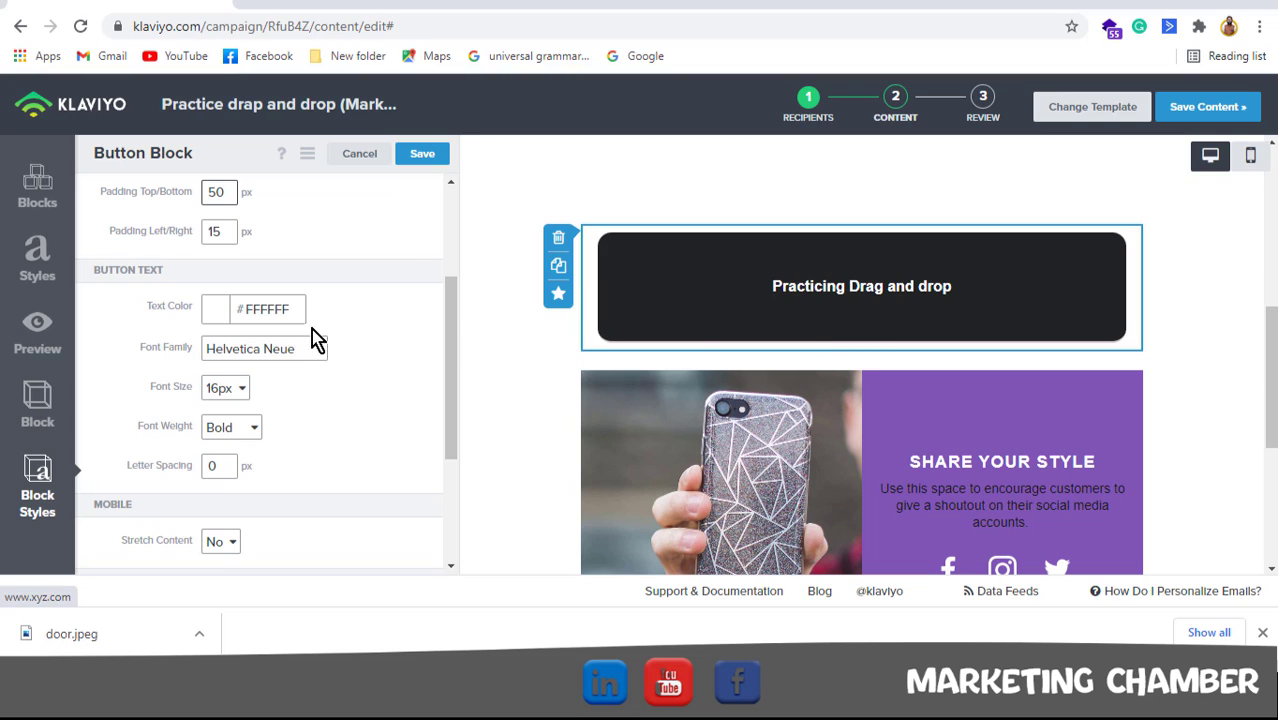
pyautogui.moveTo(737, 272)
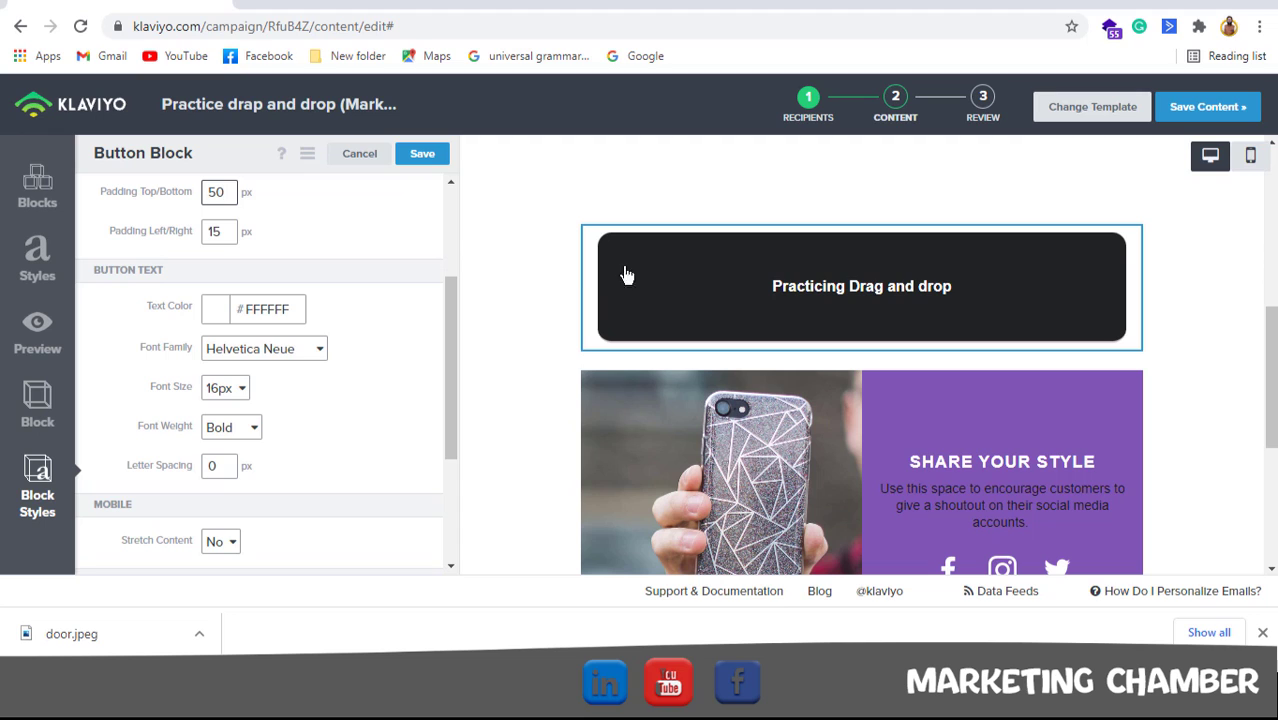
pyautogui.press('BackSpace')
pyautogui.press('BackSpace')
pyautogui.write('15')
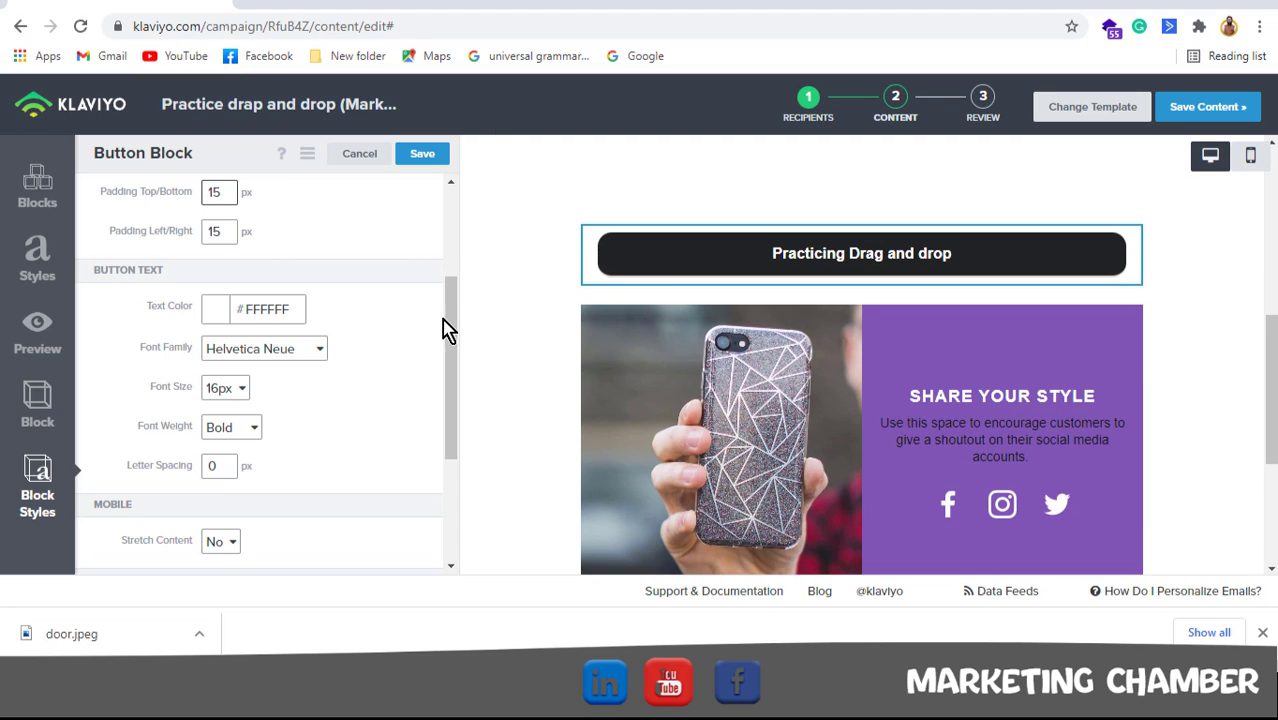
# Try red #DF0202 for the button's text color and settle on #E7D2D2
pyautogui.click(217, 319)
pyautogui.click(295, 352)
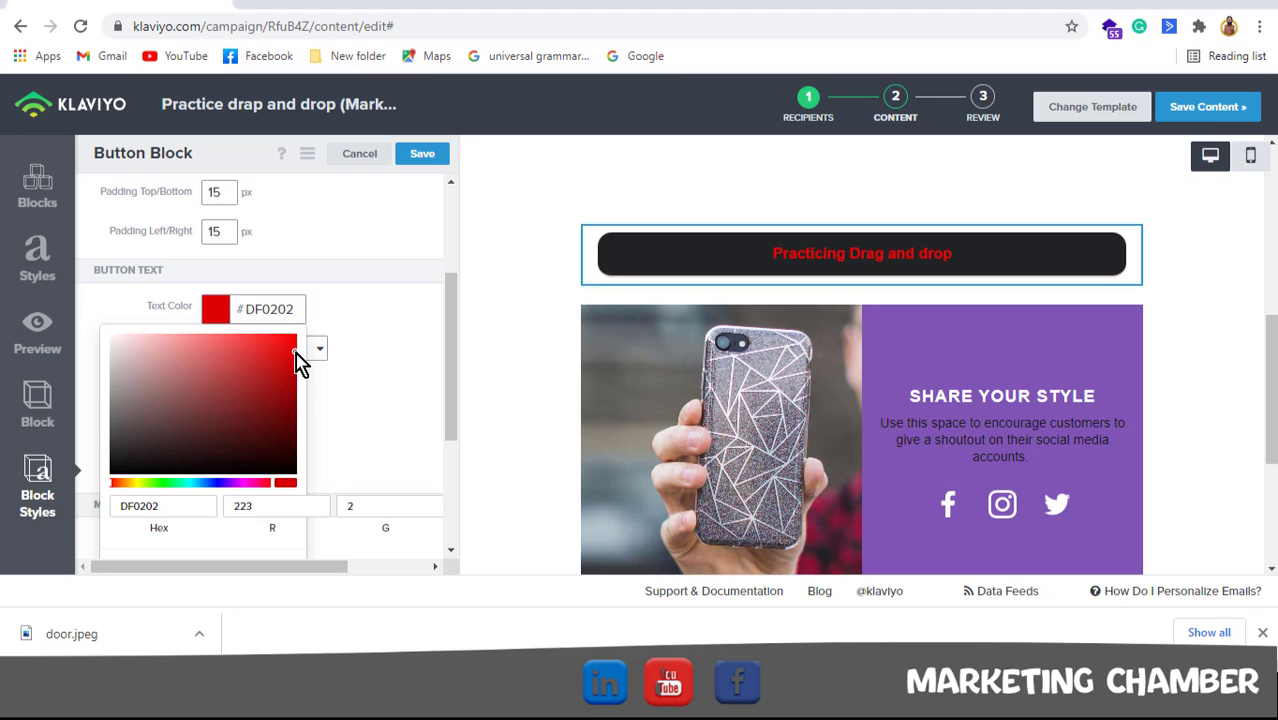
pyautogui.click(127, 349)
pyautogui.click(418, 367)
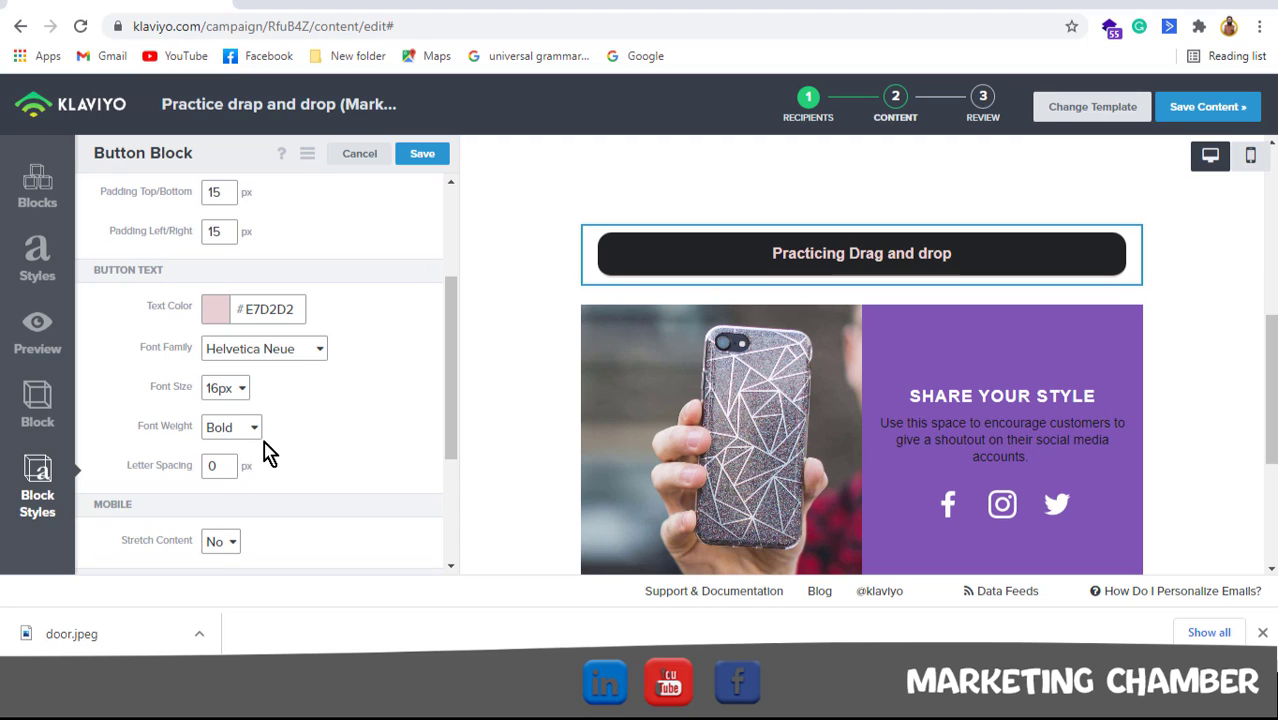
# Try red #E42727 and light pink #EBDDDD as the block background color behind the button
pyautogui.moveTo(447, 408); pyautogui.dragTo(456, 503)
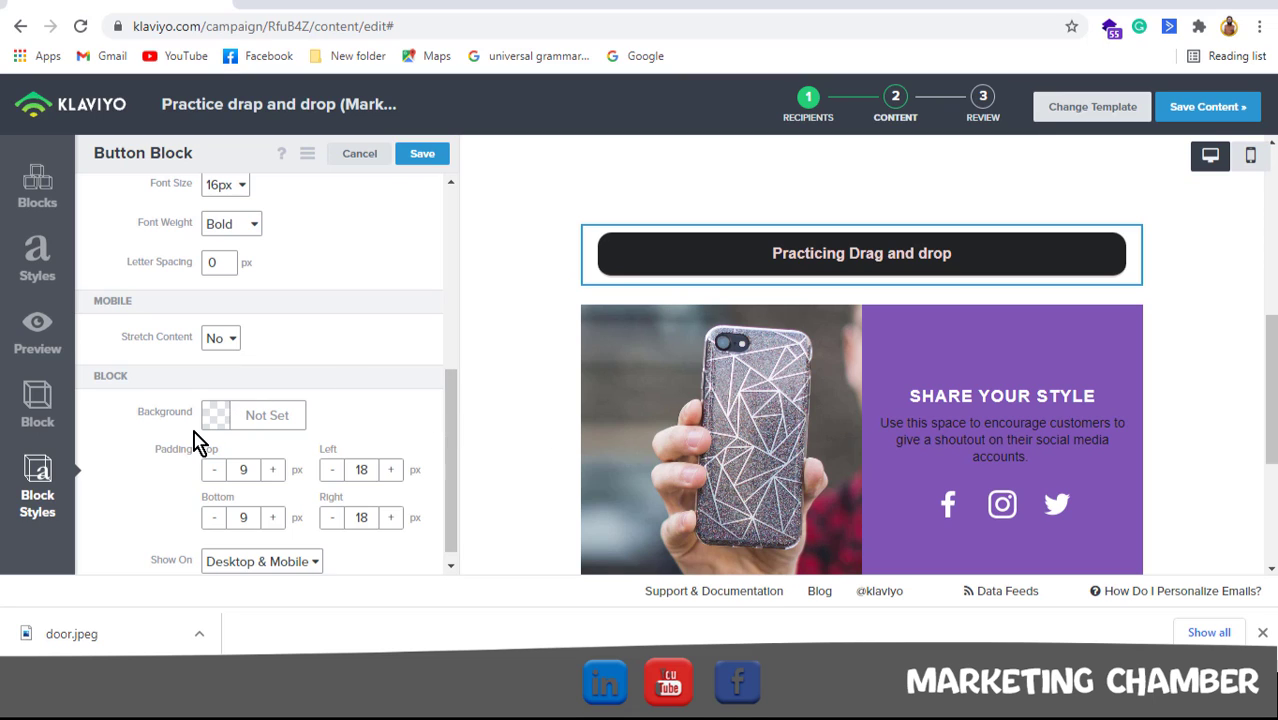
pyautogui.moveTo(449, 434); pyautogui.dragTo(451, 506)
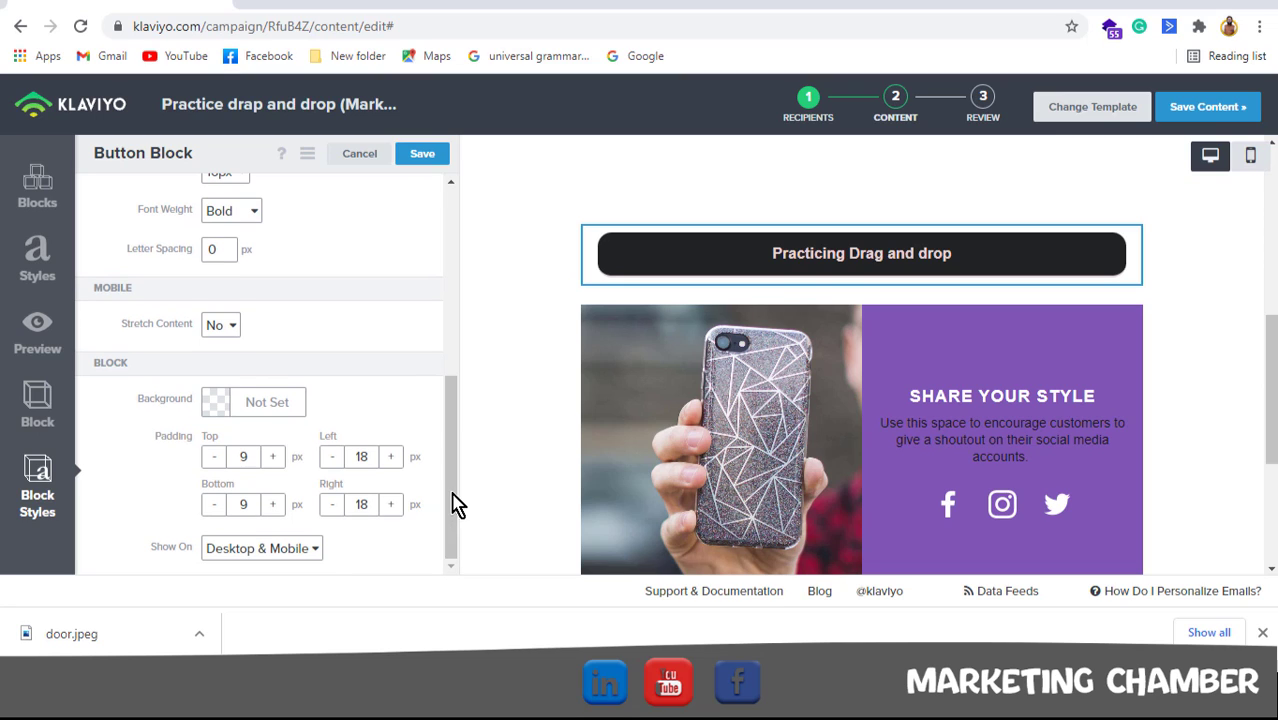
pyautogui.click(212, 408)
pyautogui.click(268, 450)
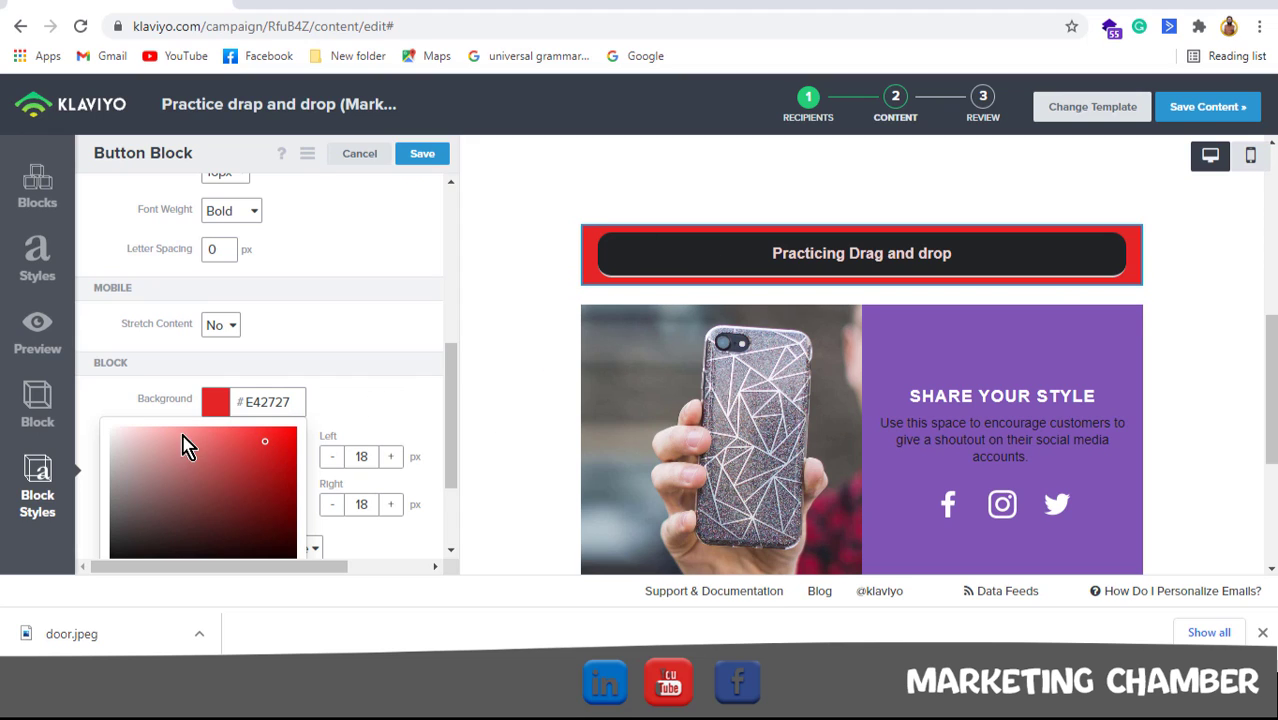
pyautogui.click(120, 437)
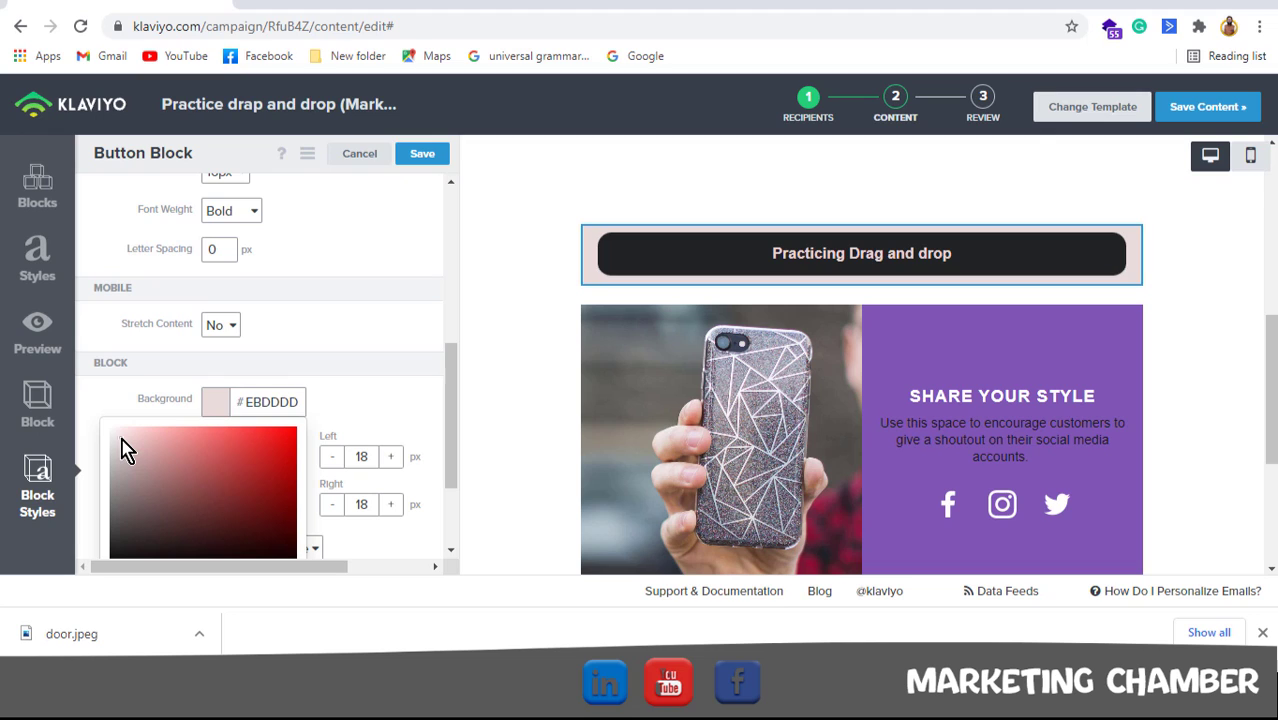
pyautogui.click(451, 390)
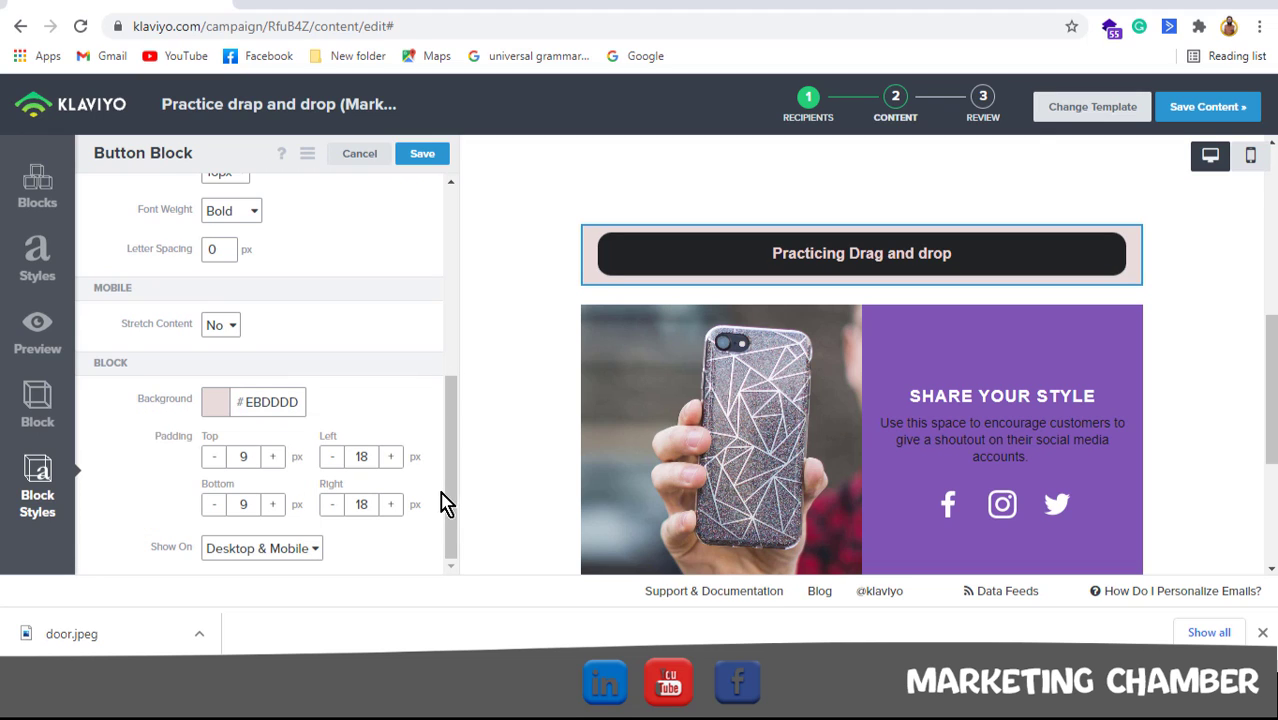
# Set the block background color behind the button to white #FFFFFF and save the button block
pyautogui.moveTo(1272, 425); pyautogui.dragTo(1272, 454)
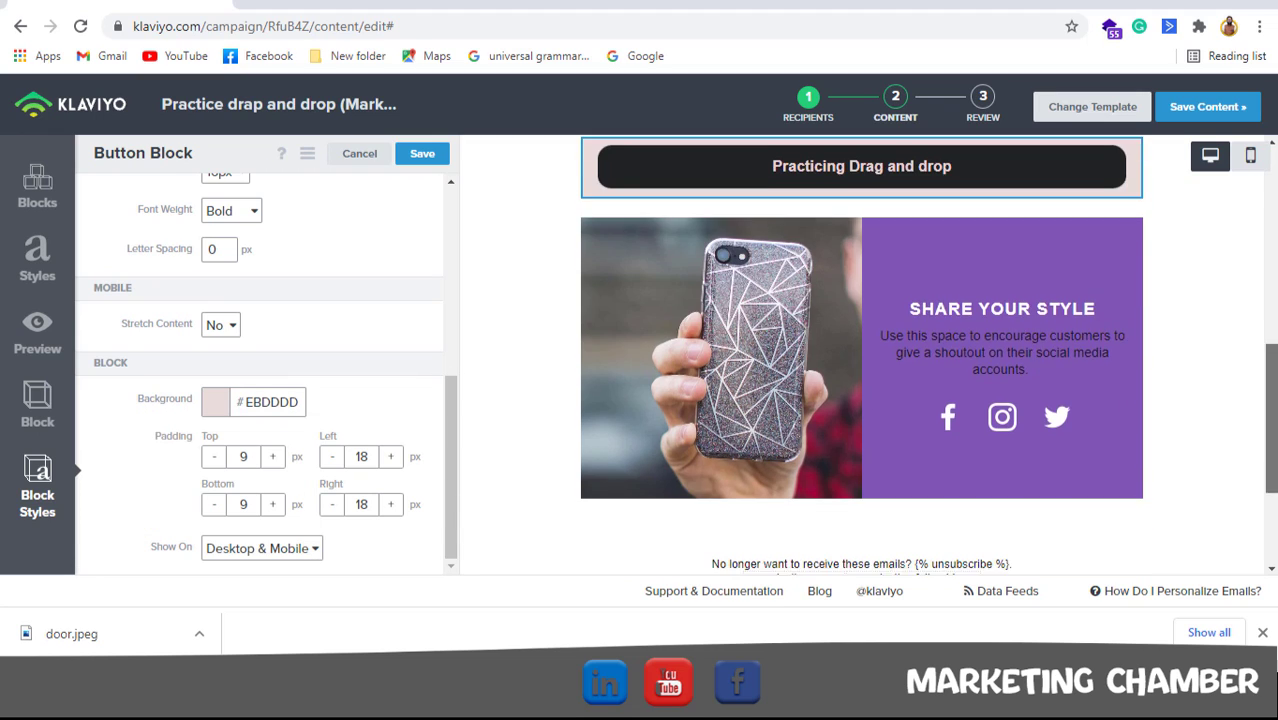
pyautogui.click(294, 402)
pyautogui.press('BackSpace')
pyautogui.press('BackSpace')
pyautogui.press('BackSpace')
pyautogui.press('BackSpace')
pyautogui.press('BackSpace')
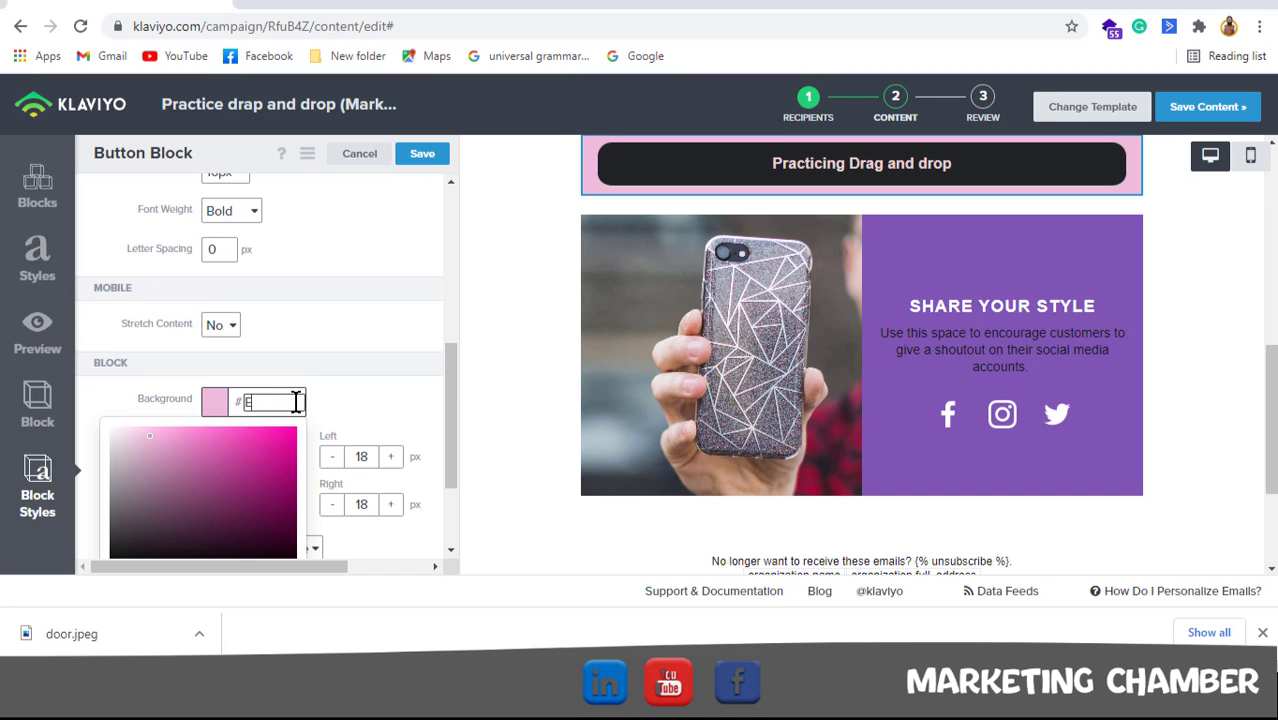
pyautogui.press('BackSpace')
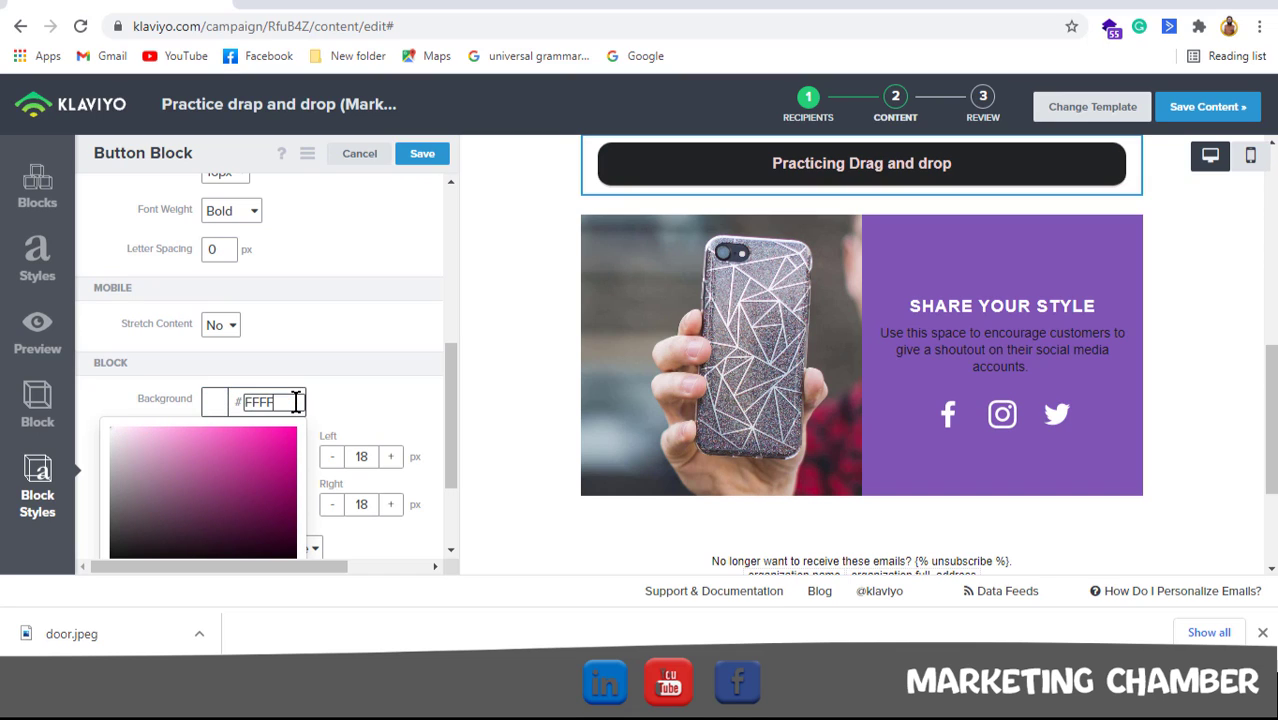
pyautogui.click(388, 421)
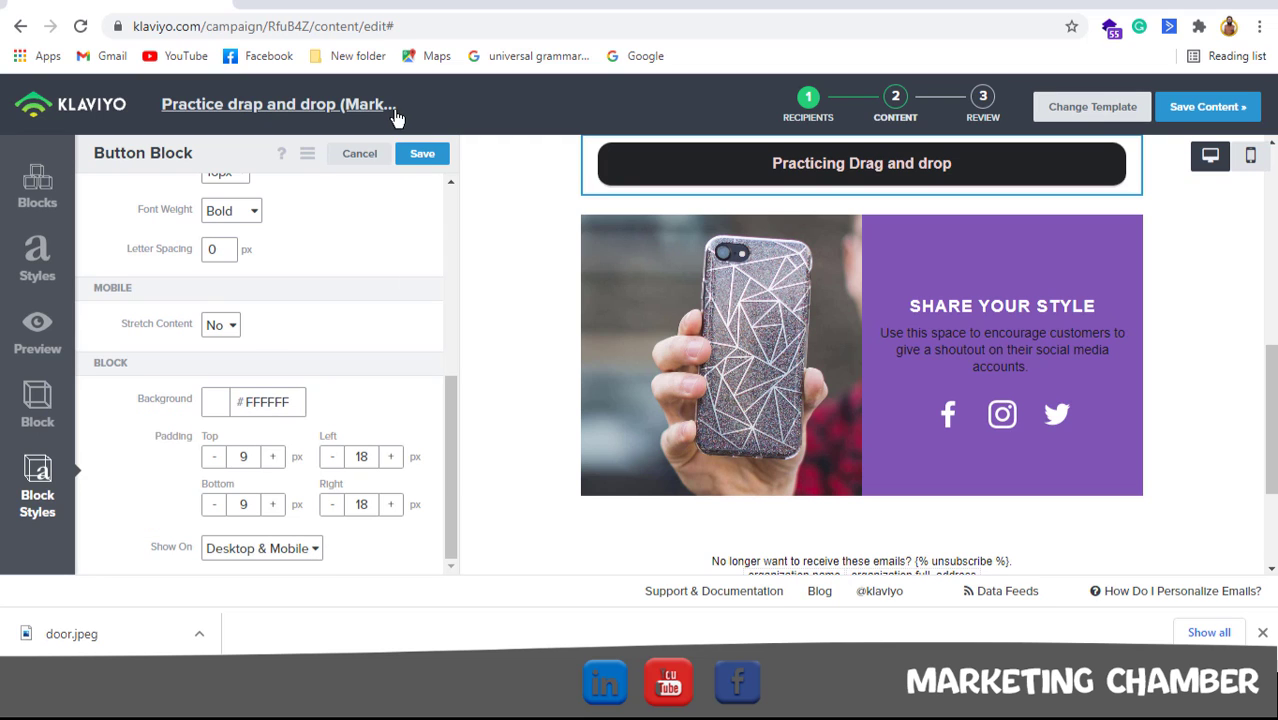
pyautogui.click(421, 163)
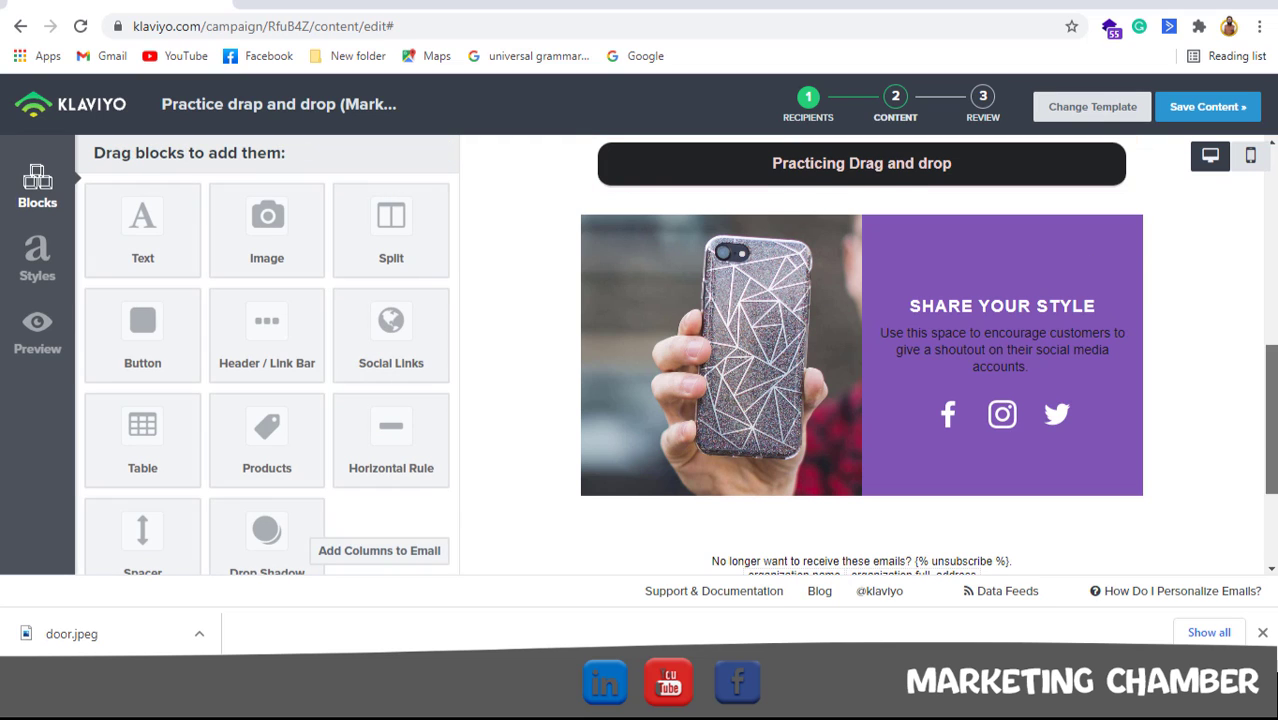
# Delete the phone case image block and the empty purple block above the "SHARE YOUR STYLE" text
pyautogui.scroll(2, 1070, 357)
pyautogui.click(559, 371)
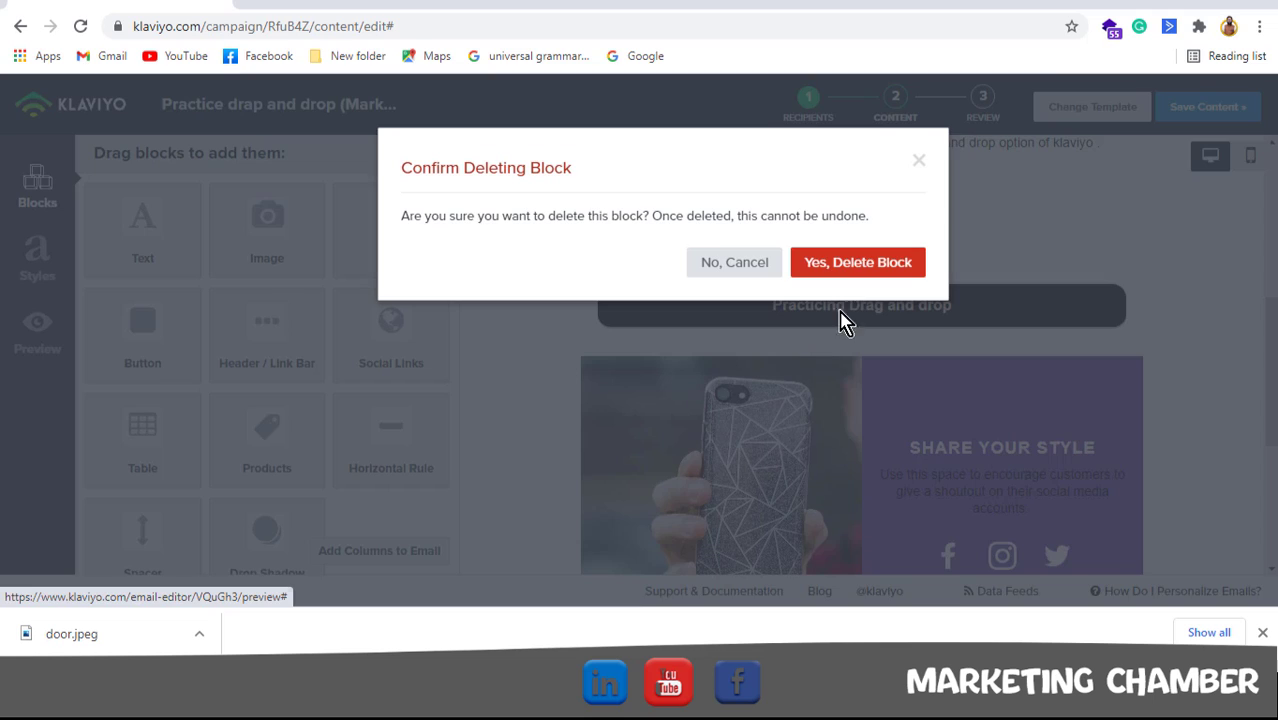
pyautogui.click(845, 262)
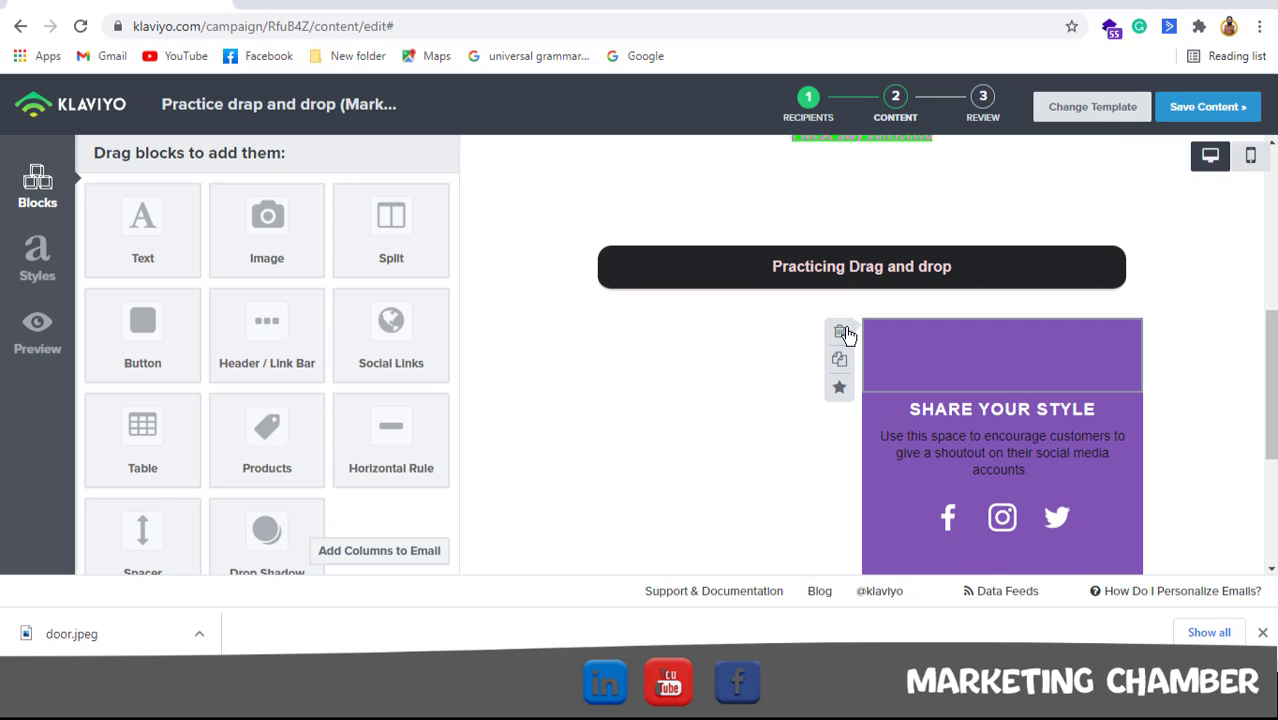
pyautogui.click(845, 334)
pyautogui.click(876, 272)
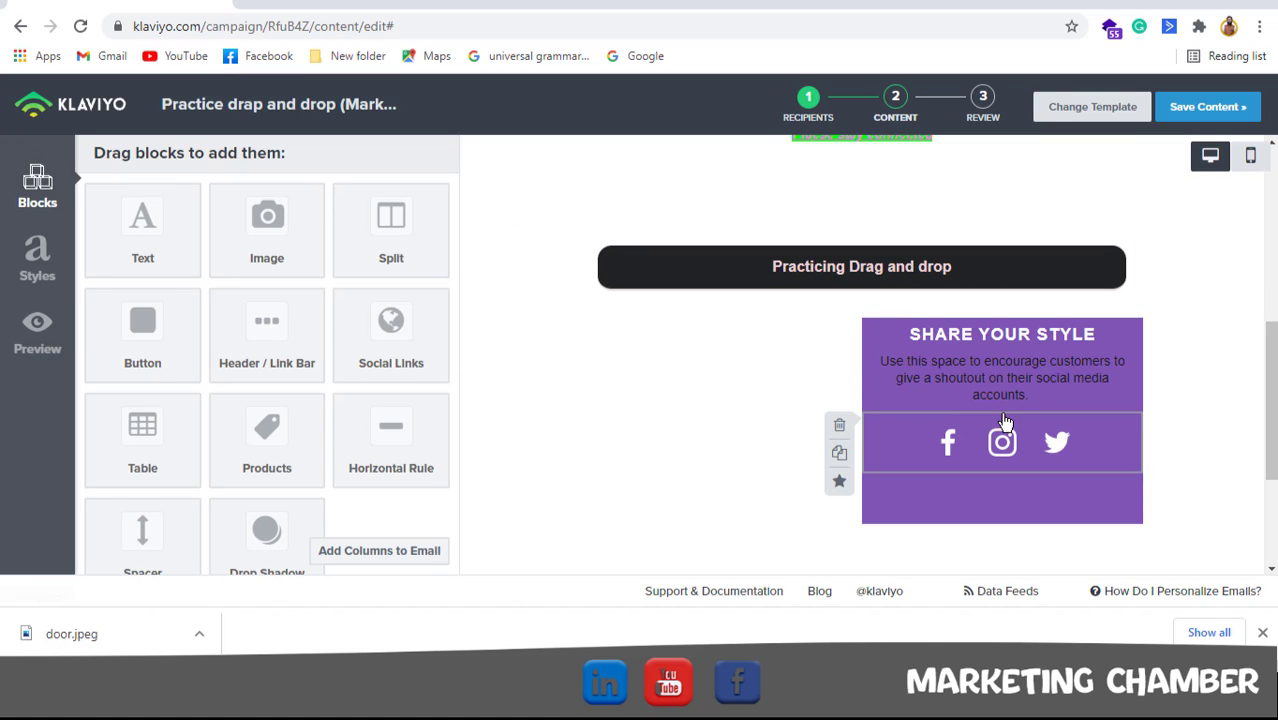
# Delete the "SHARE YOUR STYLE" text block, the white social icons and the remaining purple block
pyautogui.click(845, 337)
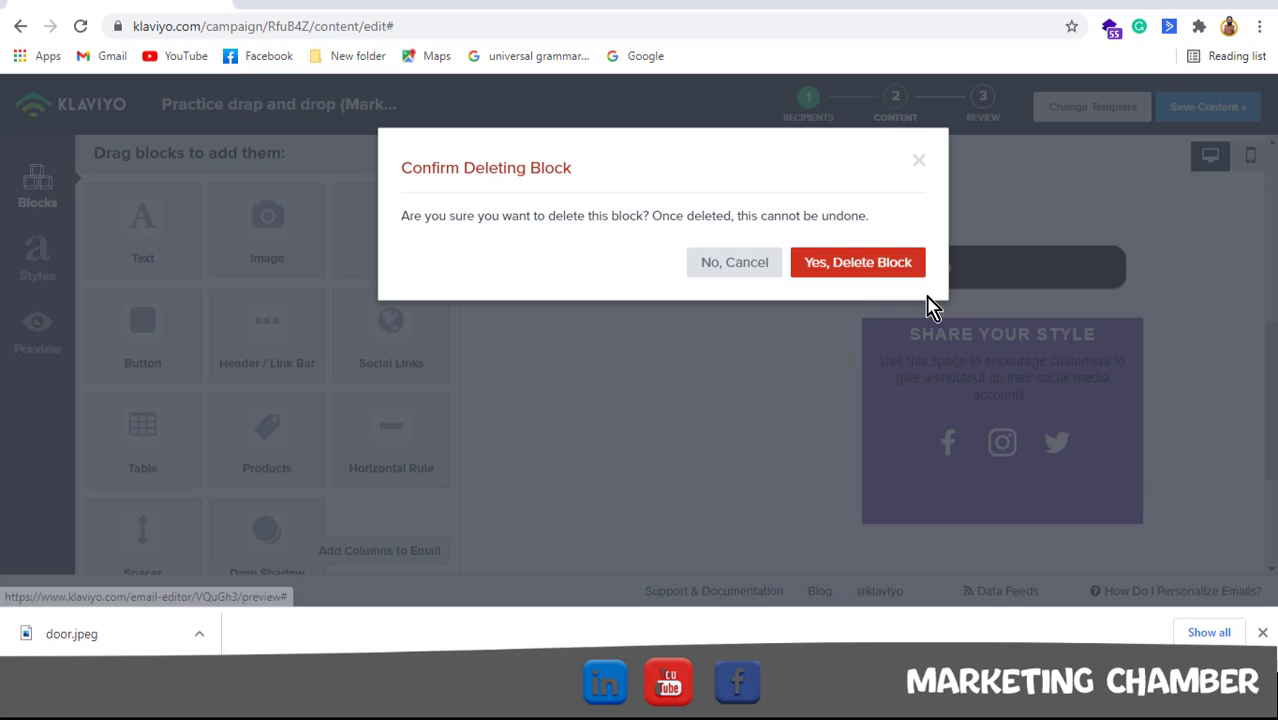
pyautogui.click(884, 274)
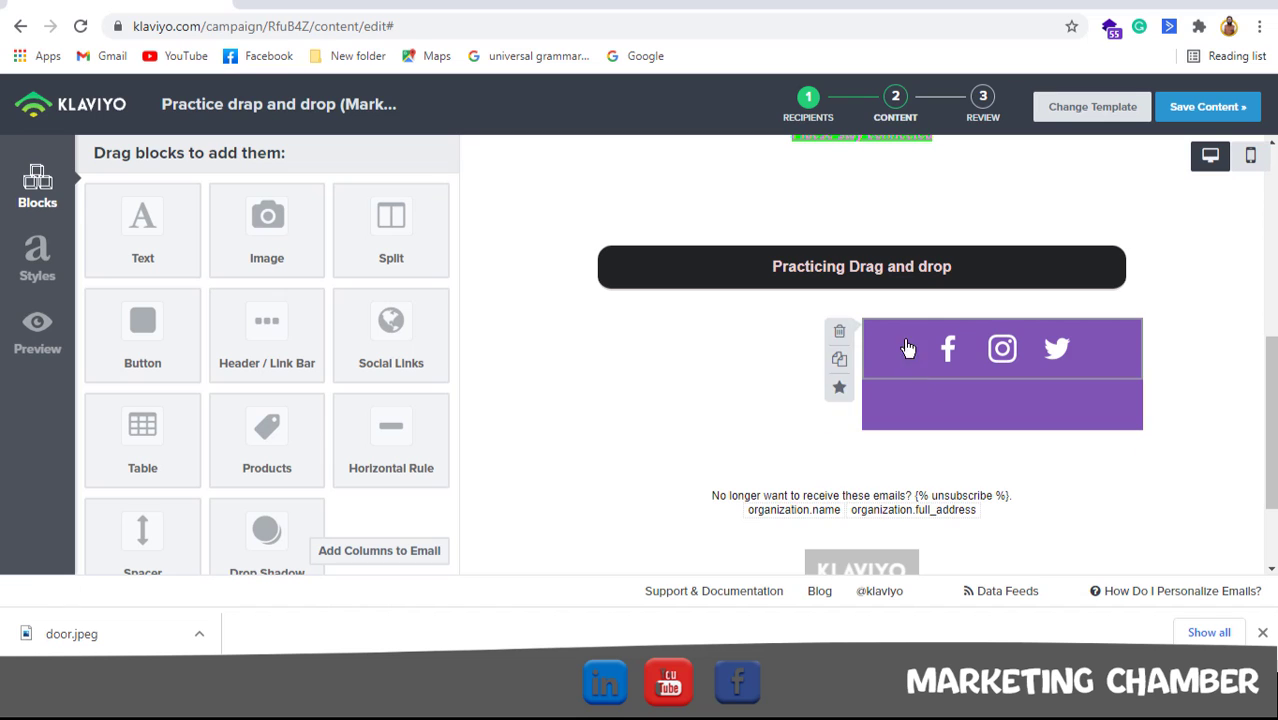
pyautogui.click(842, 335)
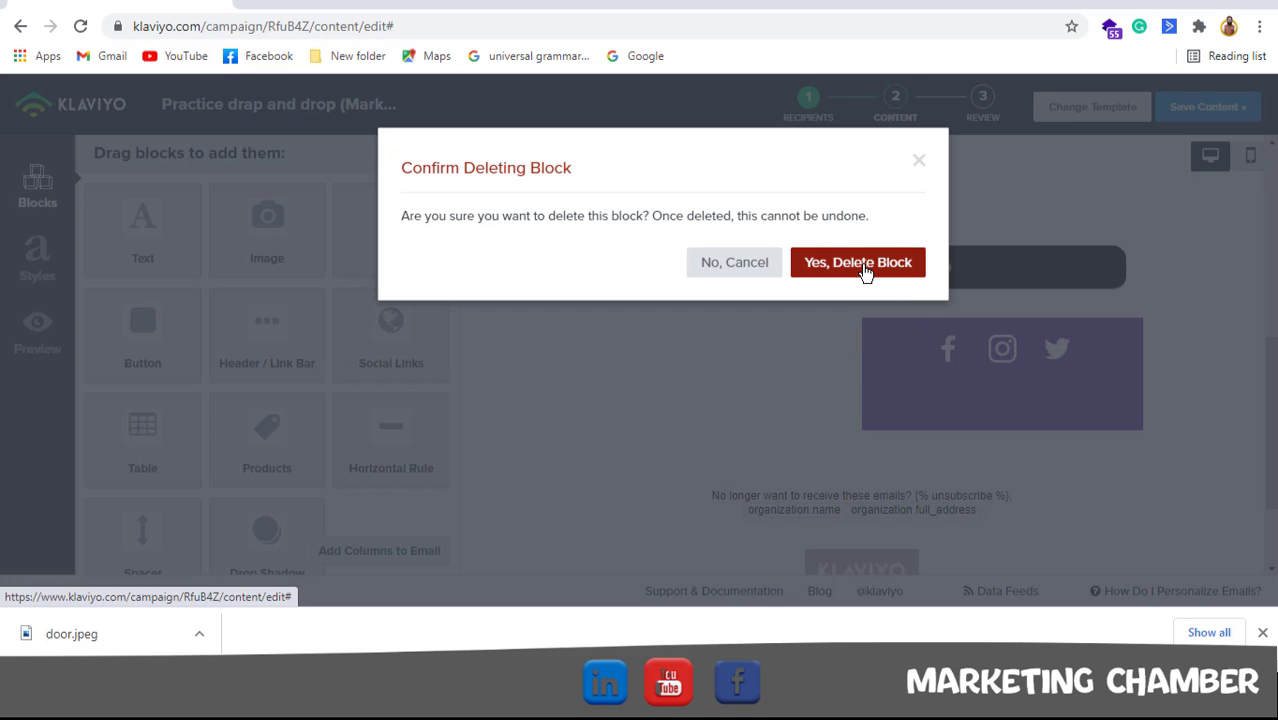
pyautogui.click(864, 270)
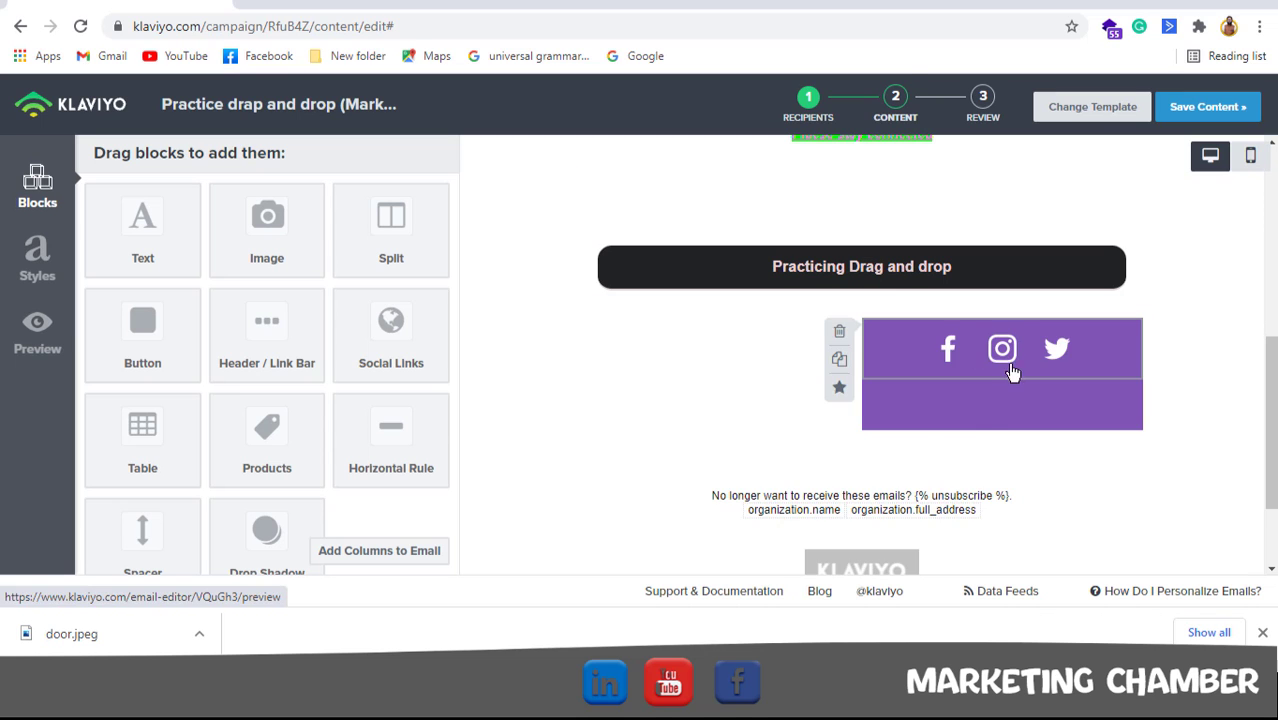
pyautogui.click(842, 333)
pyautogui.click(861, 264)
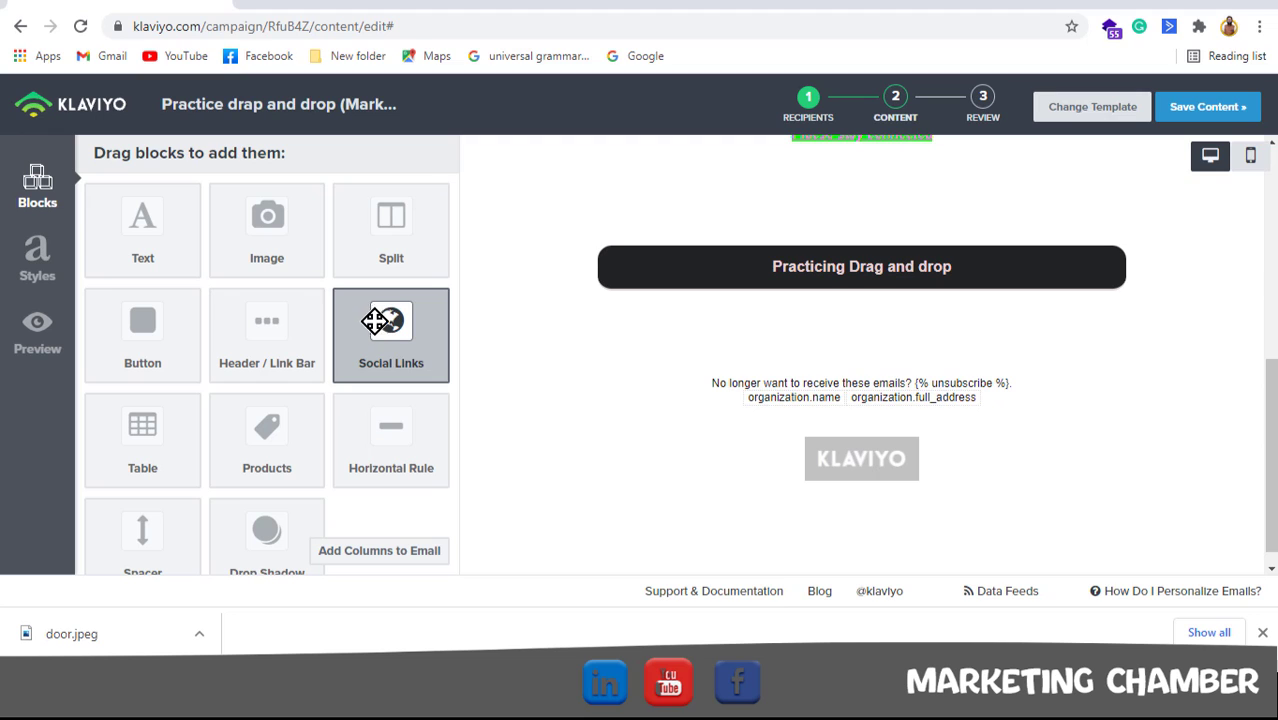
# Add a Social Links block directly below the button and set its first link type to Facebook
pyautogui.moveTo(382, 333); pyautogui.dragTo(808, 341)
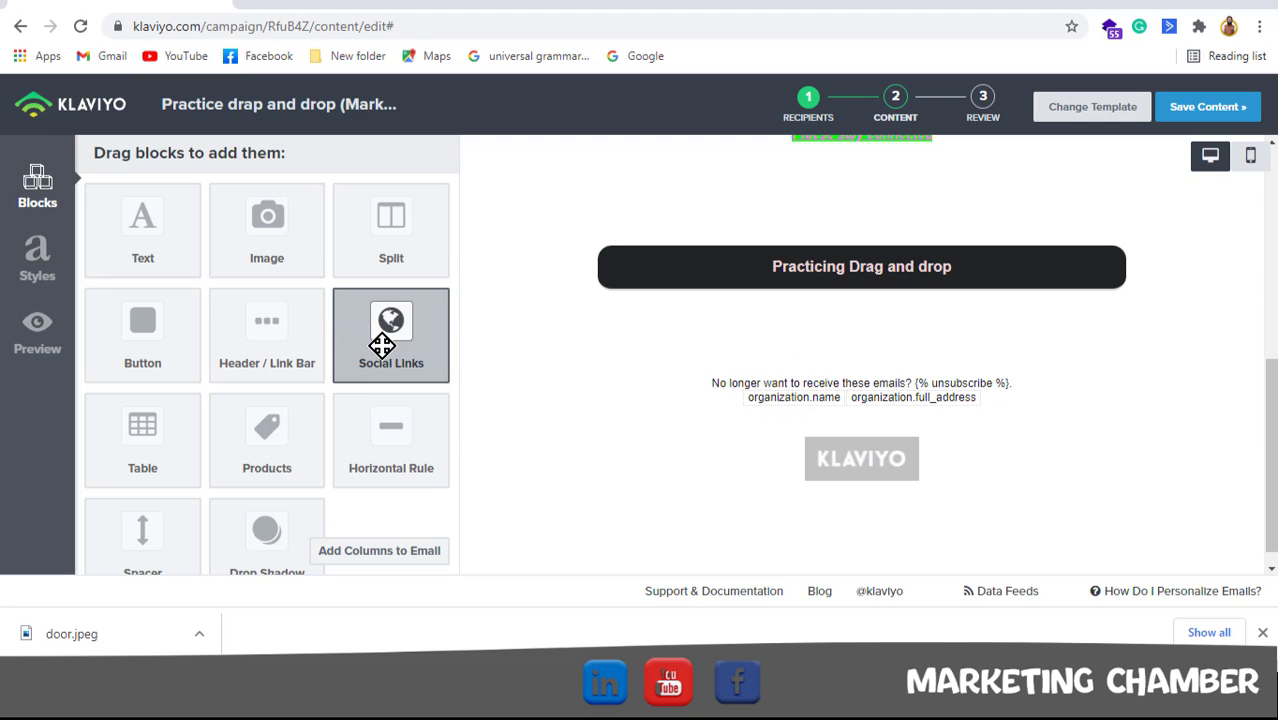
pyautogui.moveTo(379, 342); pyautogui.dragTo(800, 300)
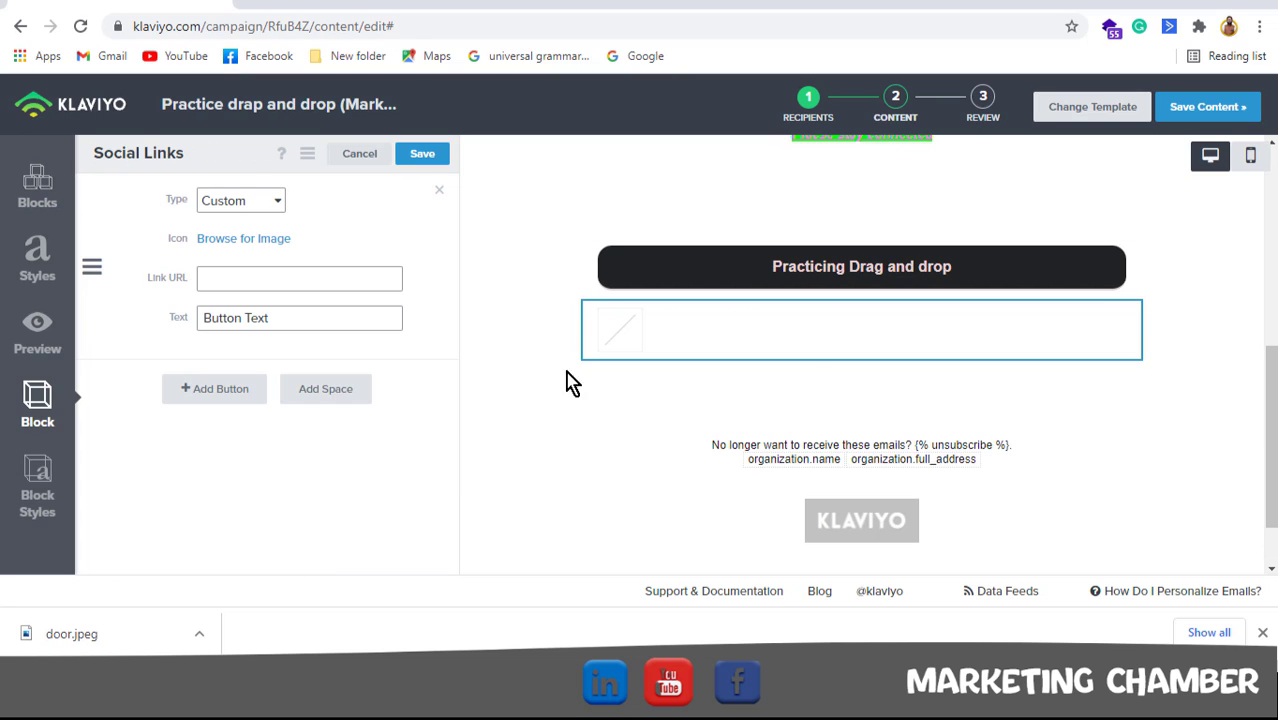
pyautogui.click(250, 205)
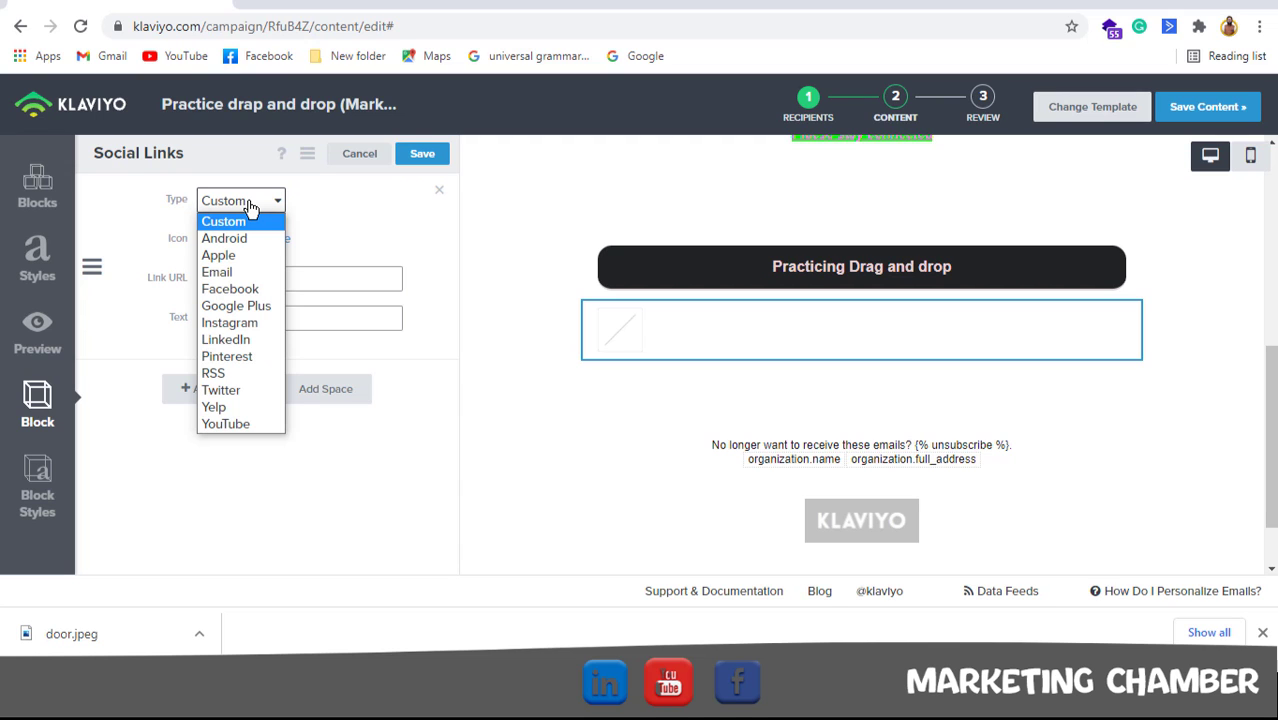
pyautogui.click(240, 289)
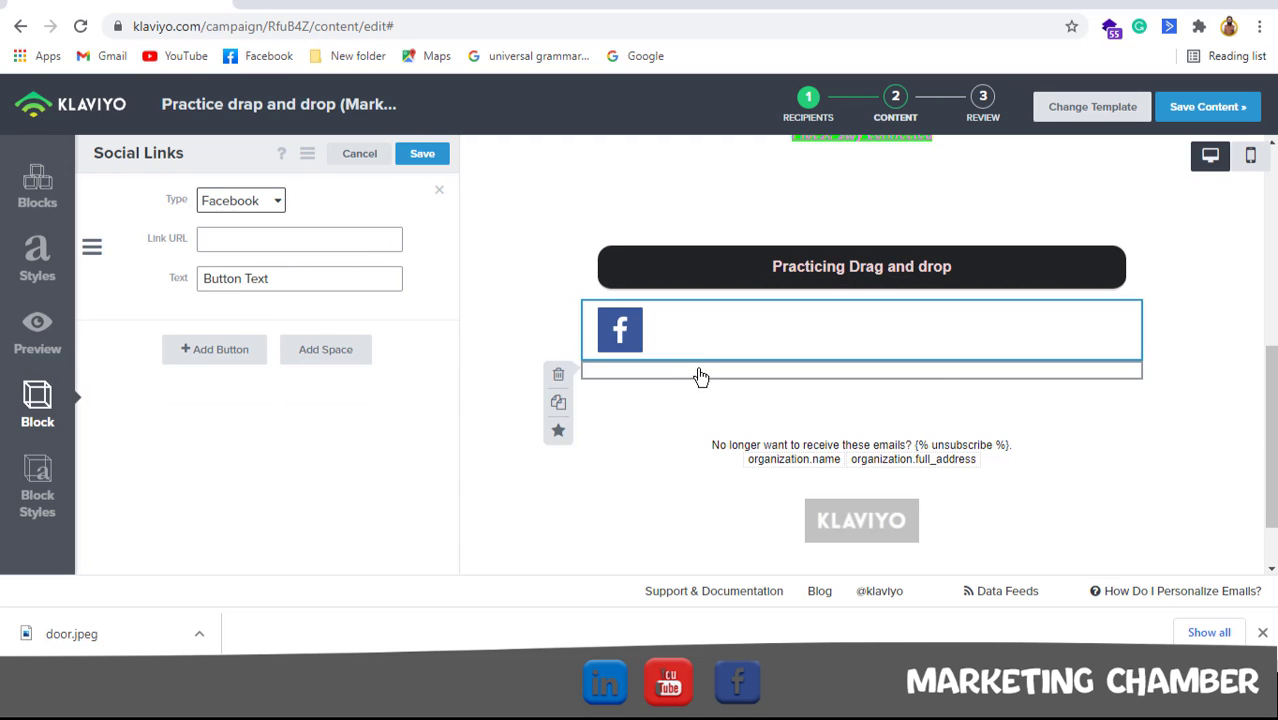
# Add two more social buttons to the block, one of type Twitter and one of type YouTube
pyautogui.click(210, 352)
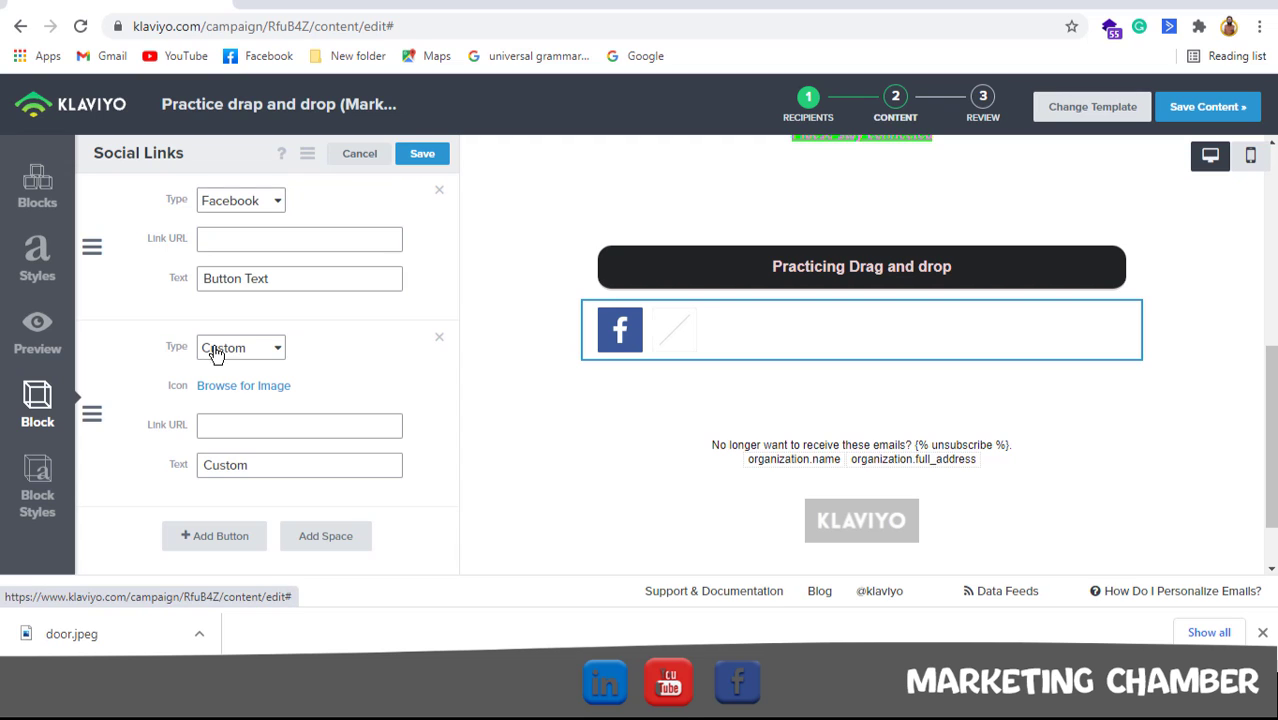
pyautogui.click(262, 350)
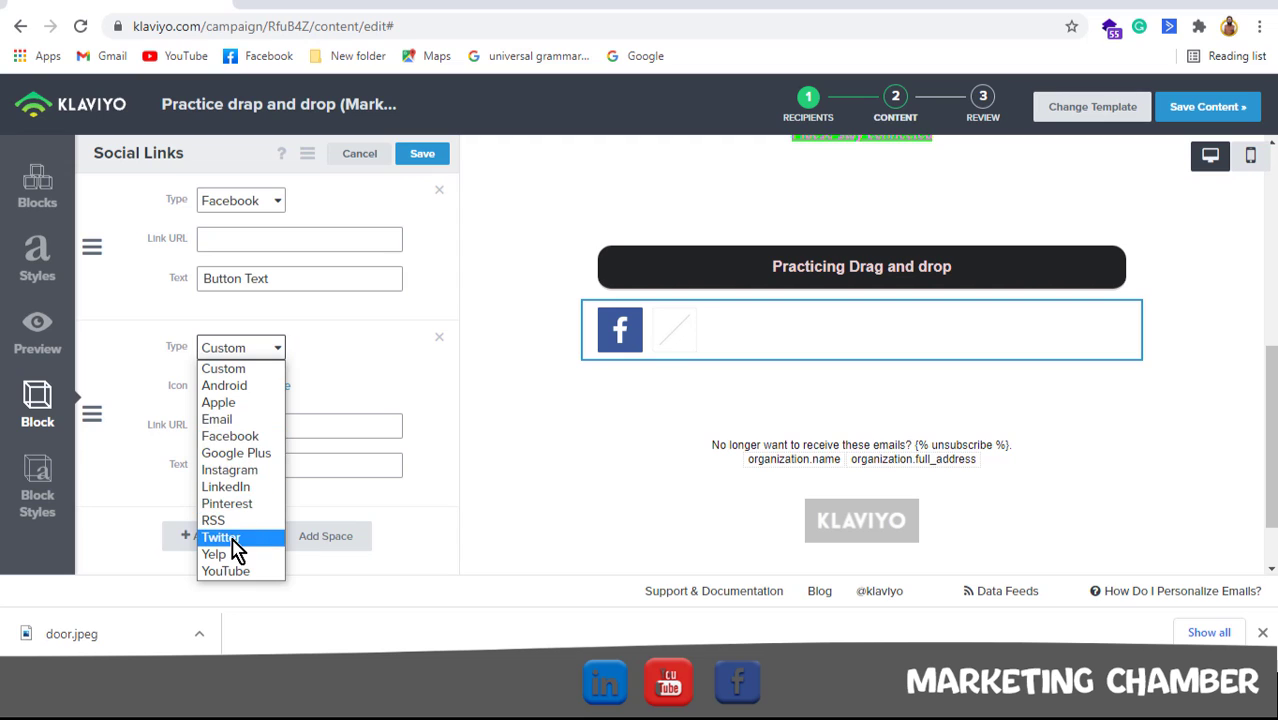
pyautogui.click(245, 535)
pyautogui.click(220, 505)
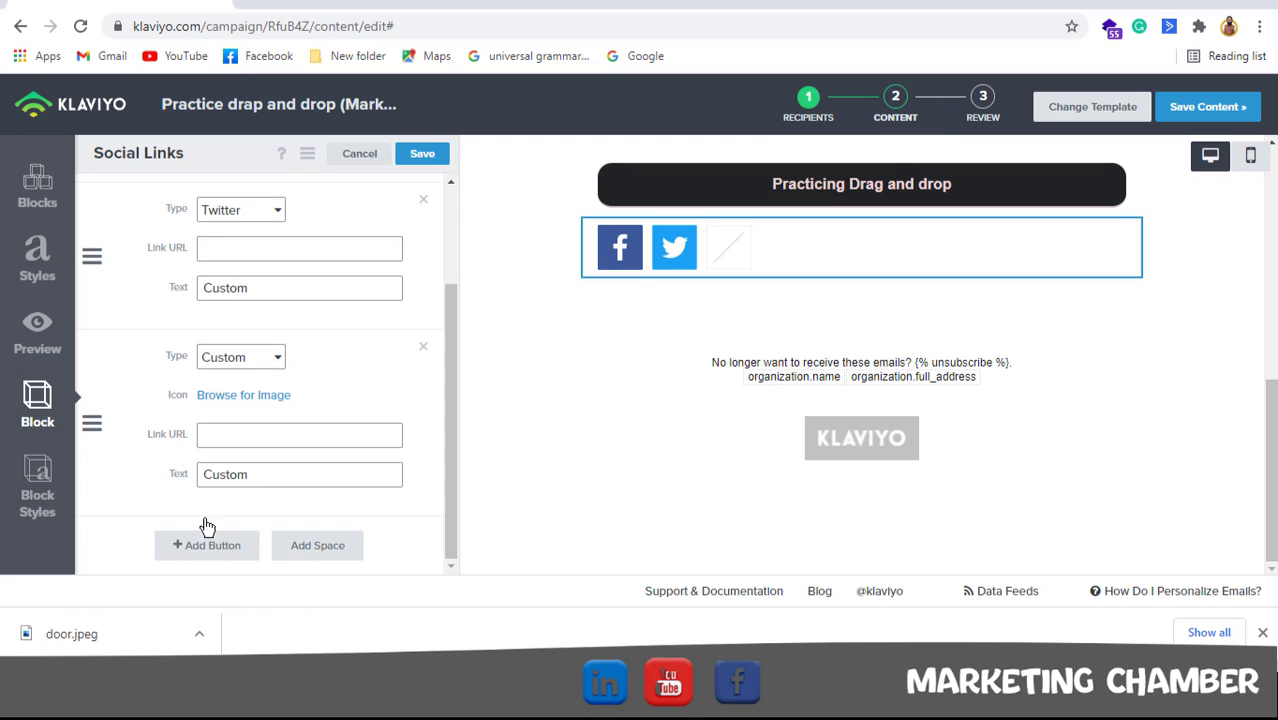
pyautogui.click(225, 360)
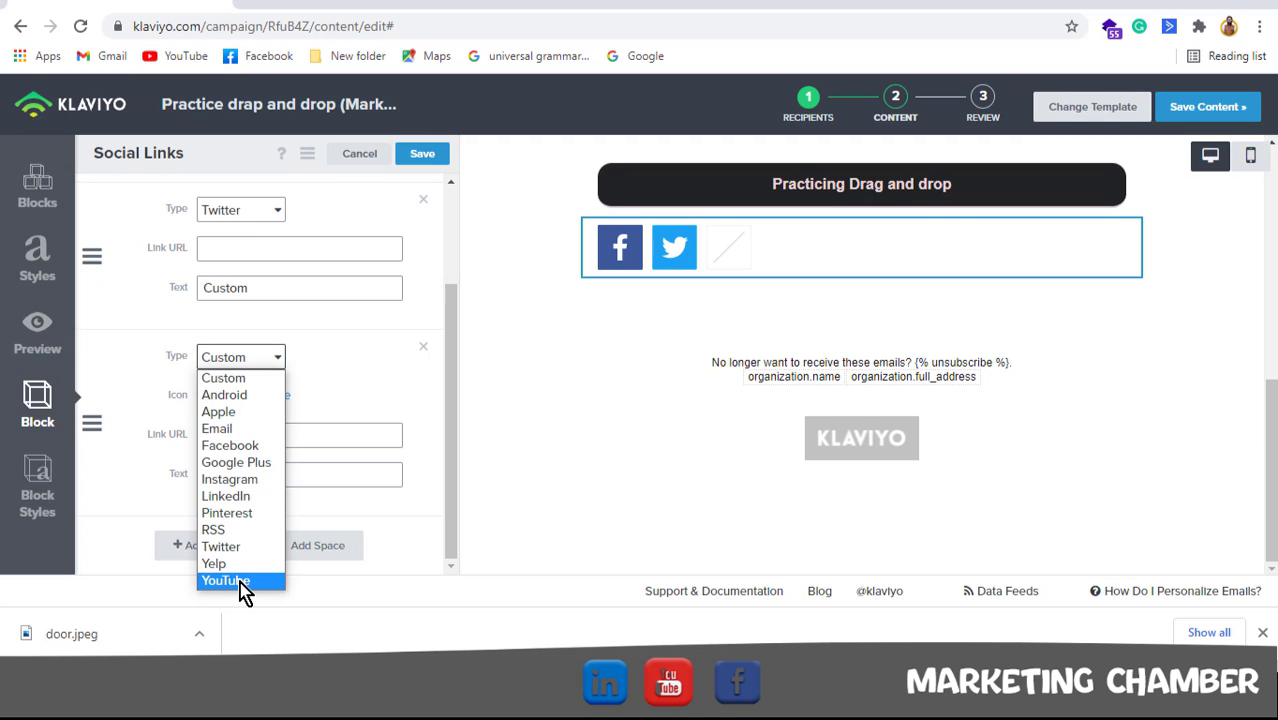
pyautogui.click(244, 582)
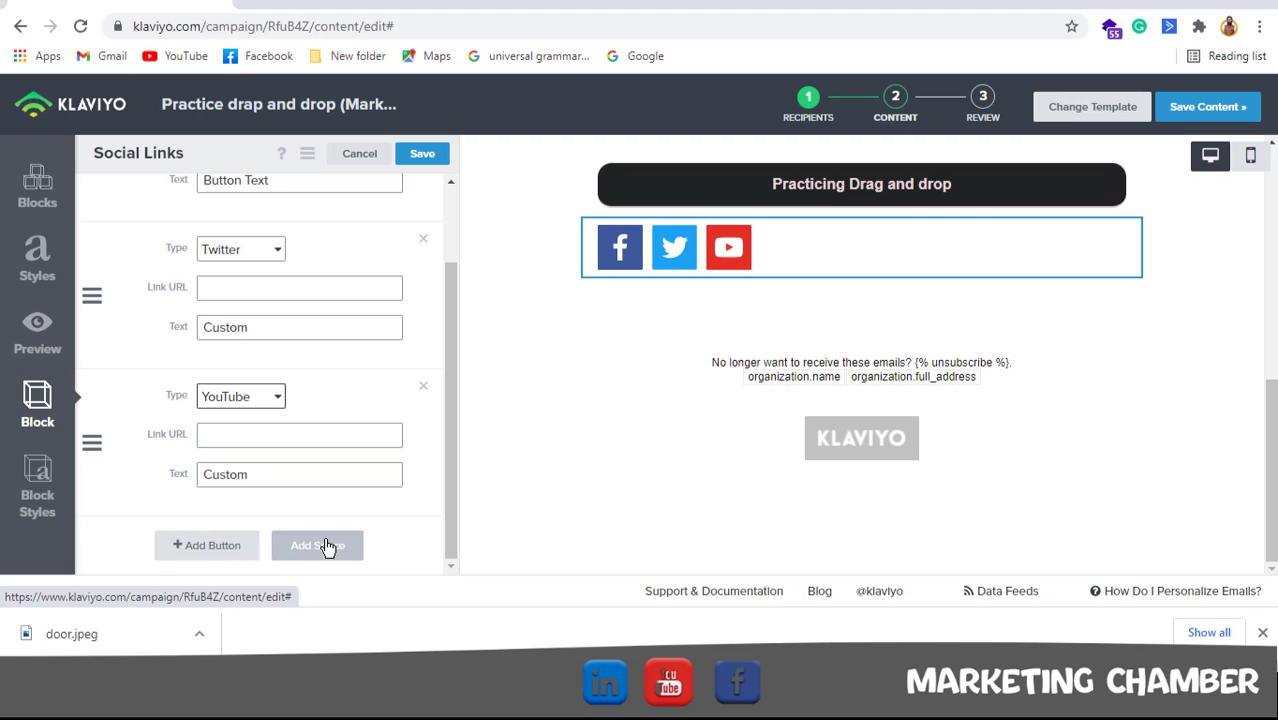
# Go through the link URL fields of the social buttons, leave them empty, and save the Social Links block
pyautogui.moveTo(451, 437); pyautogui.dragTo(445, 229)
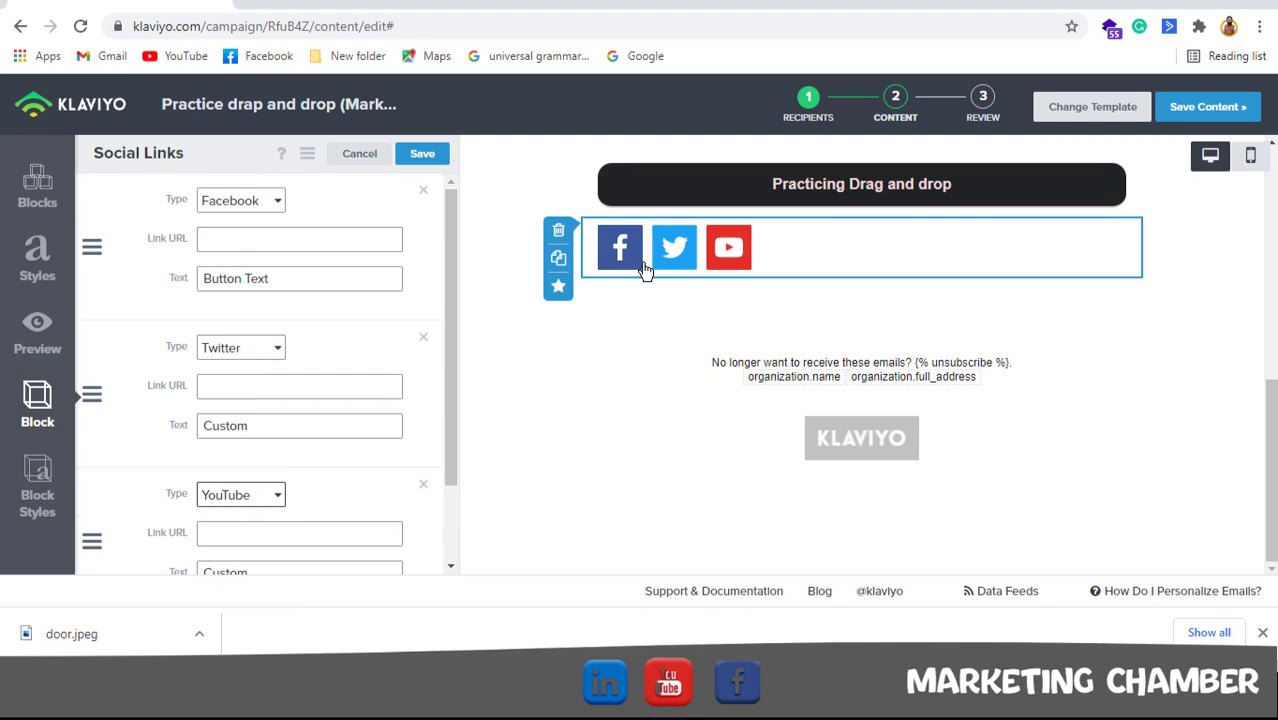
pyautogui.click(274, 233)
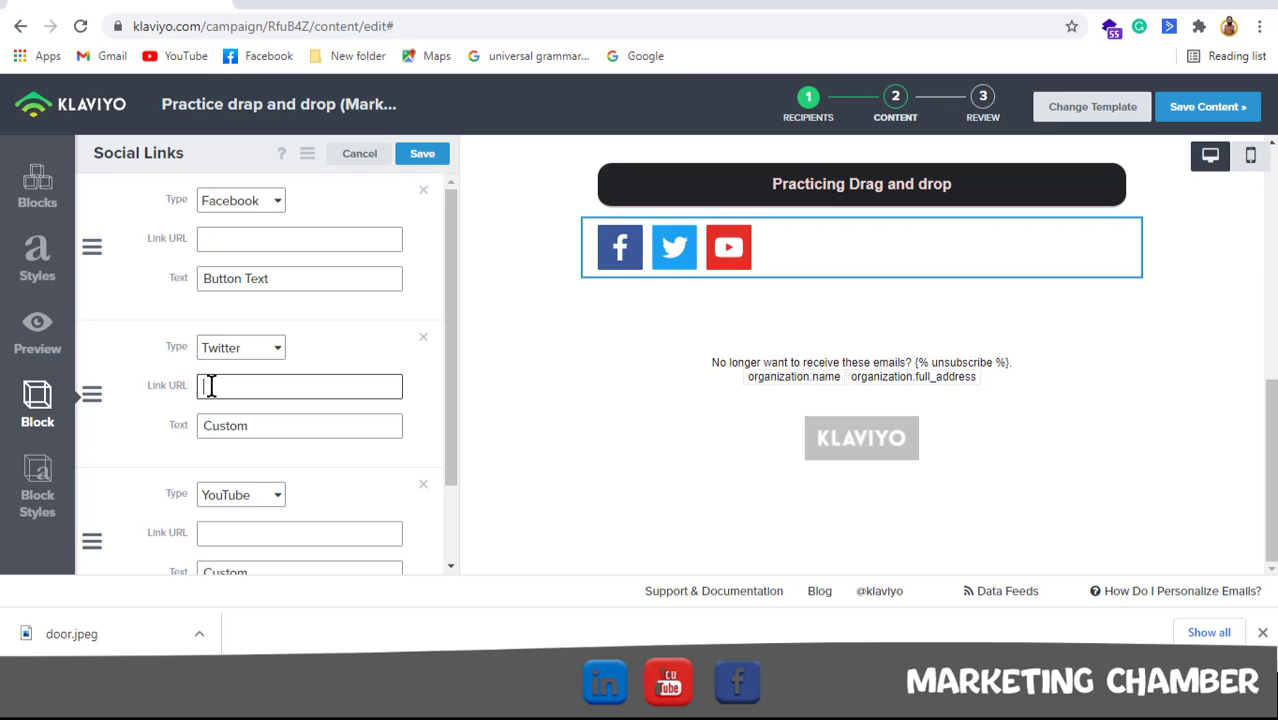
pyautogui.click(234, 530)
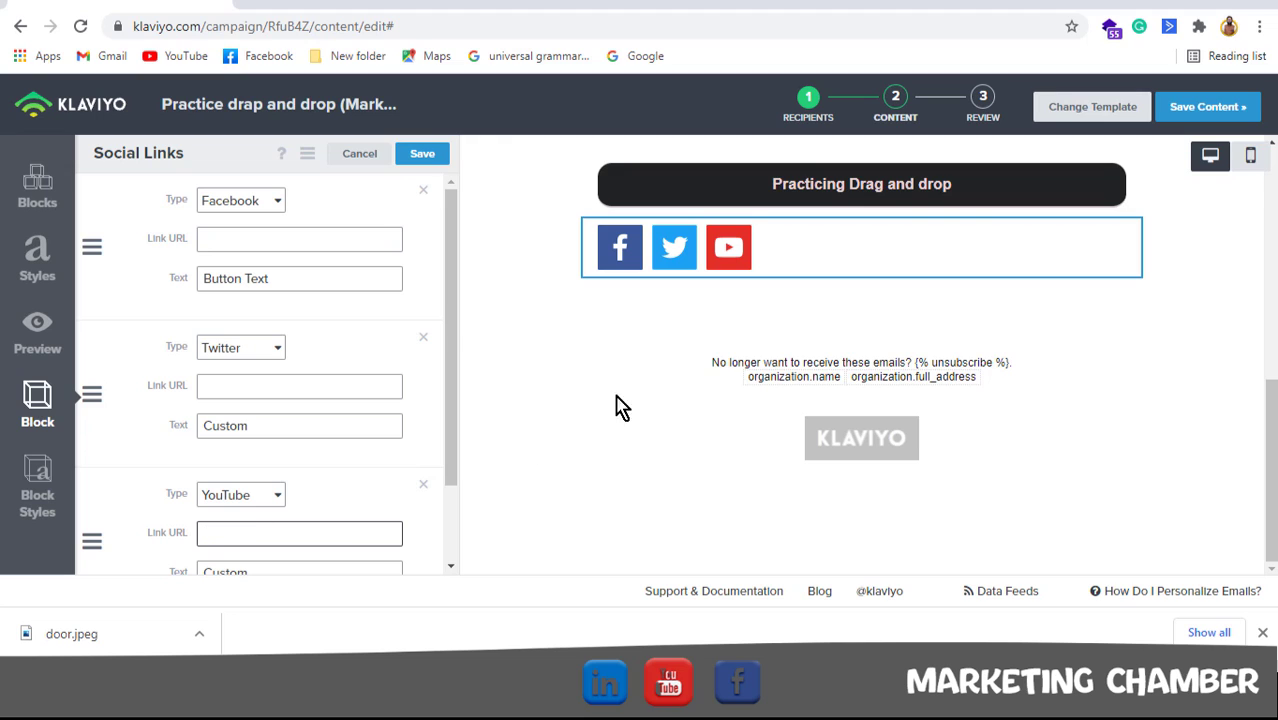
pyautogui.click(423, 158)
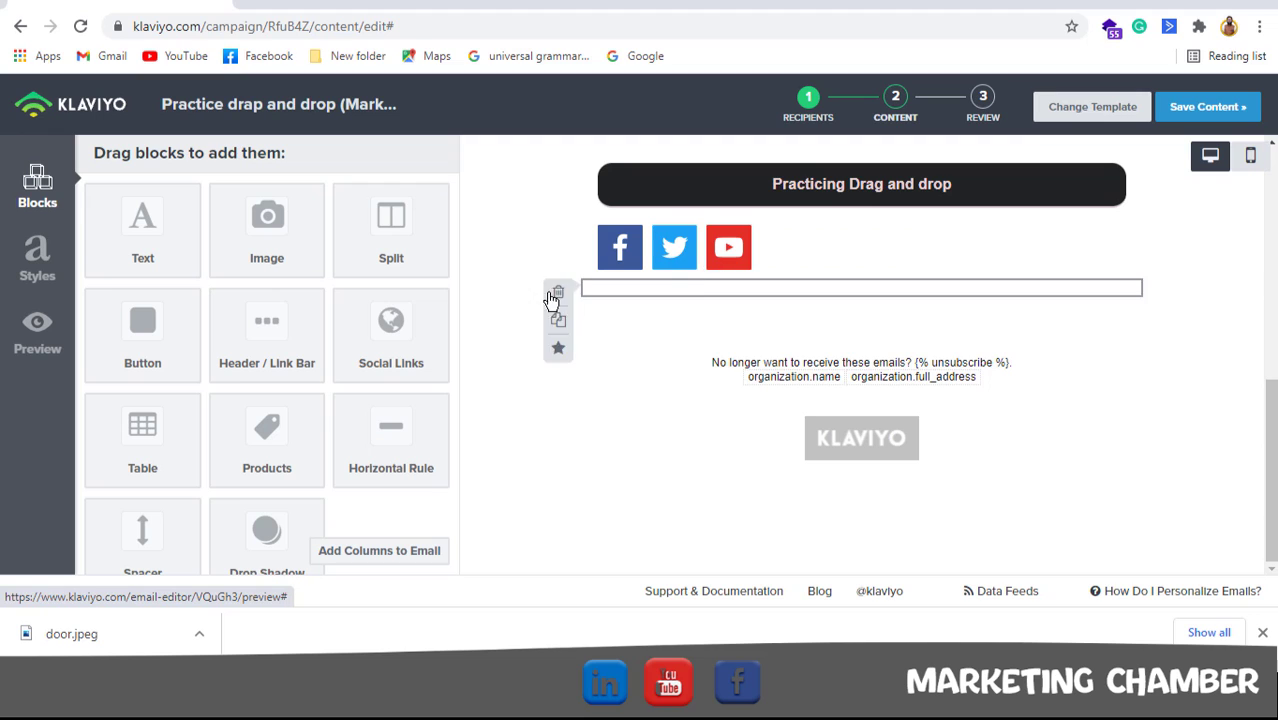
# Try the Inverse and White icon sets in the social links block's styles and return to Default
pyautogui.click(708, 261)
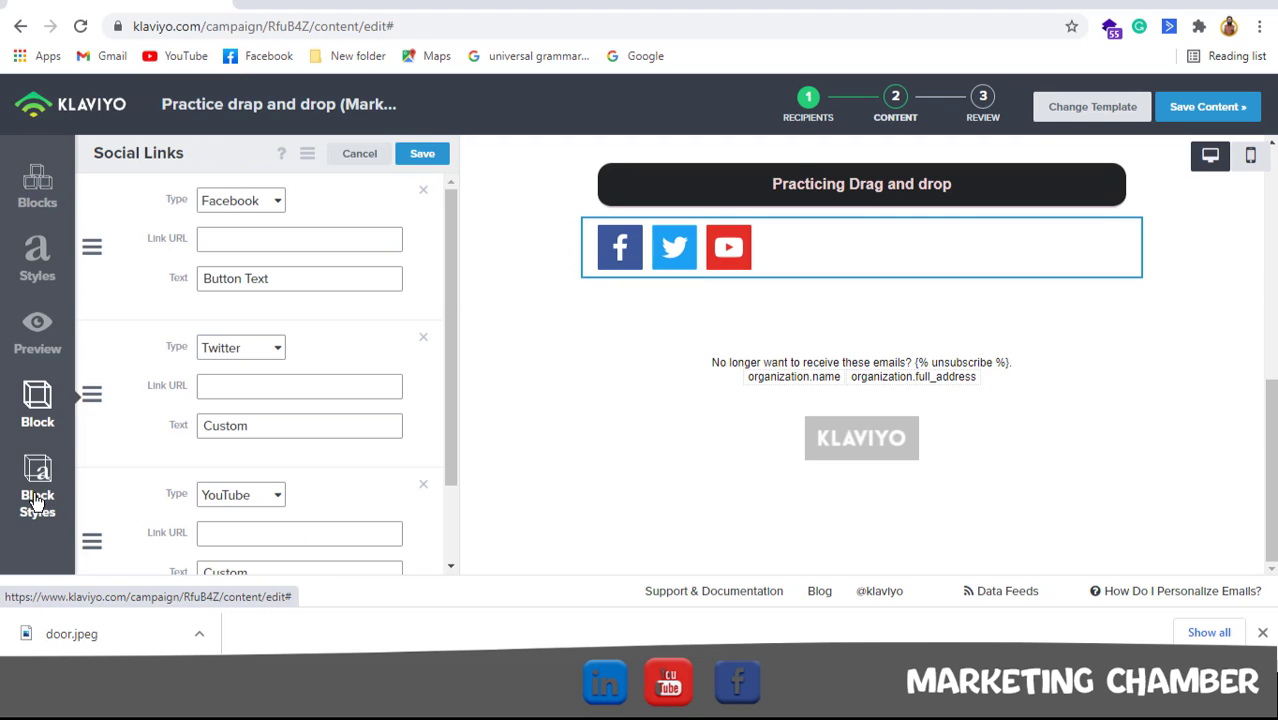
pyautogui.click(36, 500)
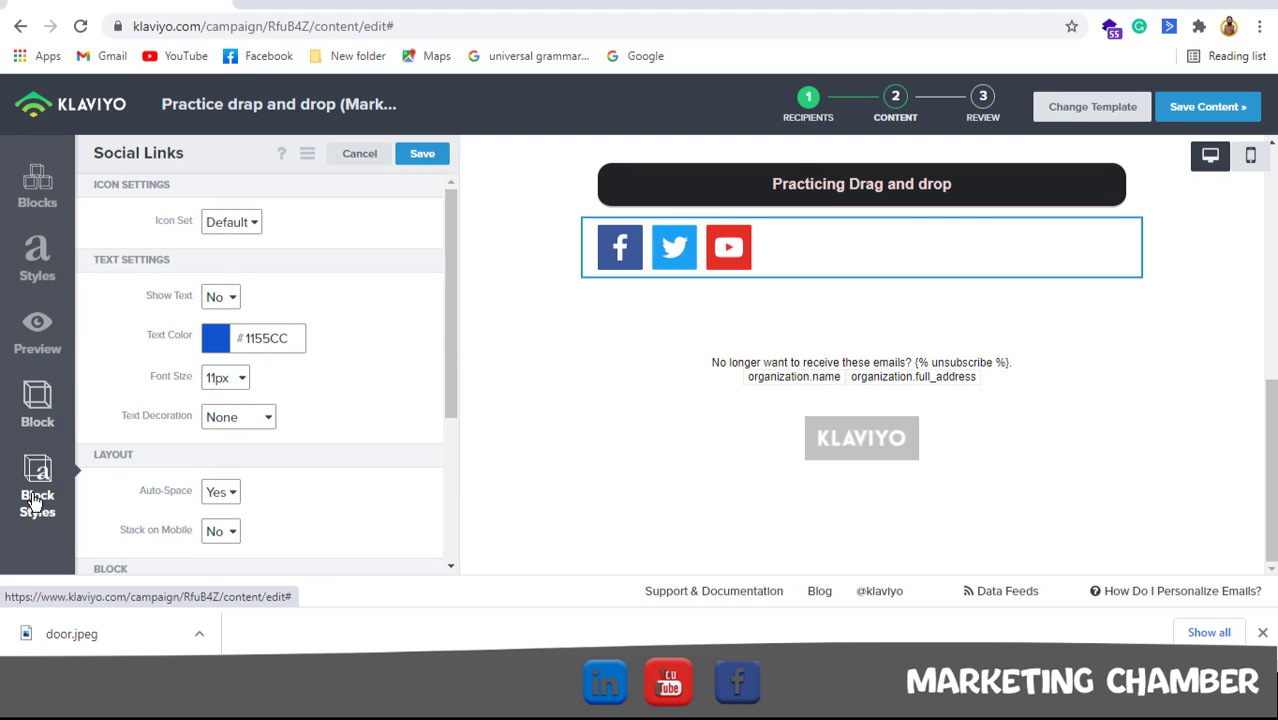
pyautogui.click(237, 232)
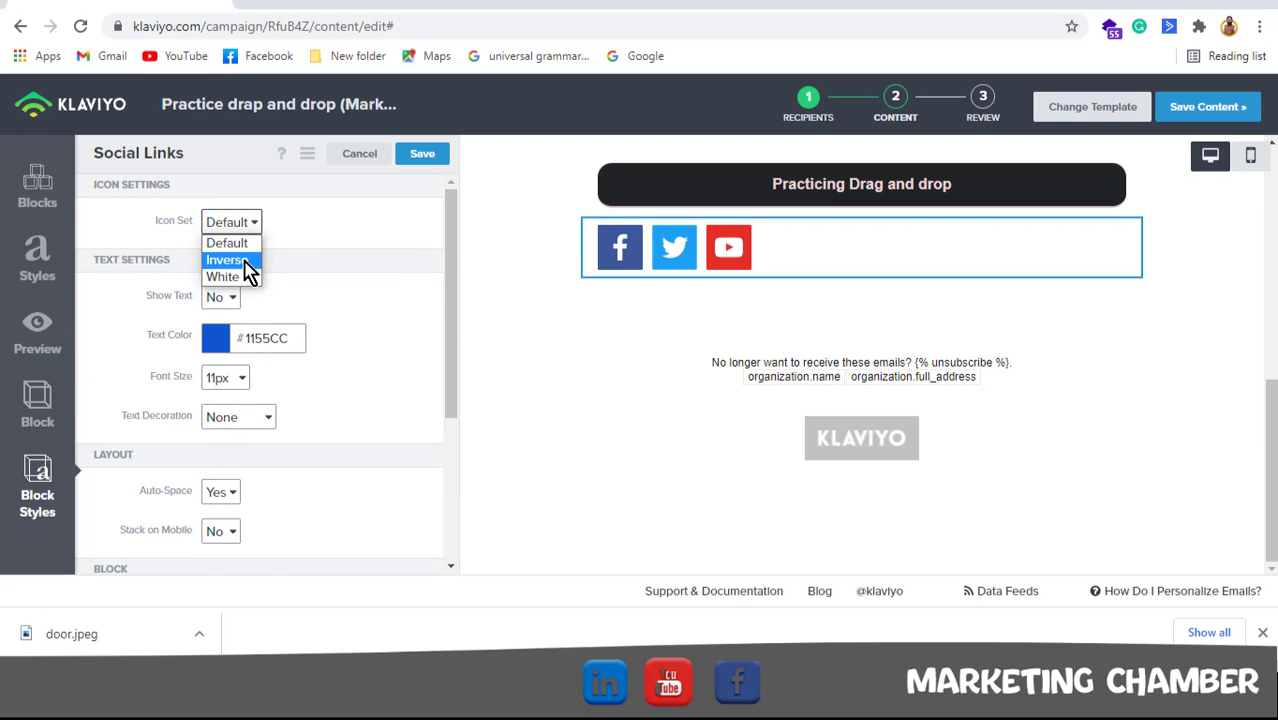
pyautogui.click(247, 260)
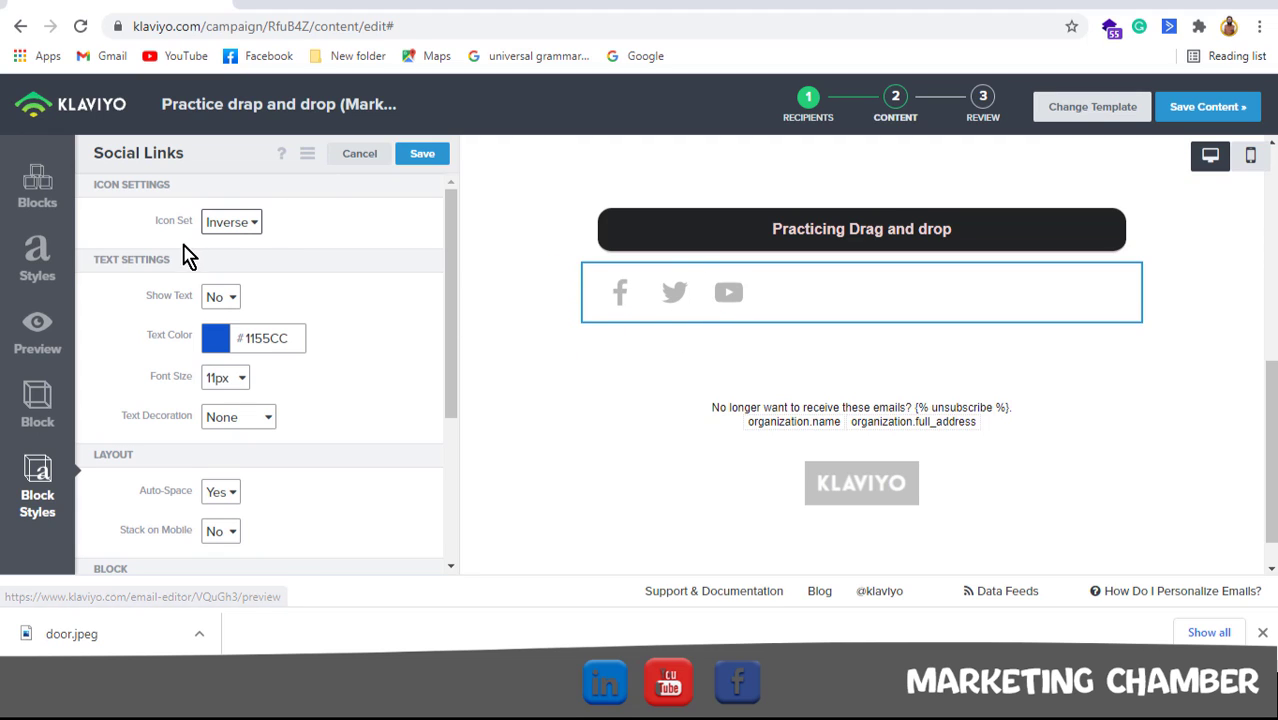
pyautogui.click(255, 224)
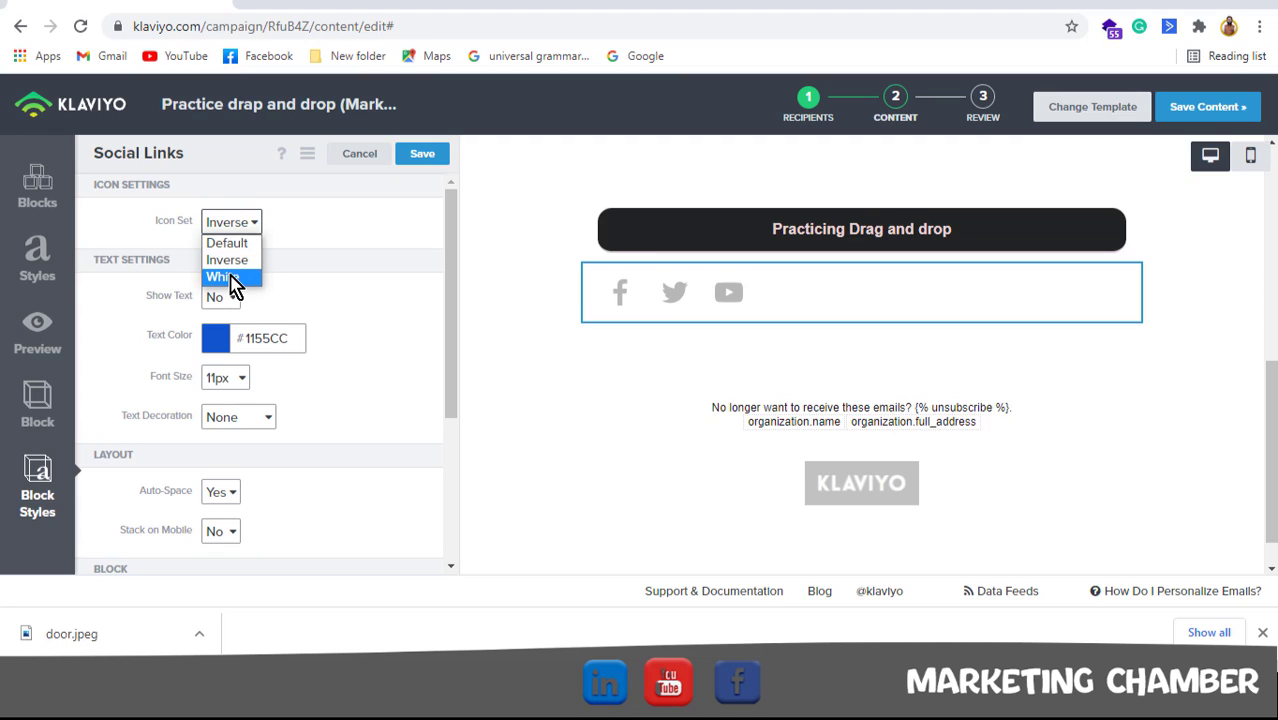
pyautogui.click(222, 277)
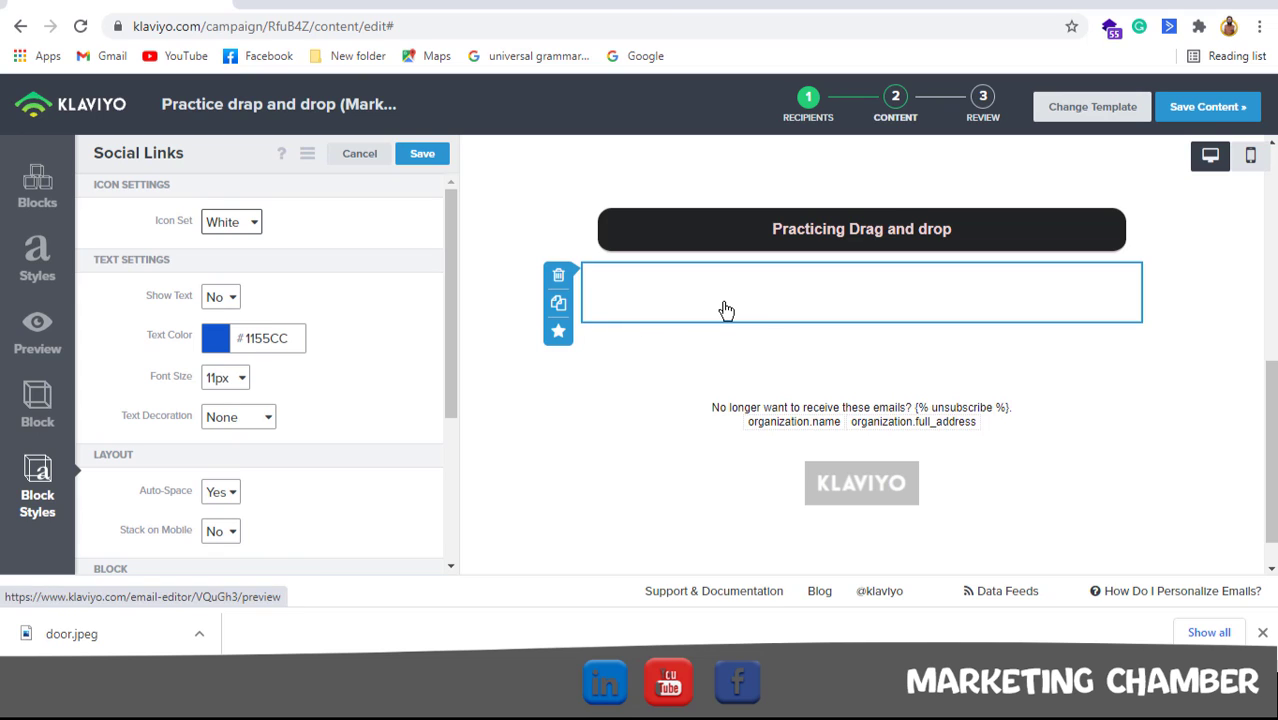
pyautogui.click(200, 224)
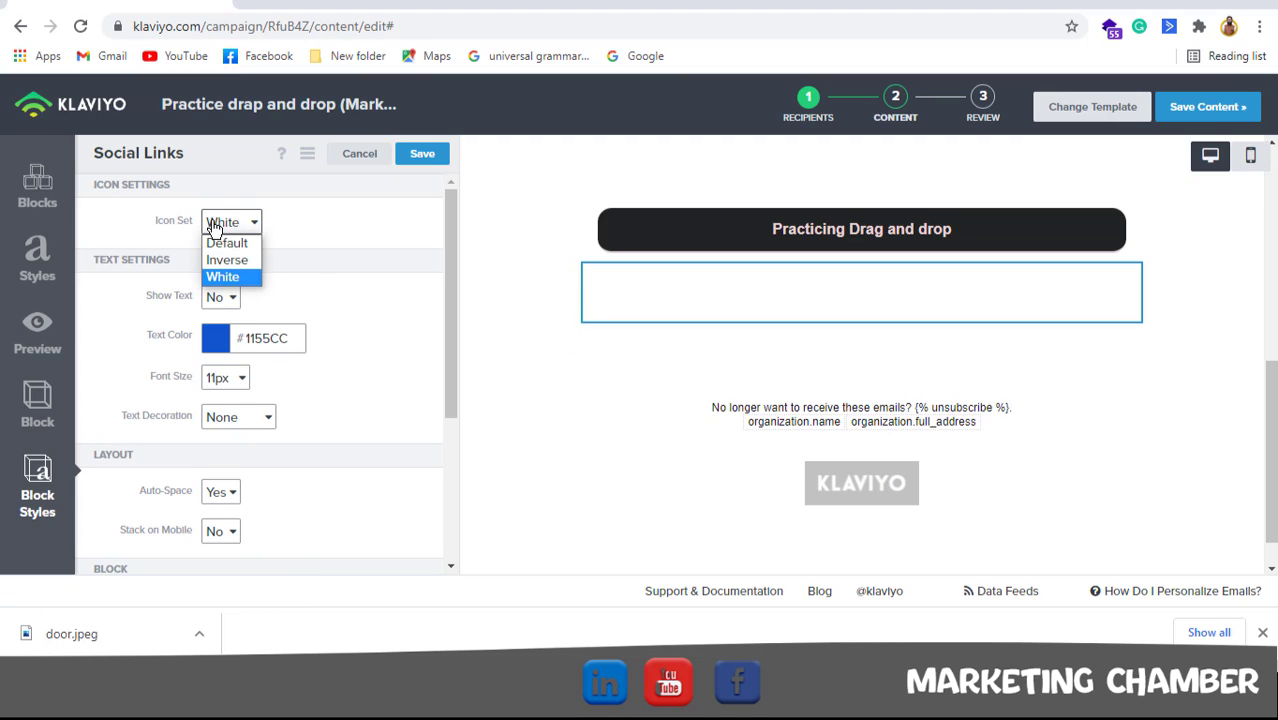
pyautogui.click(236, 244)
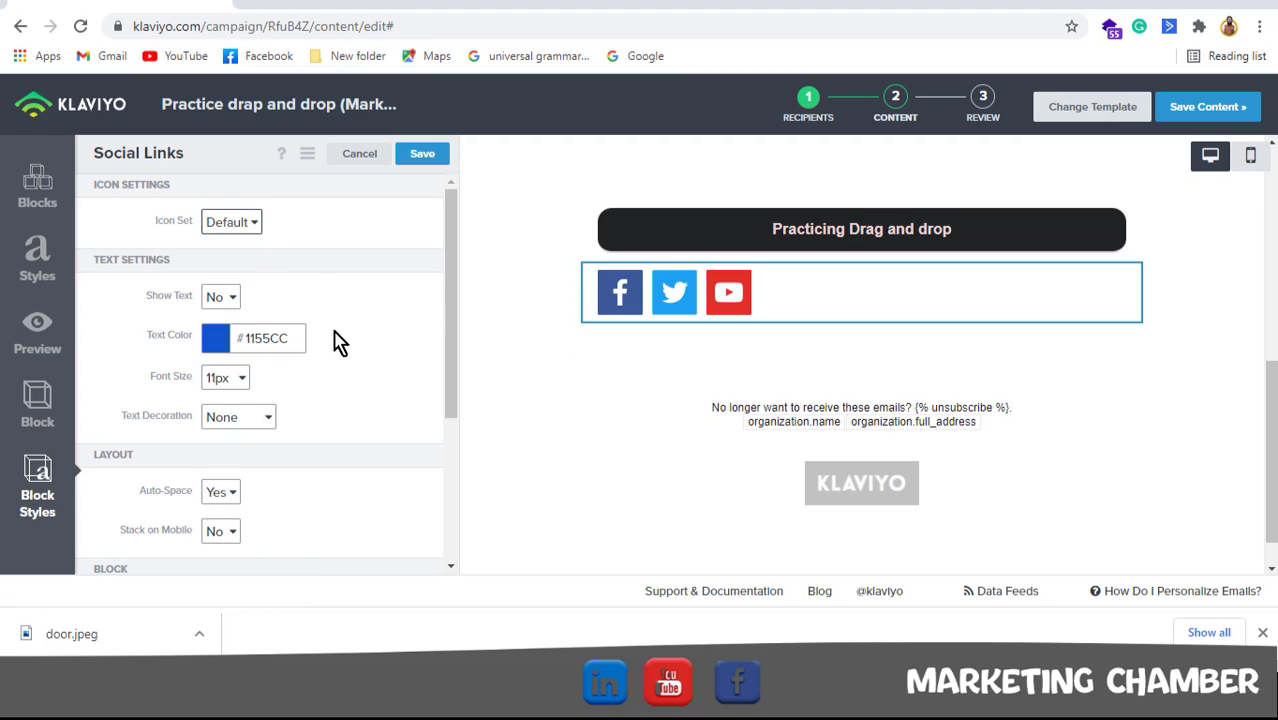
# Check the text and layout settings of the social links block and its Auto-Space options, keeping Auto-Space at Yes
pyautogui.moveTo(450, 350); pyautogui.dragTo(455, 362)
pyautogui.scroll(-1, 455, 362)
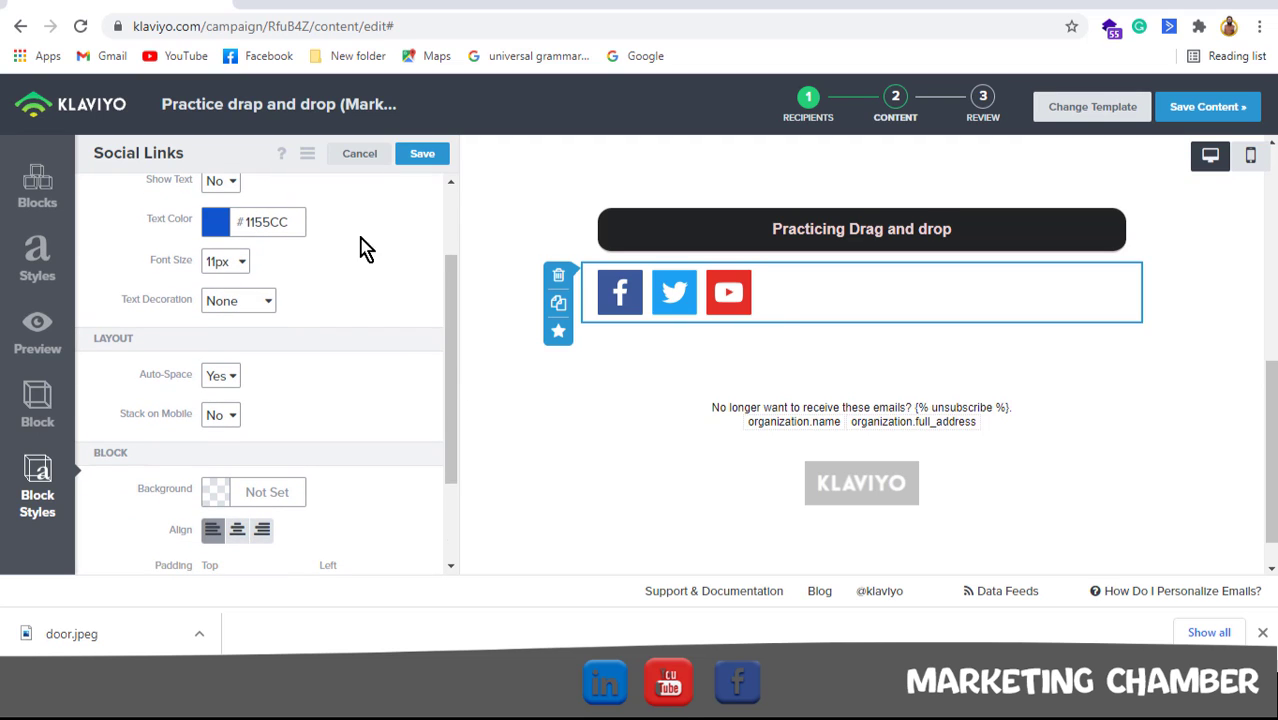
pyautogui.moveTo(451, 320); pyautogui.dragTo(448, 271)
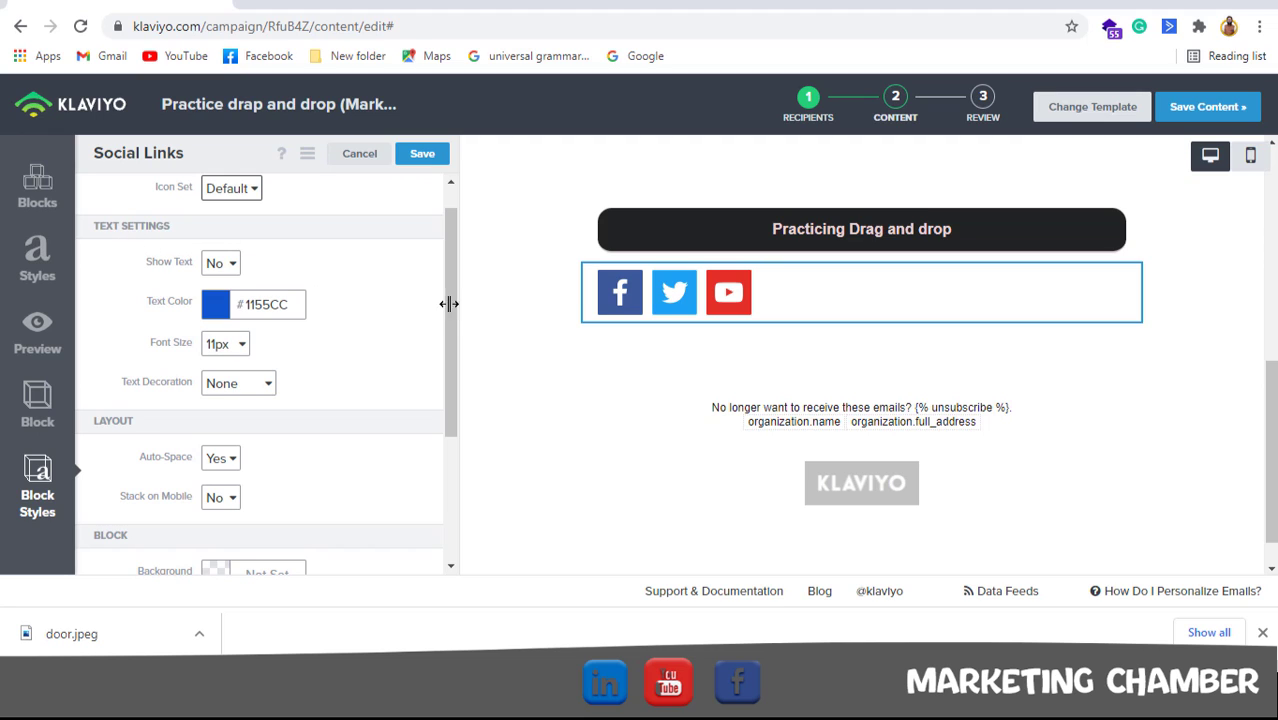
pyautogui.moveTo(447, 302); pyautogui.dragTo(452, 397)
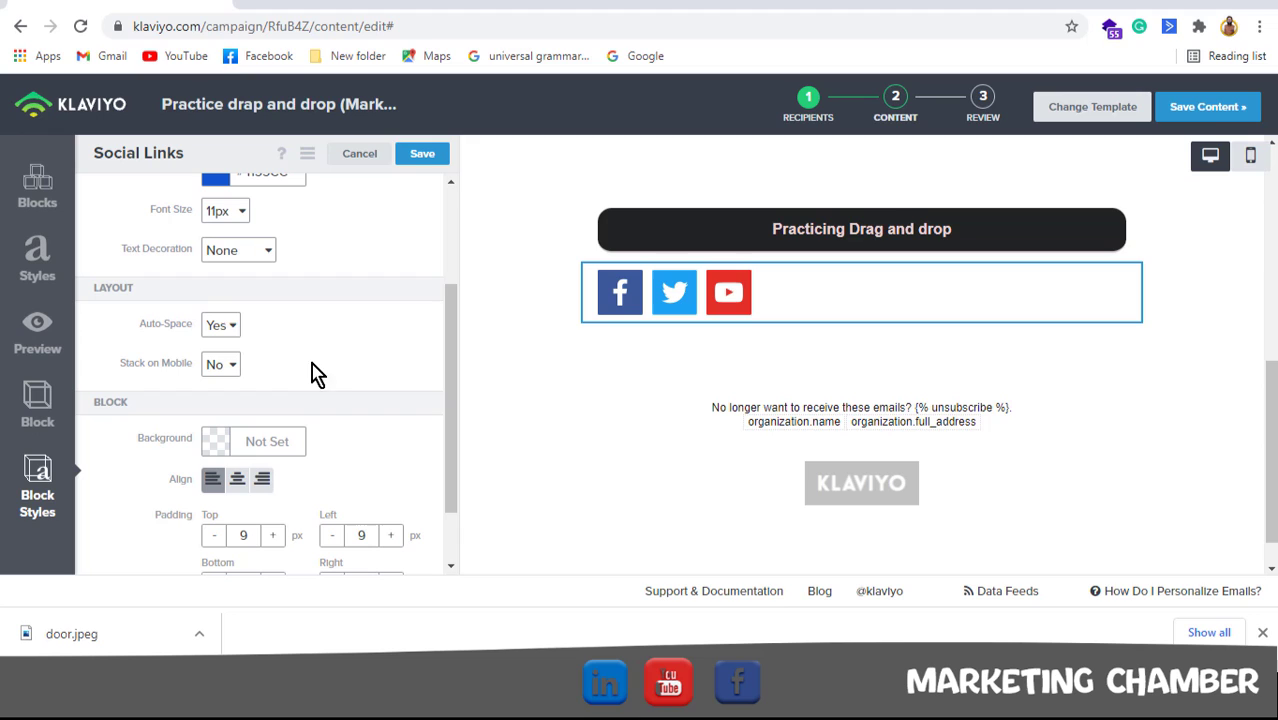
pyautogui.click(217, 326)
pyautogui.click(217, 330)
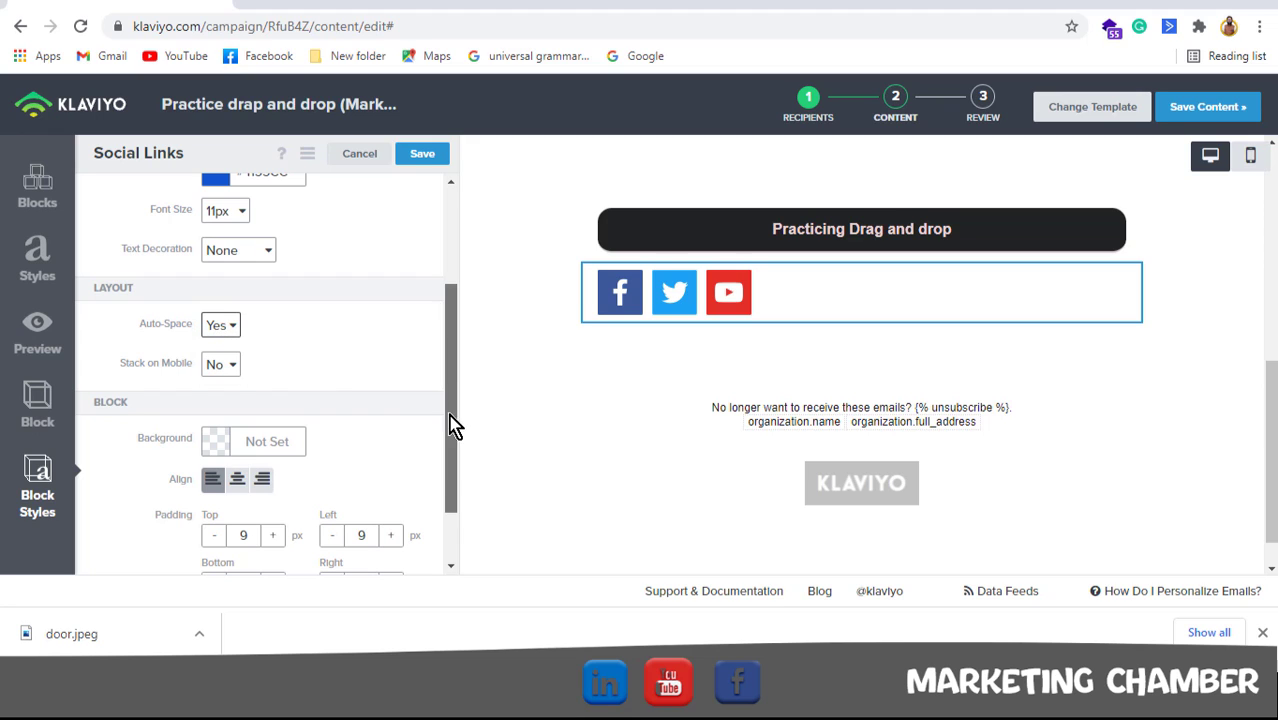
# Try a red background on the social links block, then set it to dark gray #615B5B
pyautogui.moveTo(451, 425); pyautogui.dragTo(452, 462)
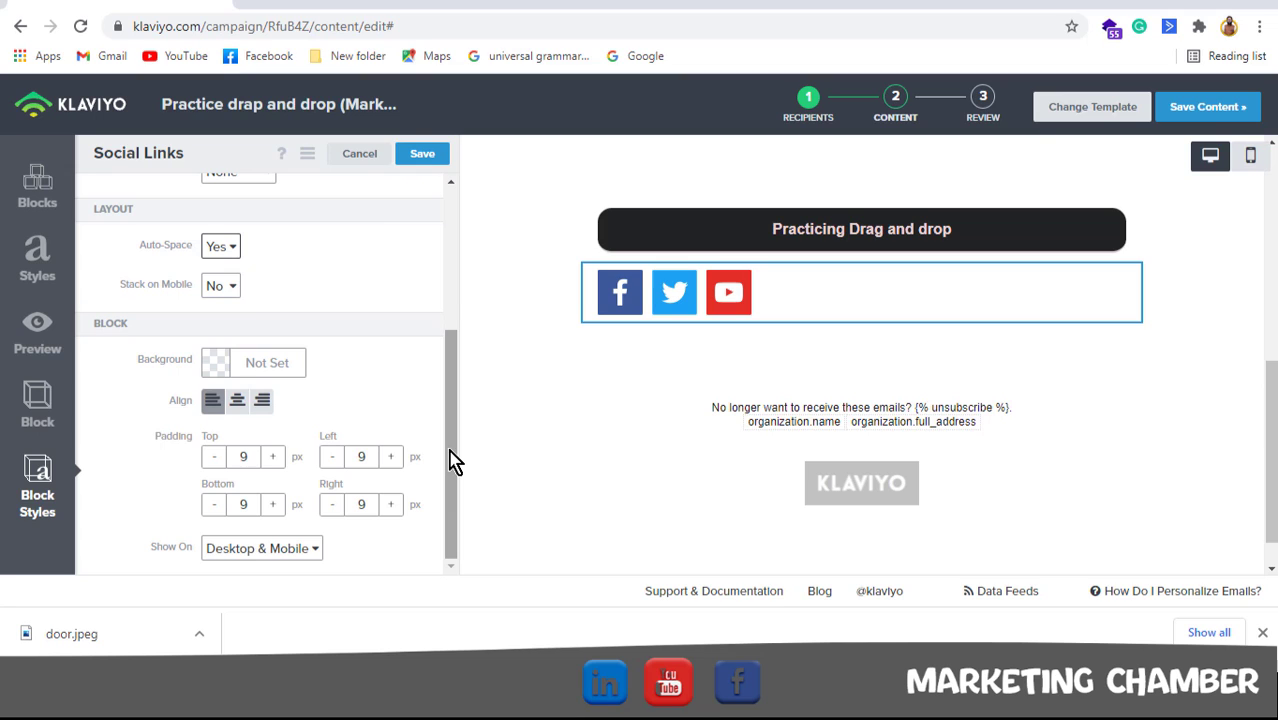
pyautogui.click(220, 376)
pyautogui.click(267, 406)
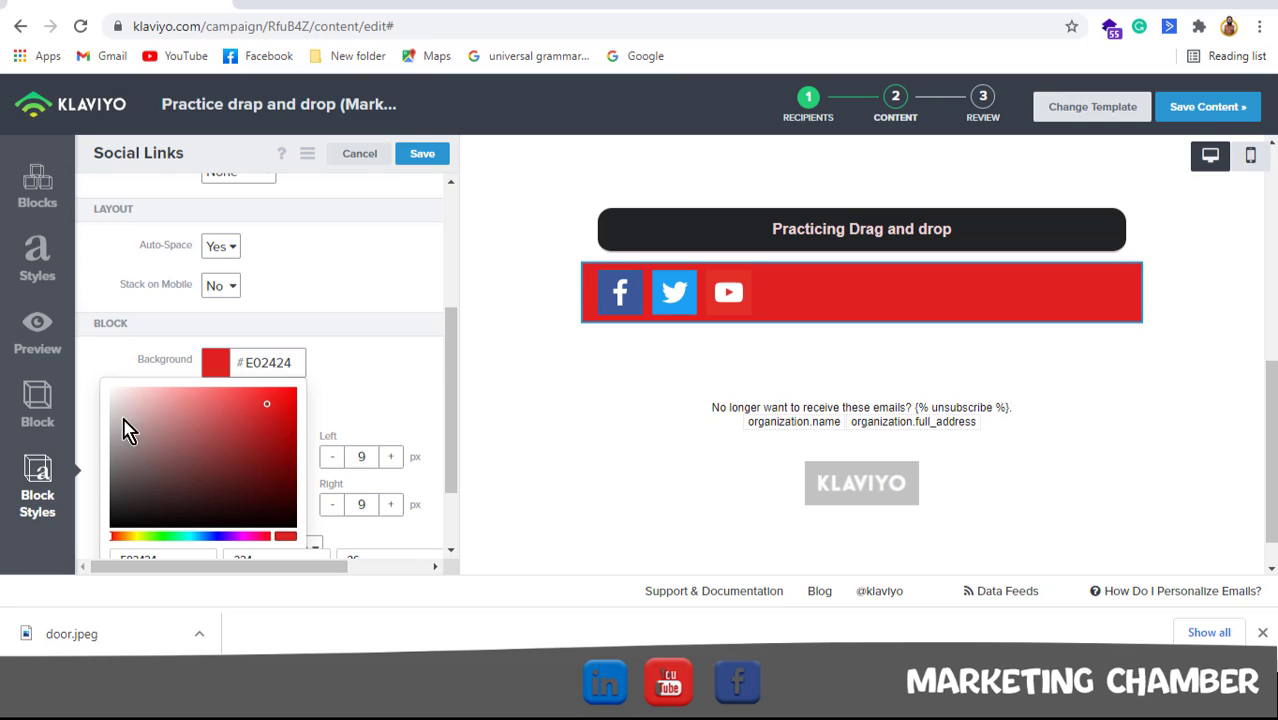
pyautogui.click(121, 474)
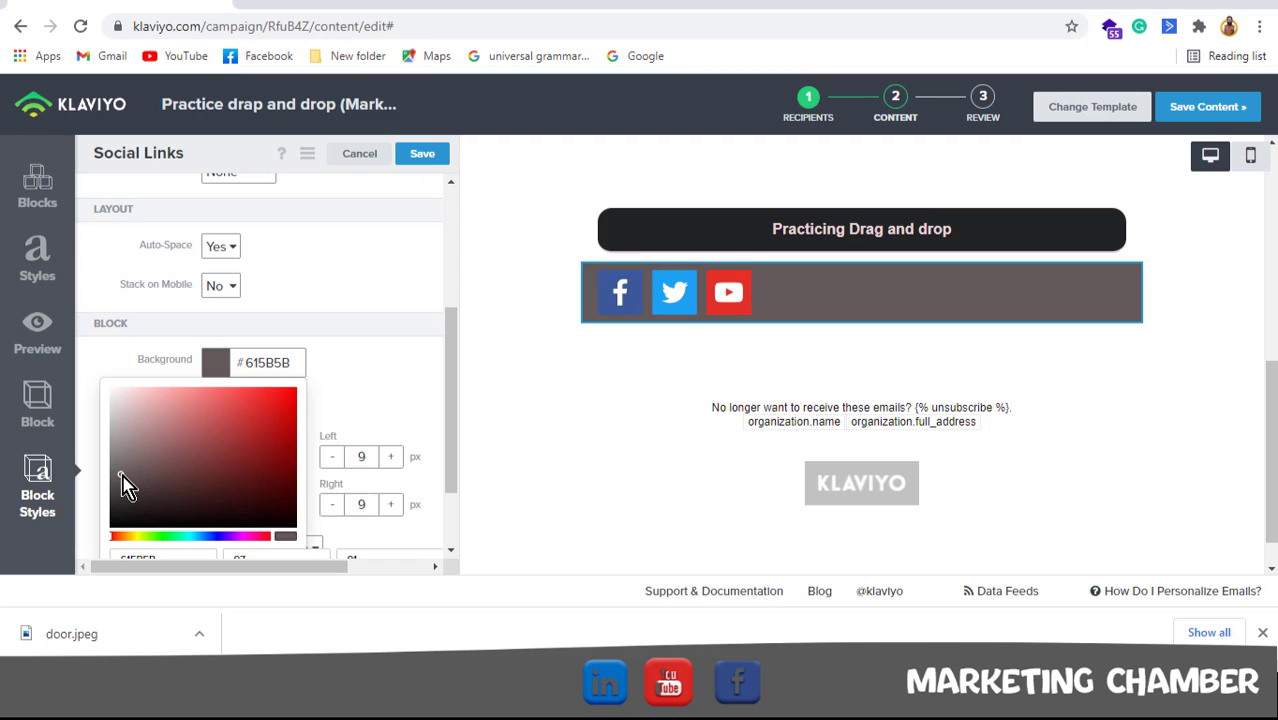
pyautogui.click(449, 400)
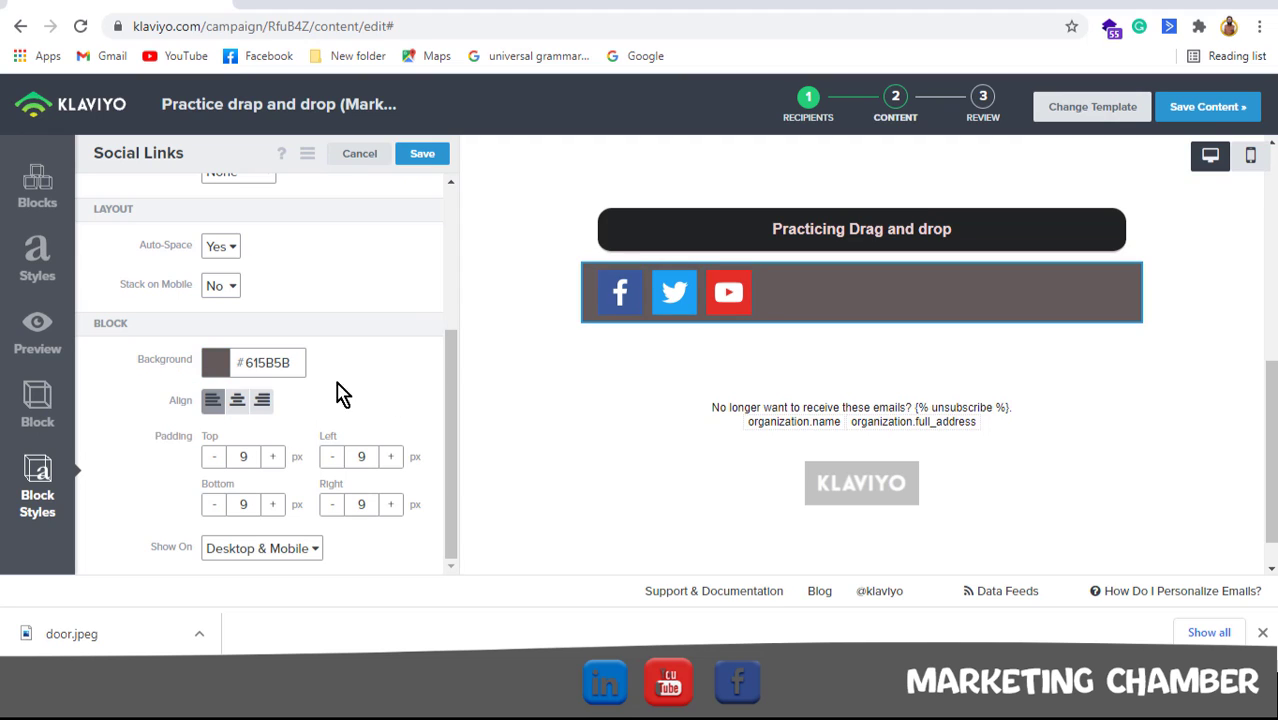
# Try center, left and right alignment for the social icons and settle on center
pyautogui.click(237, 401)
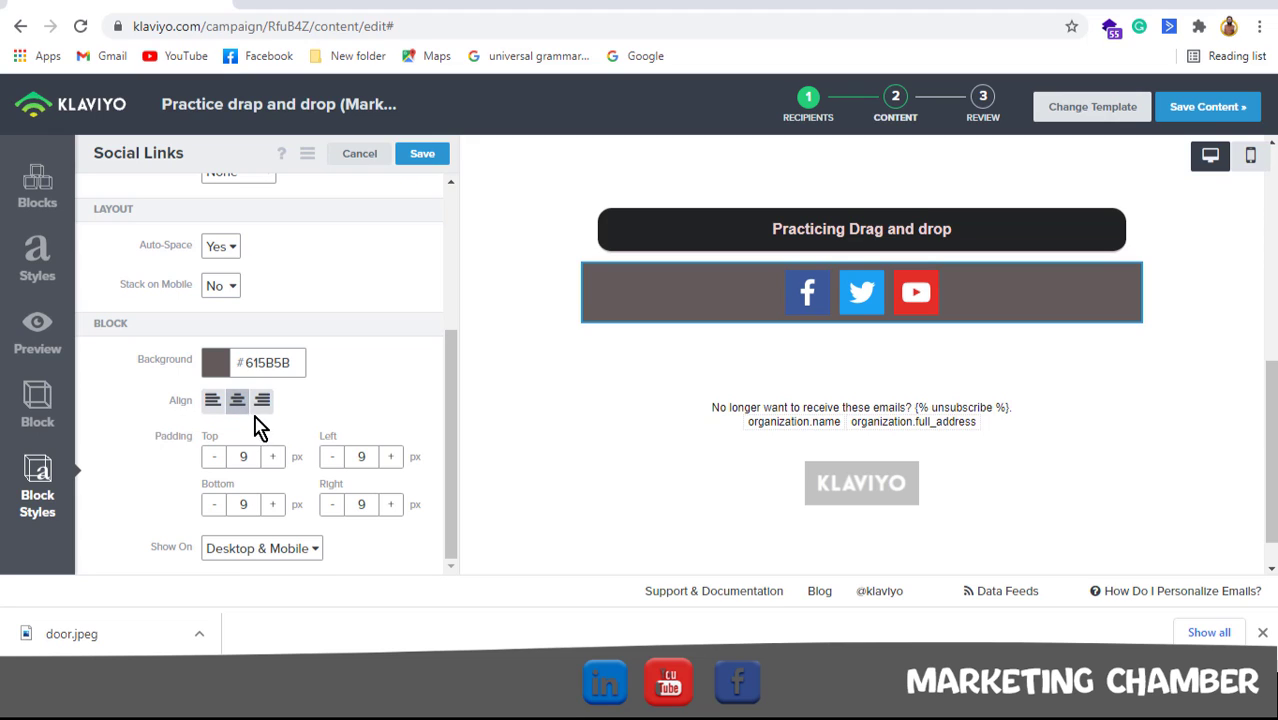
pyautogui.click(212, 401)
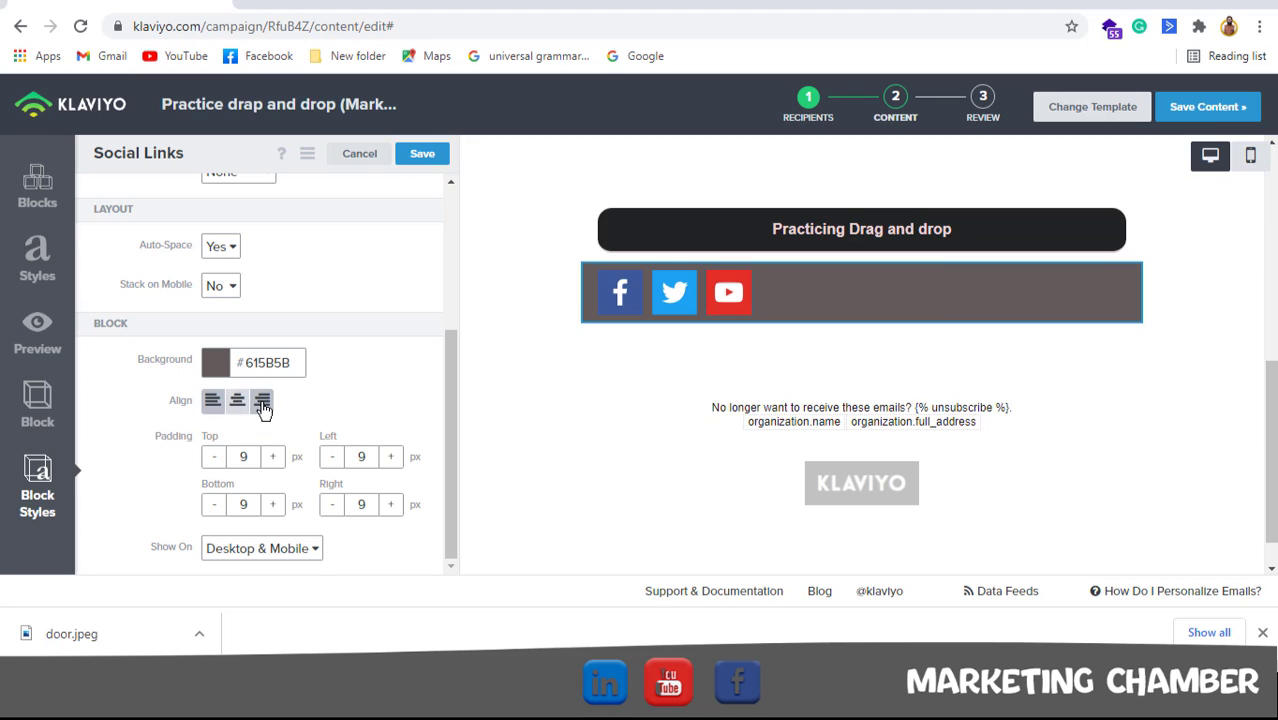
pyautogui.click(262, 403)
pyautogui.click(238, 405)
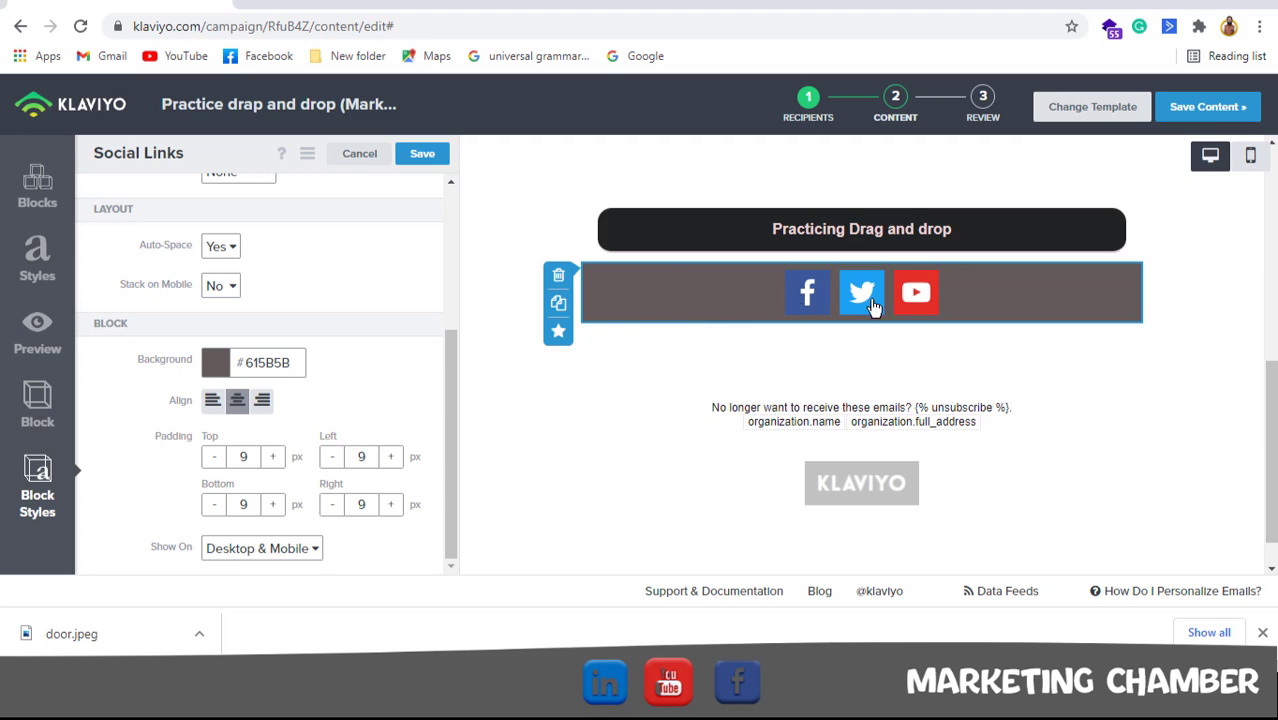
# Increase the social links block's left padding to 41 px
pyautogui.click(391, 457)
pyautogui.click(391, 457)
pyautogui.click(391, 457)
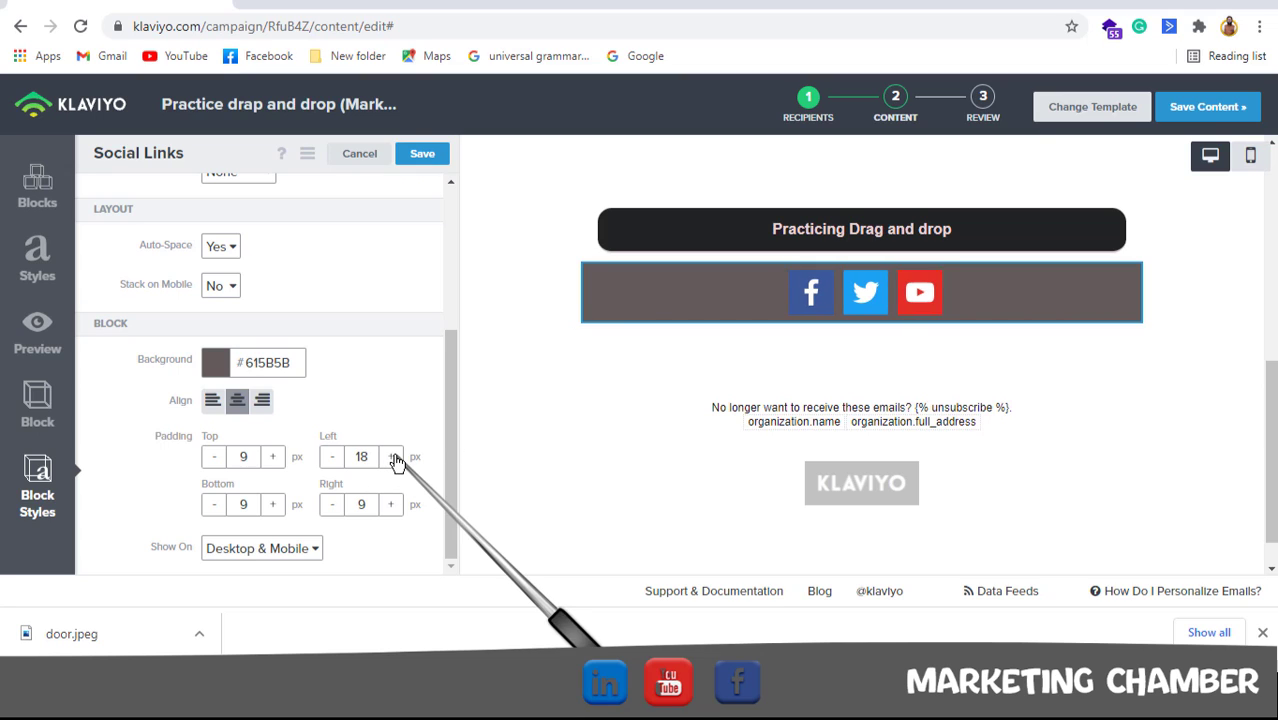
pyautogui.click(391, 457)
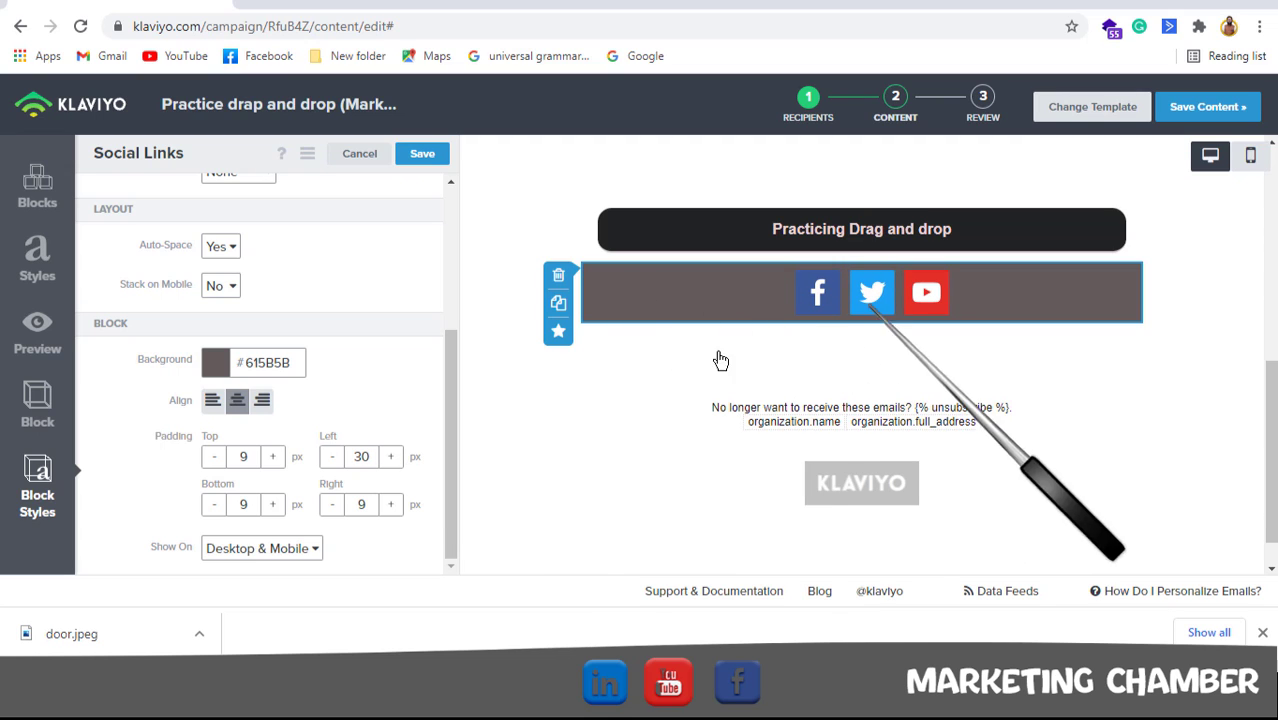
pyautogui.click(389, 457)
pyautogui.click(389, 457)
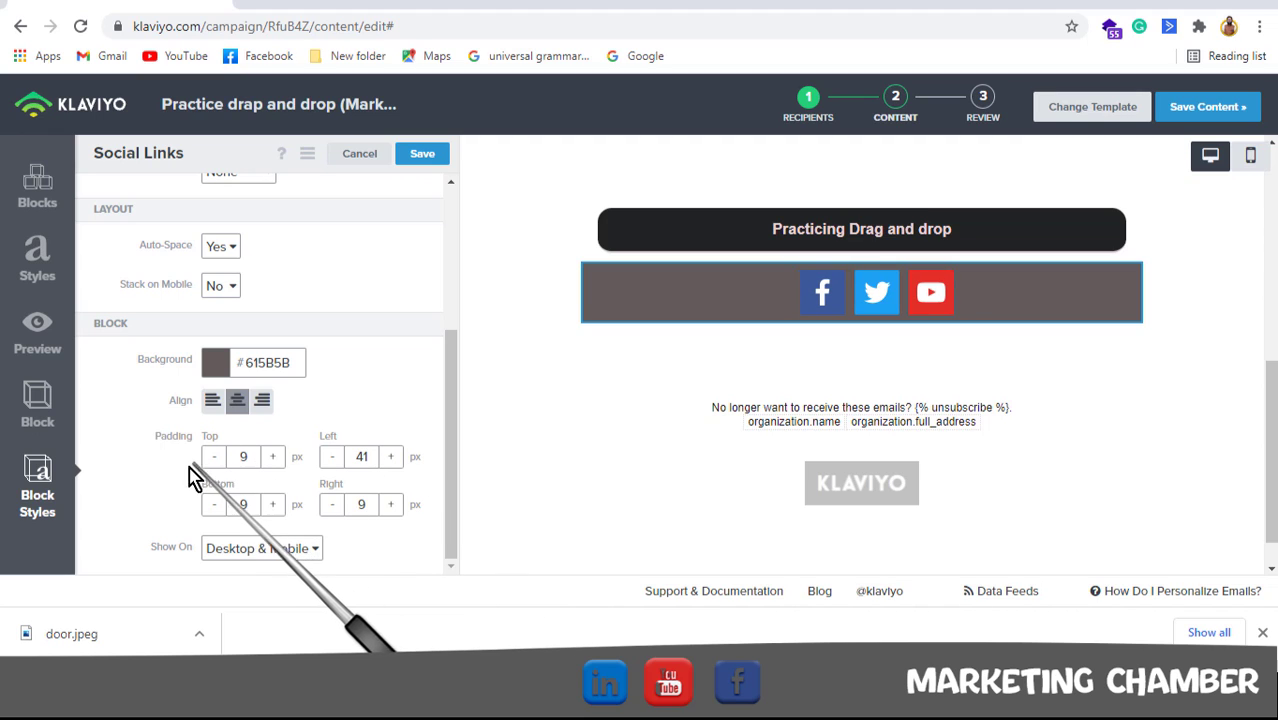
# Increase the social links block's right padding to 43 px
pyautogui.click(396, 513)
pyautogui.click(396, 513)
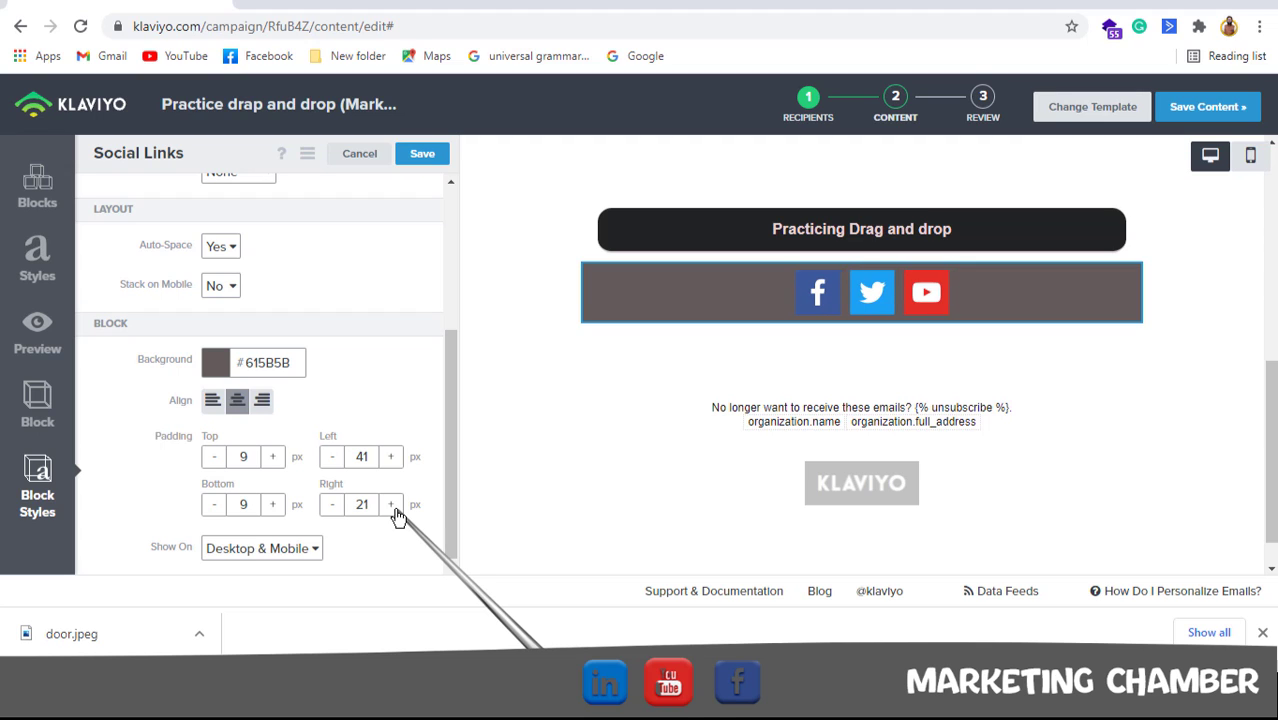
pyautogui.click(392, 508)
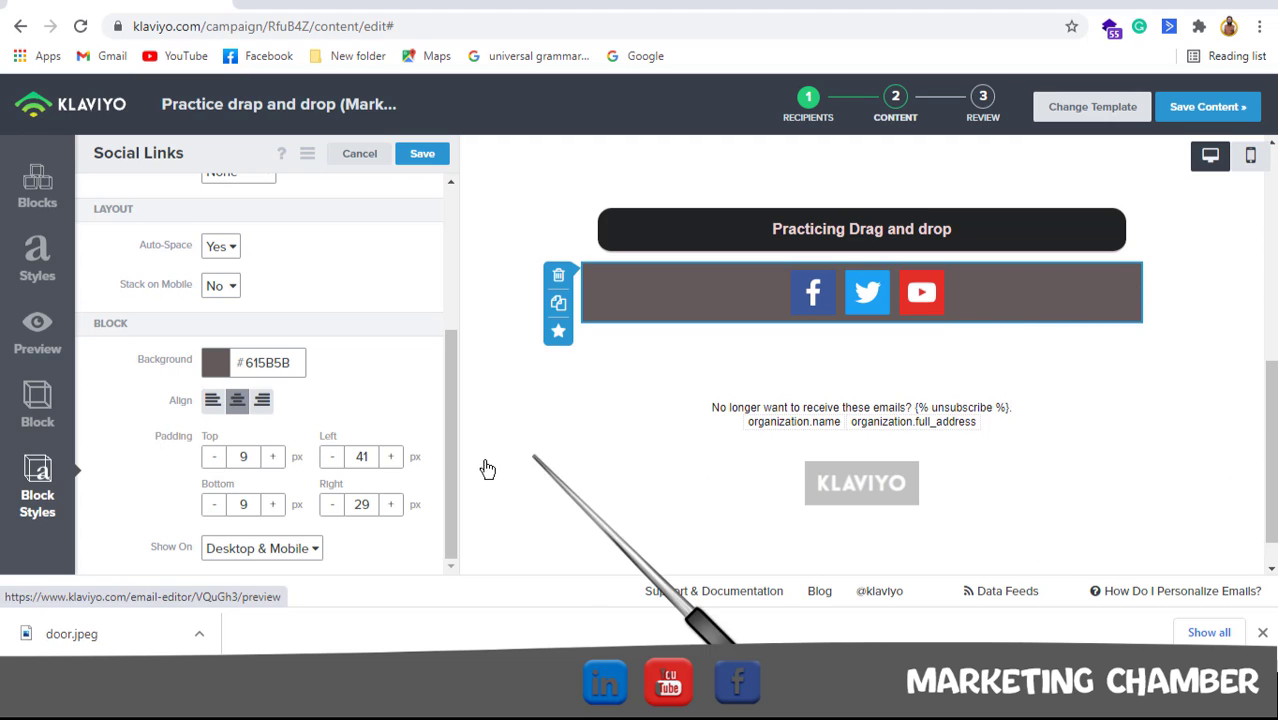
pyautogui.click(389, 508)
pyautogui.click(389, 508)
pyautogui.click(389, 506)
pyautogui.click(390, 506)
pyautogui.click(391, 506)
pyautogui.click(392, 506)
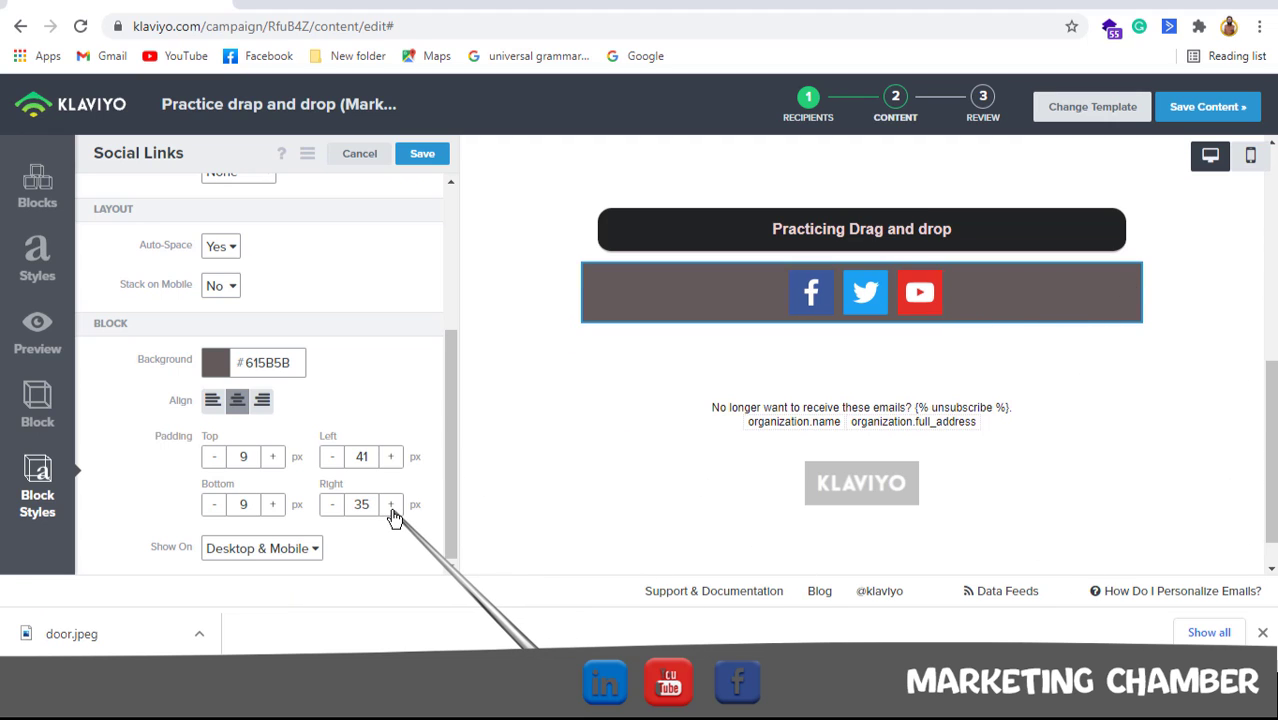
pyautogui.click(391, 506)
pyautogui.click(391, 506)
pyautogui.click(391, 506)
pyautogui.click(391, 506)
pyautogui.click(391, 506)
pyautogui.click(391, 506)
pyautogui.click(391, 506)
pyautogui.click(391, 506)
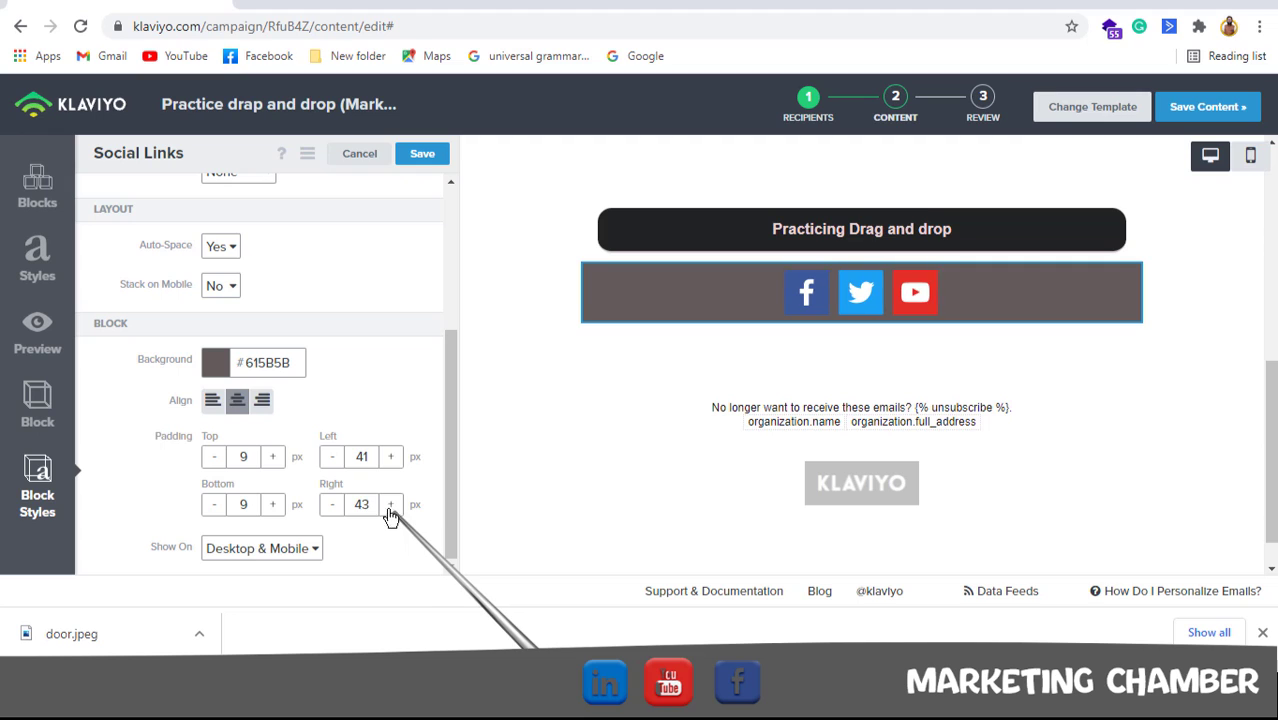
# Set the social links block's top and bottom padding to 22 px each and save the block styles
pyautogui.click(273, 457)
pyautogui.doubleClick(273, 457)
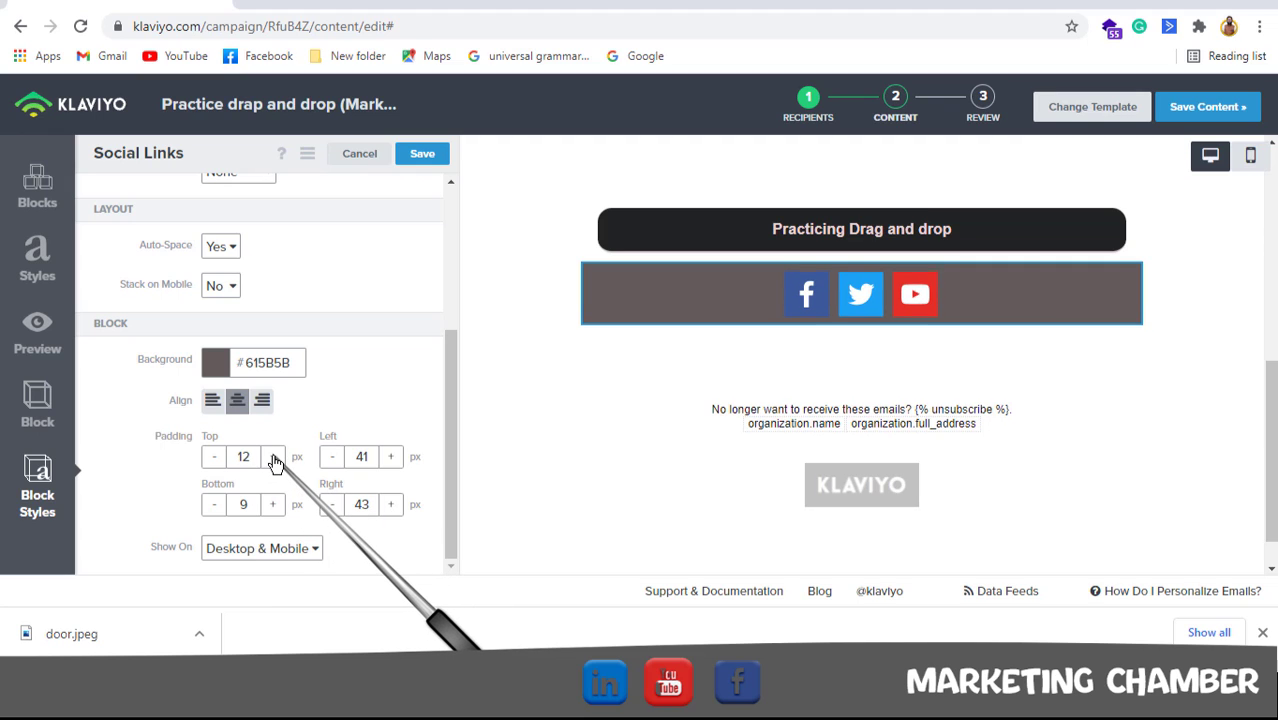
pyautogui.doubleClick(273, 457)
pyautogui.doubleClick(273, 457)
pyautogui.doubleClick(273, 457)
pyautogui.doubleClick(273, 457)
pyautogui.doubleClick(273, 457)
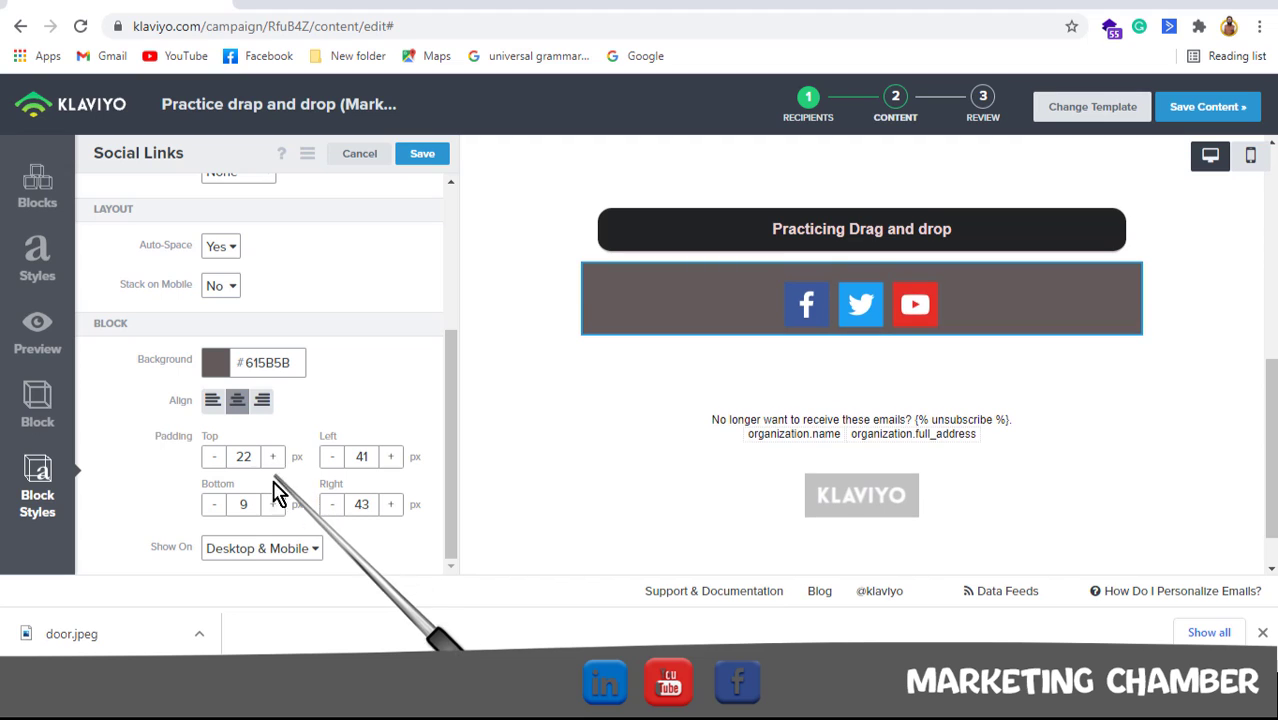
pyautogui.doubleClick(275, 505)
pyautogui.doubleClick(275, 505)
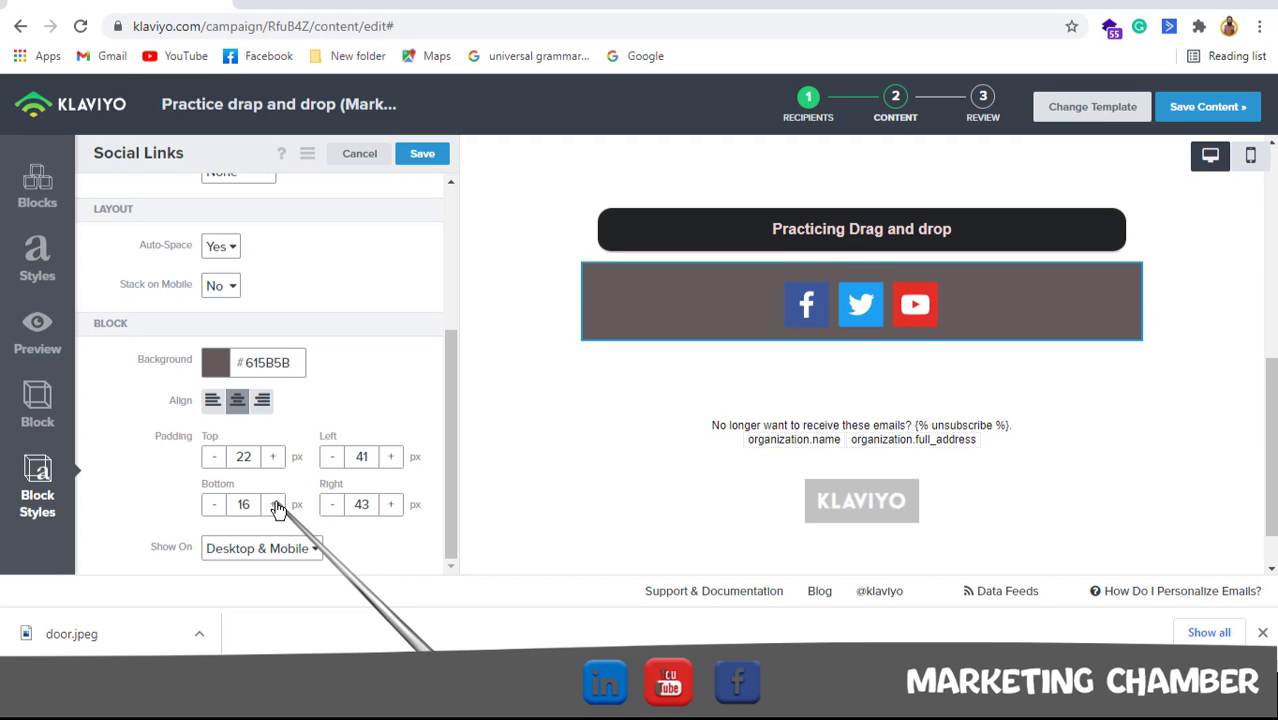
pyautogui.doubleClick(275, 505)
pyautogui.doubleClick(275, 505)
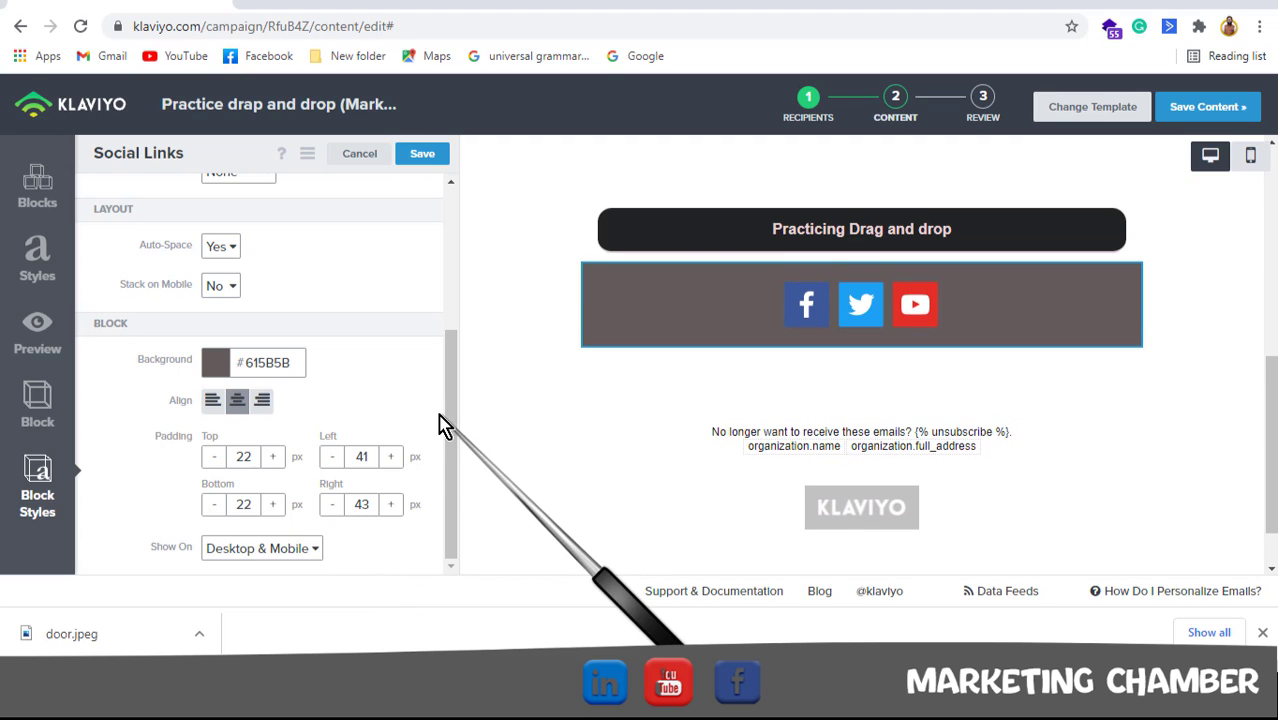
pyautogui.click(422, 156)
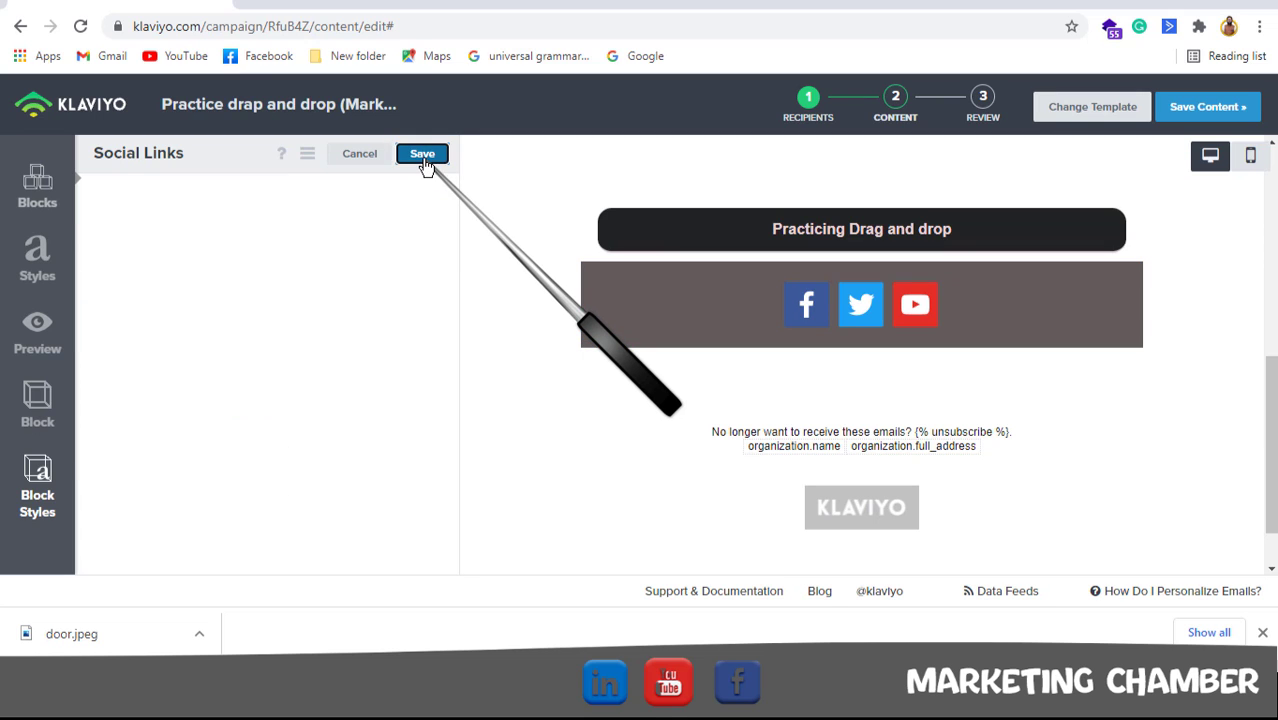
# Insert a Spacer block between the button and the social links block, and save it with its default settings
pyautogui.moveTo(1271, 445); pyautogui.dragTo(1271, 238)
pyautogui.scroll(-5, 805, 184)
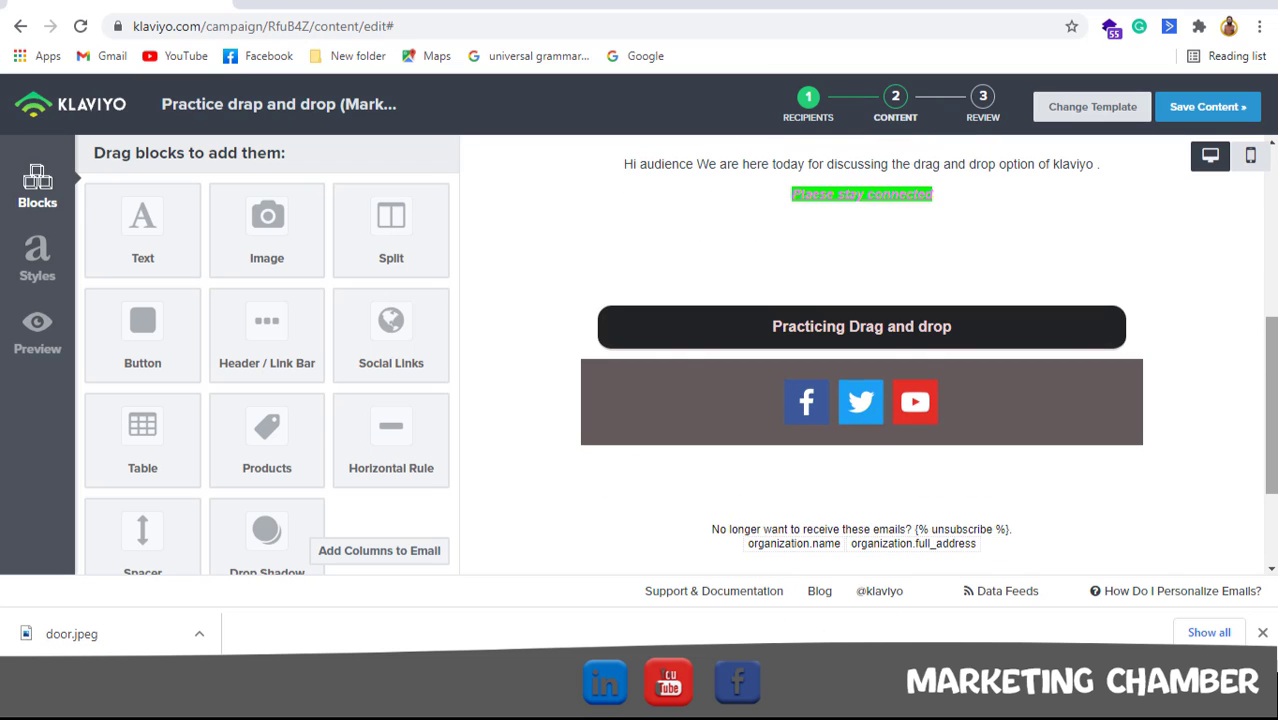
pyautogui.scroll(-1, 860, 356)
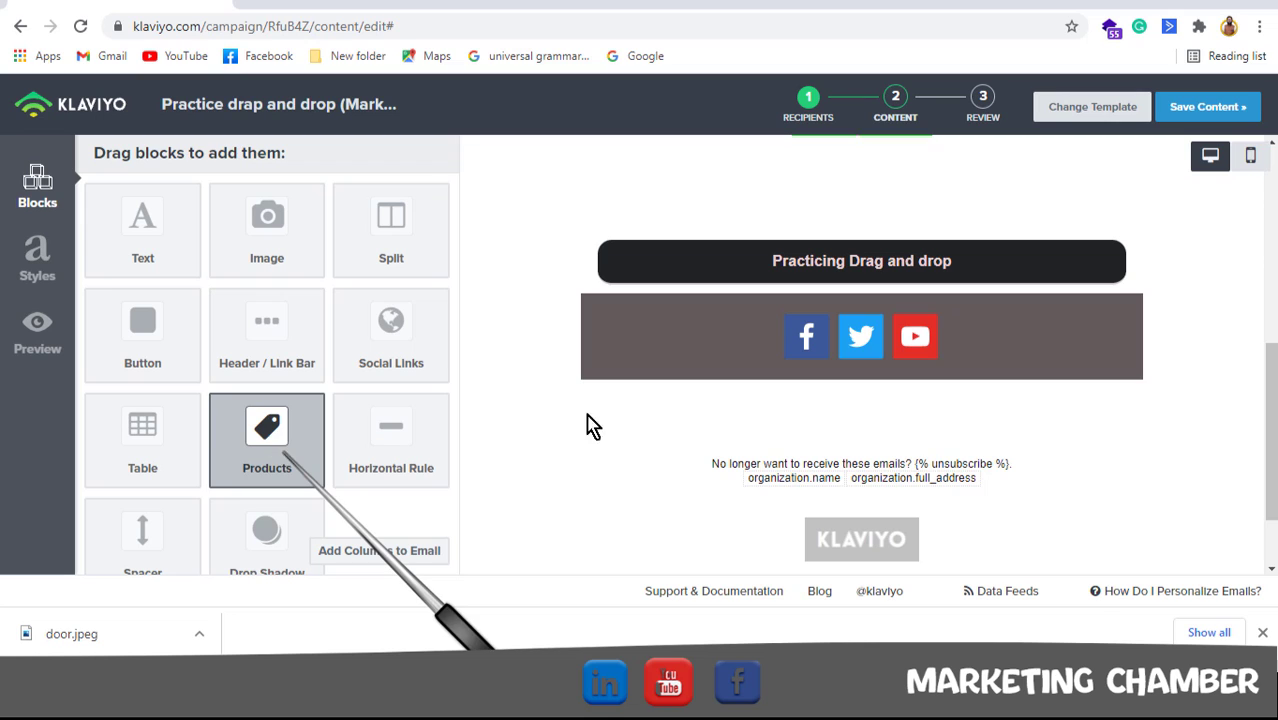
pyautogui.scroll(-2, 765, 476)
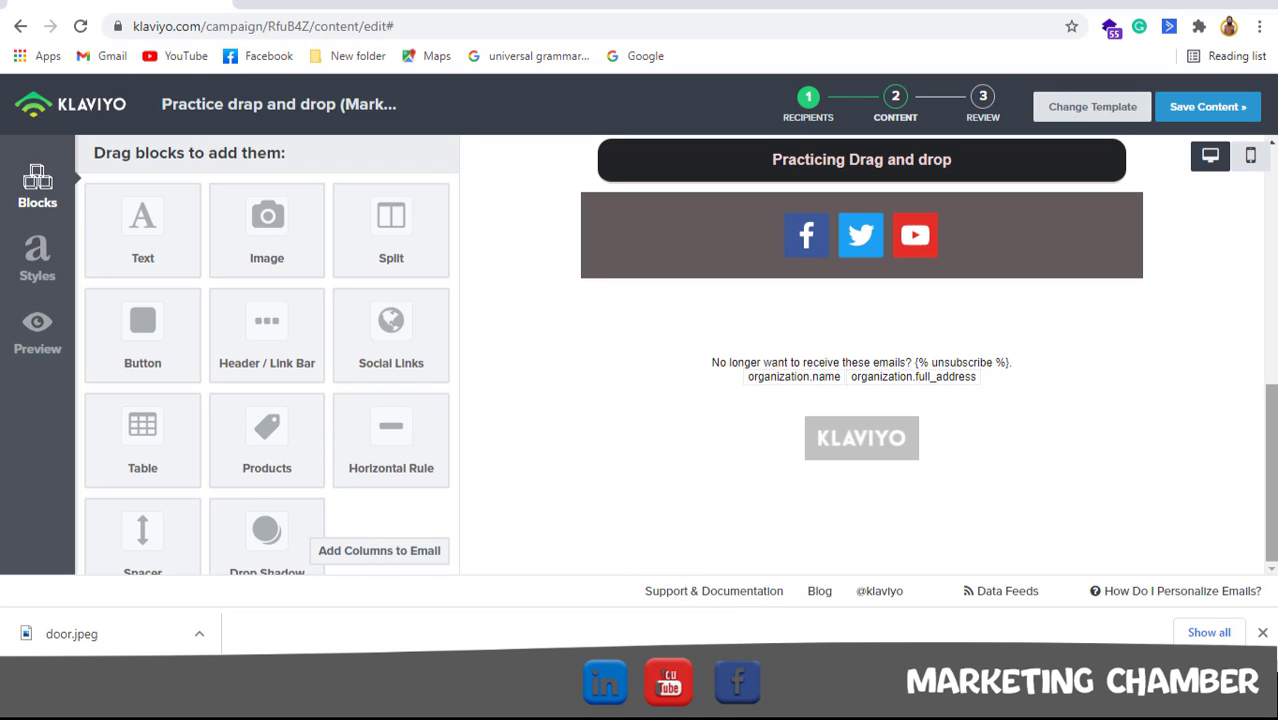
pyautogui.click(1265, 637)
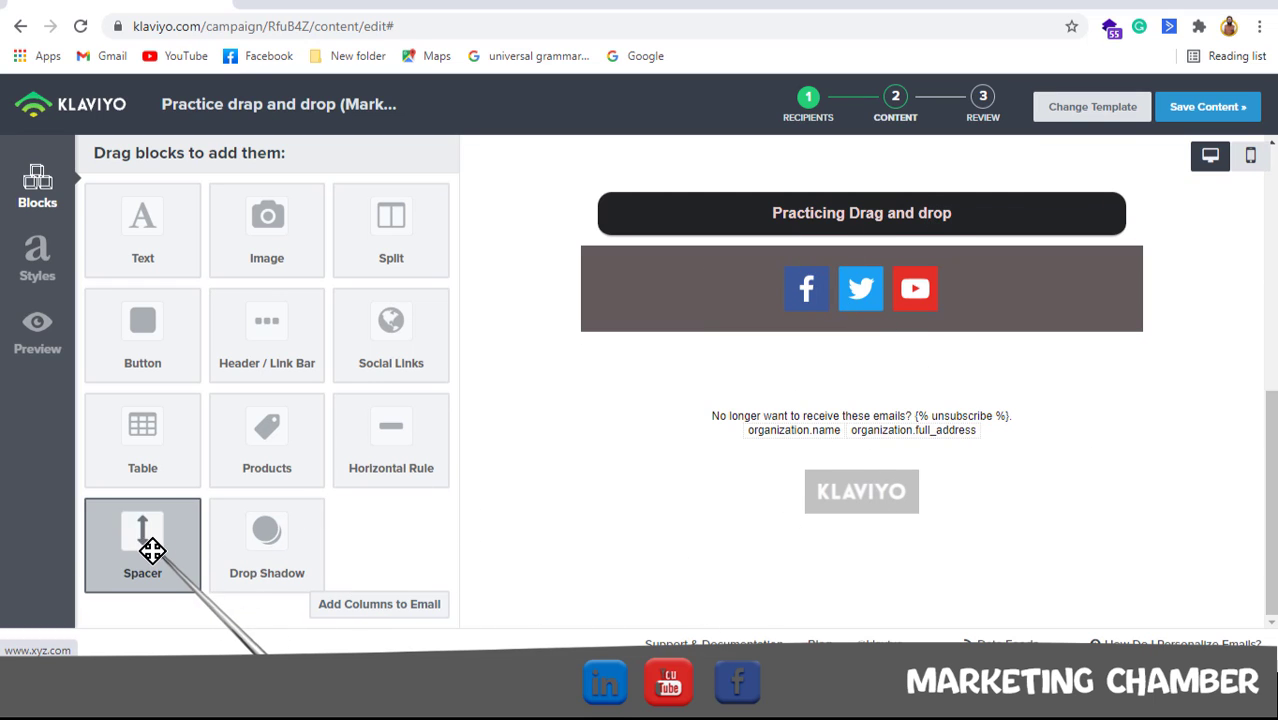
pyautogui.moveTo(152, 550); pyautogui.dragTo(742, 240)
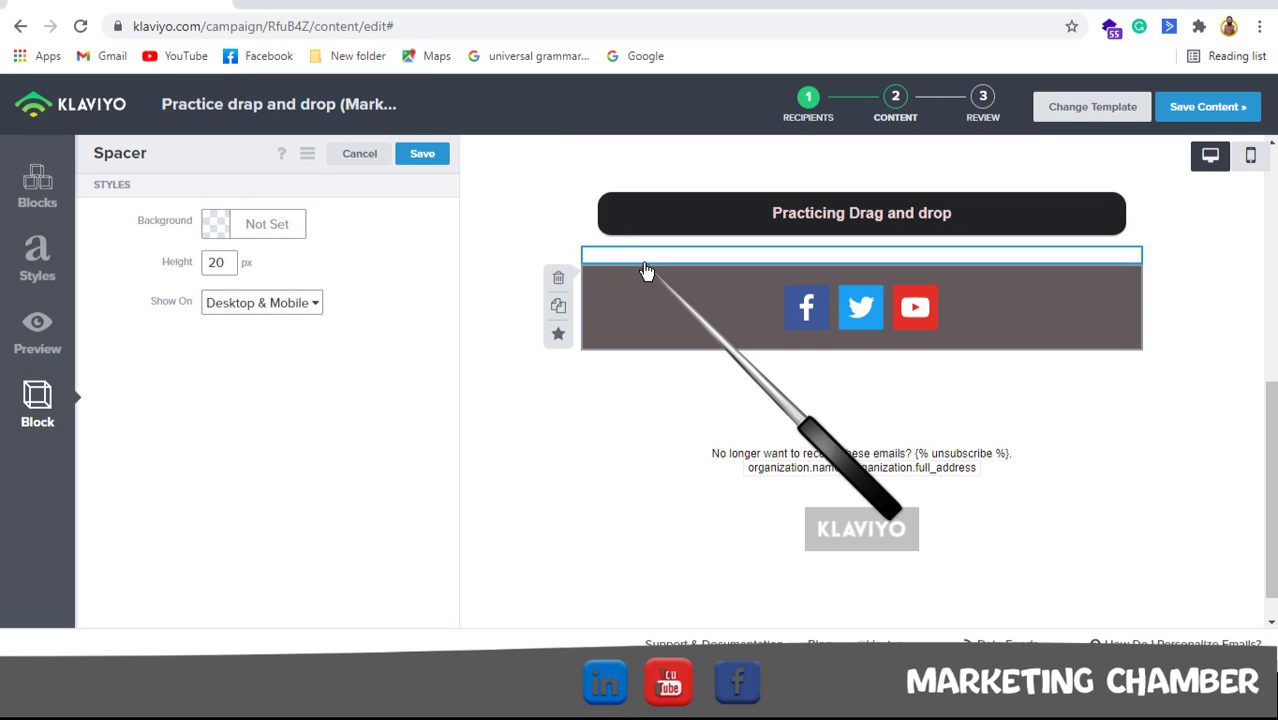
pyautogui.click(423, 155)
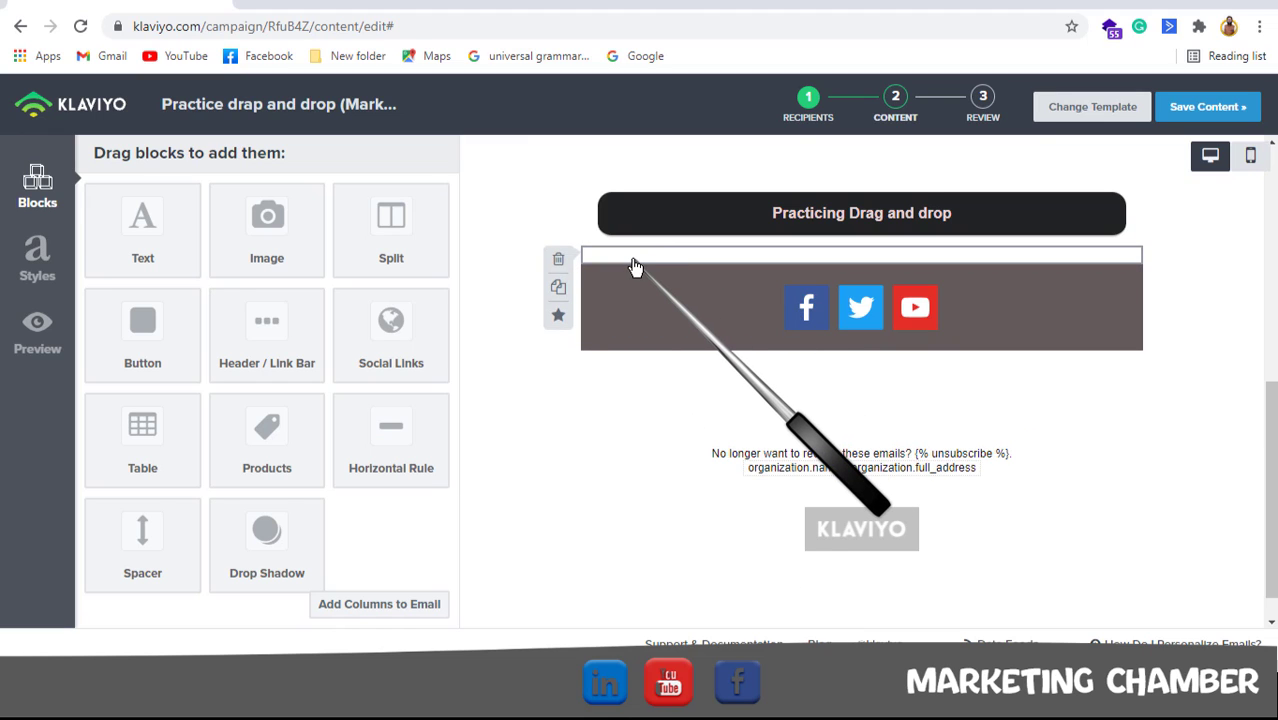
# Reopen the spacer above the social links and set its background to red #E61616
pyautogui.click(635, 267)
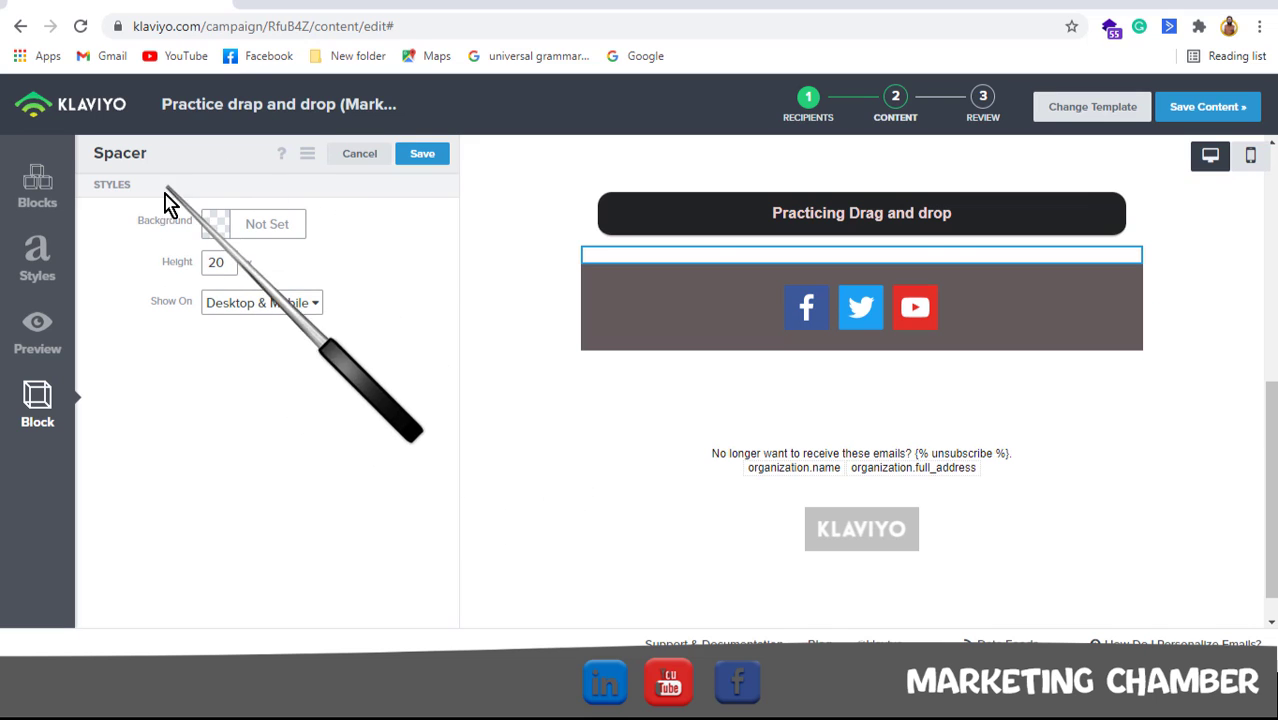
pyautogui.click(216, 225)
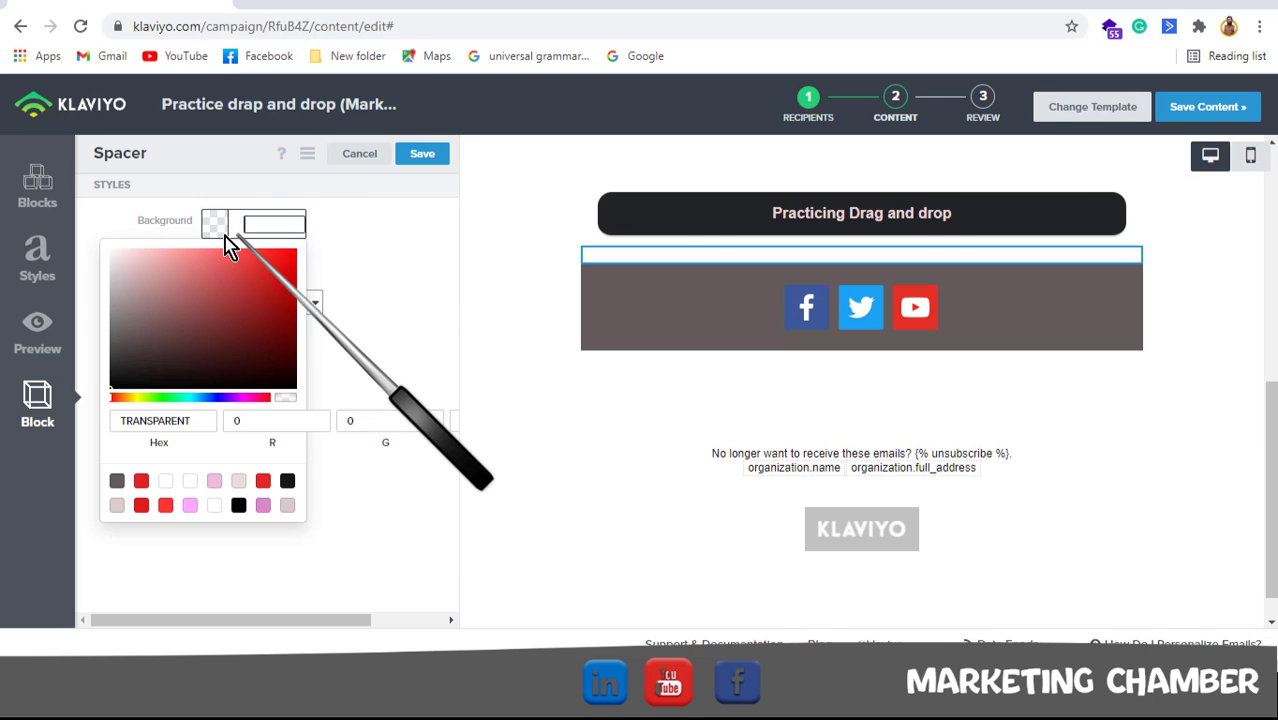
pyautogui.click(281, 267)
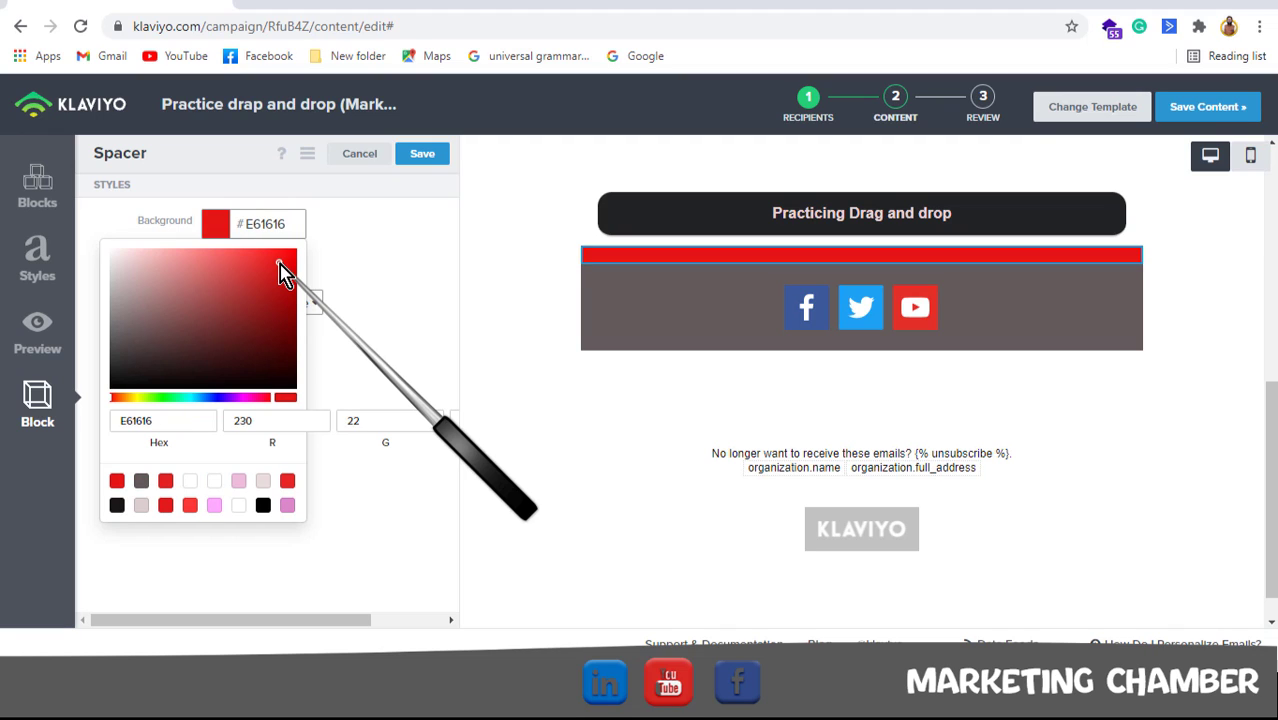
pyautogui.click(385, 271)
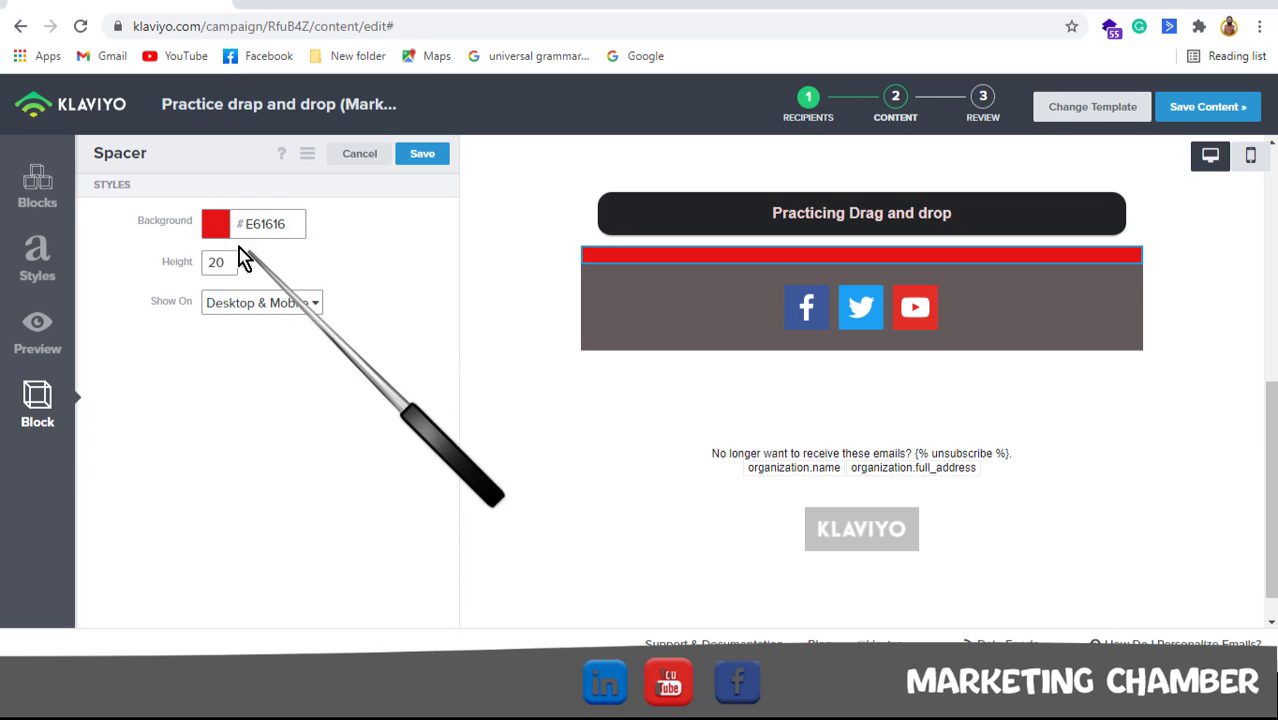
# Check the spacer's Show On options, keep Desktop & Mobile, and review the email from its top
pyautogui.click(318, 305)
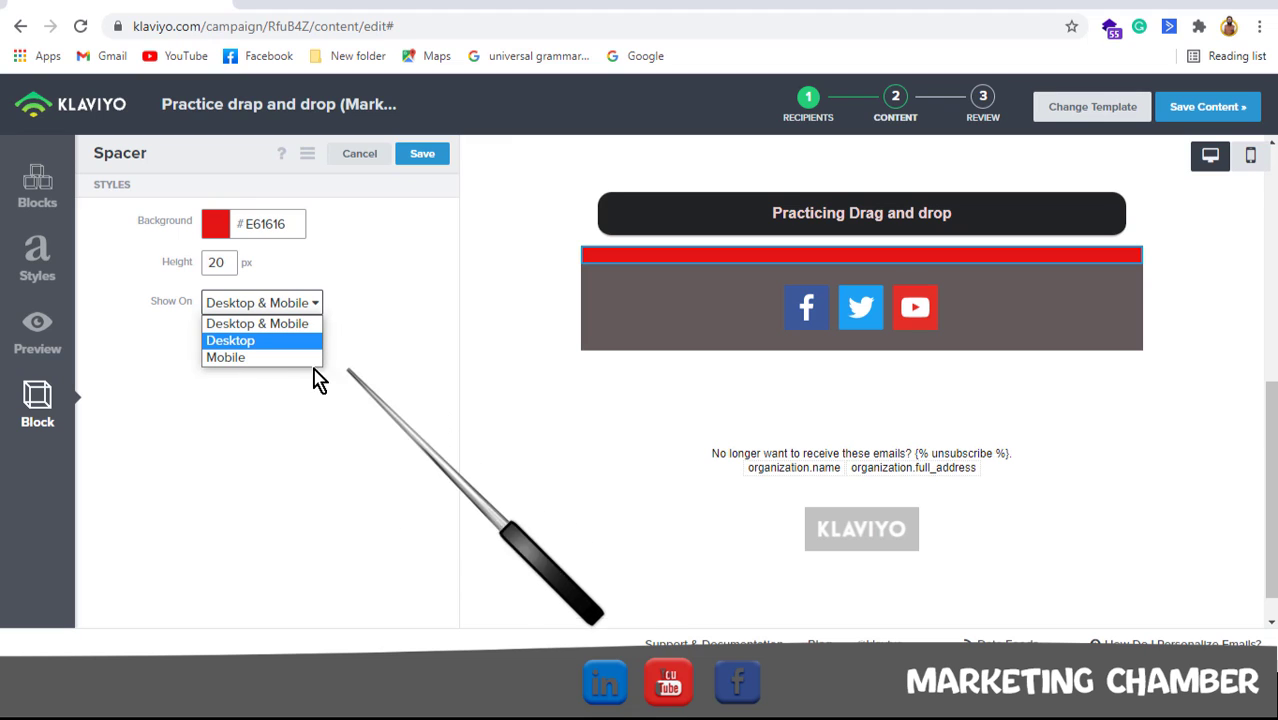
pyautogui.click(328, 434)
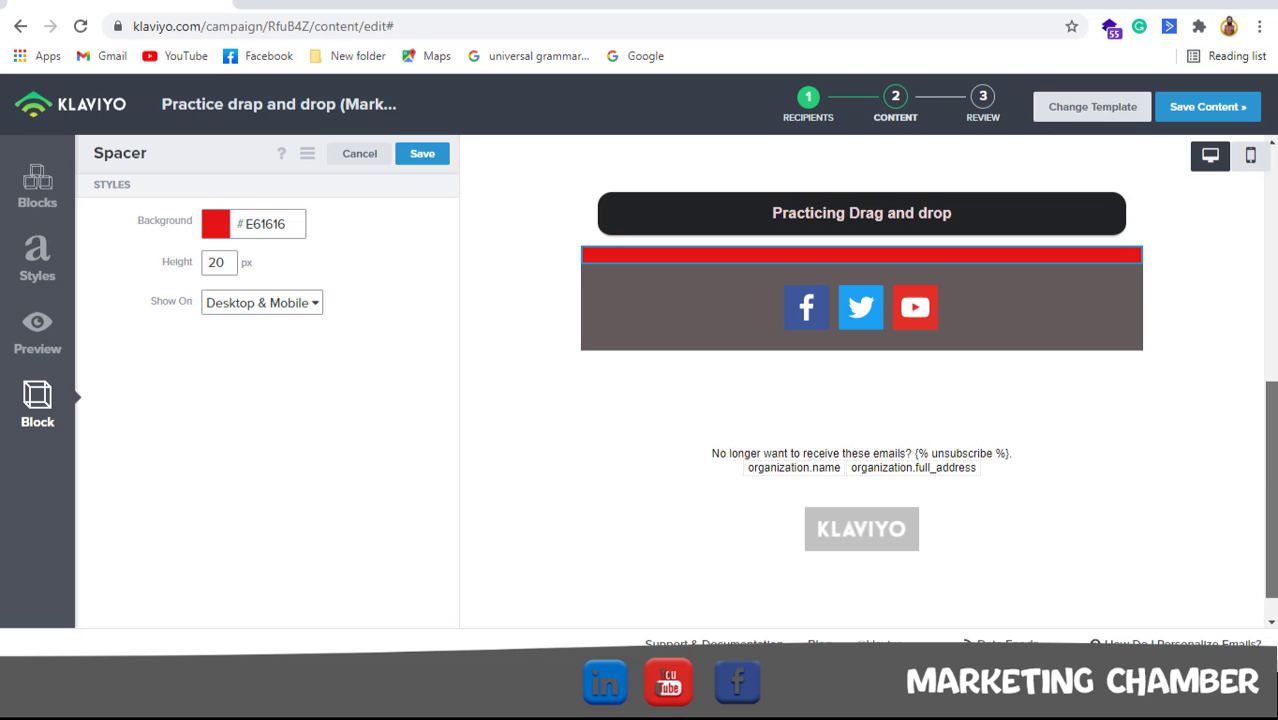
pyautogui.scroll(10, 860, 380)
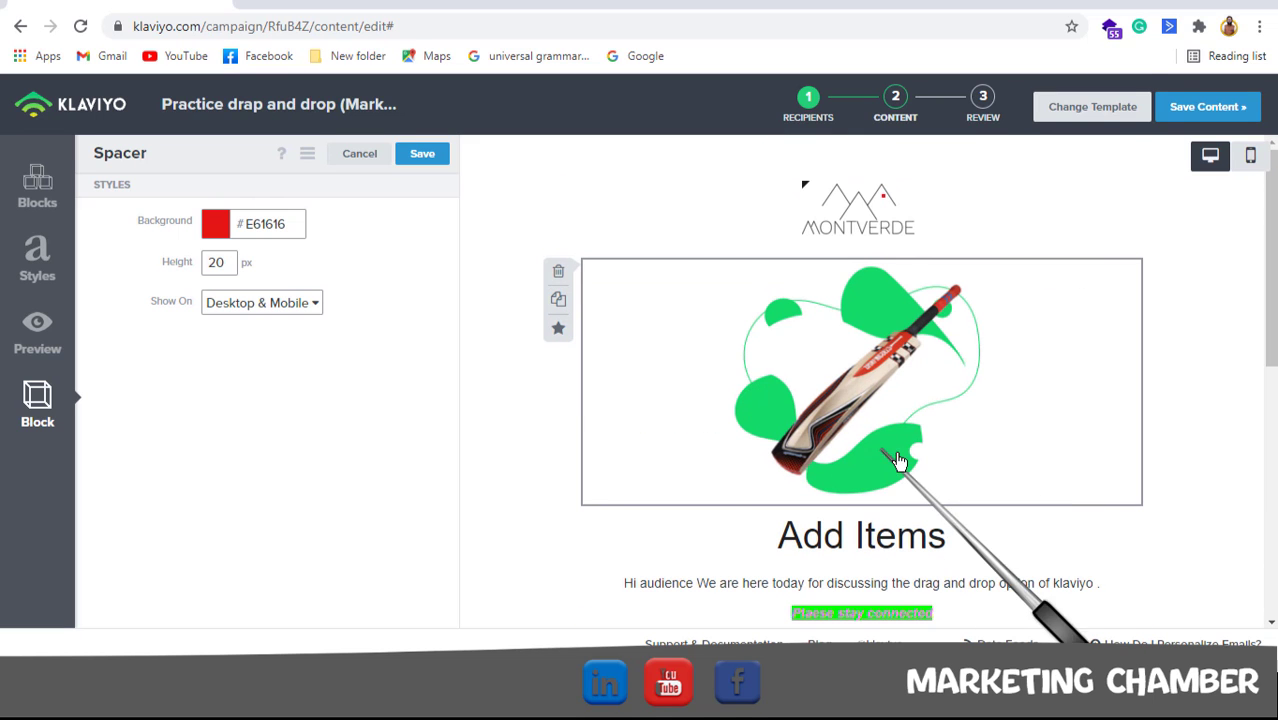